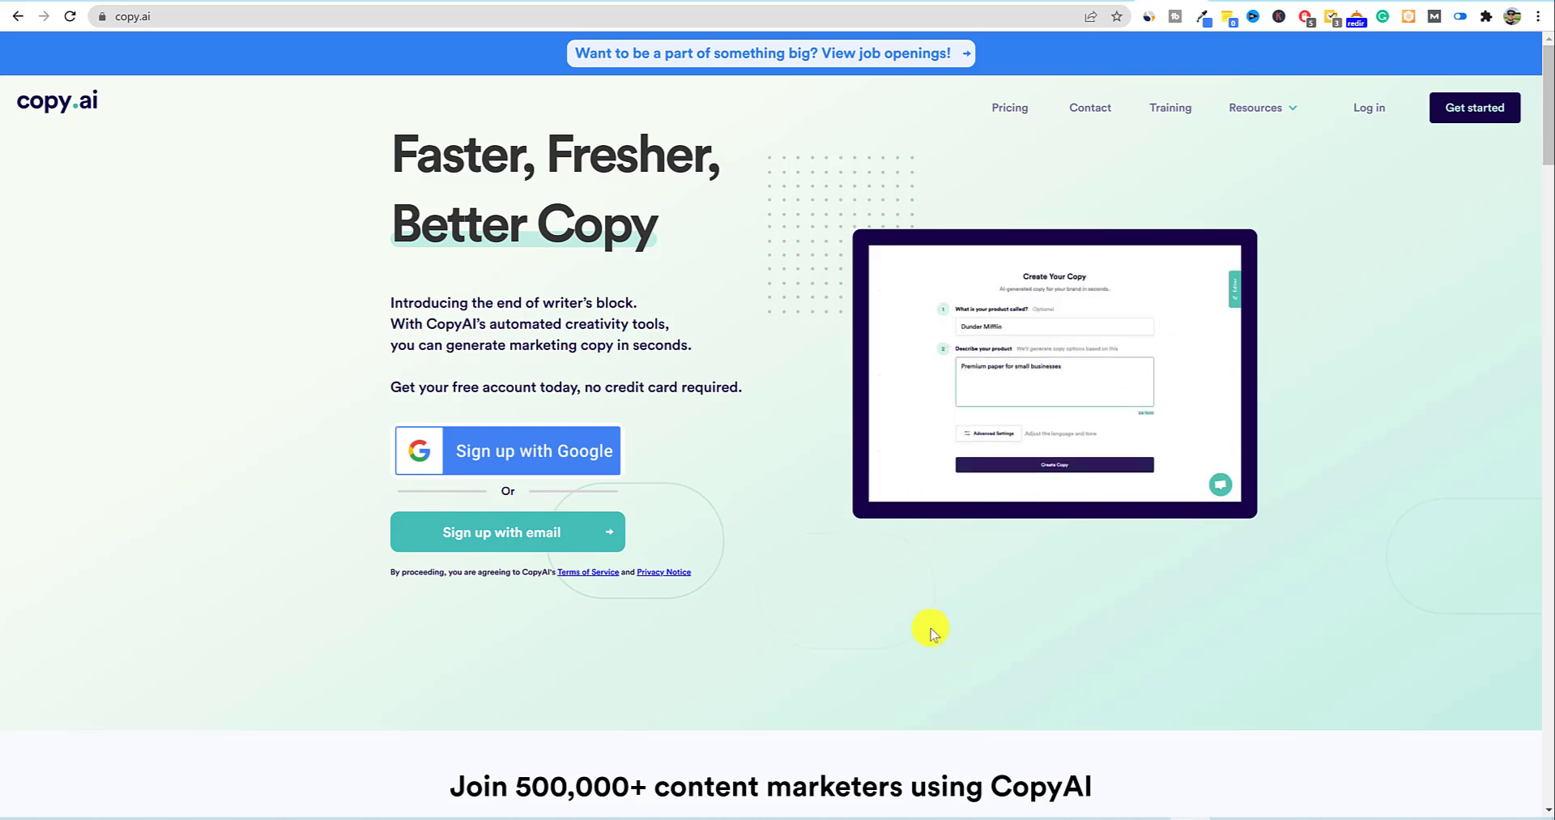
- Look through the Copy.ai homepage, including the customer logos and the How it works section
scroll(928, 622, down, 5)
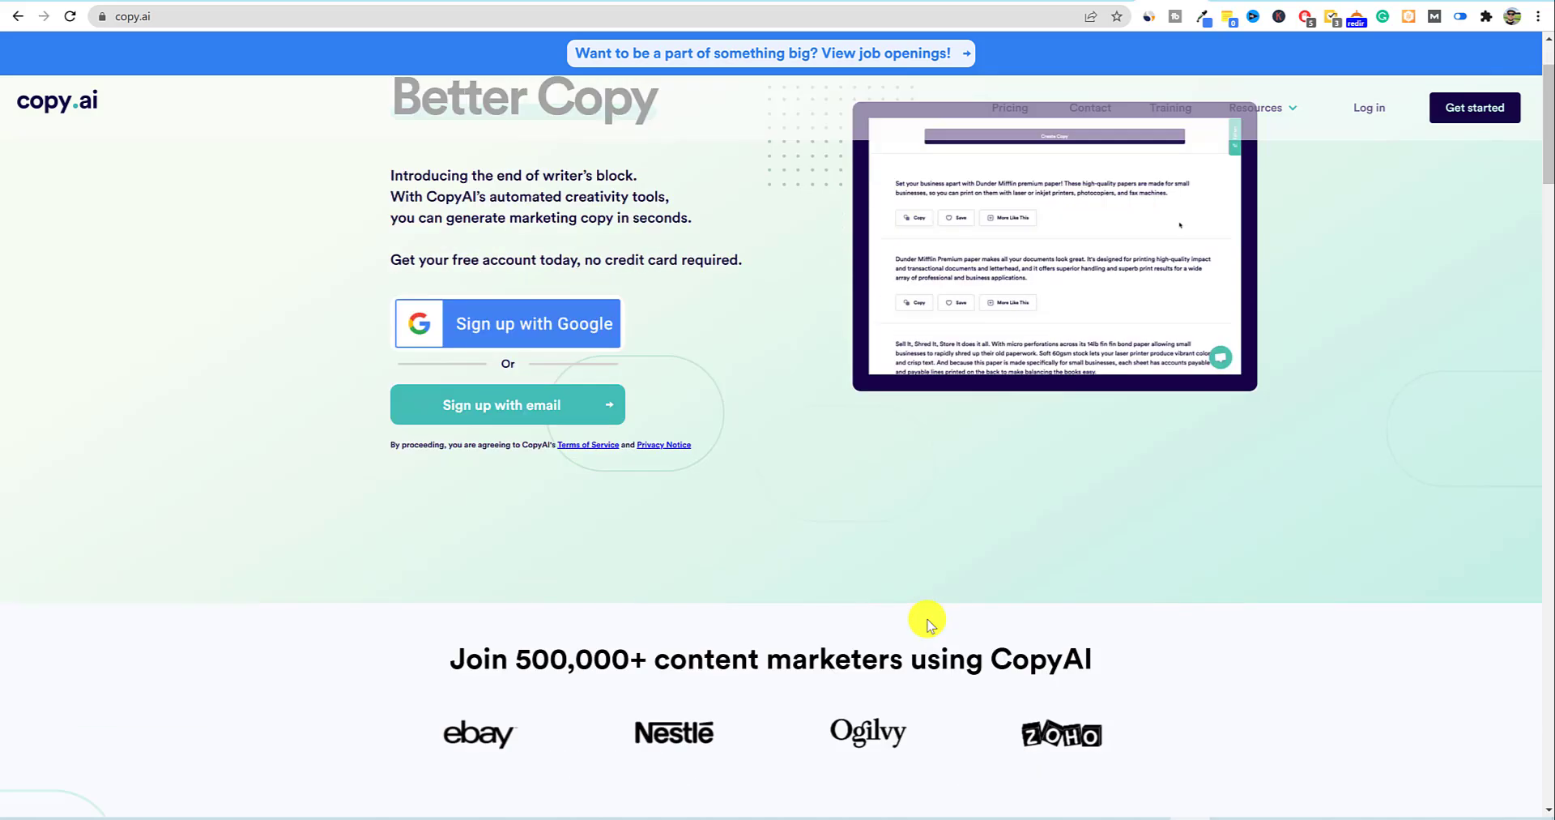
scroll(928, 622, down, 5)
scroll(927, 622, up, 10)
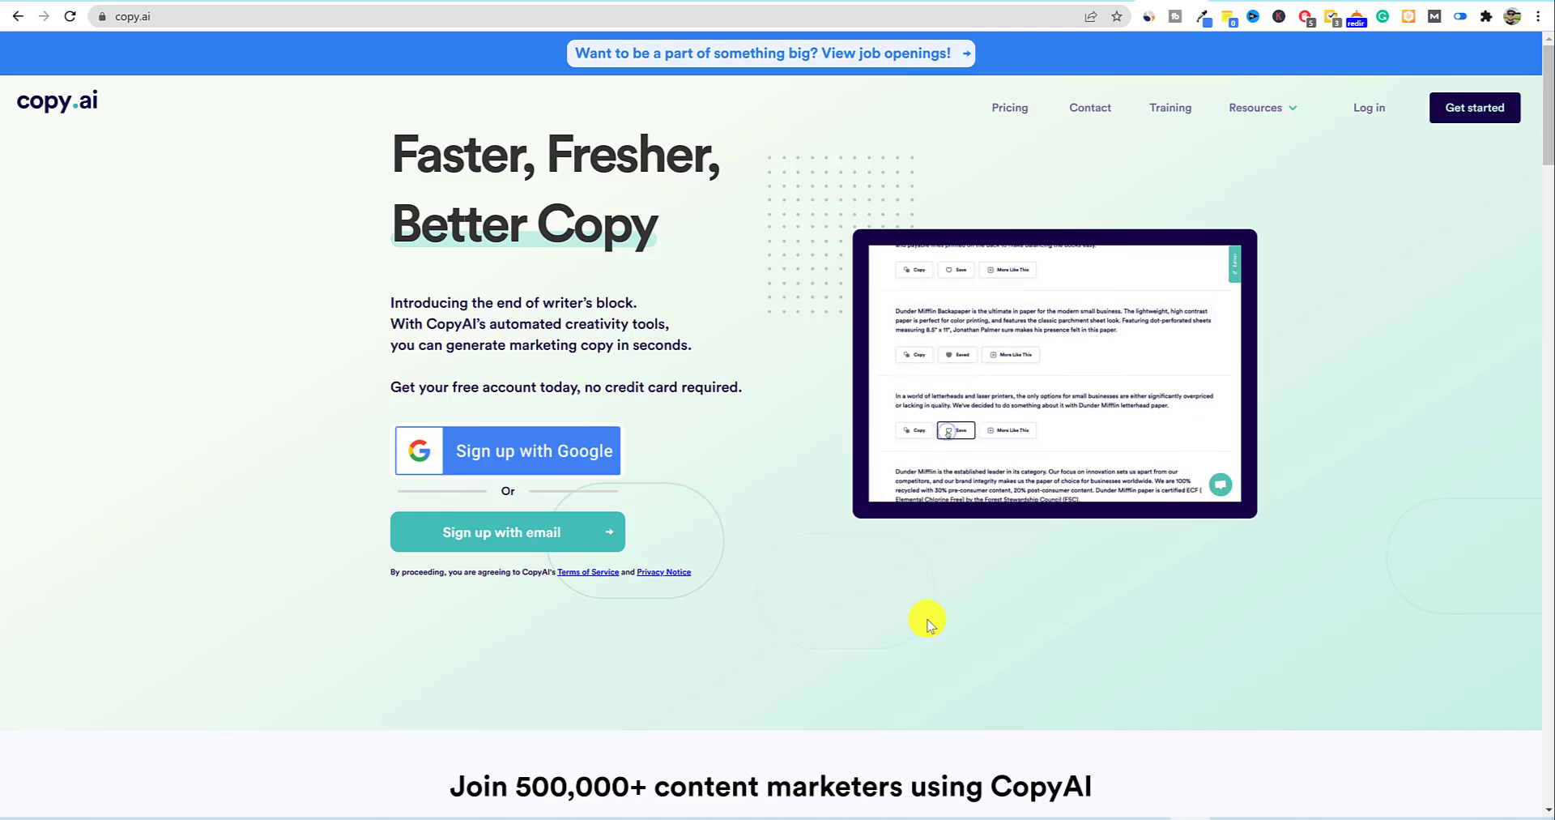
scroll(923, 619, down, 10)
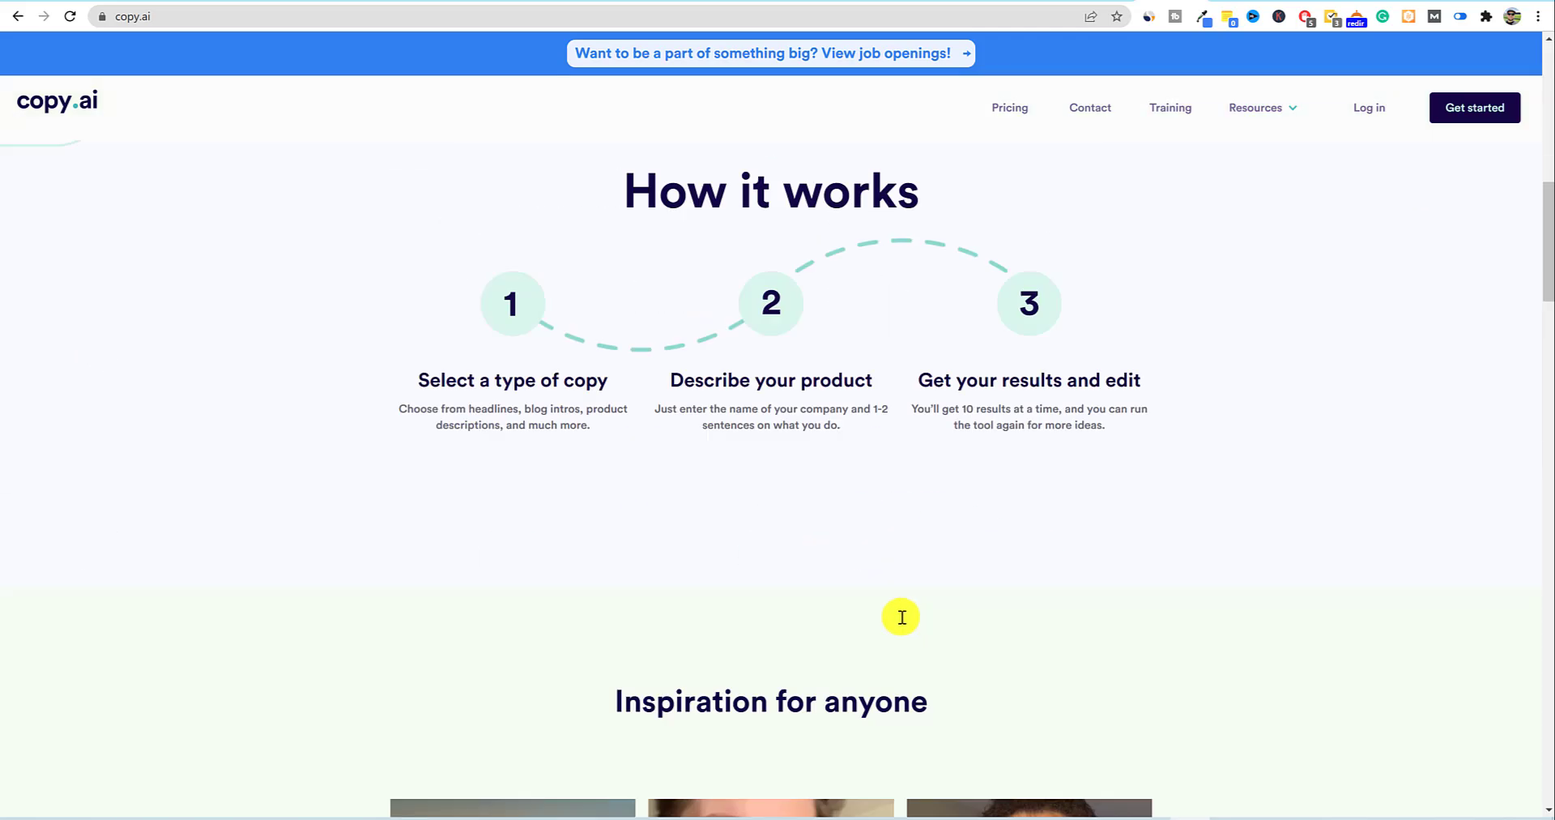
scroll(789, 611, up, 10)
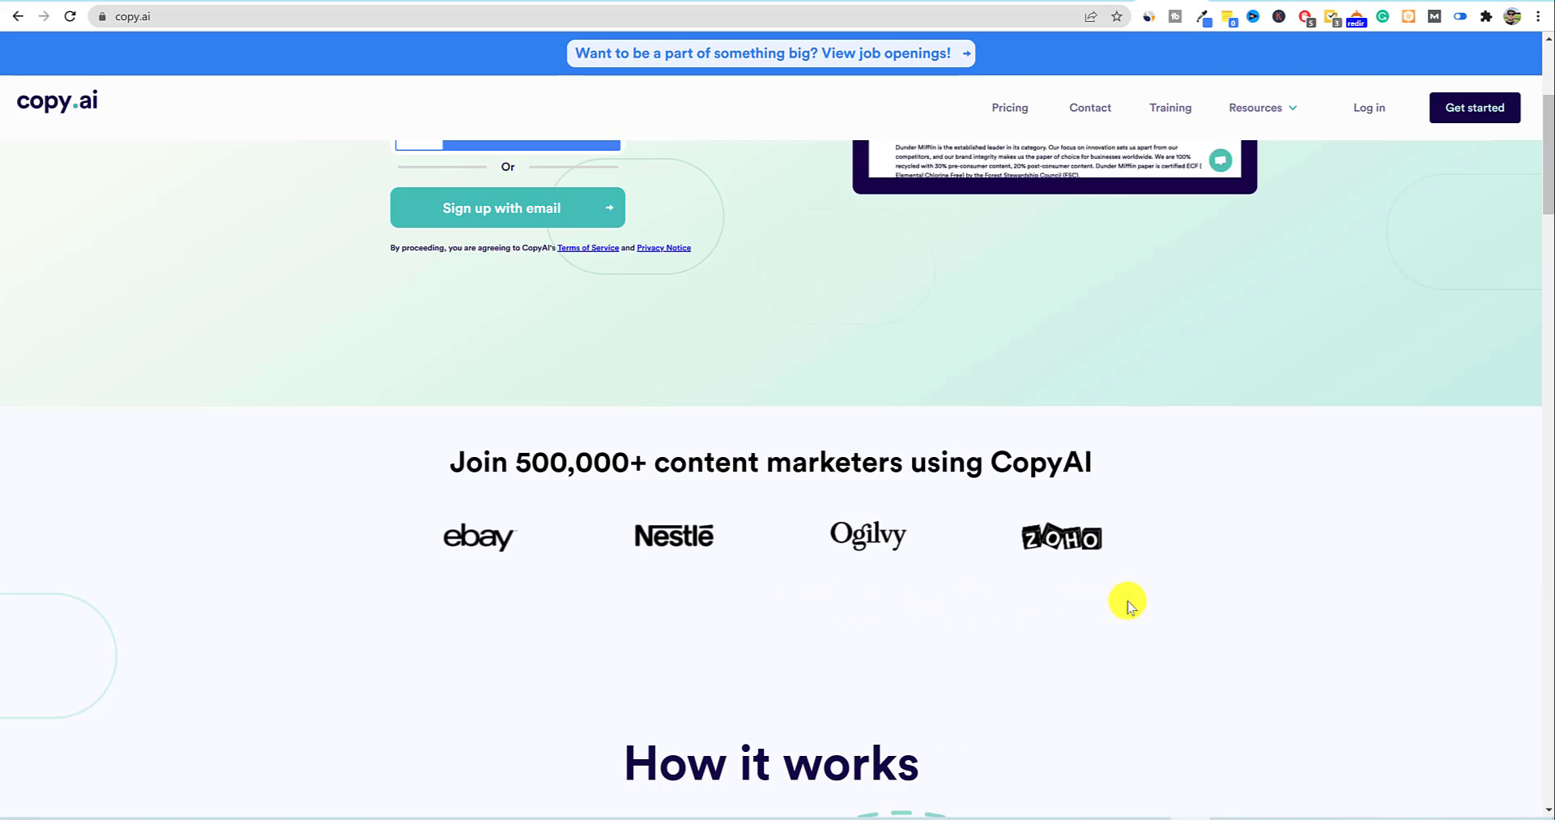
scroll(1168, 603, down, 5)
scroll(1169, 604, up, 9)
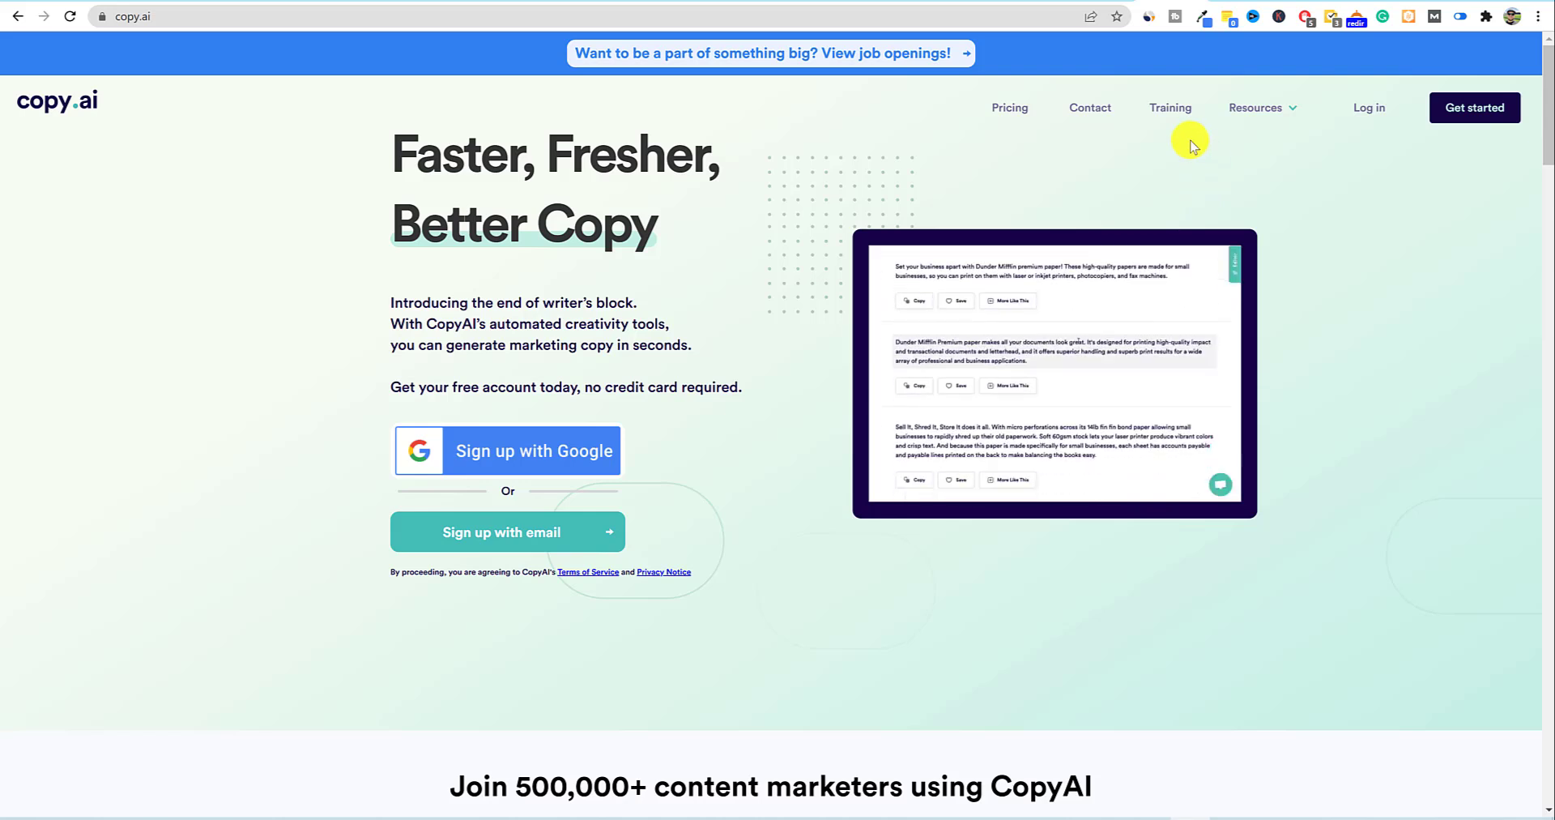
- Open the pricing page and review the Pro plan's credits, projects, languages and copywriting tools
click(1019, 115)
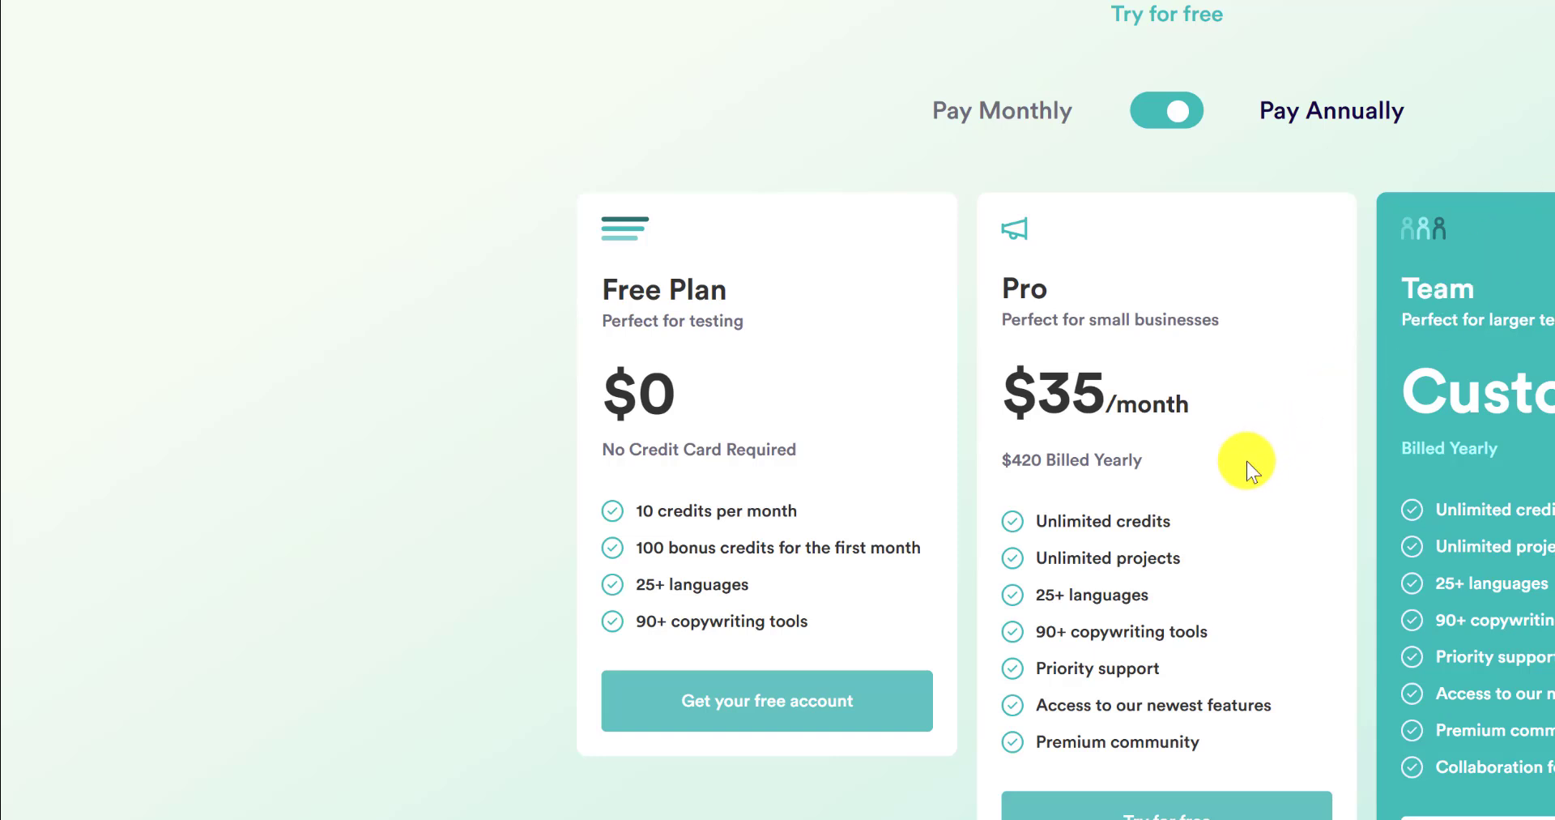
drag(1191, 527, 981, 530)
drag(1211, 557, 1006, 549)
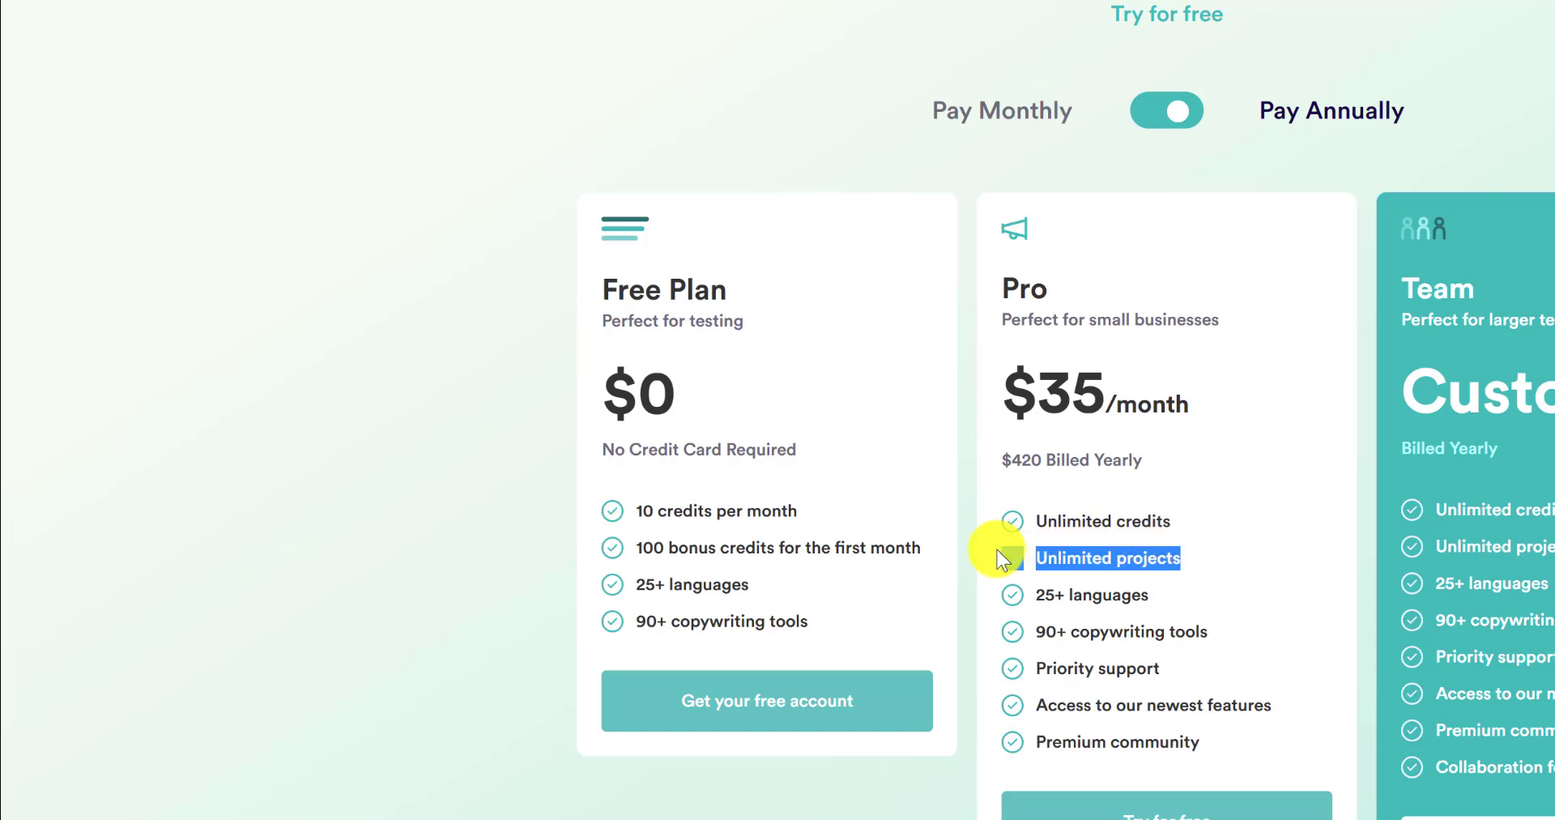
drag(1153, 595, 988, 594)
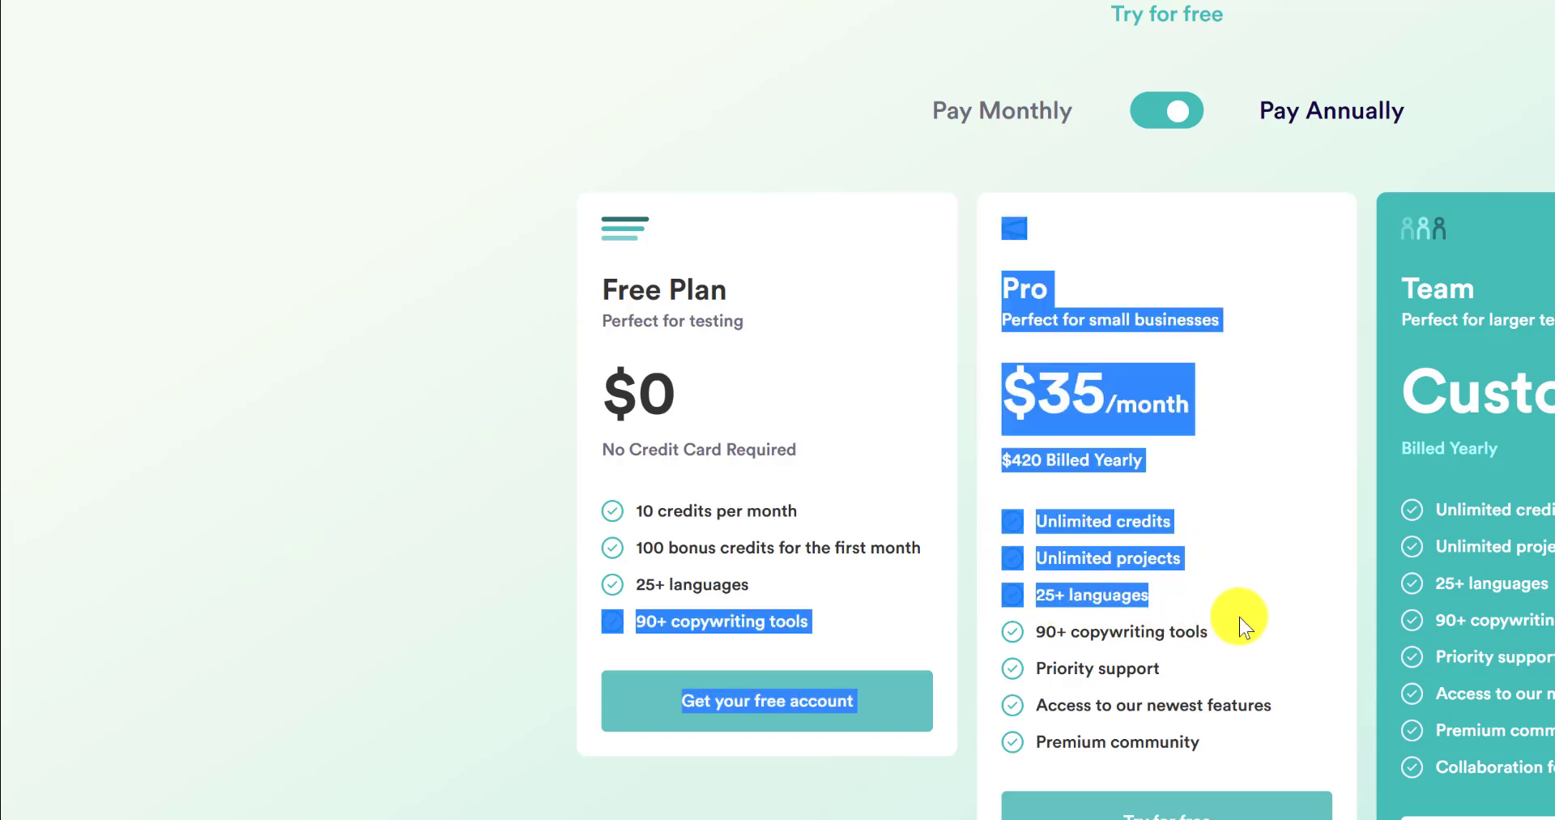
click(1239, 616)
drag(1239, 629, 1050, 632)
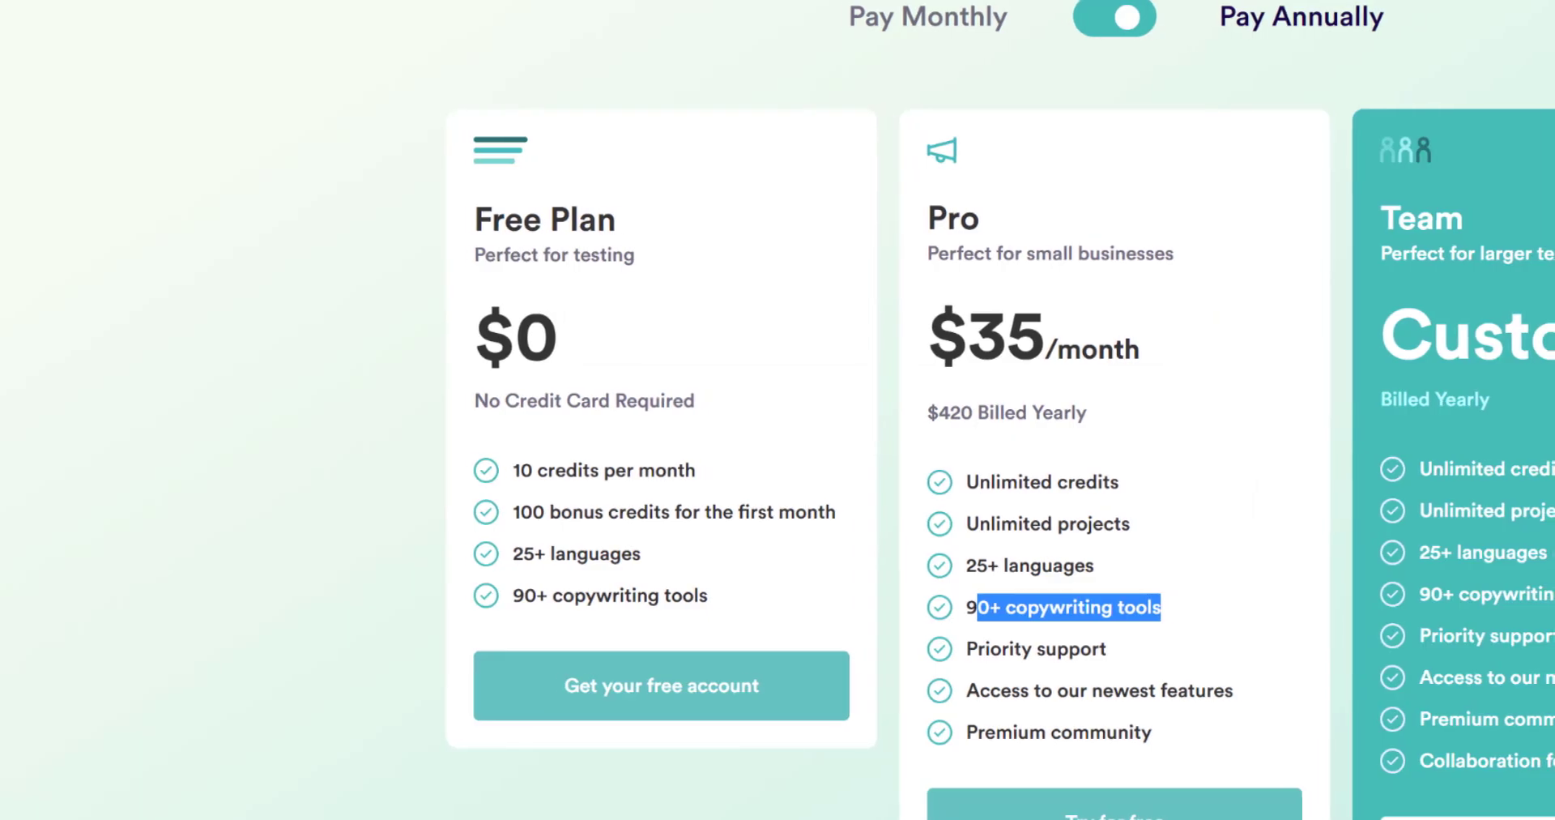
- Compare the Pro plan's price under monthly billing and annual billing, ending on annual
click(1098, 10)
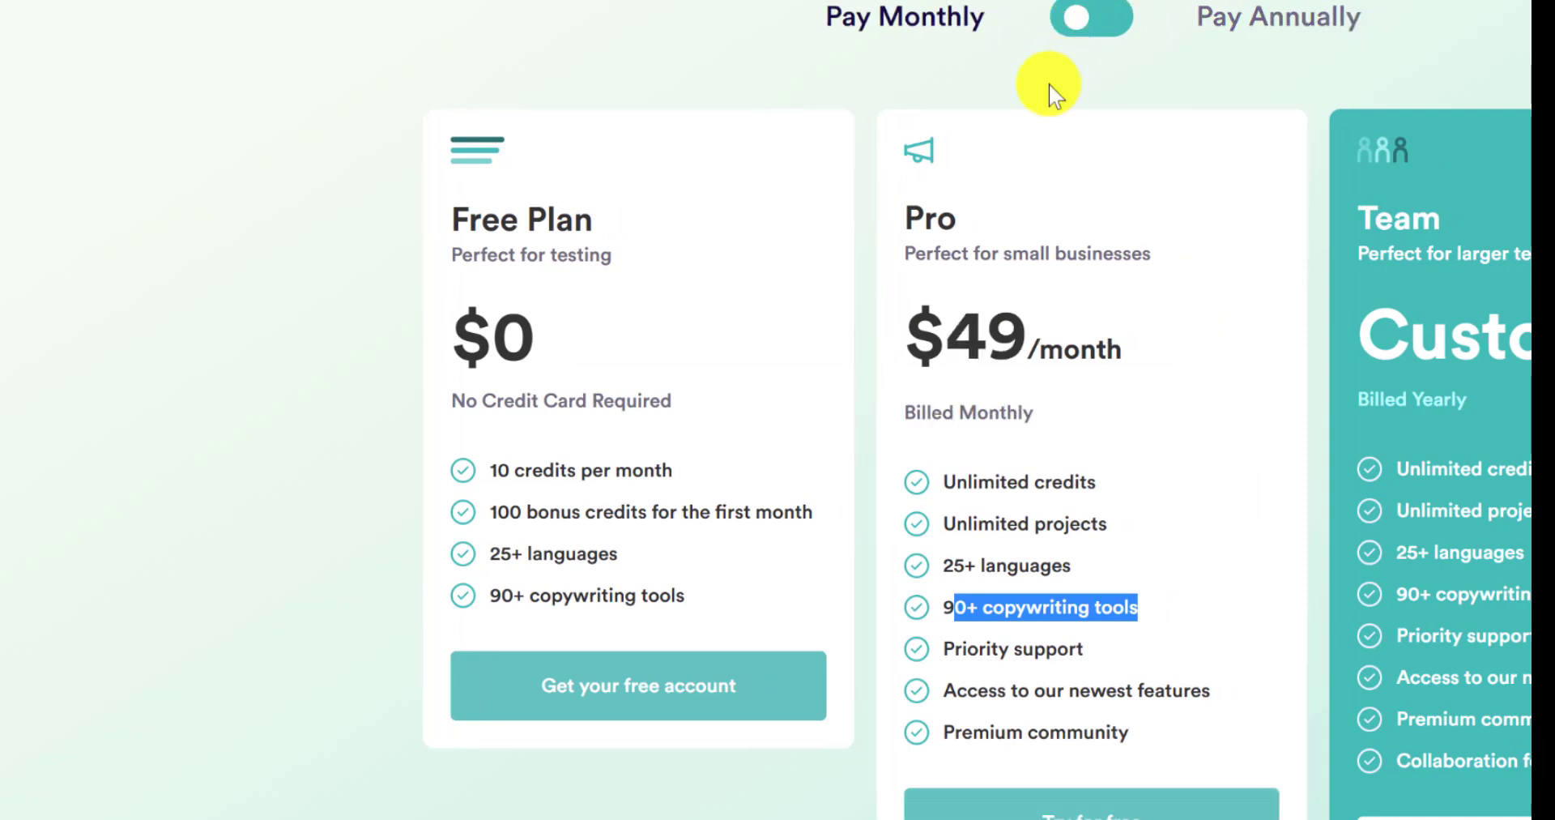
double_click(923, 319)
drag(1101, 334, 953, 480)
click(1148, 483)
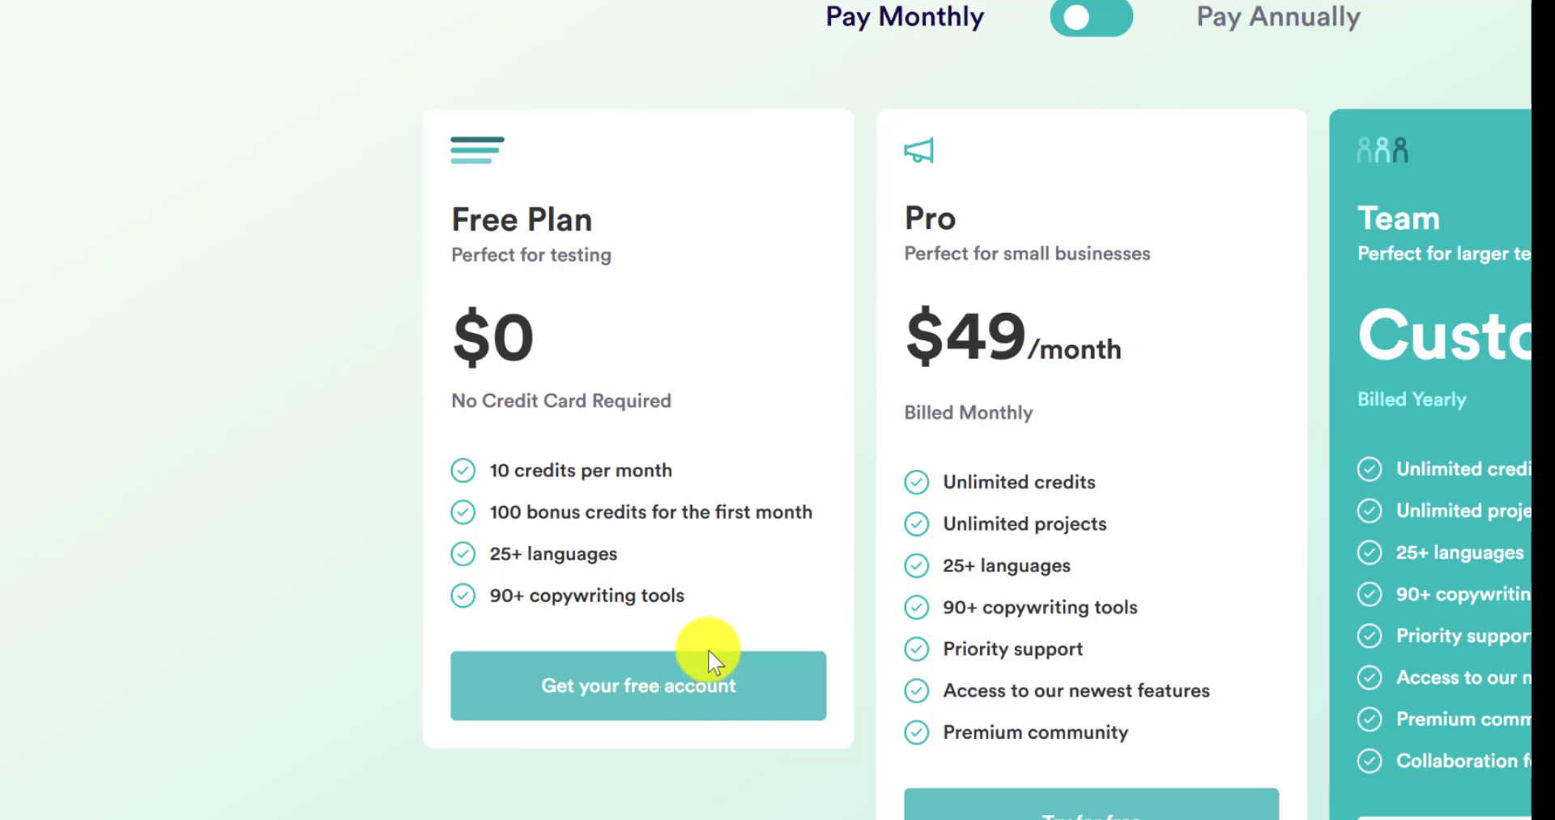
drag(906, 387, 1110, 330)
click(1198, 333)
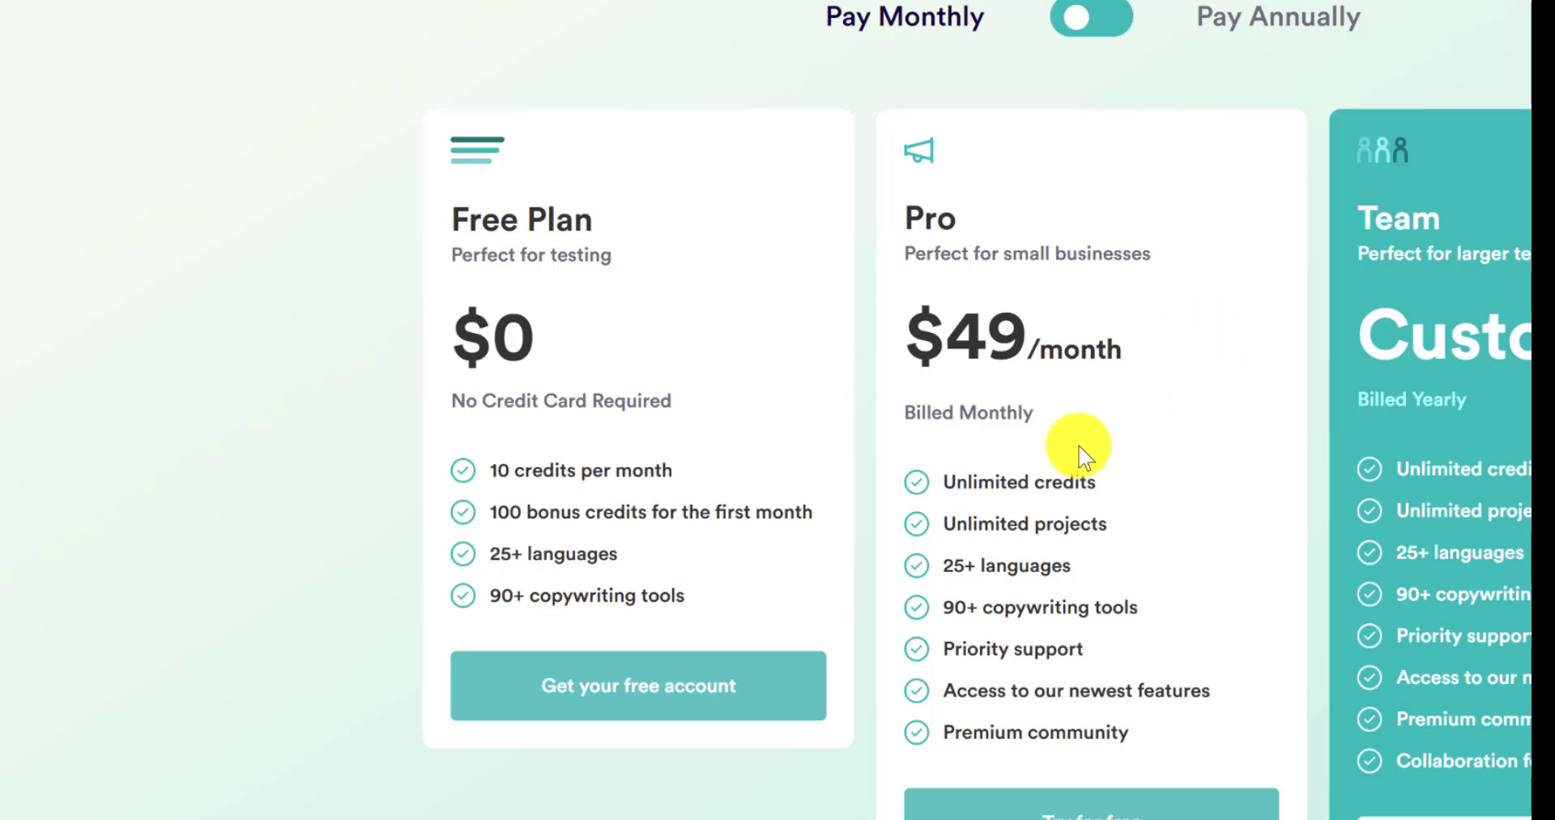
click(1097, 24)
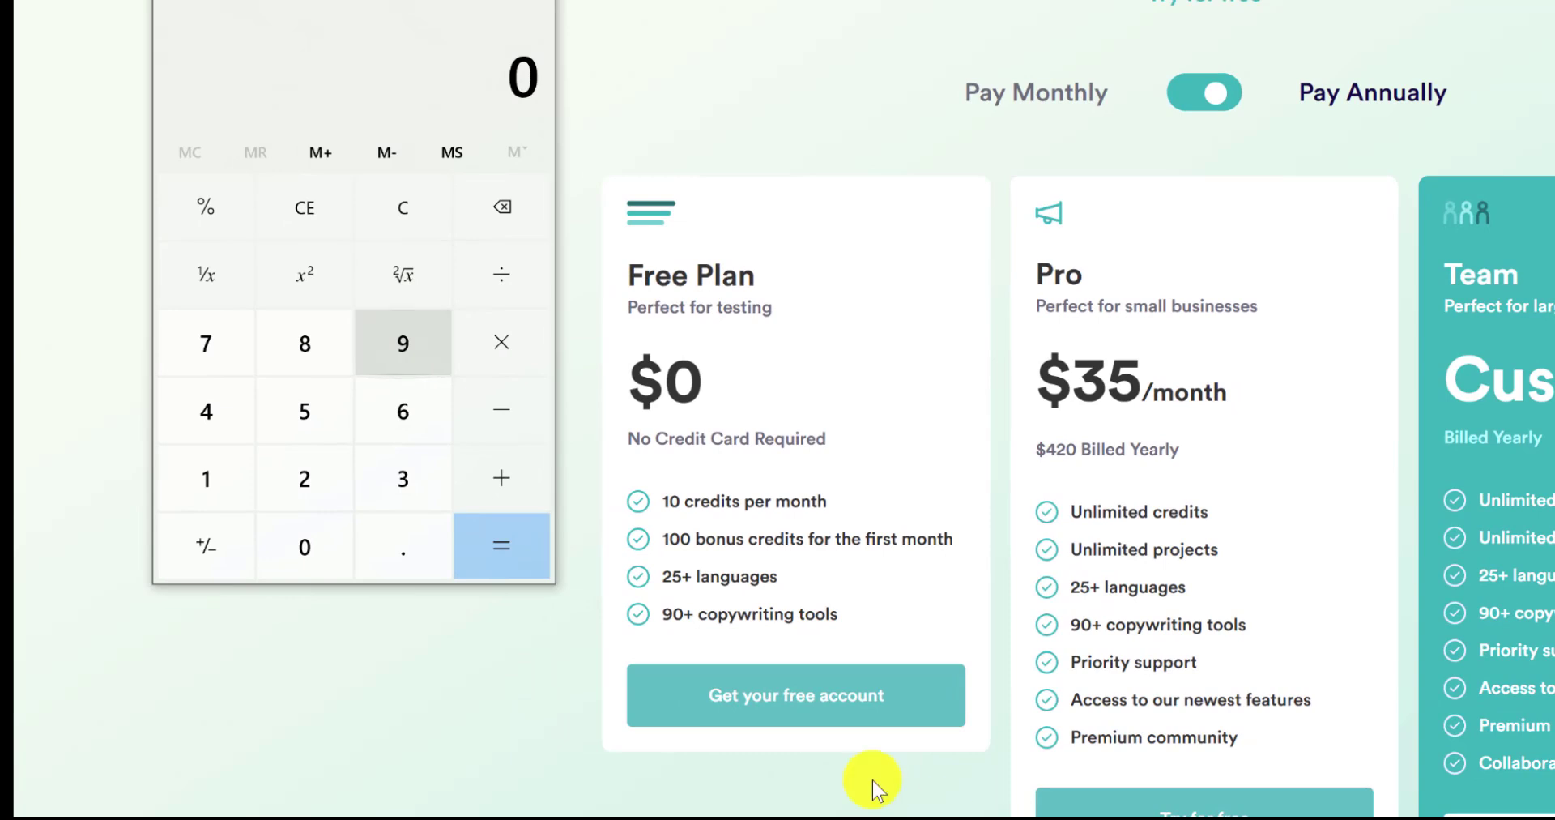
- Calculate 100 × 12 in the calculator
click(244, 486)
click(304, 544)
click(309, 540)
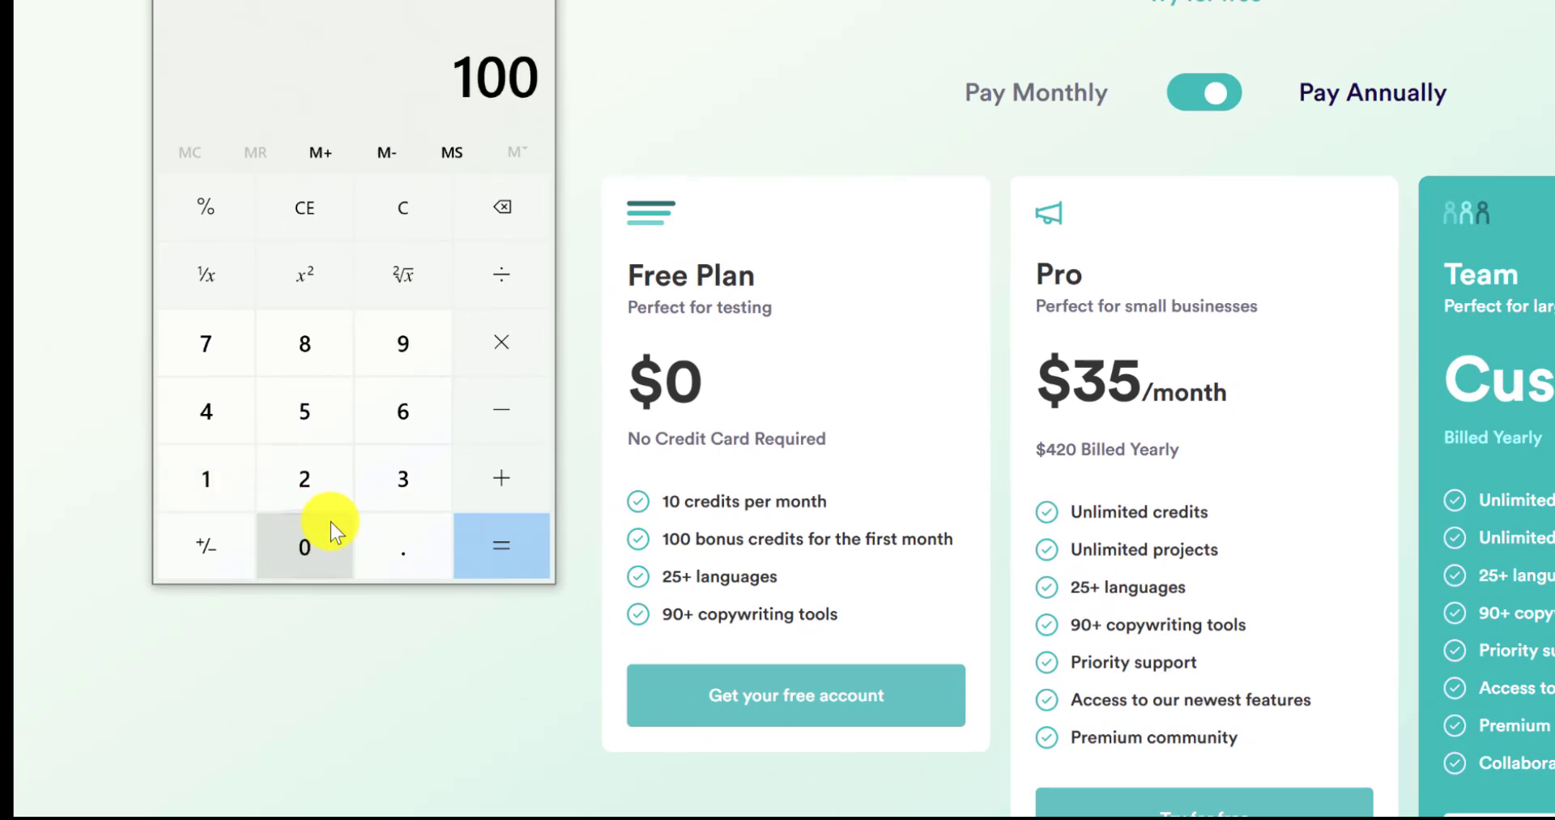
click(496, 363)
click(206, 474)
click(304, 486)
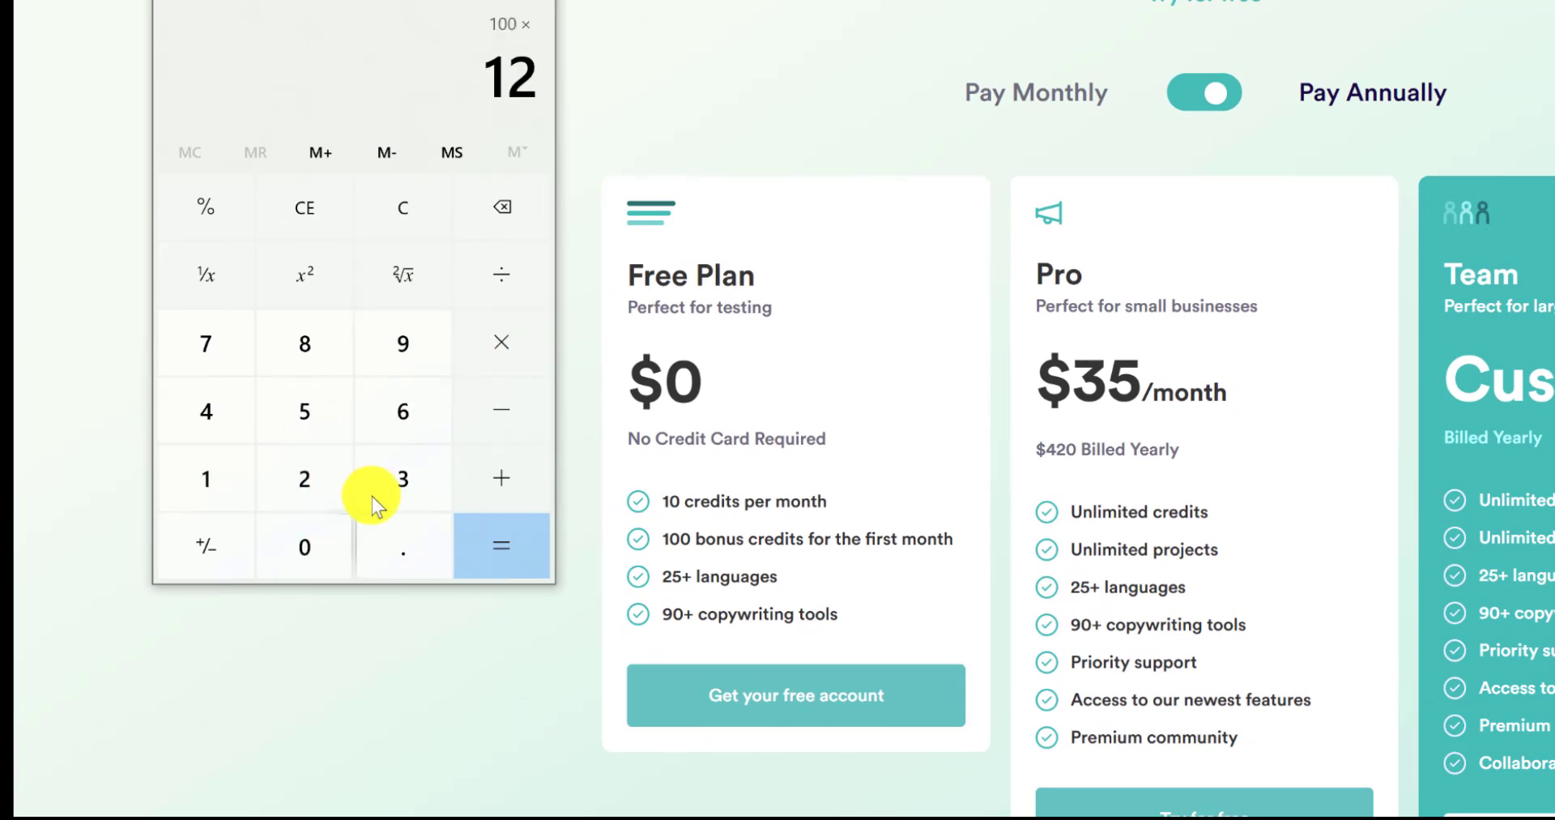
click(478, 539)
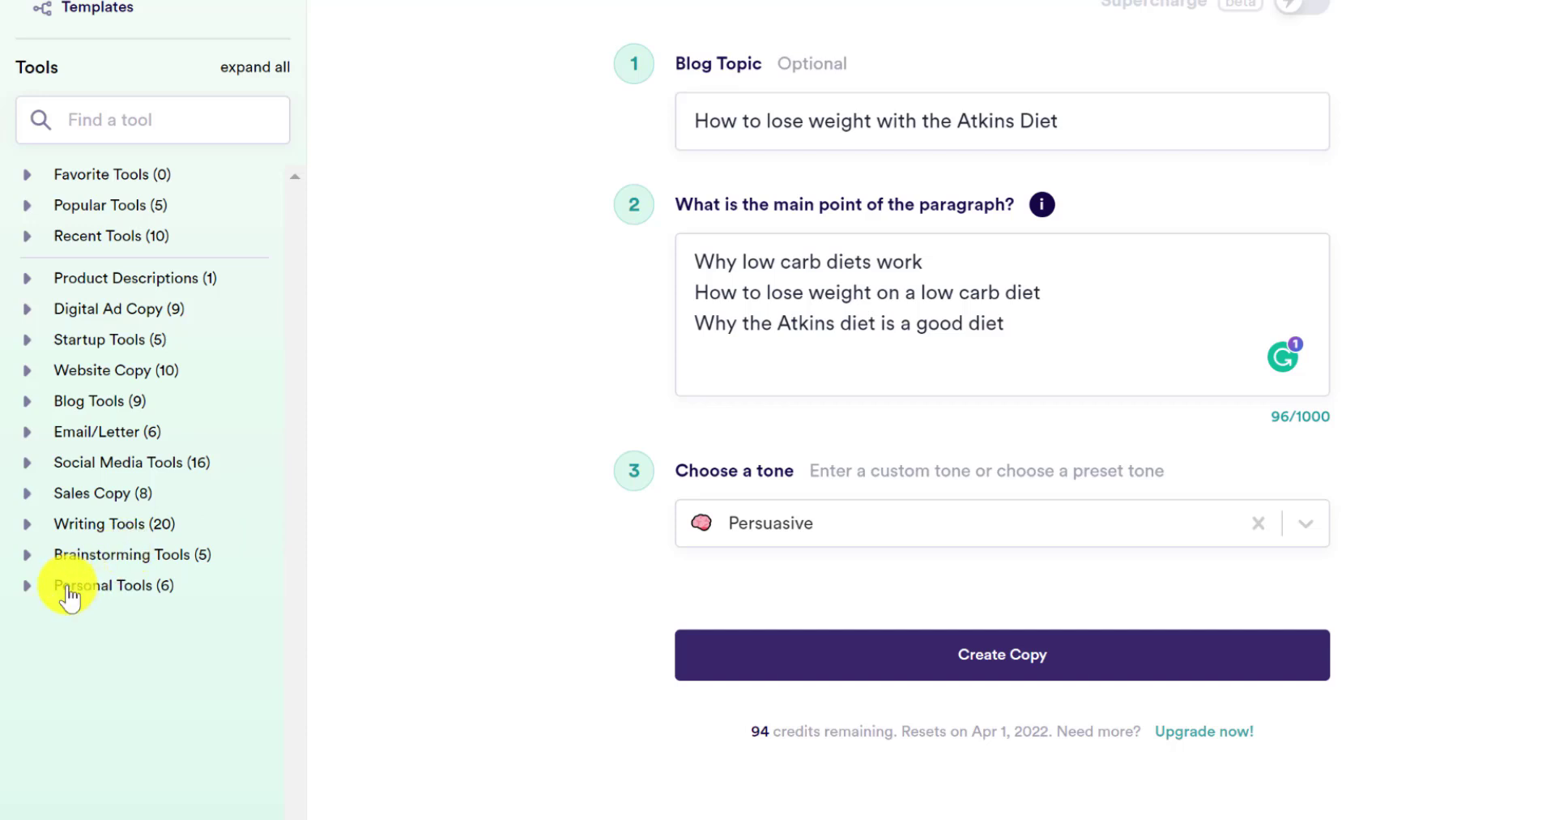
- Search the Copy.ai tool list for "quora"
click(171, 117)
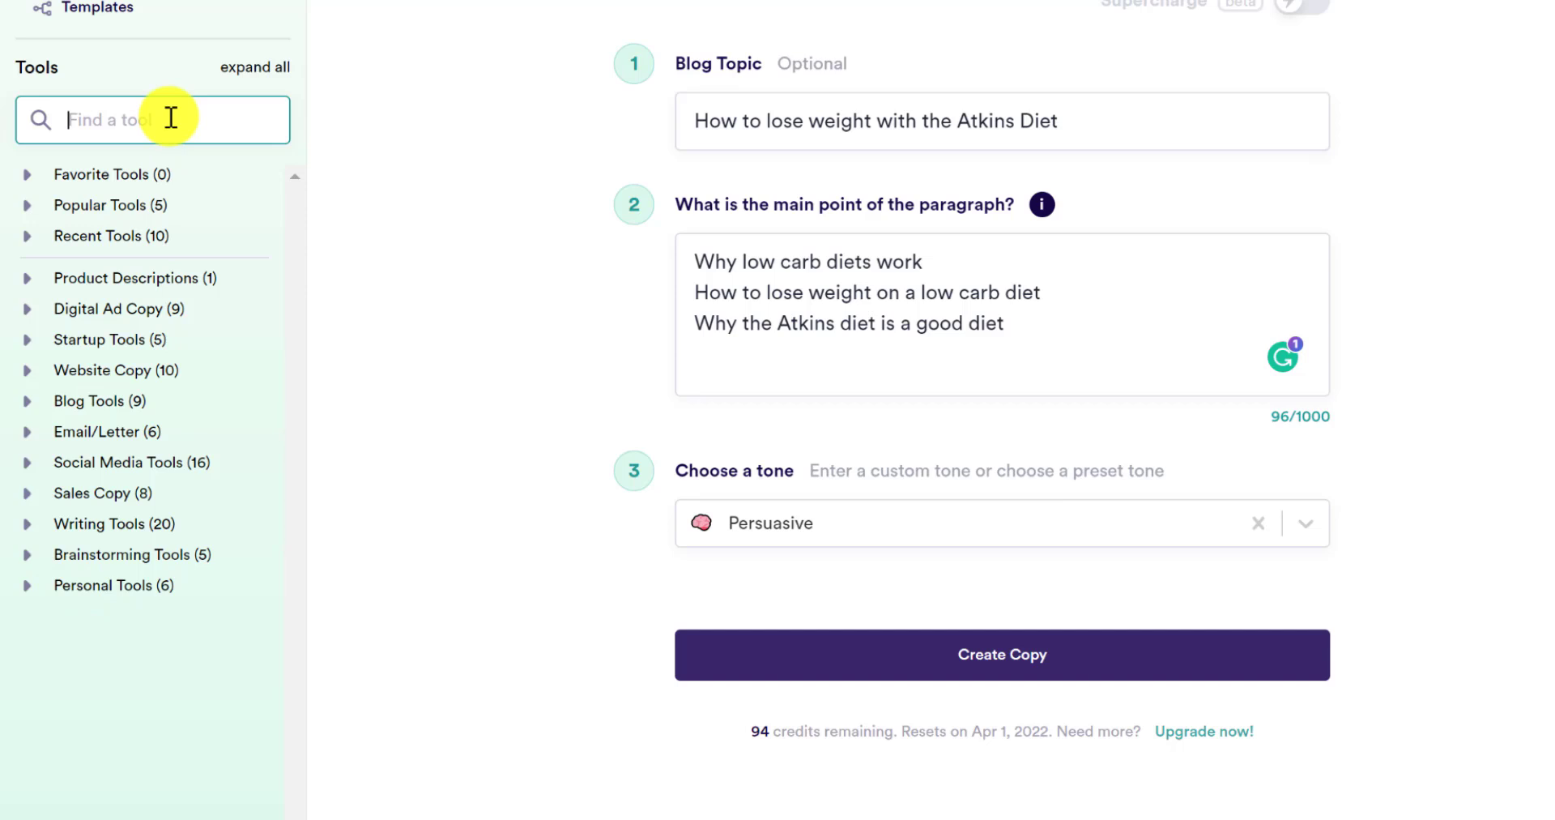
text(quo)
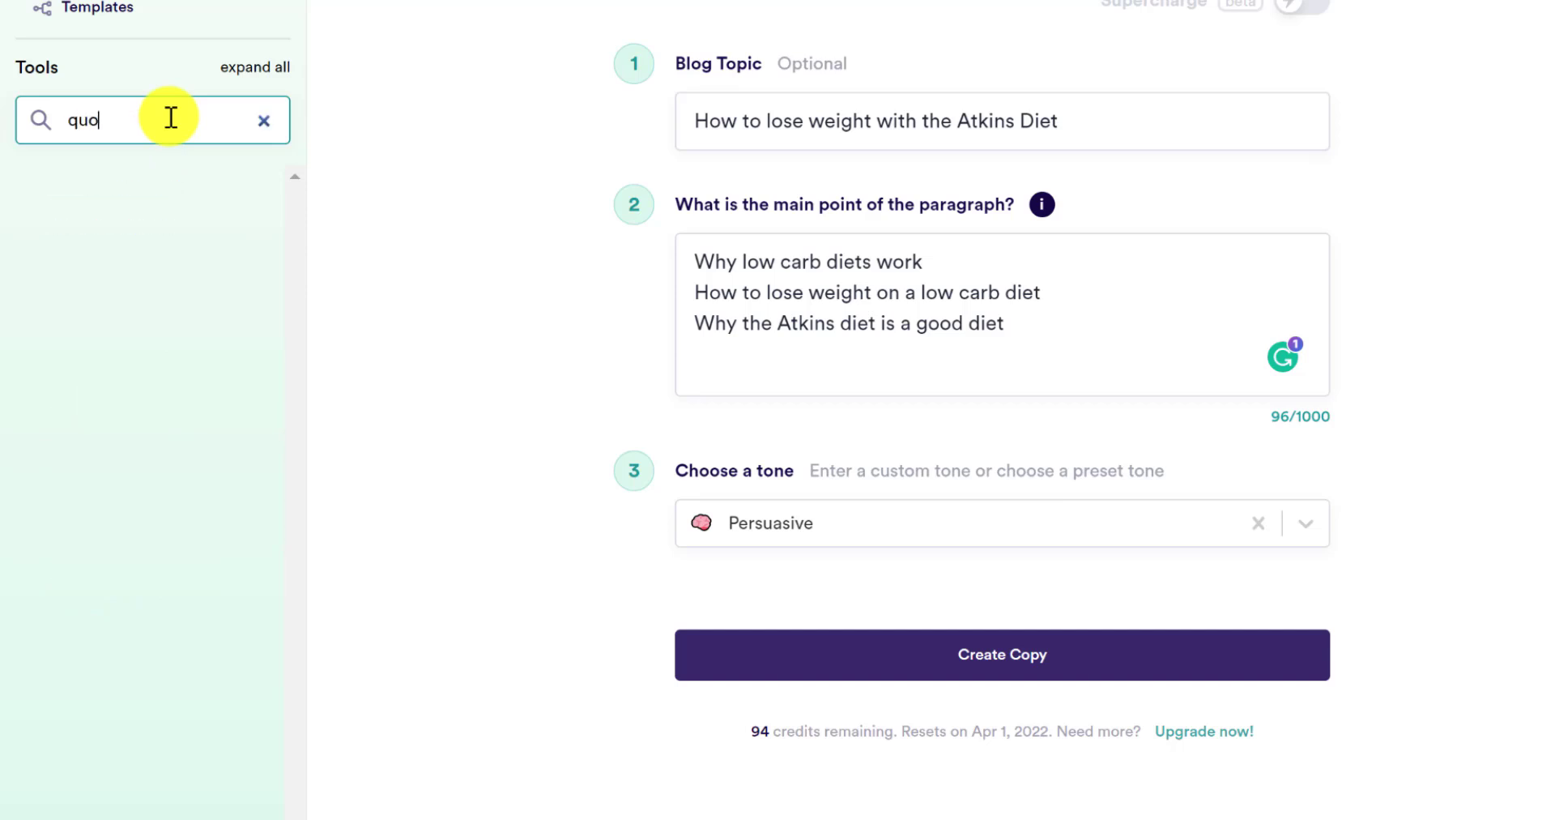
text(ra)
- Search the tool list for "answer" instead, and clear the search to restore all categories
drag(159, 110, 67, 124)
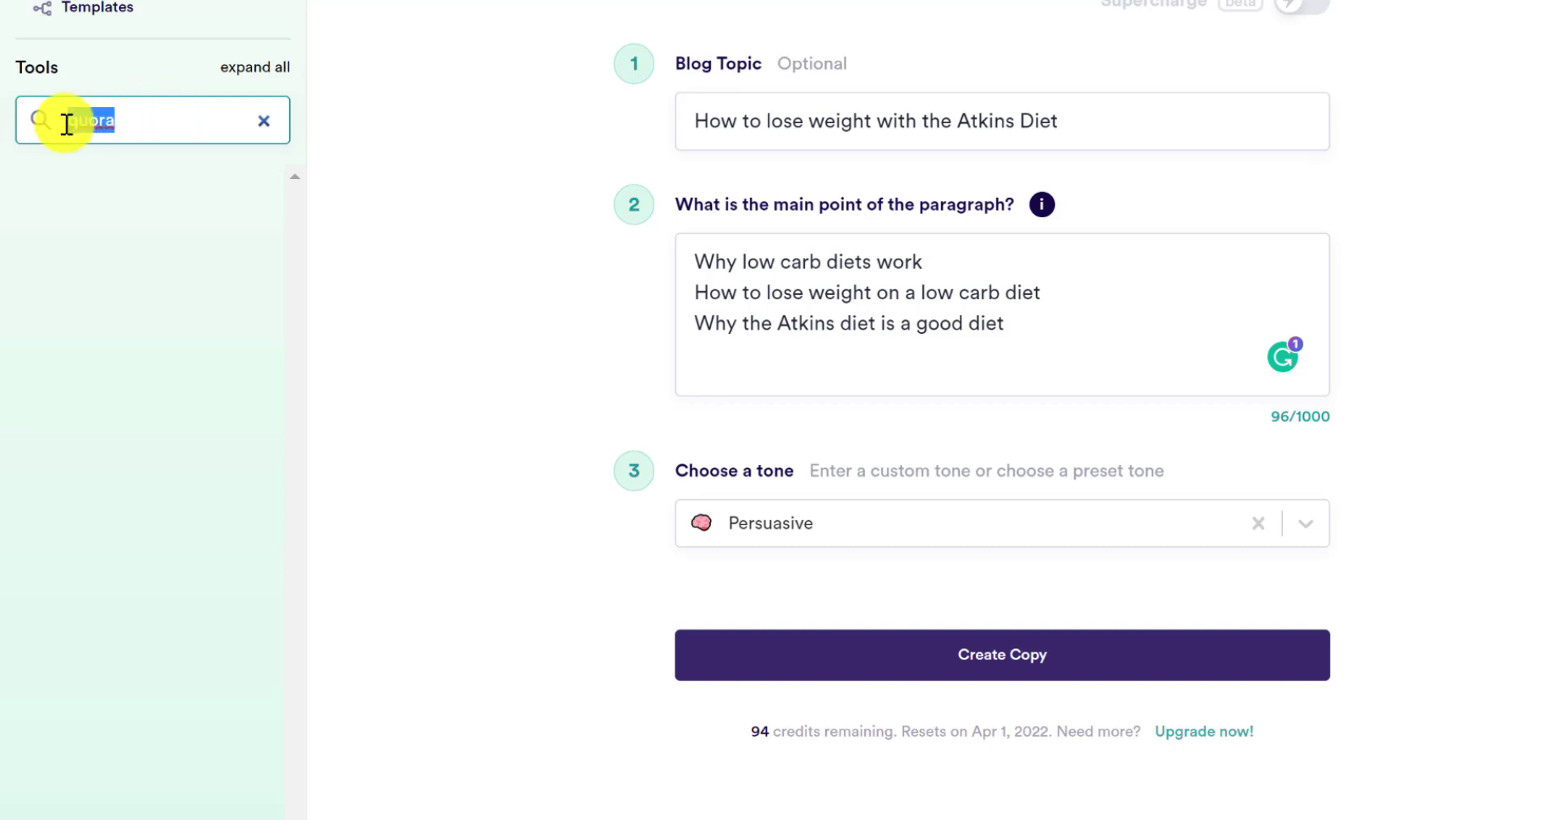
text(an)
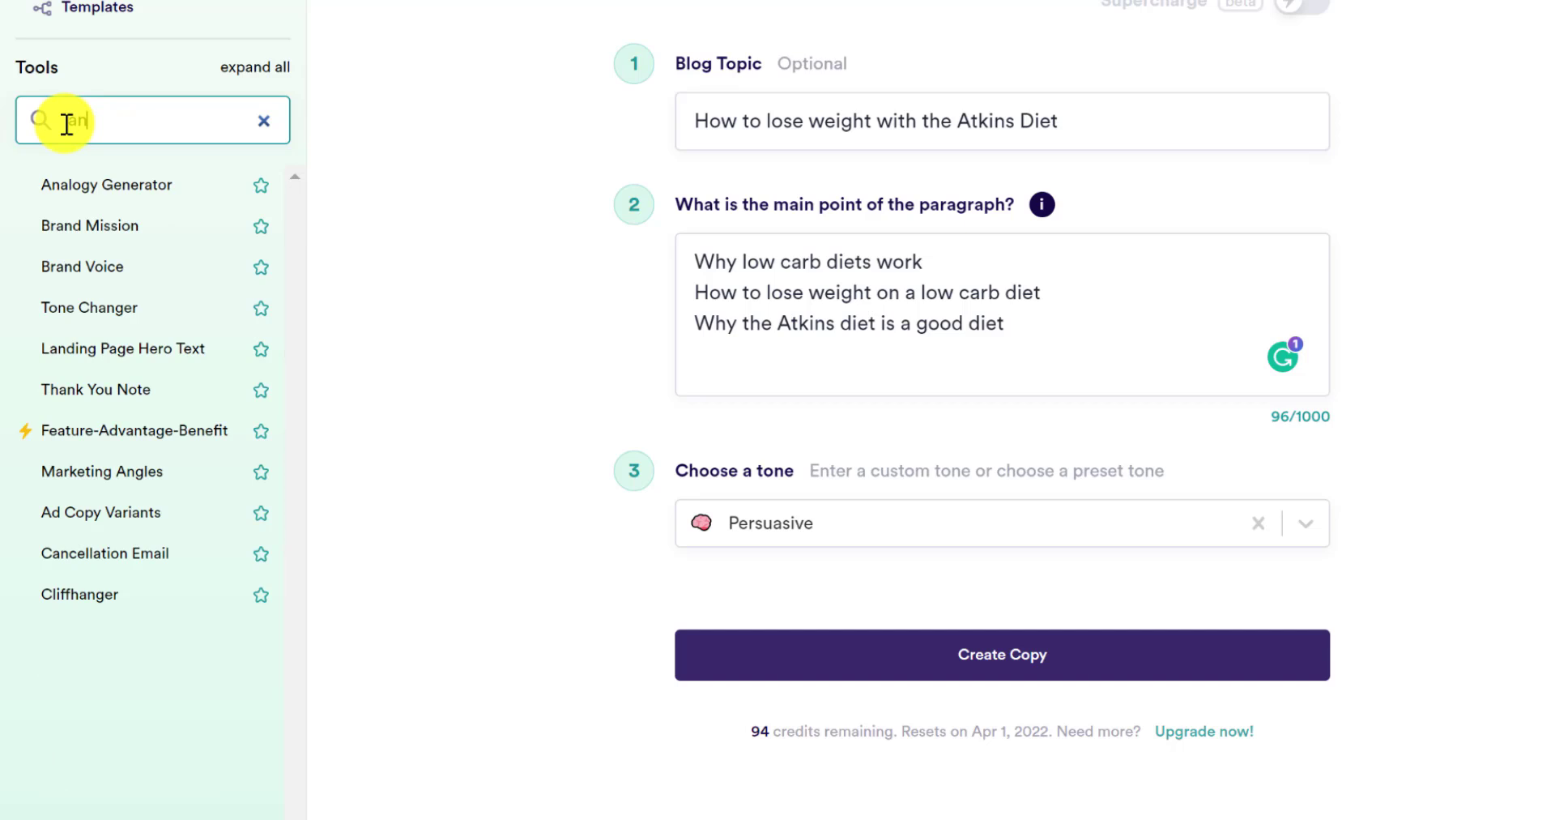
text(swer)
key(BackSpace)
key(BackSpace)
key(BackSpace)
key(BackSpace)
key(BackSpace)
key(BackSpace)
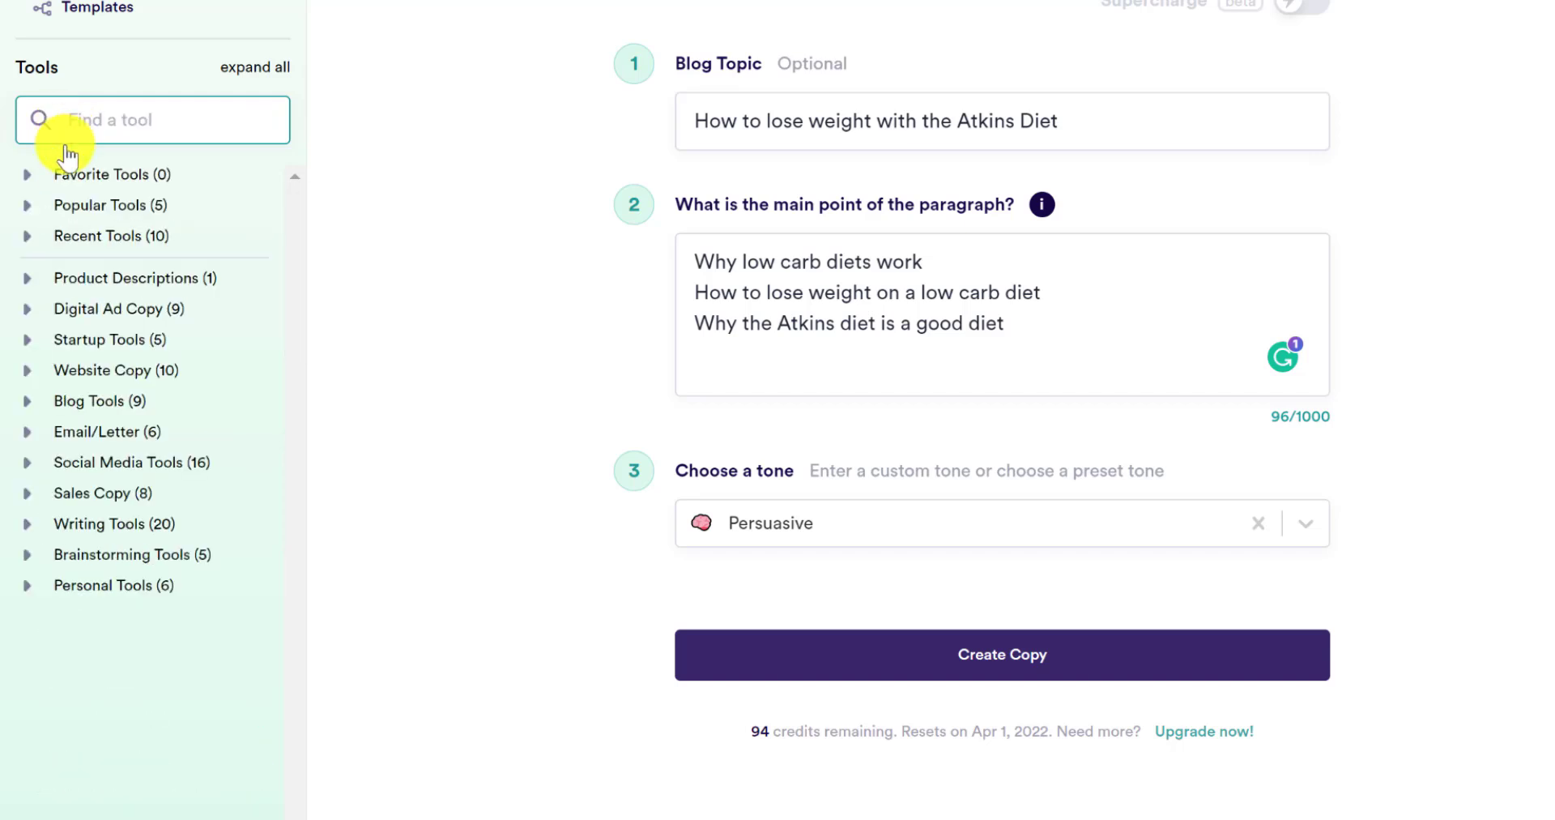
- Examine the tools offered under Personal Tools and Brainstorming Tools, collapsing each category again
click(75, 586)
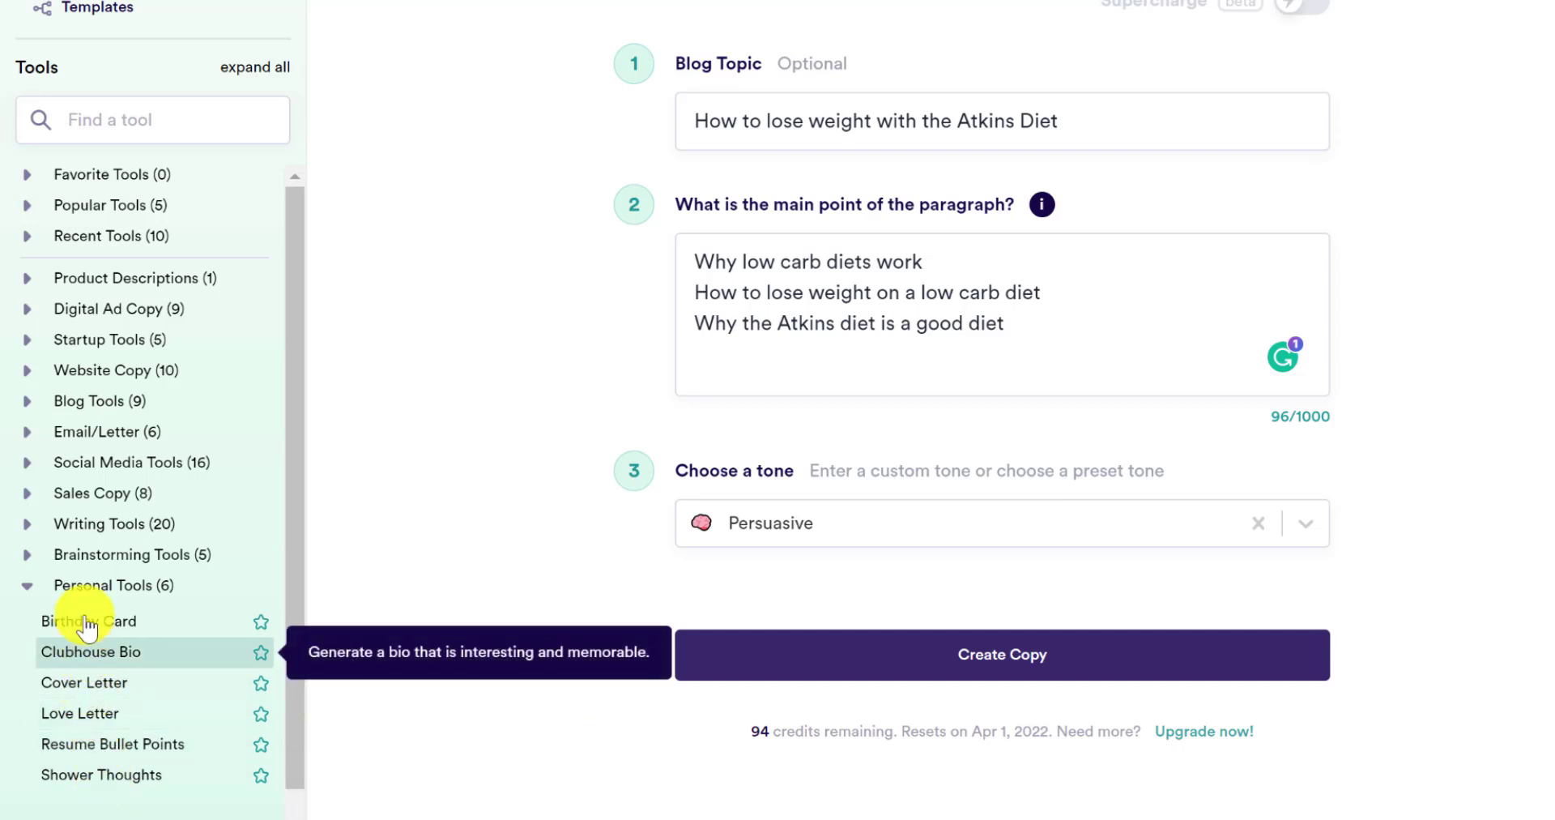
click(80, 584)
click(92, 558)
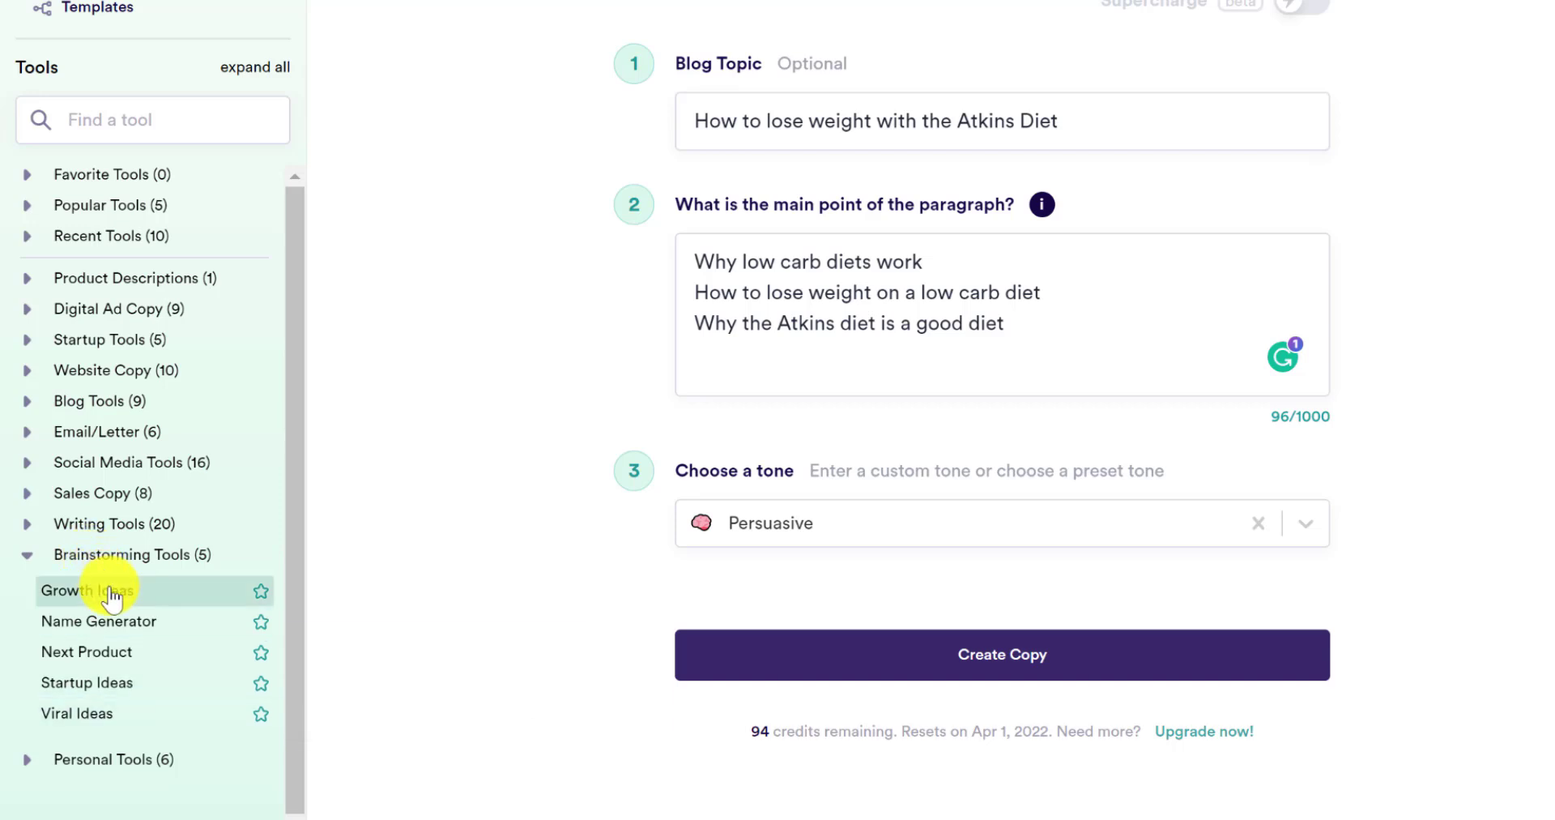
click(103, 556)
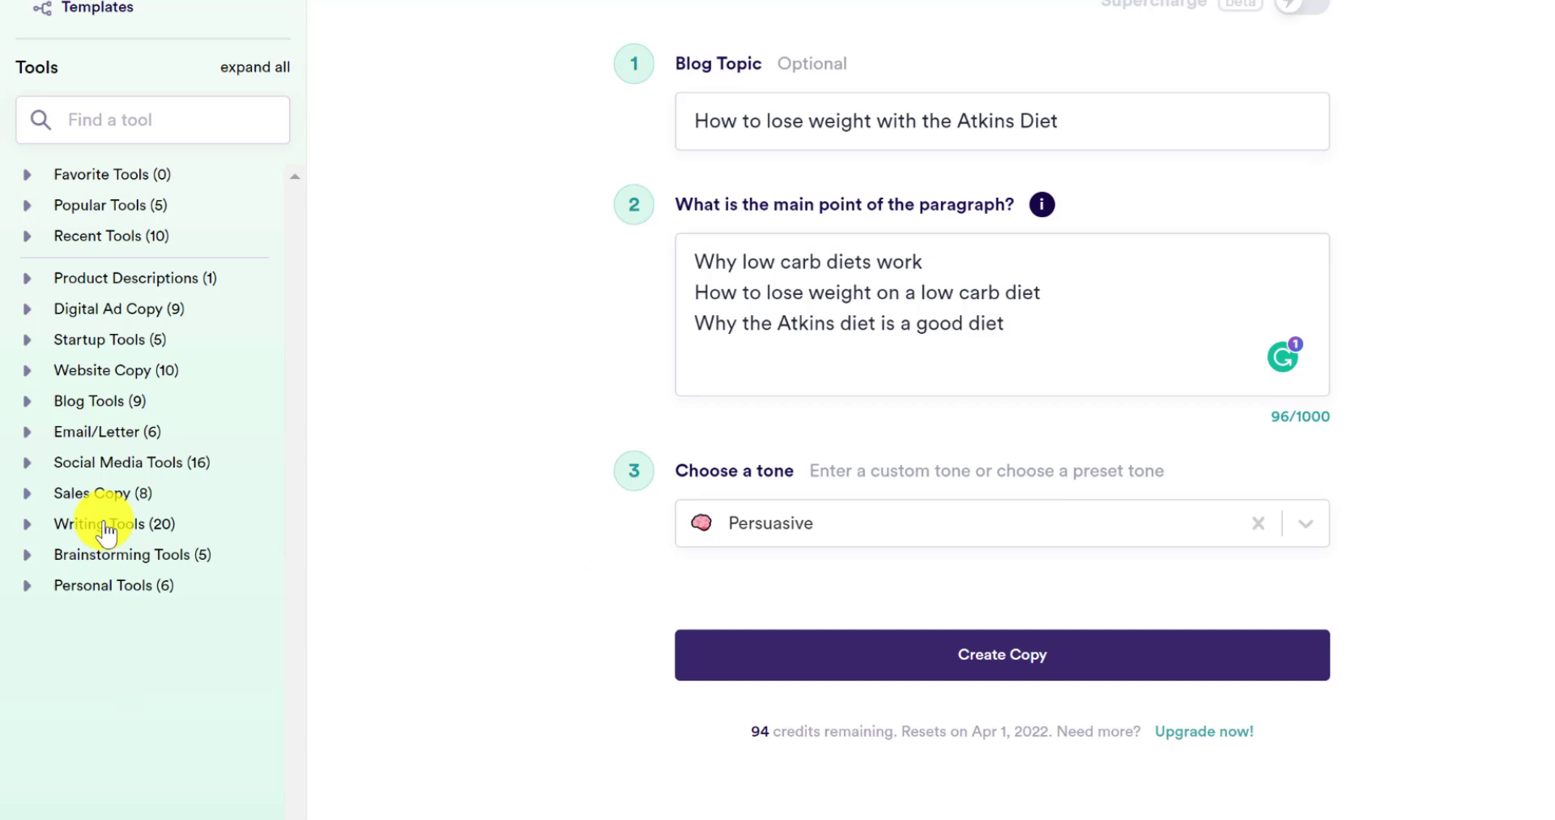
- Browse the Writing Tools category and open the Rewrite With Keywords tool
click(106, 533)
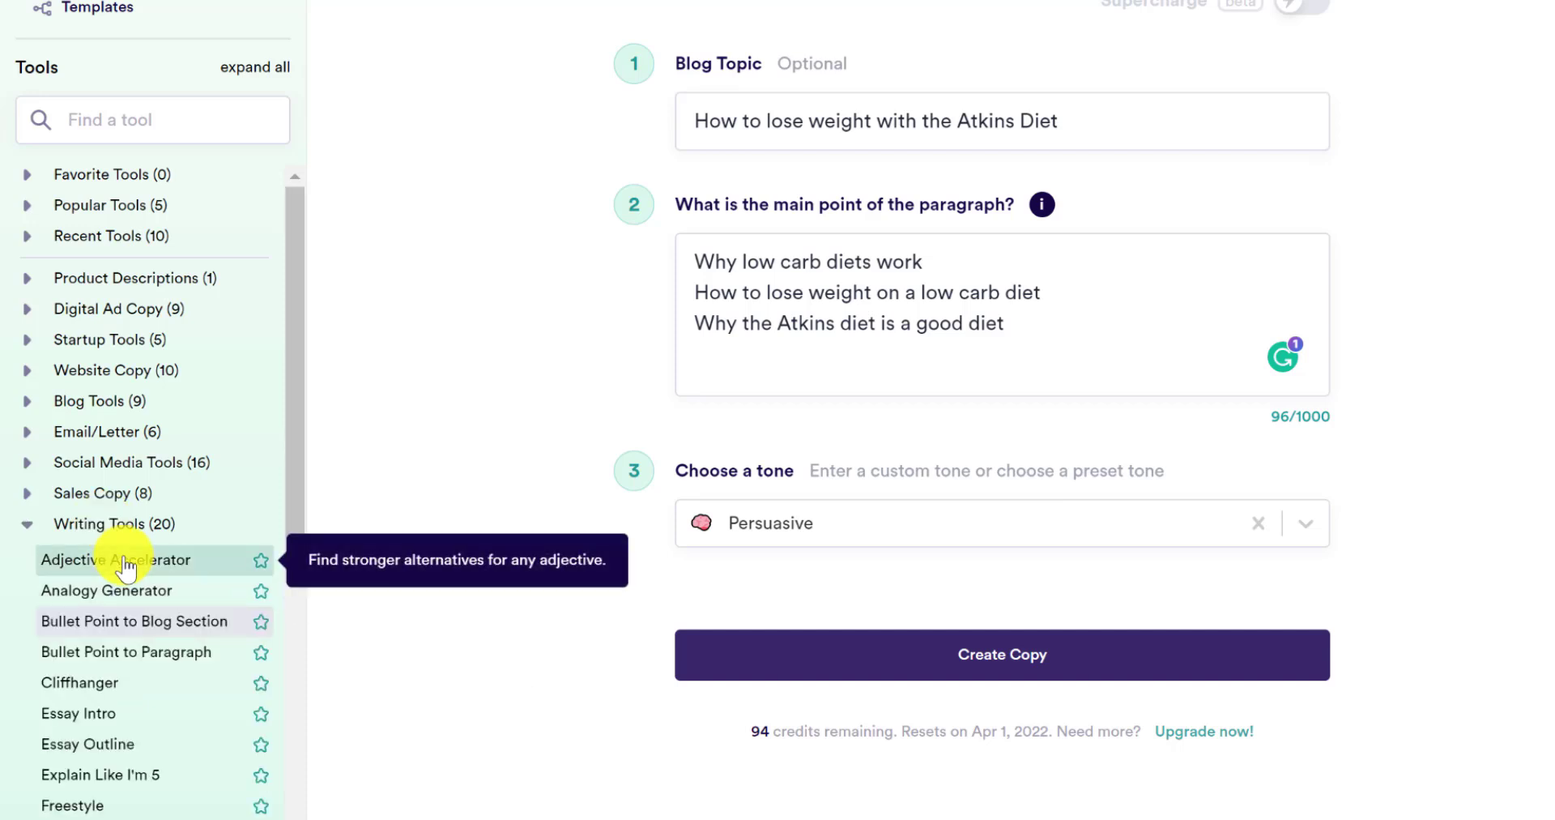
scroll(101, 781, down, 2)
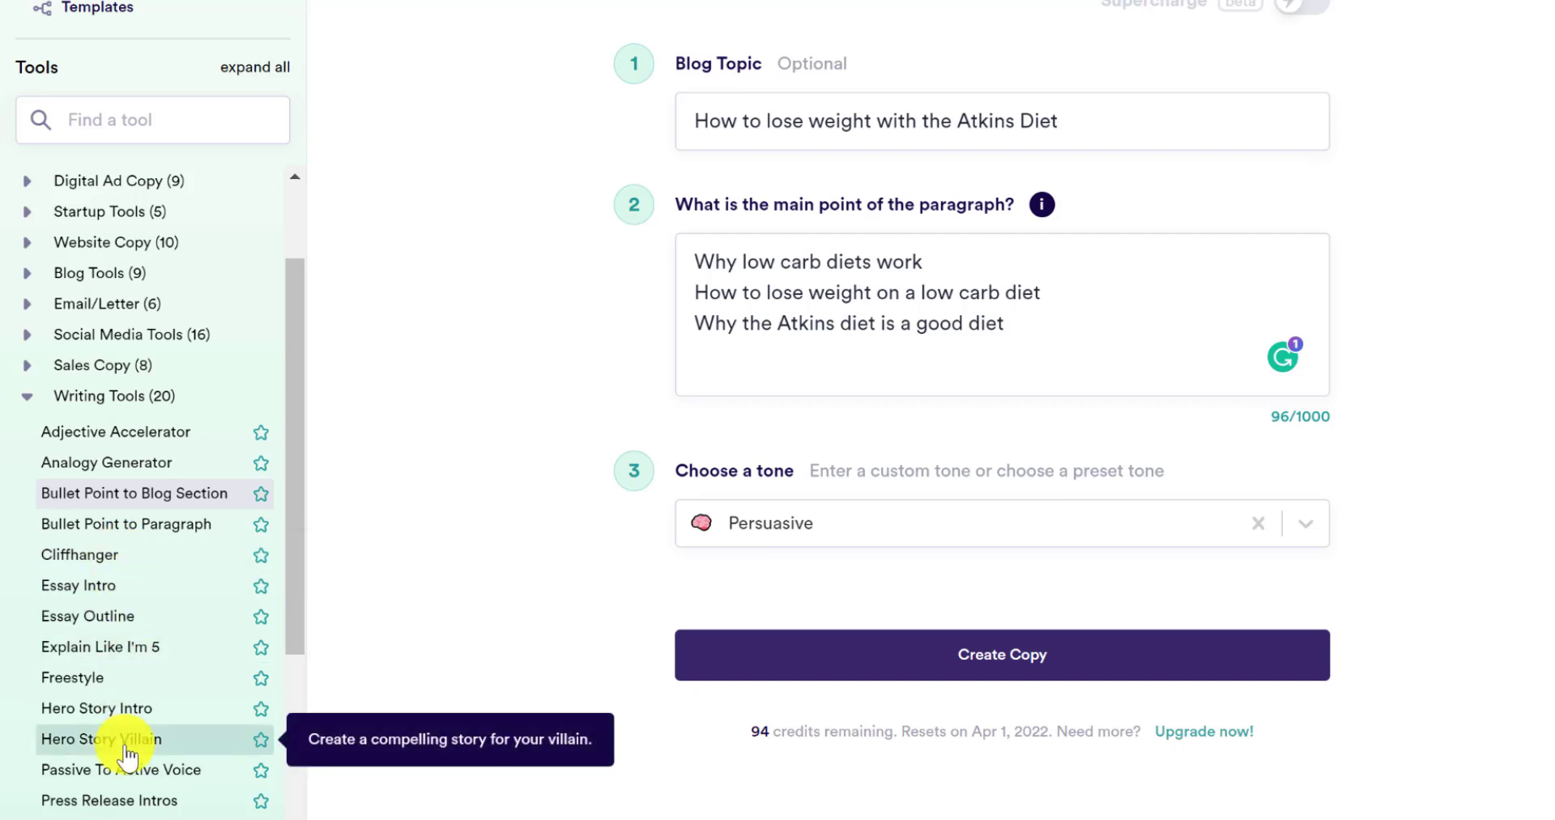
scroll(128, 753, down, 2)
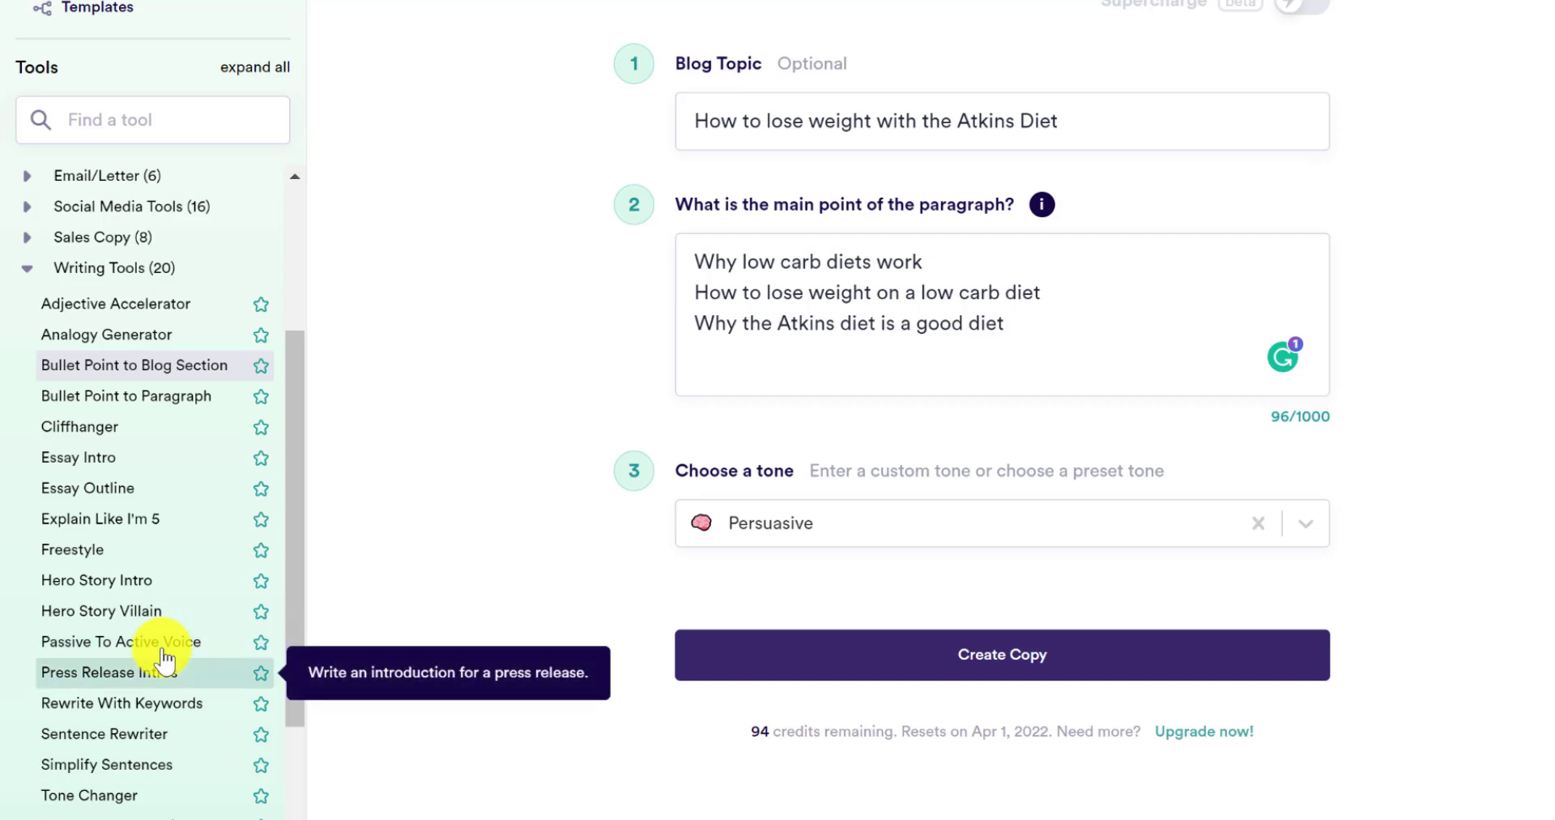
click(161, 711)
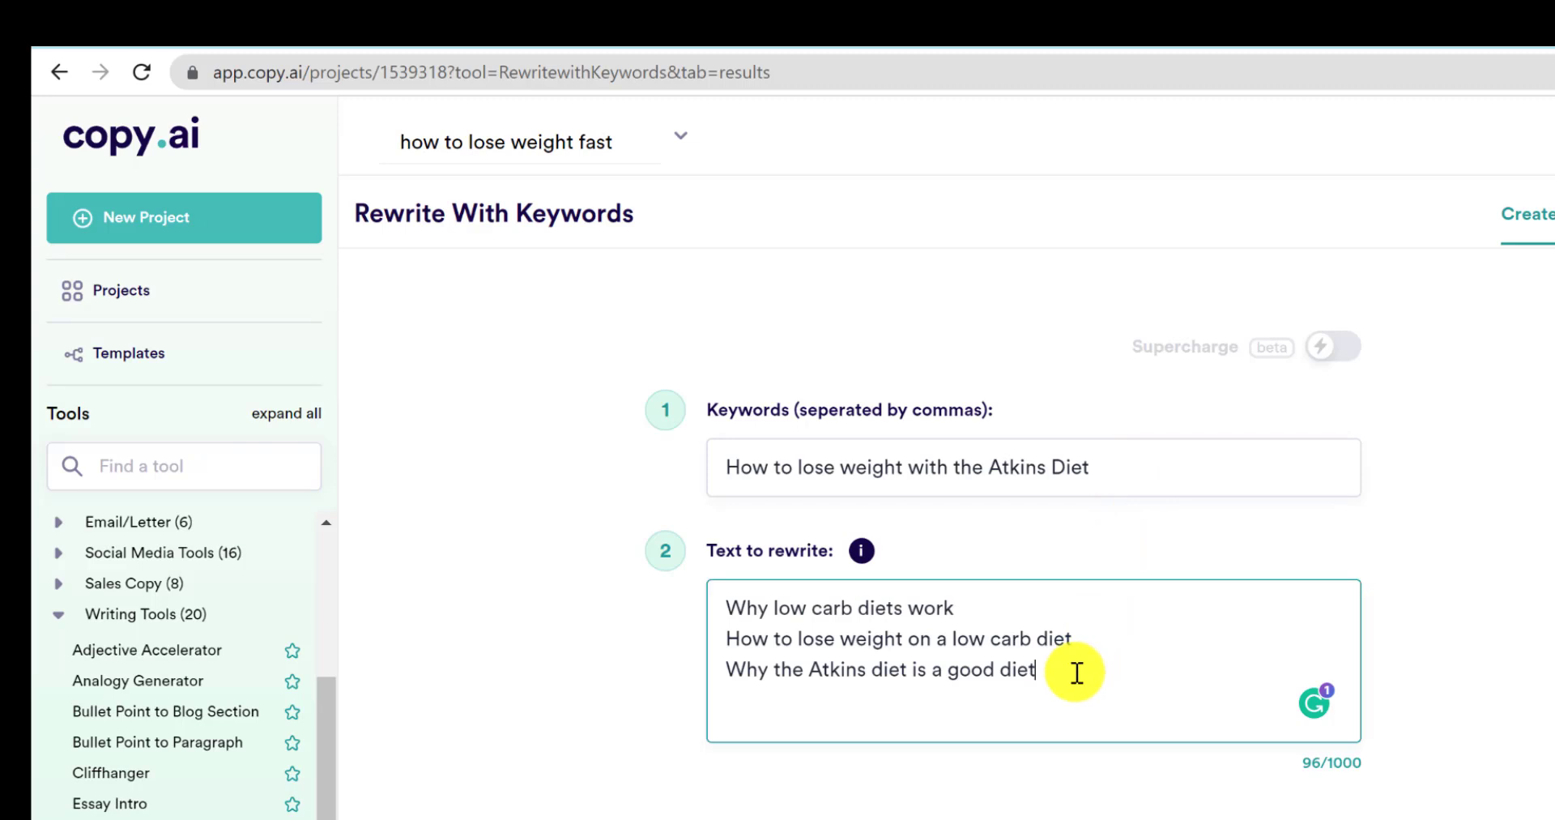
- Set the rewrite keywords to "Atkins, low carb", replacing the existing keyword text
drag(1080, 670, 670, 607)
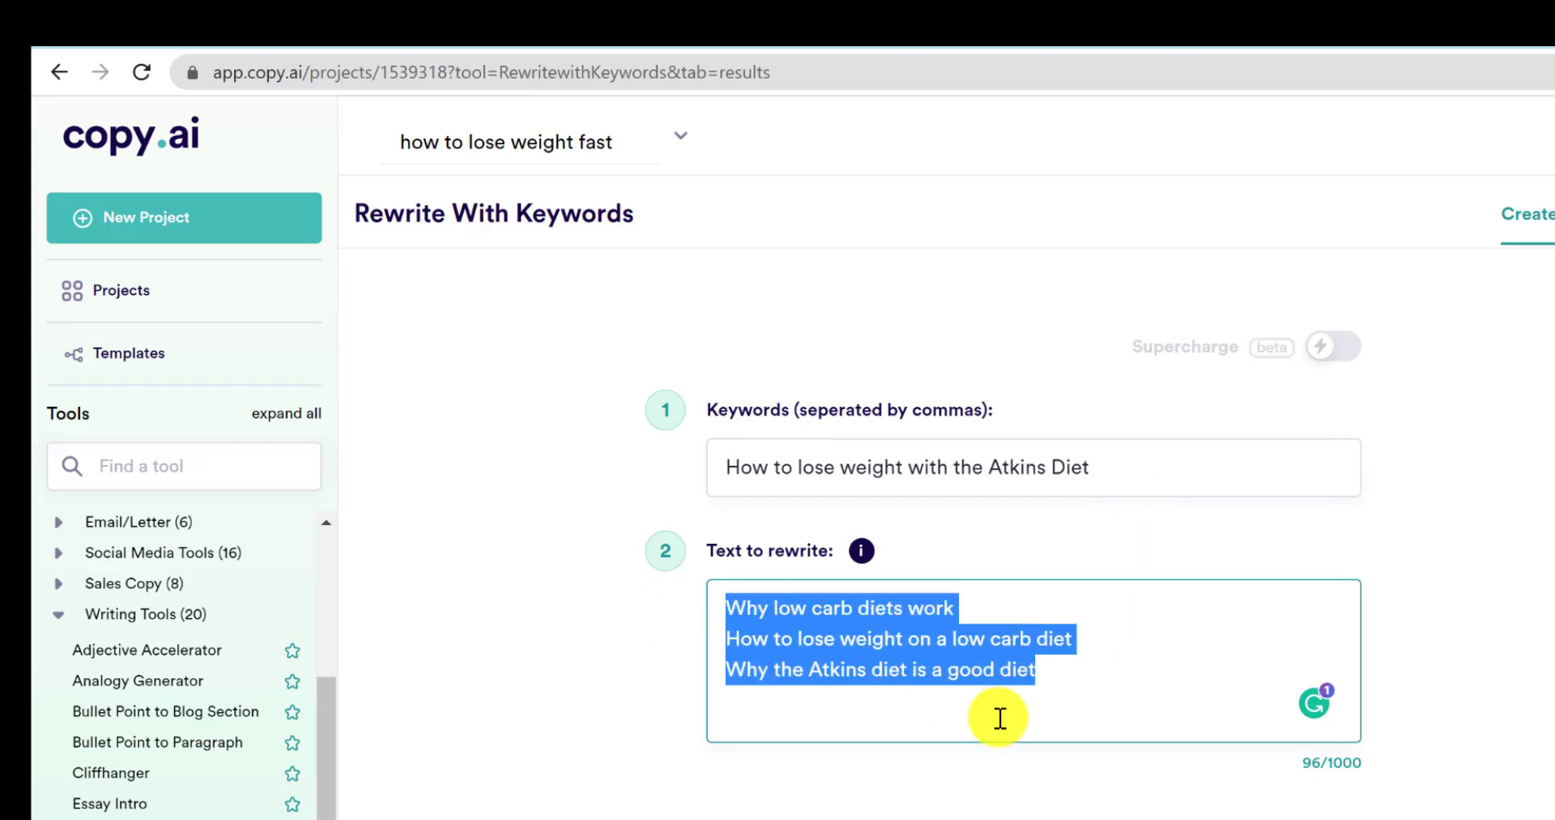
drag(1156, 459, 611, 451)
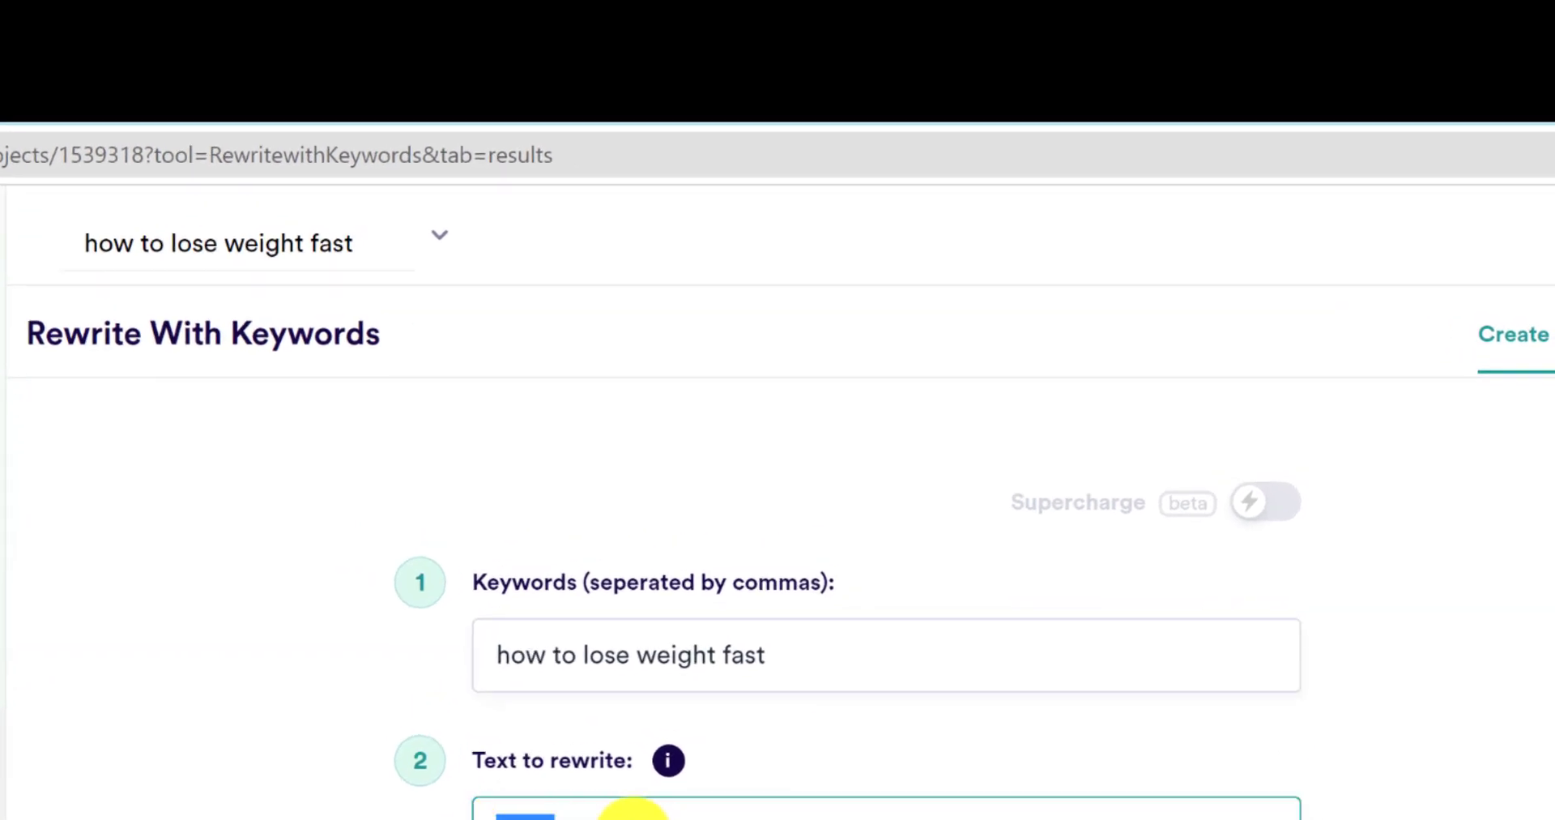
drag(834, 660, 421, 668)
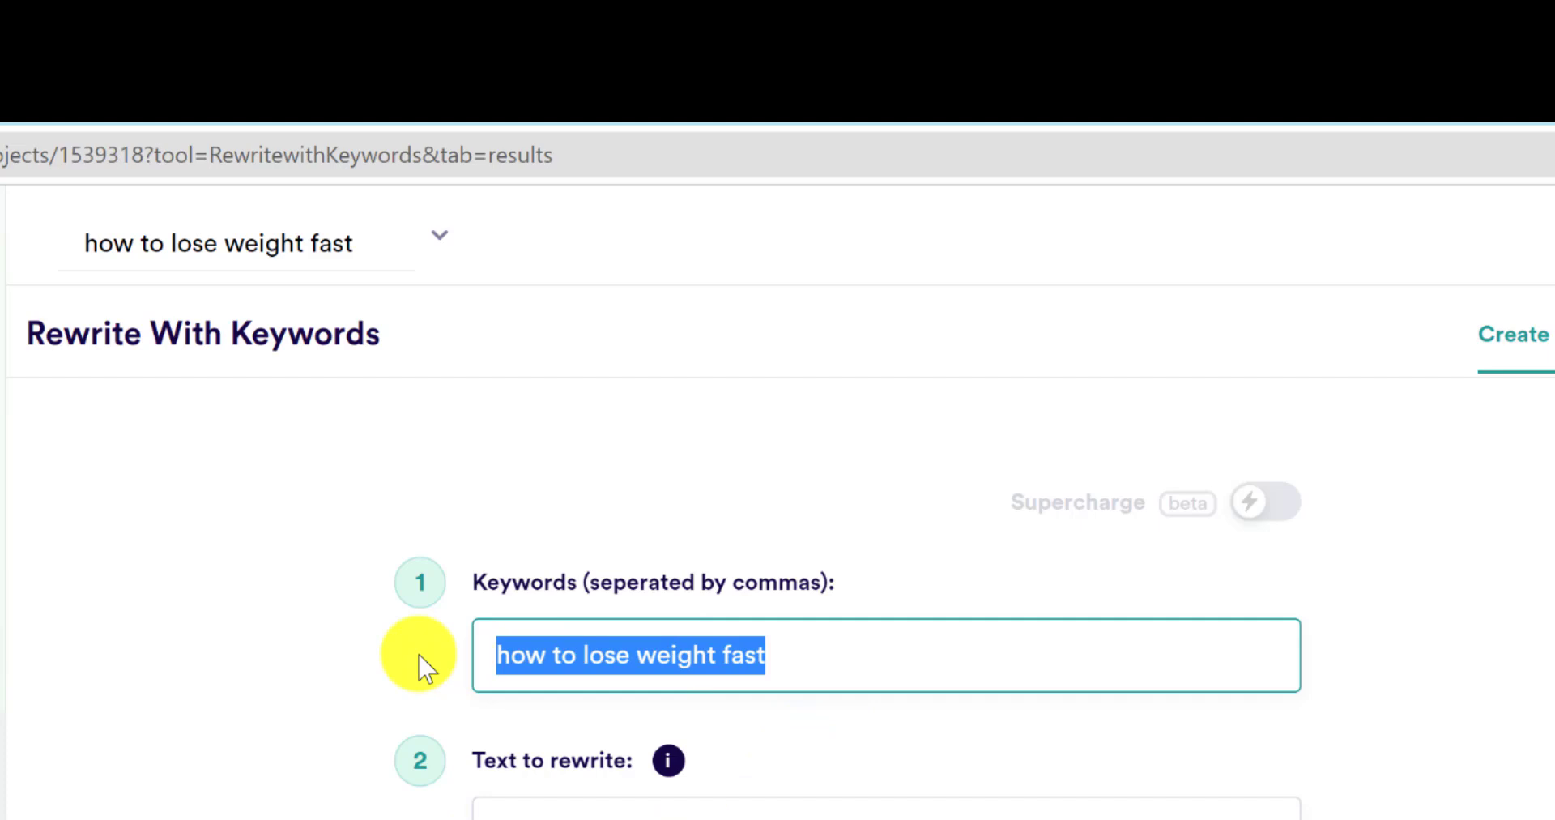
text(a)
key(BackSpace)
text(Atkins)
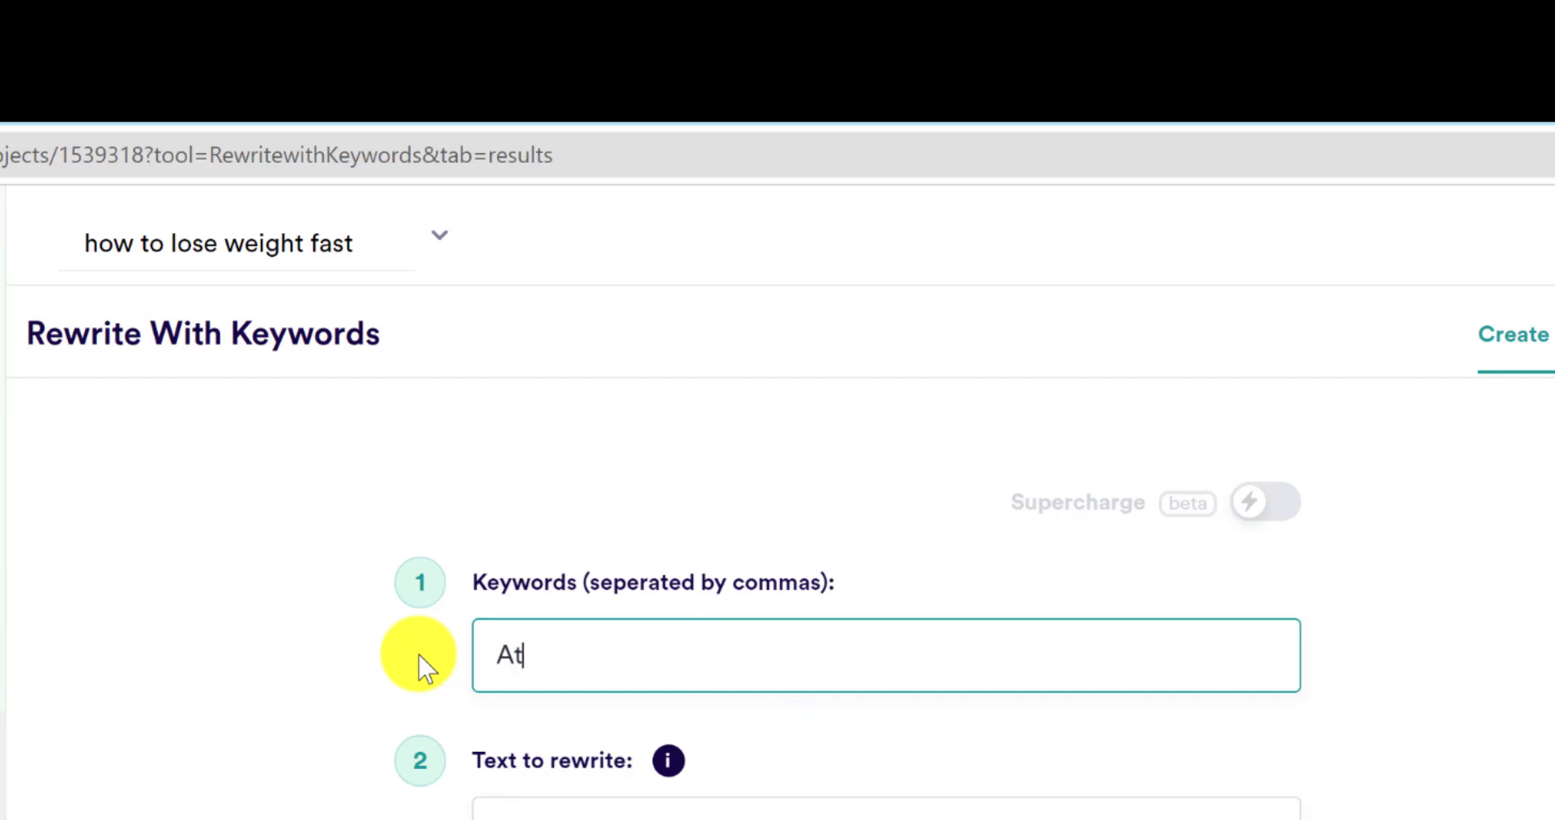
text(, low carb)
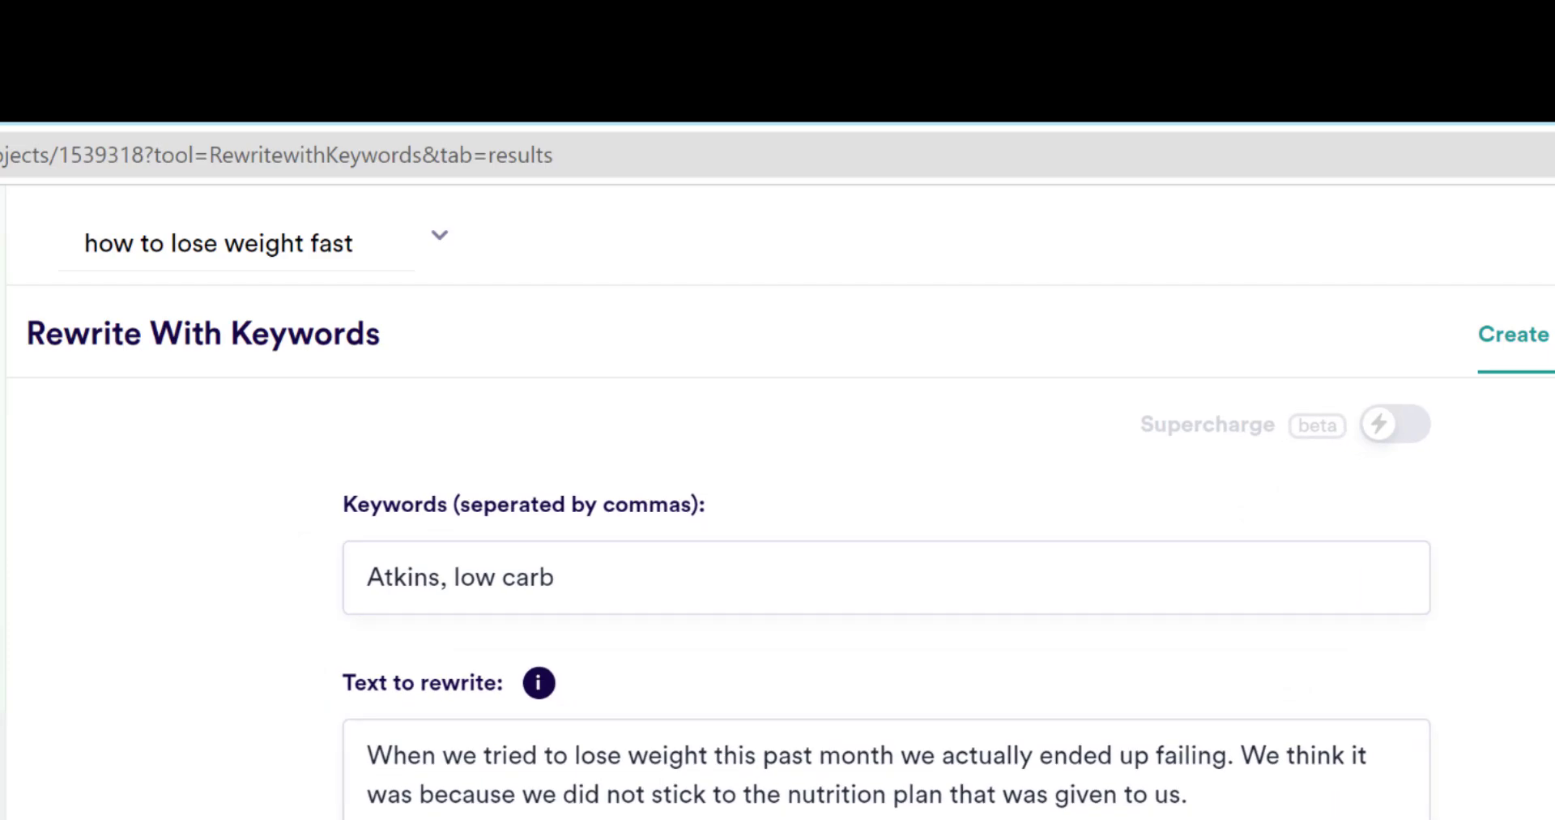
- Examine the Rewrite With Keywords results and compare them with the keywords and the original weight-loss text
scroll(886, 567, down, 4)
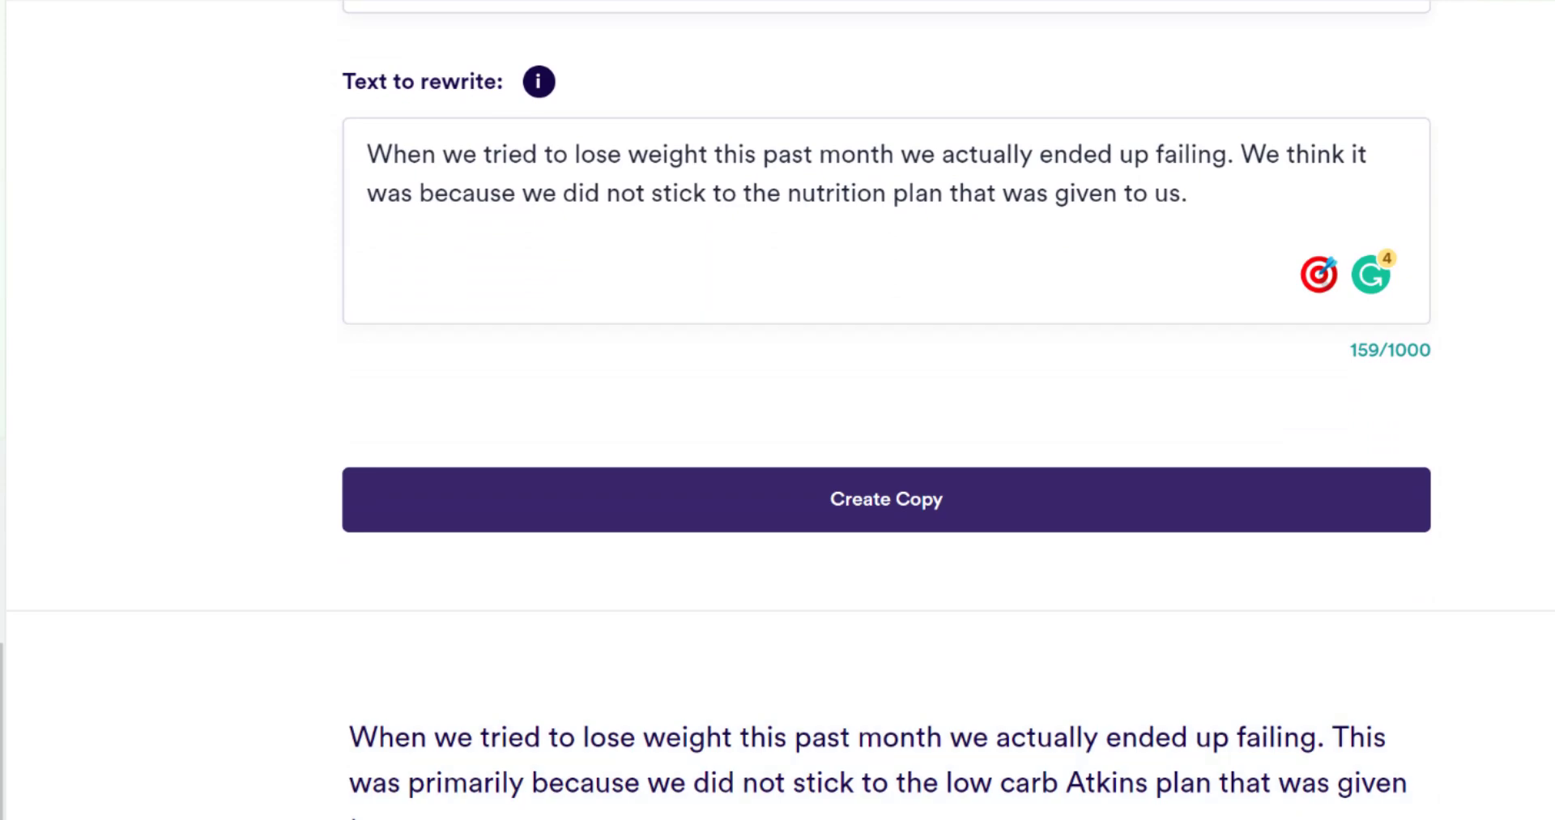
scroll(886, 405, down, 4)
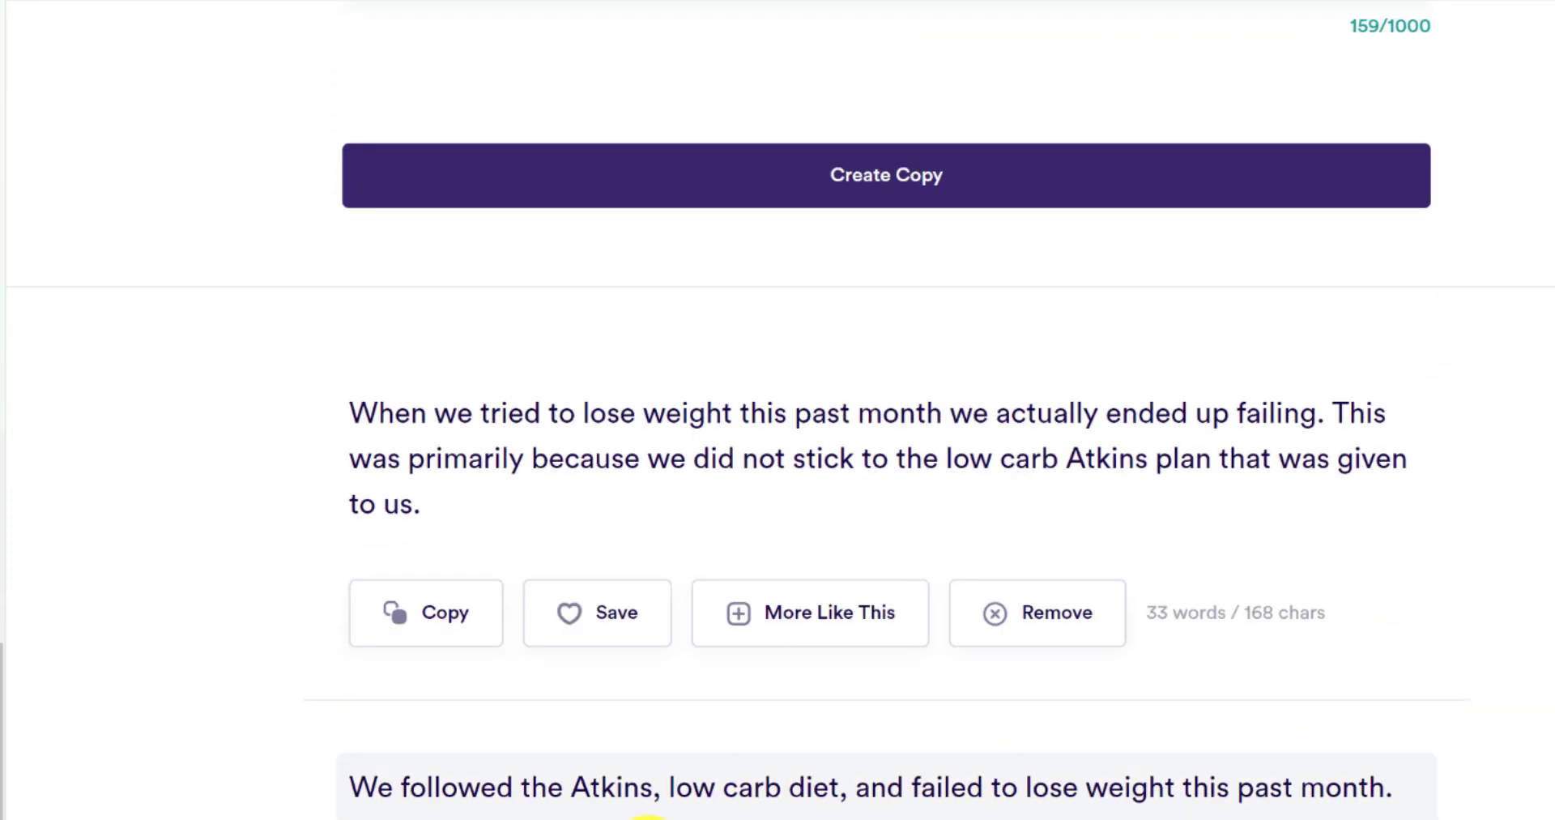
drag(571, 788, 844, 789)
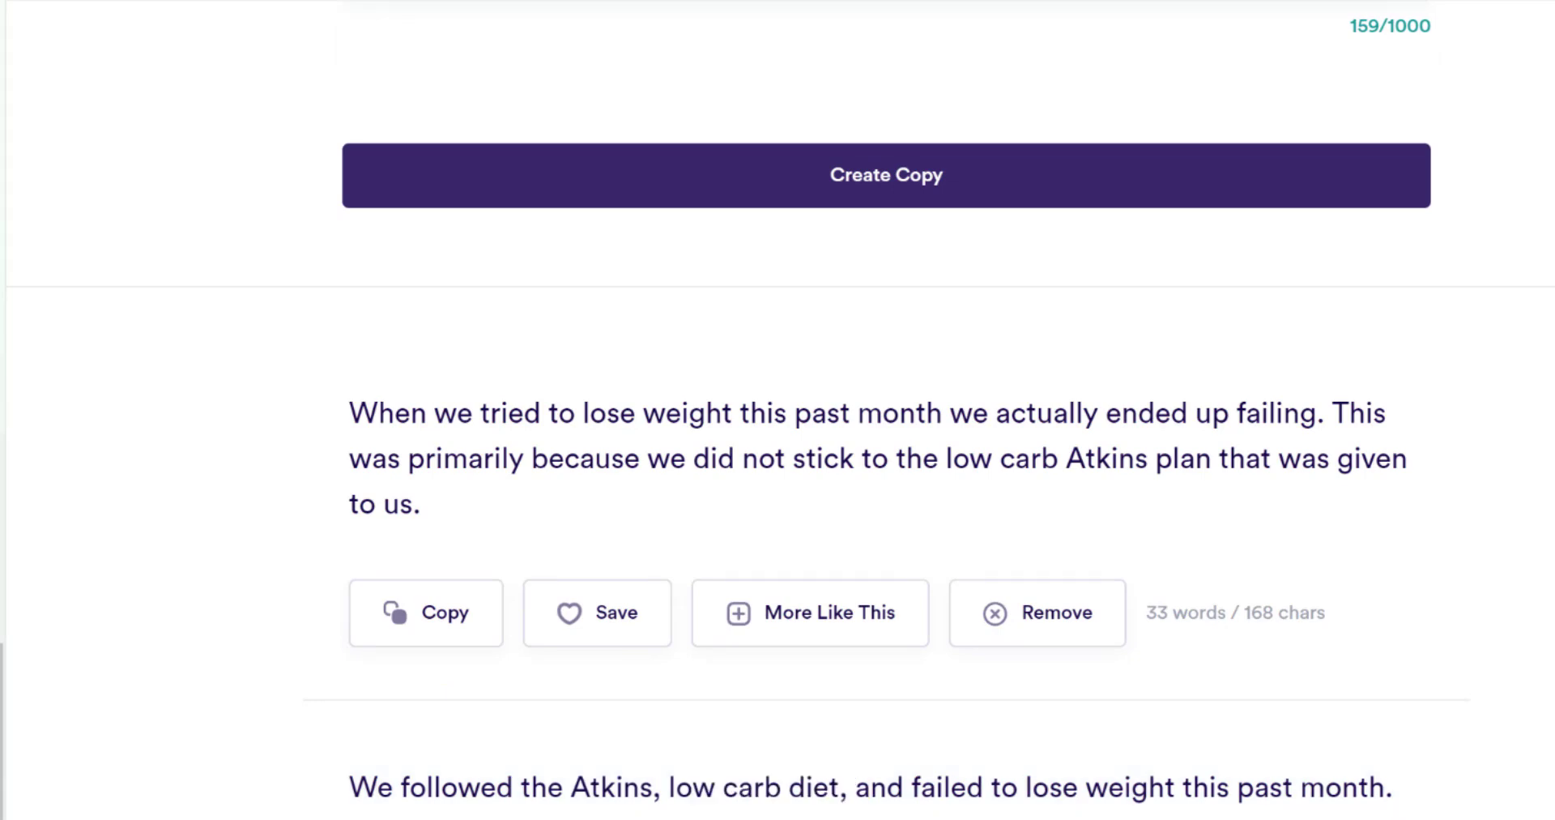
scroll(886, 405, up, 8)
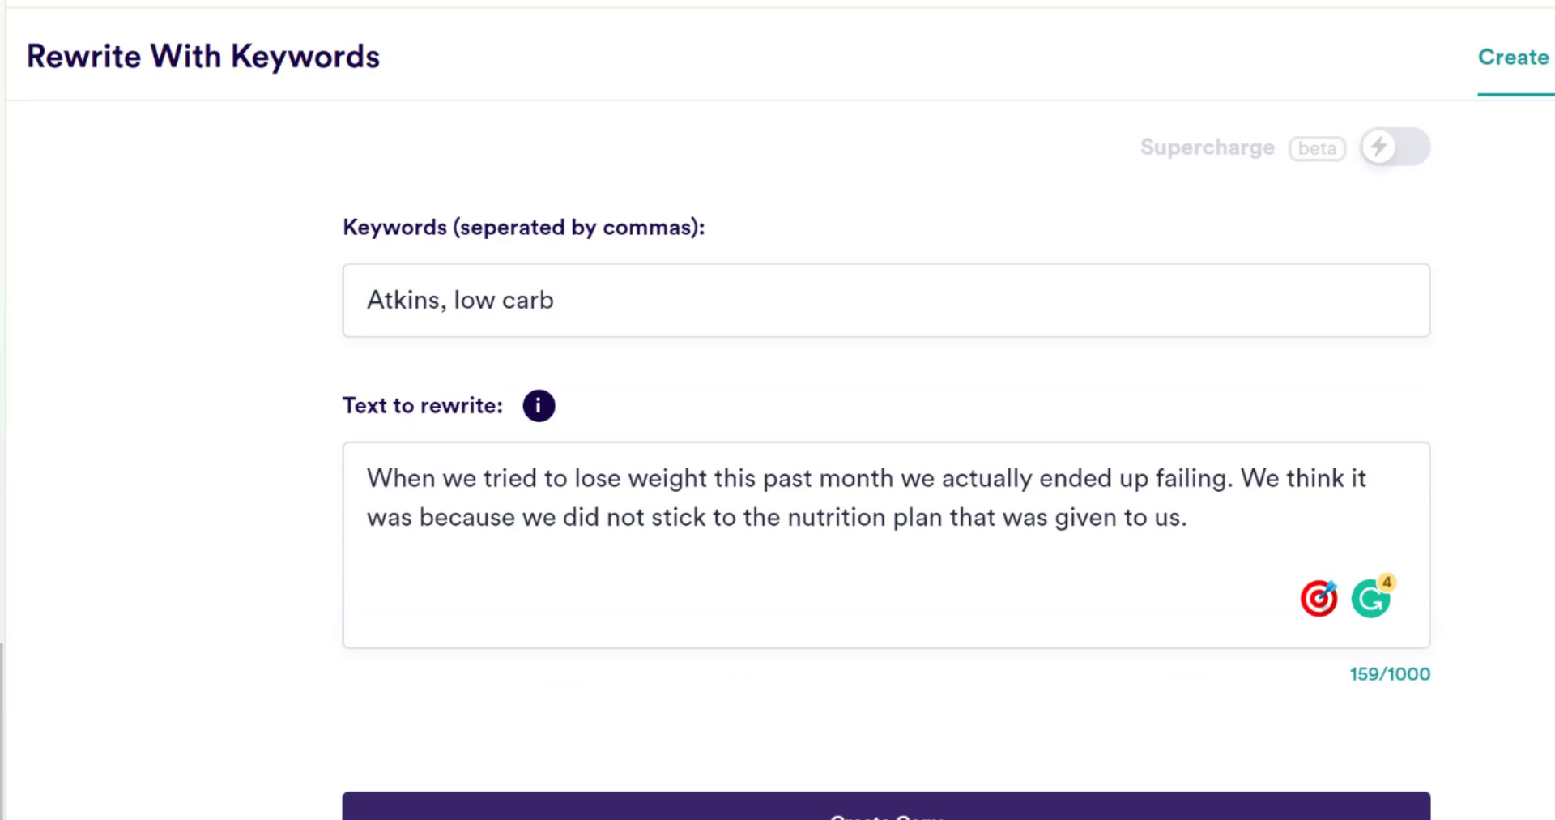
drag(1336, 691, 1440, 685)
click(1137, 591)
key(ctrl+a)
click(996, 519)
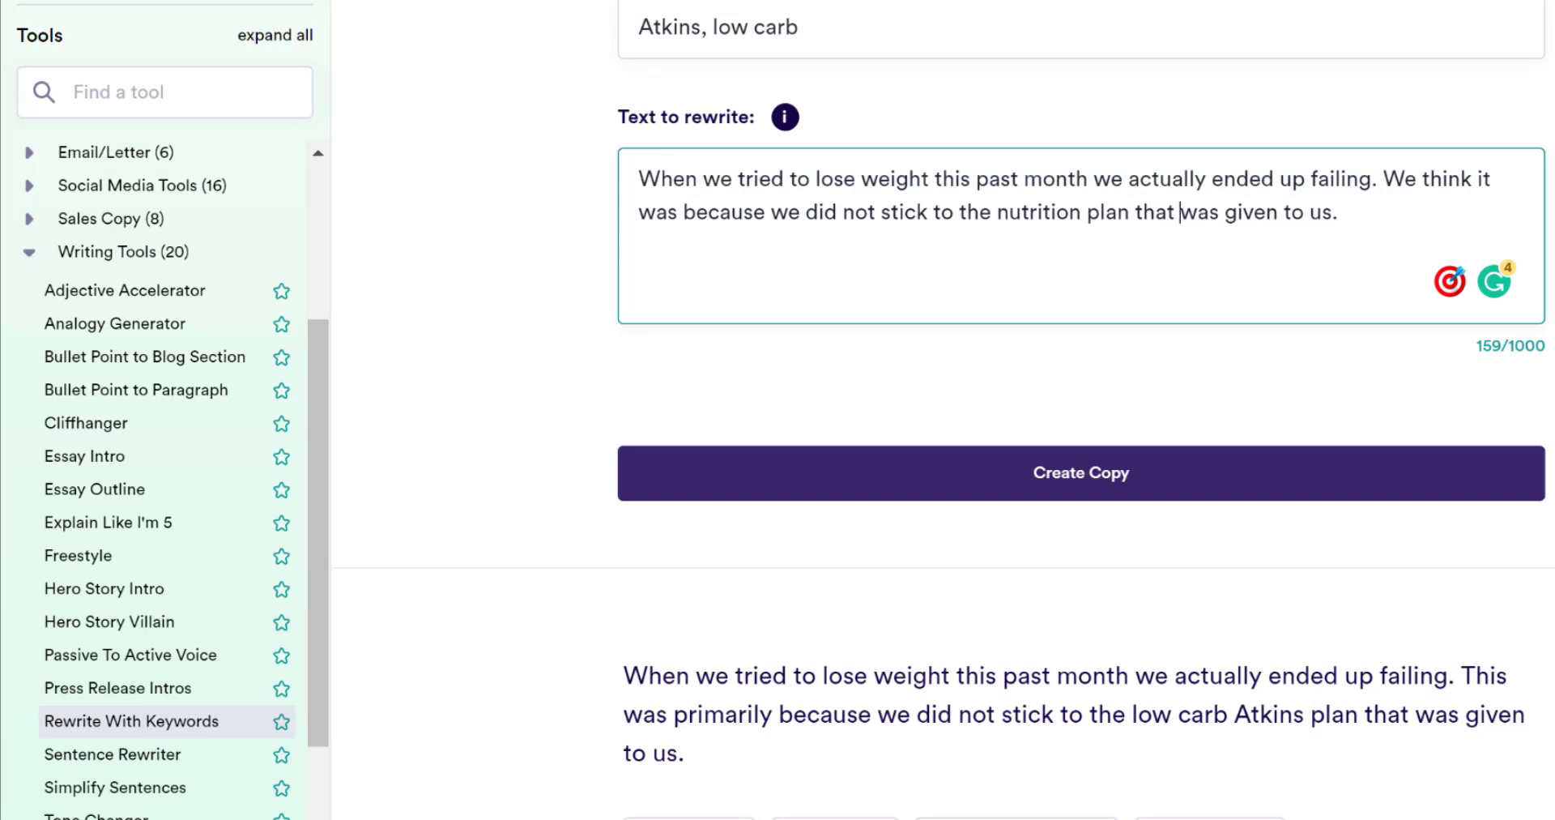
scroll(944, 405, down, 5)
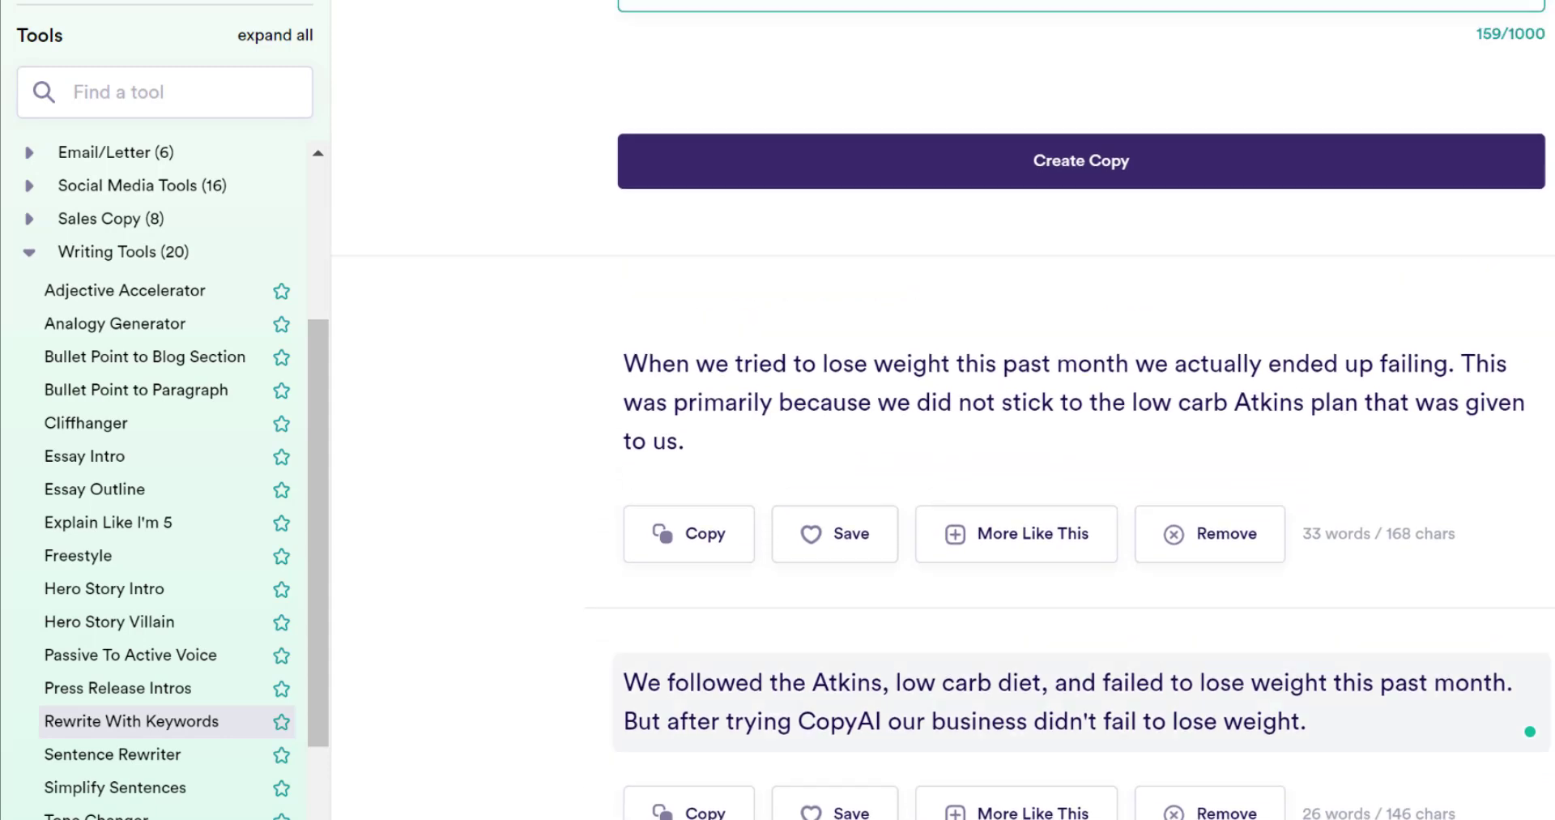
scroll(943, 405, up, 5)
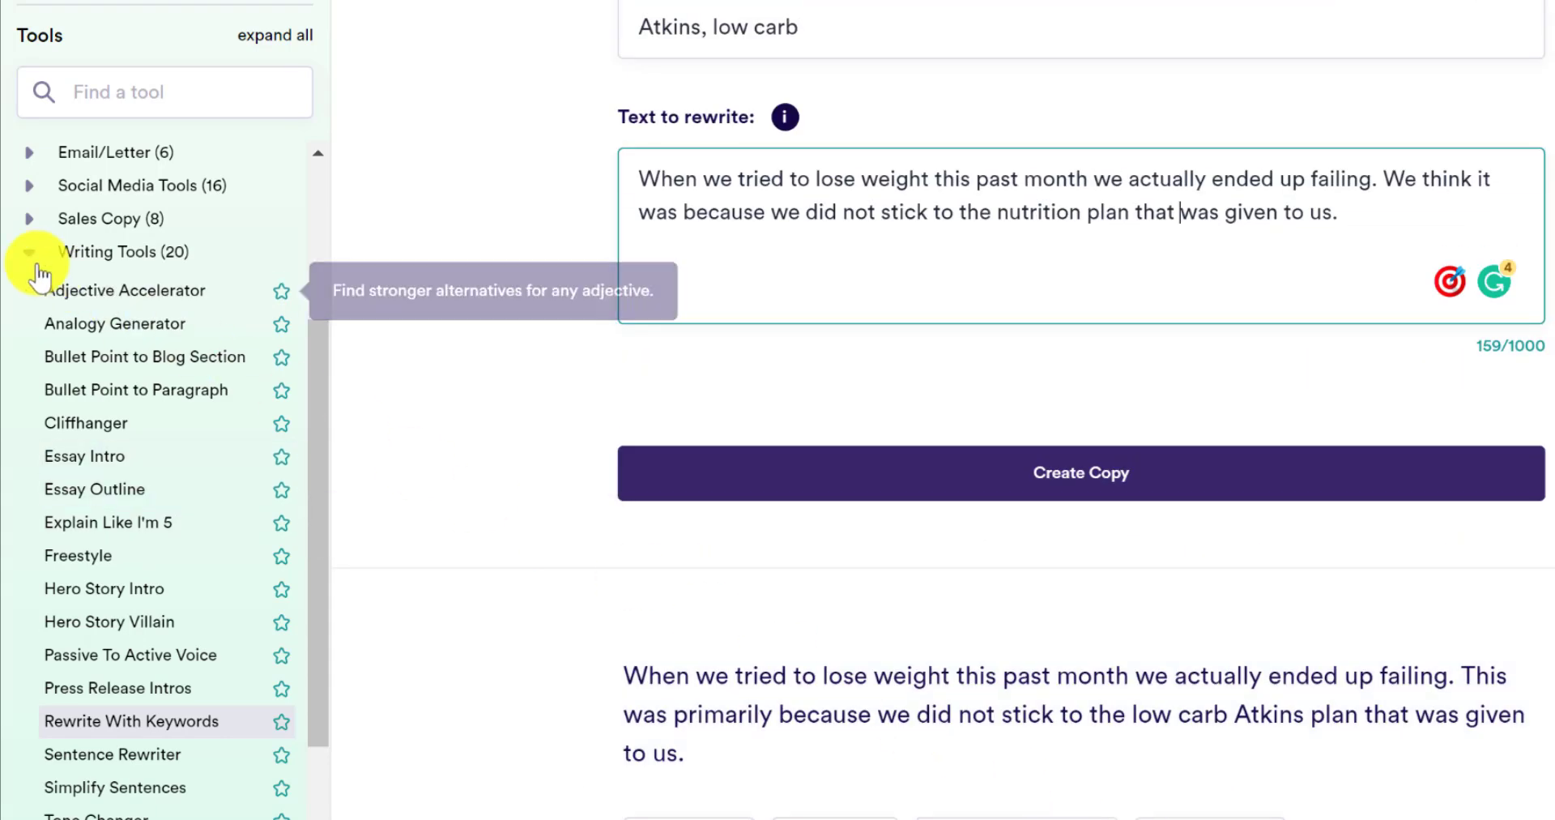
- Collapse Writing Tools, and examine the tools offered under Startup Tools and Website Copy, collapsing each category again
click(30, 254)
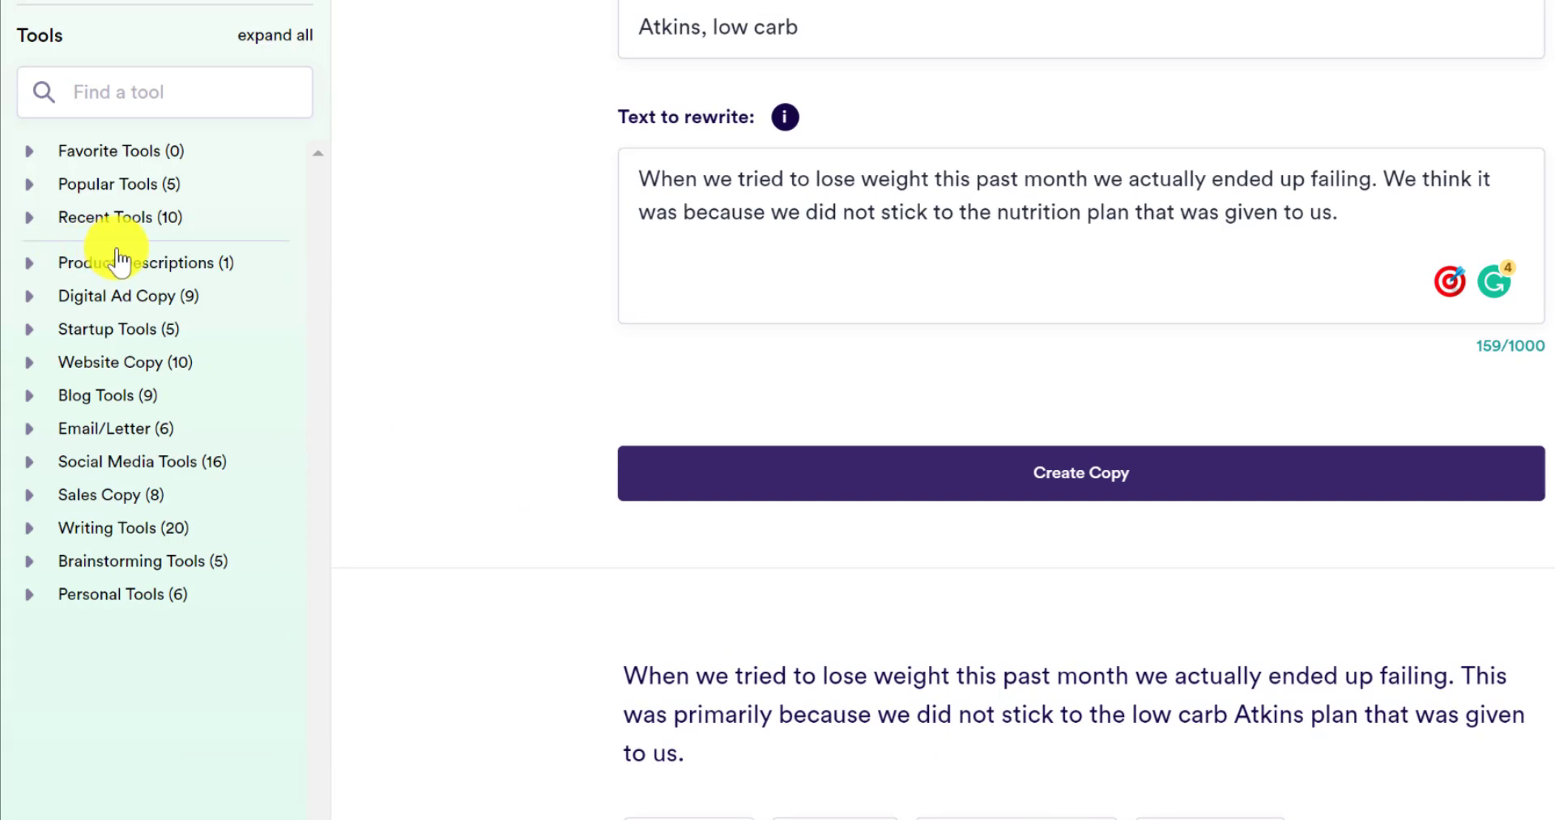
click(139, 339)
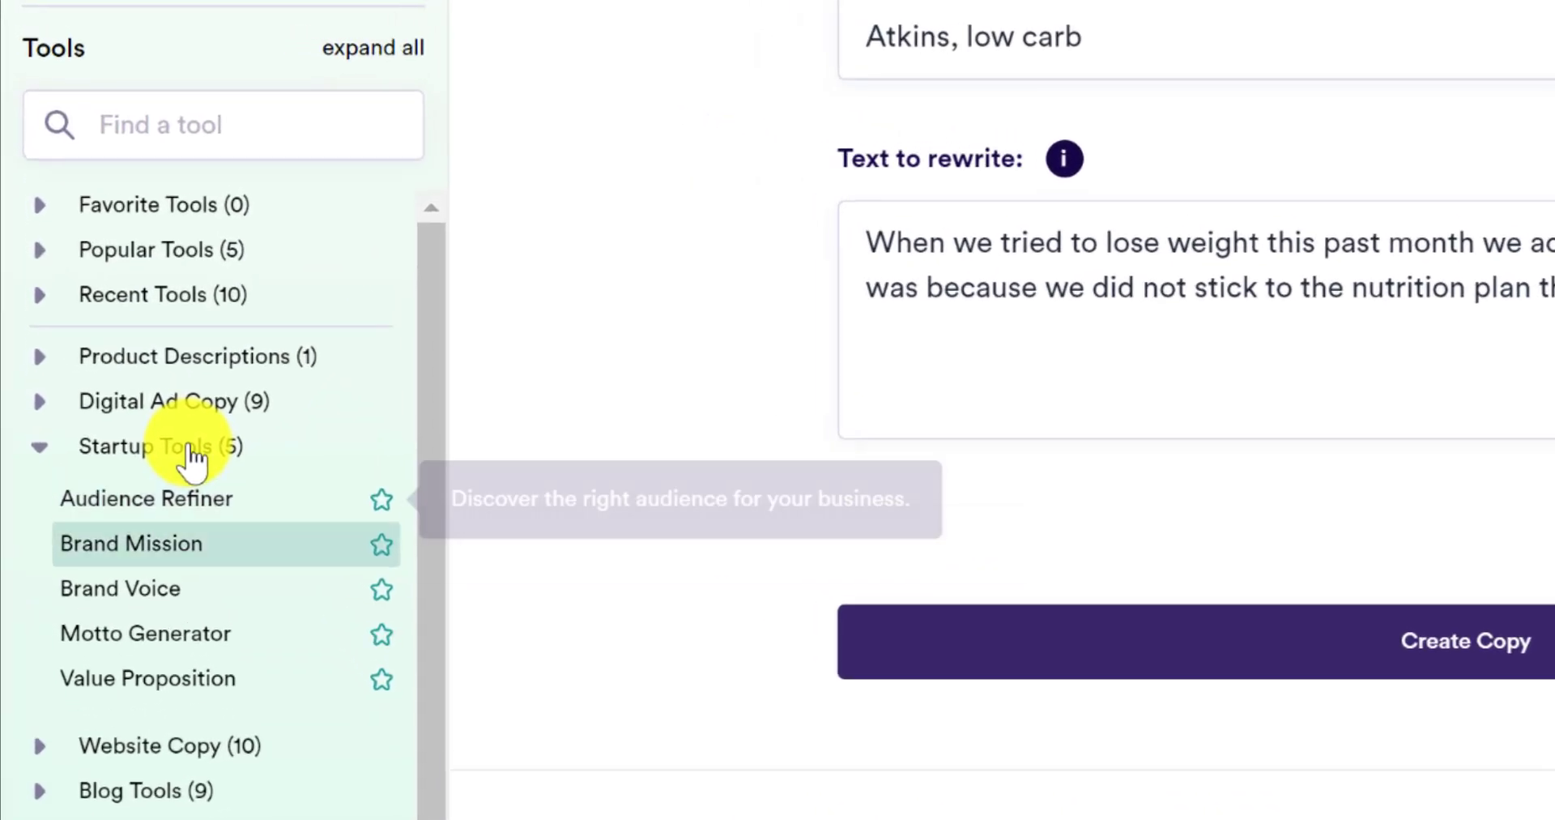
click(47, 459)
click(147, 496)
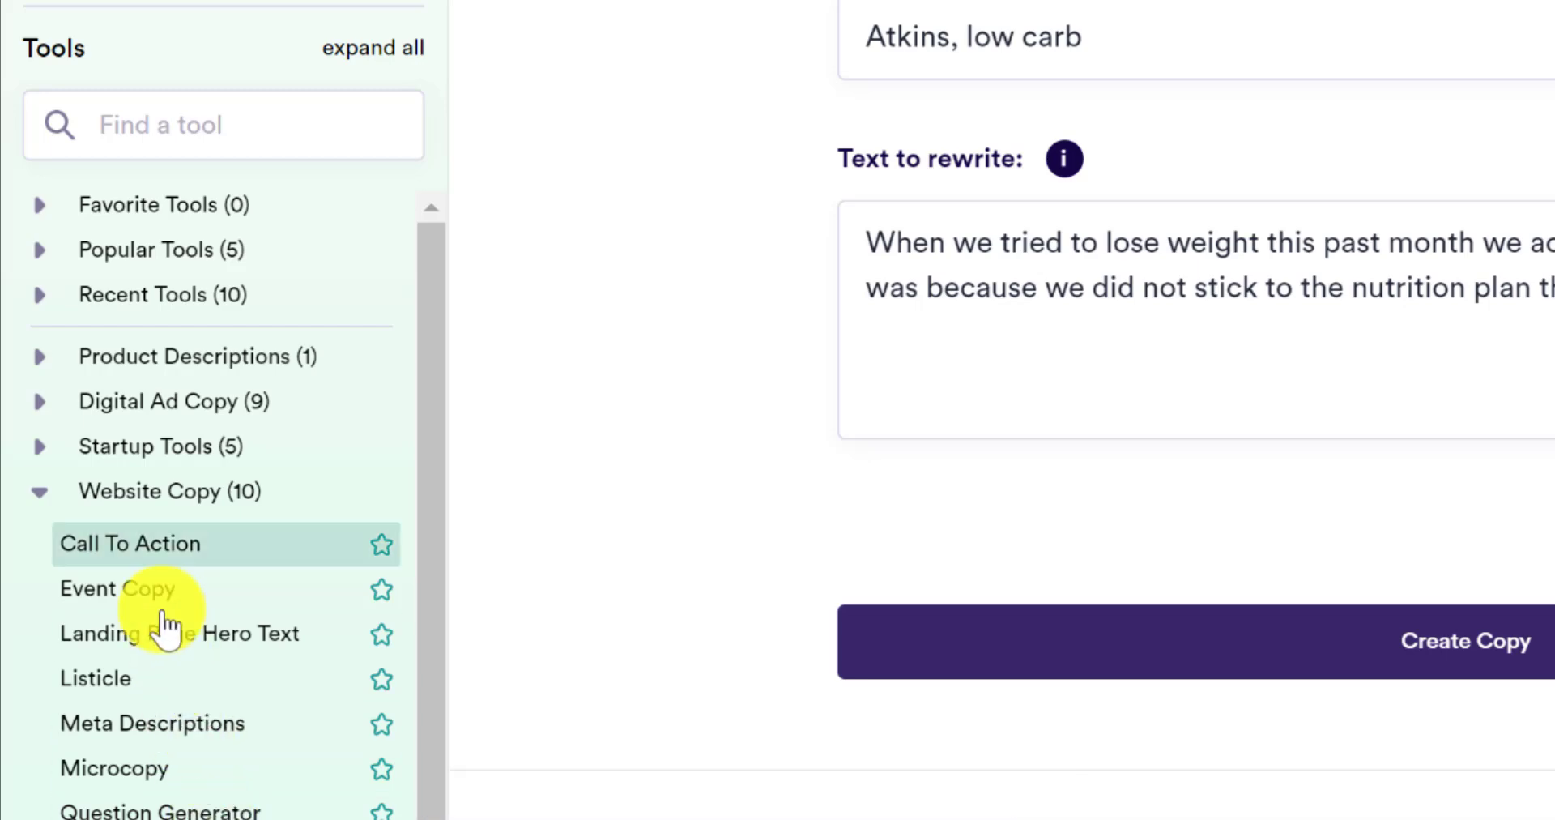
click(136, 492)
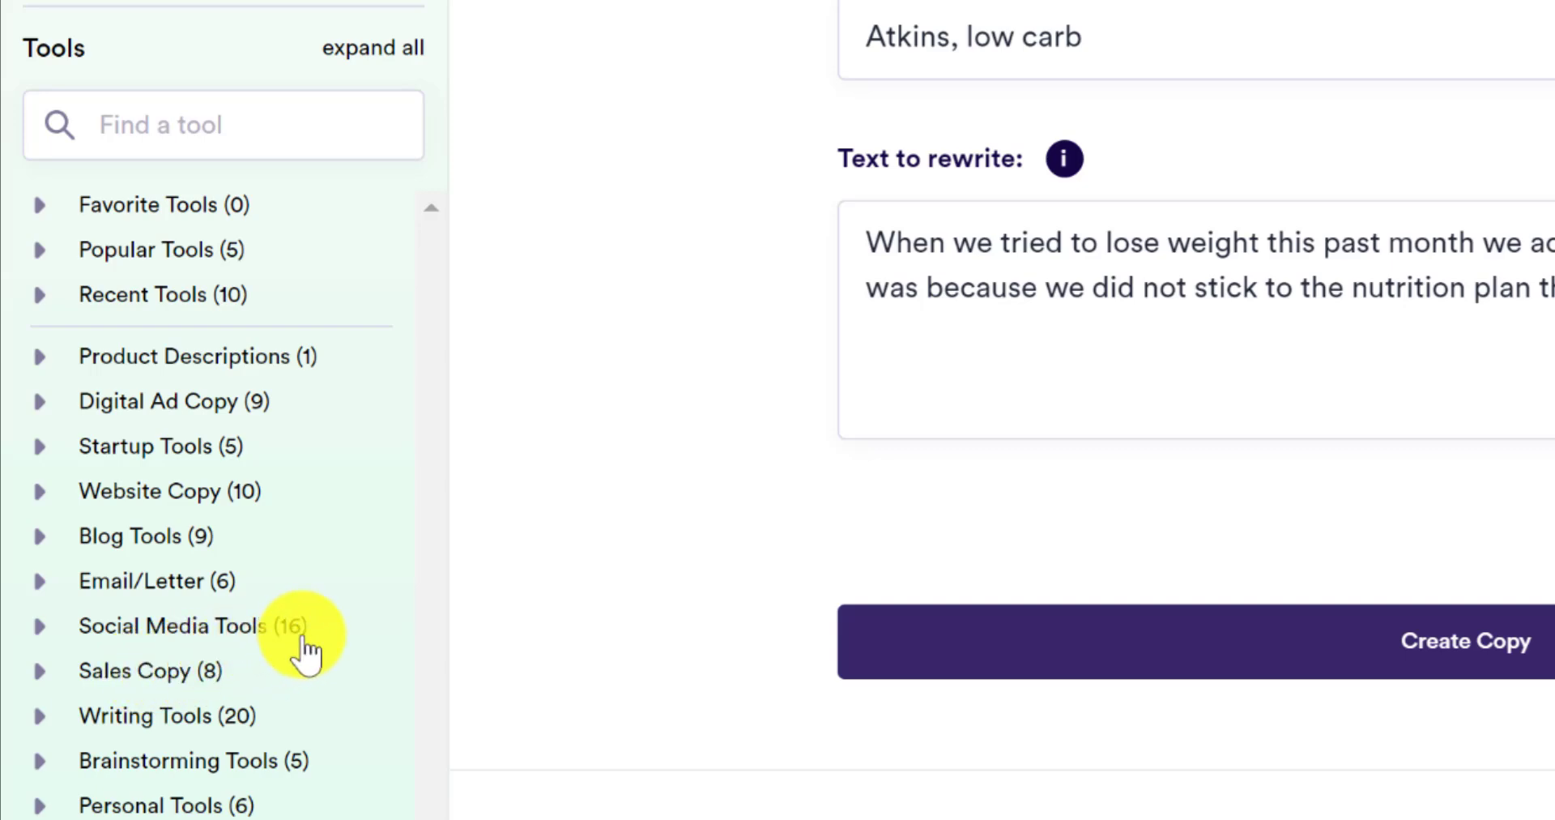
- Open the Blog Ideas tool from Blog Tools and generate ideas with the product name "How to lose weight fast"
click(139, 538)
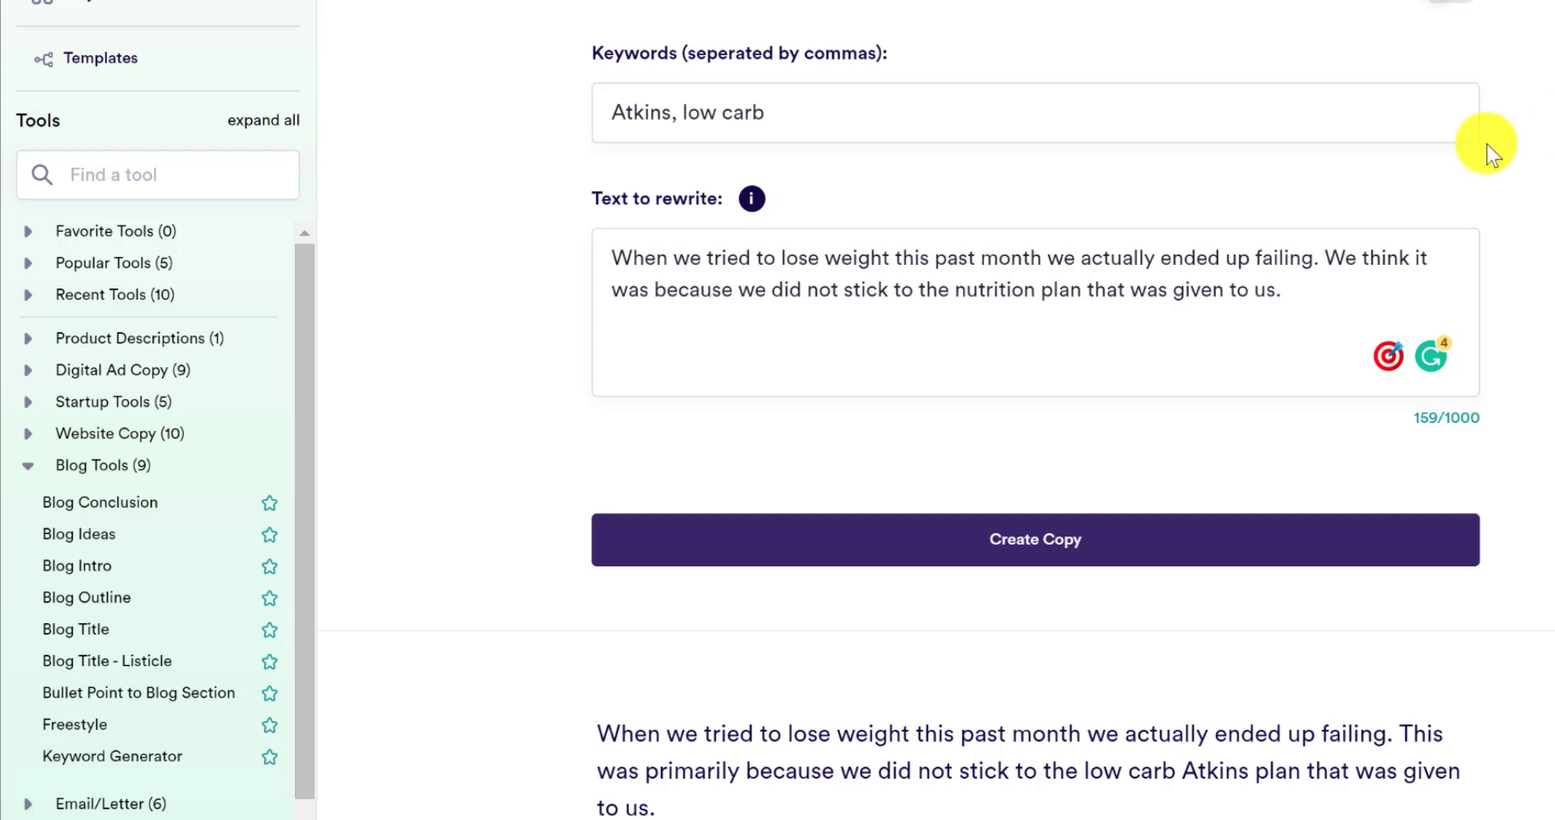
click(112, 550)
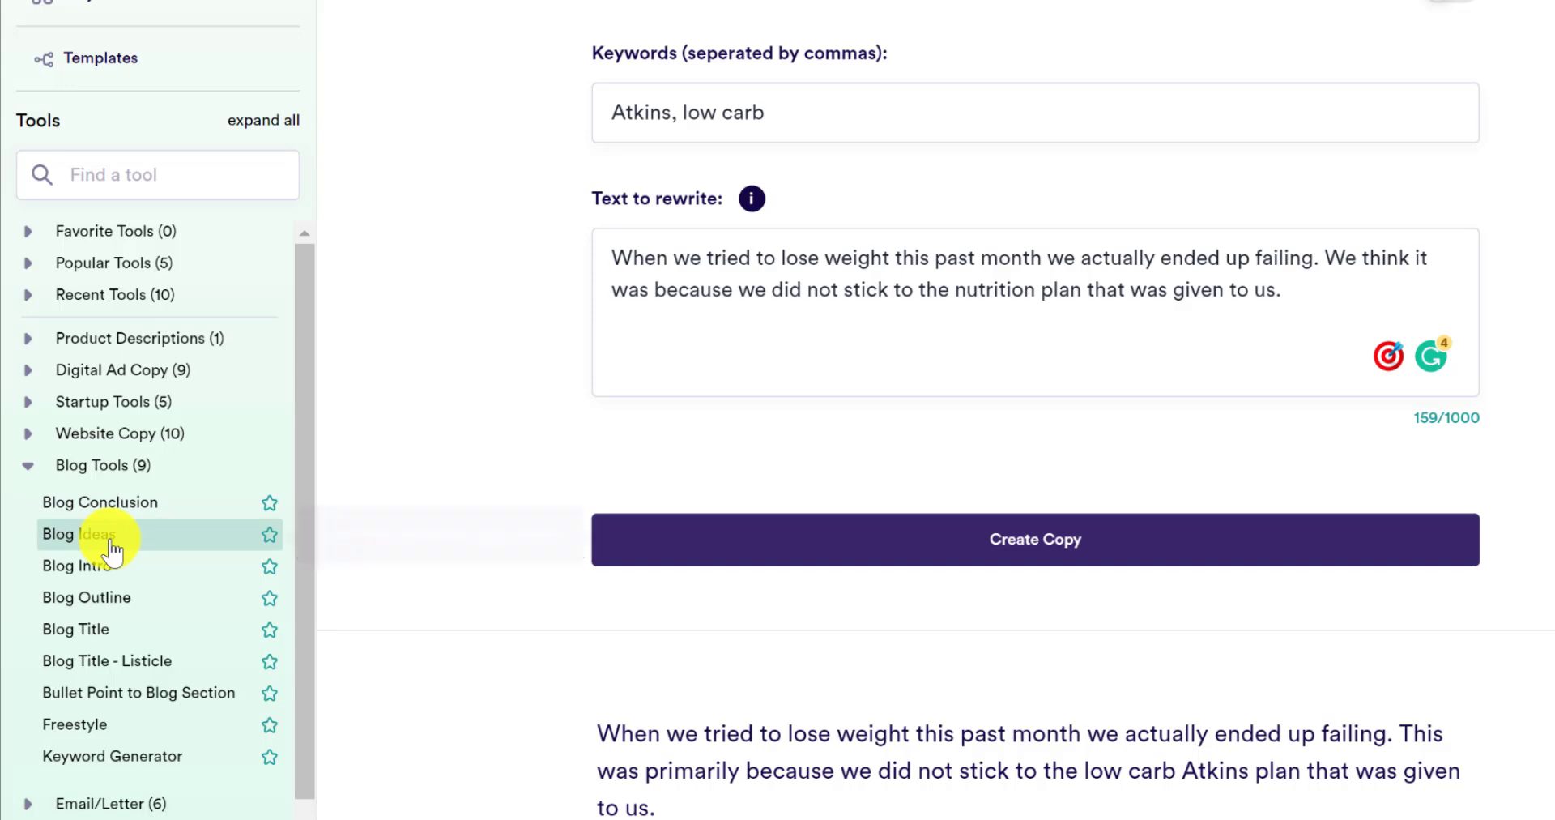
click(880, 171)
drag(881, 172, 694, 173)
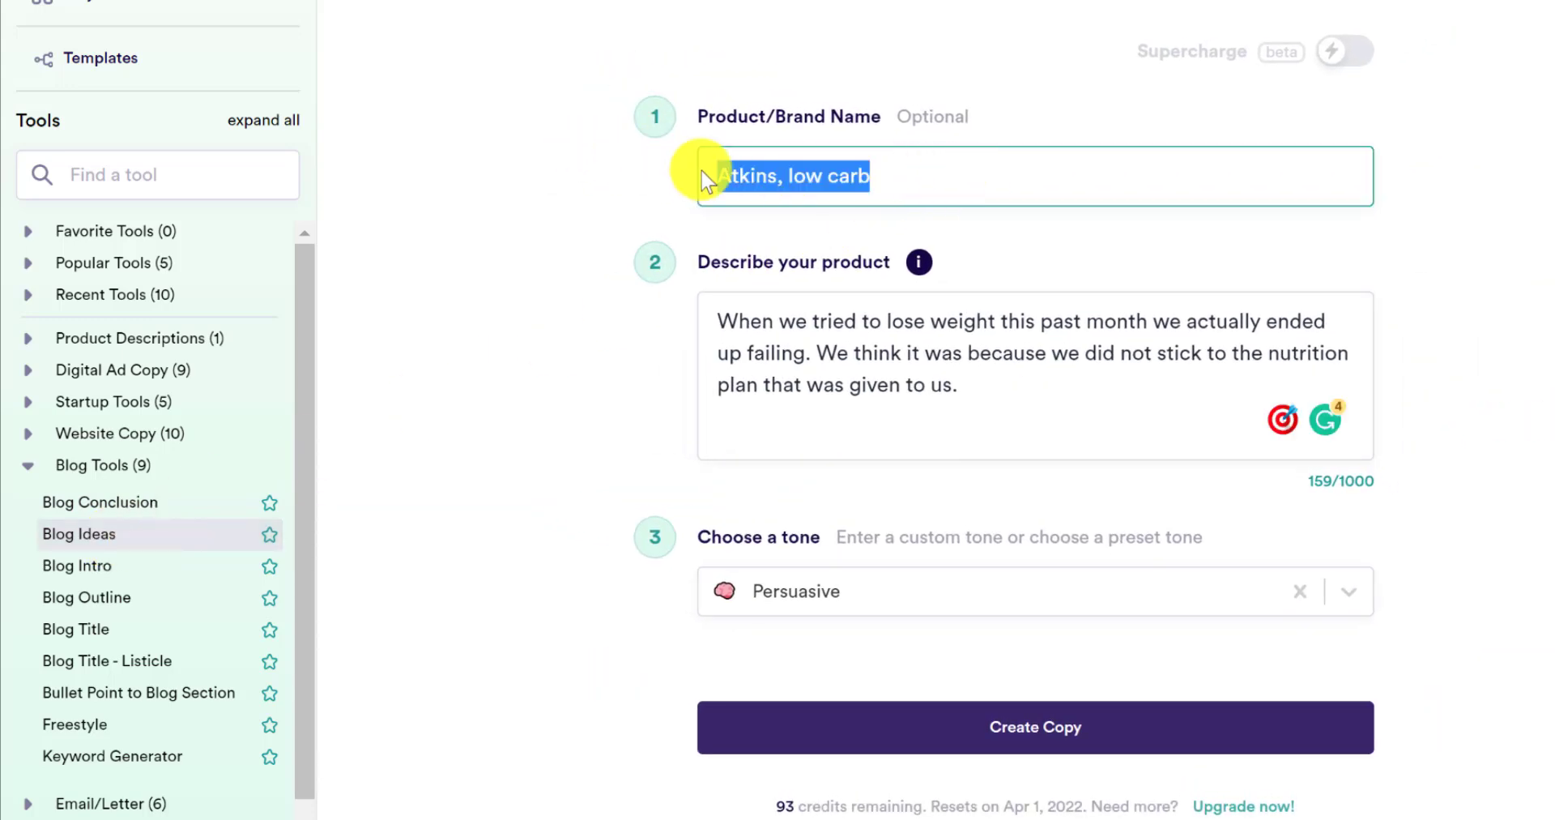
text(Ho)
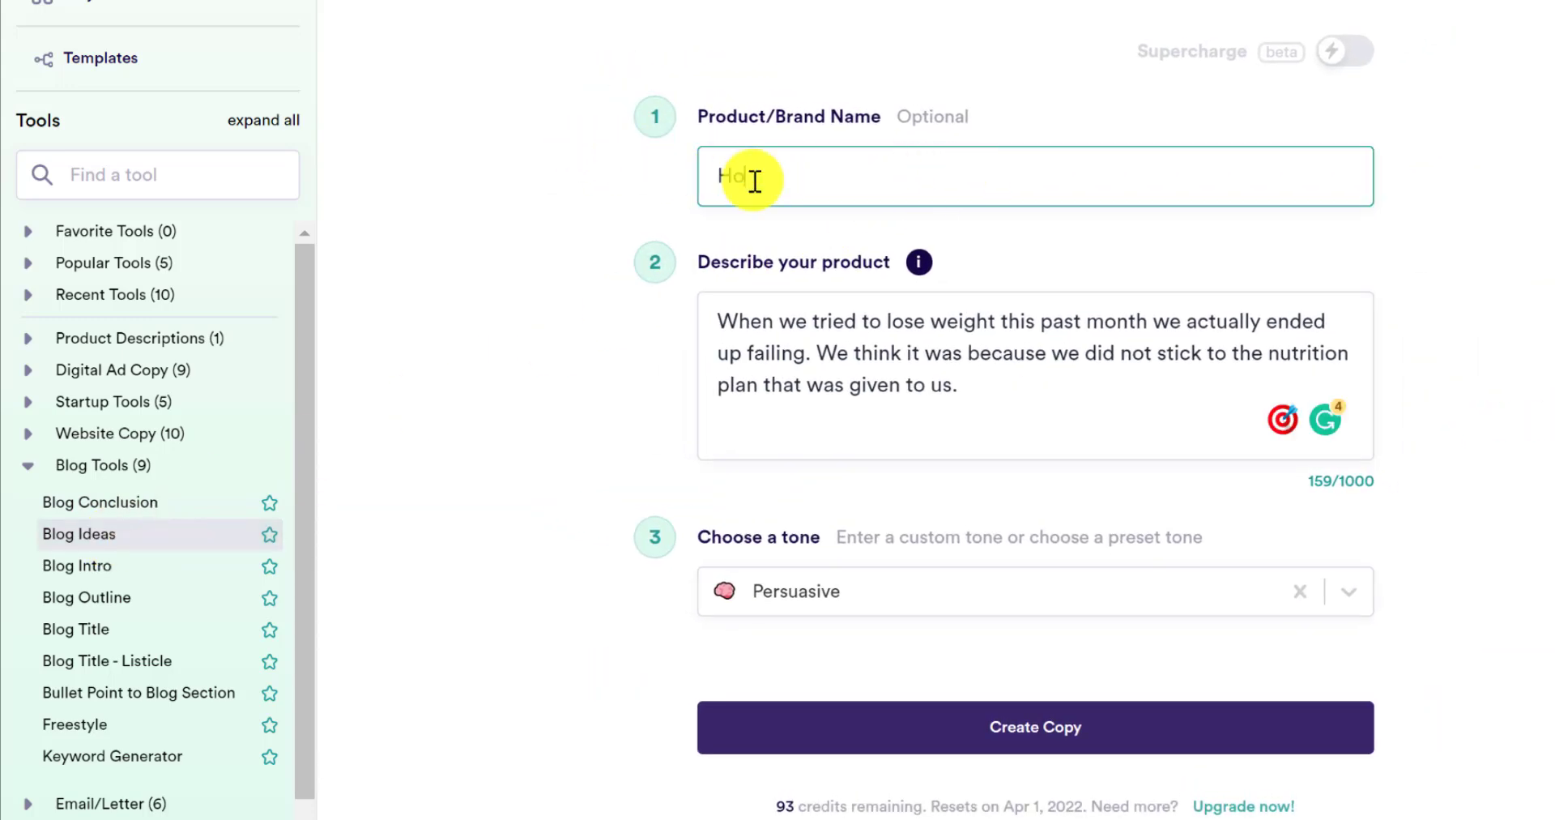
text(w to lose weight fast)
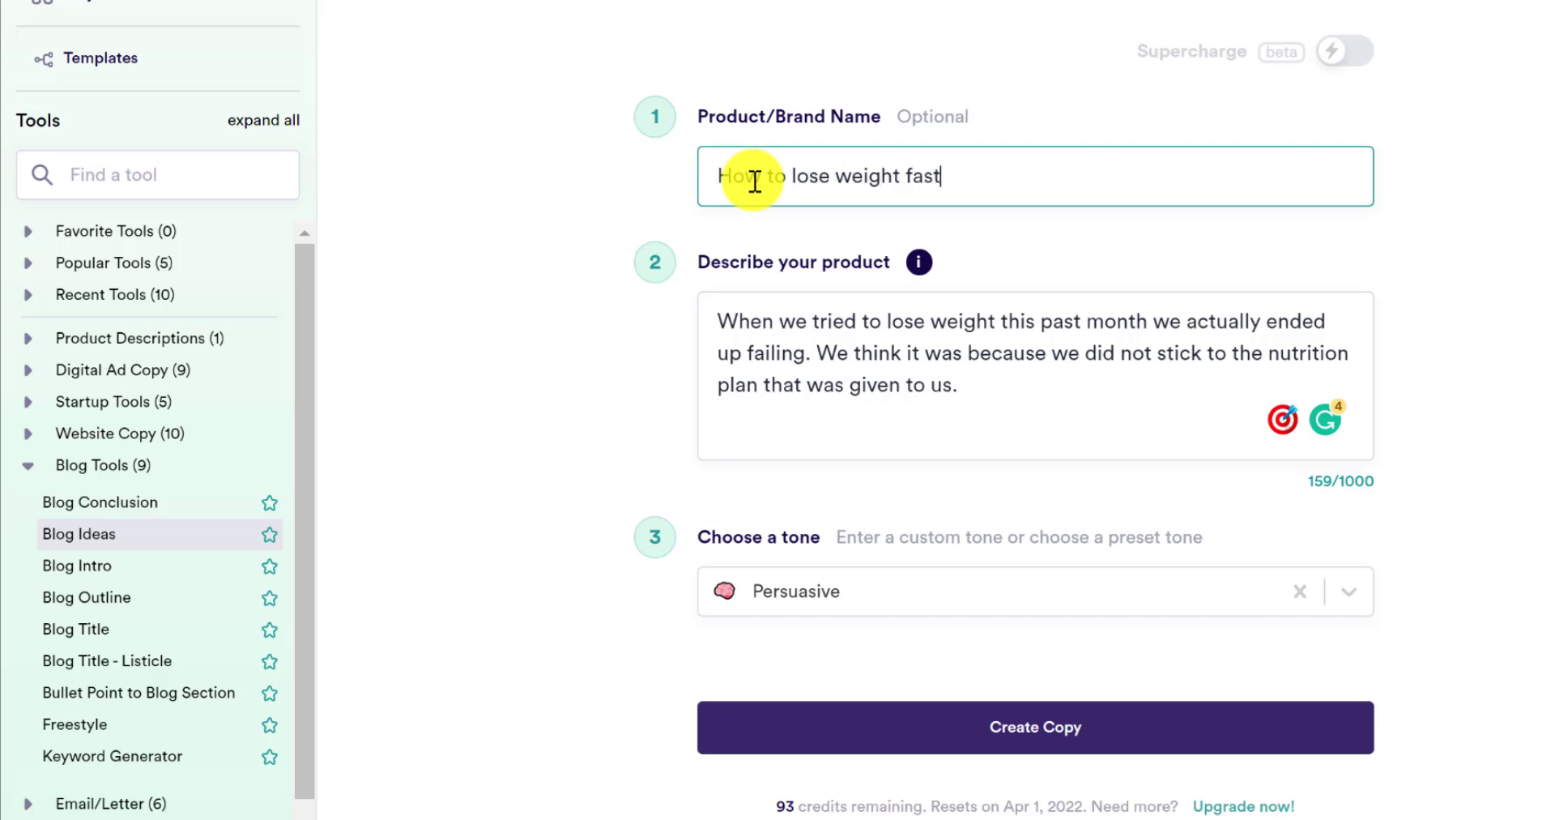
mouse_move(962, 384)
mouse_down()
mouse_move(871, 375)
mouse_move(964, 377)
mouse_up()
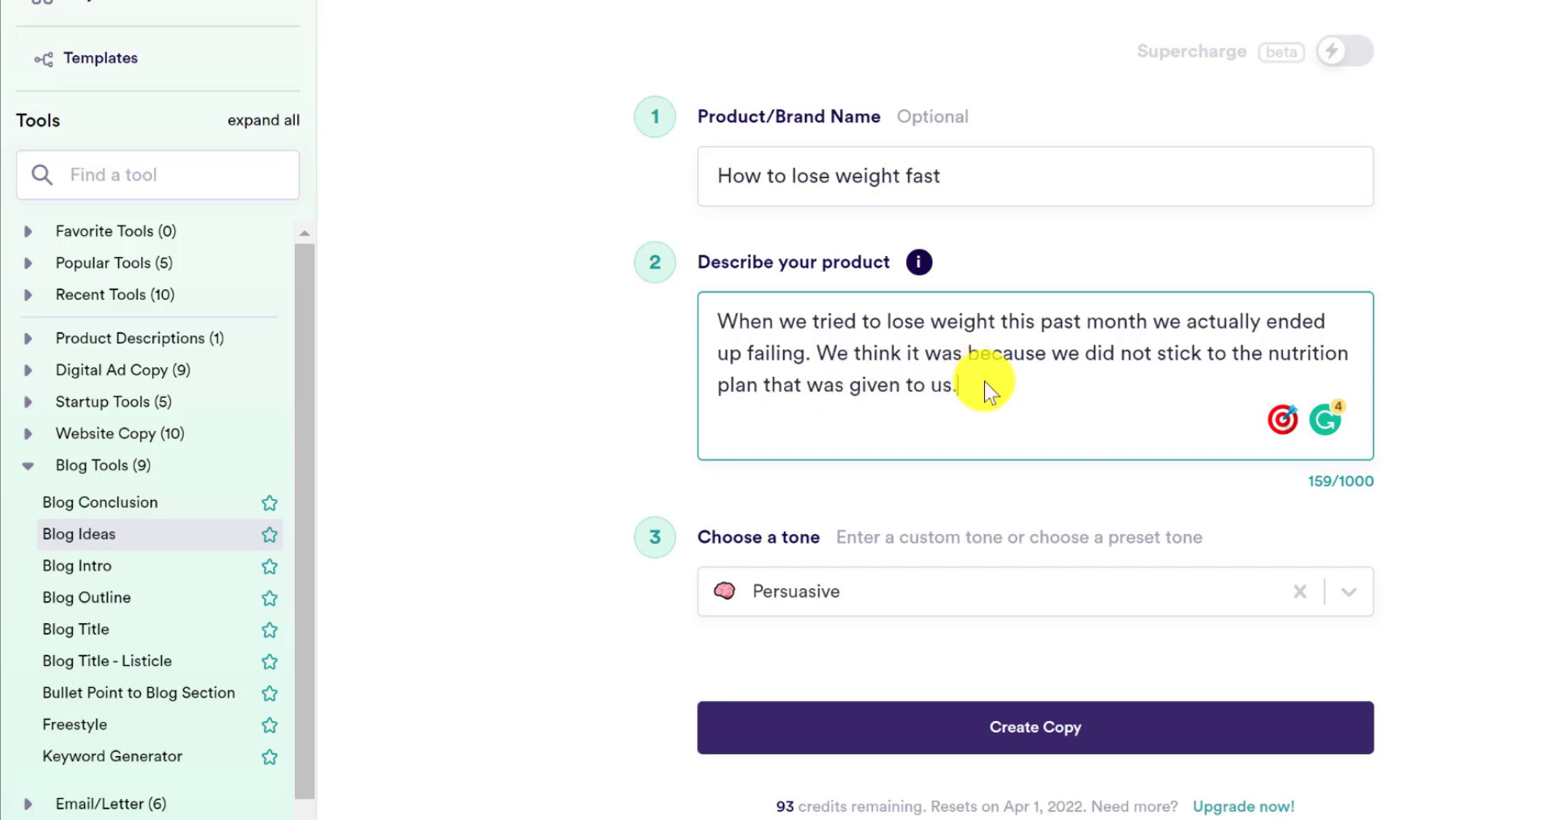
click(1048, 733)
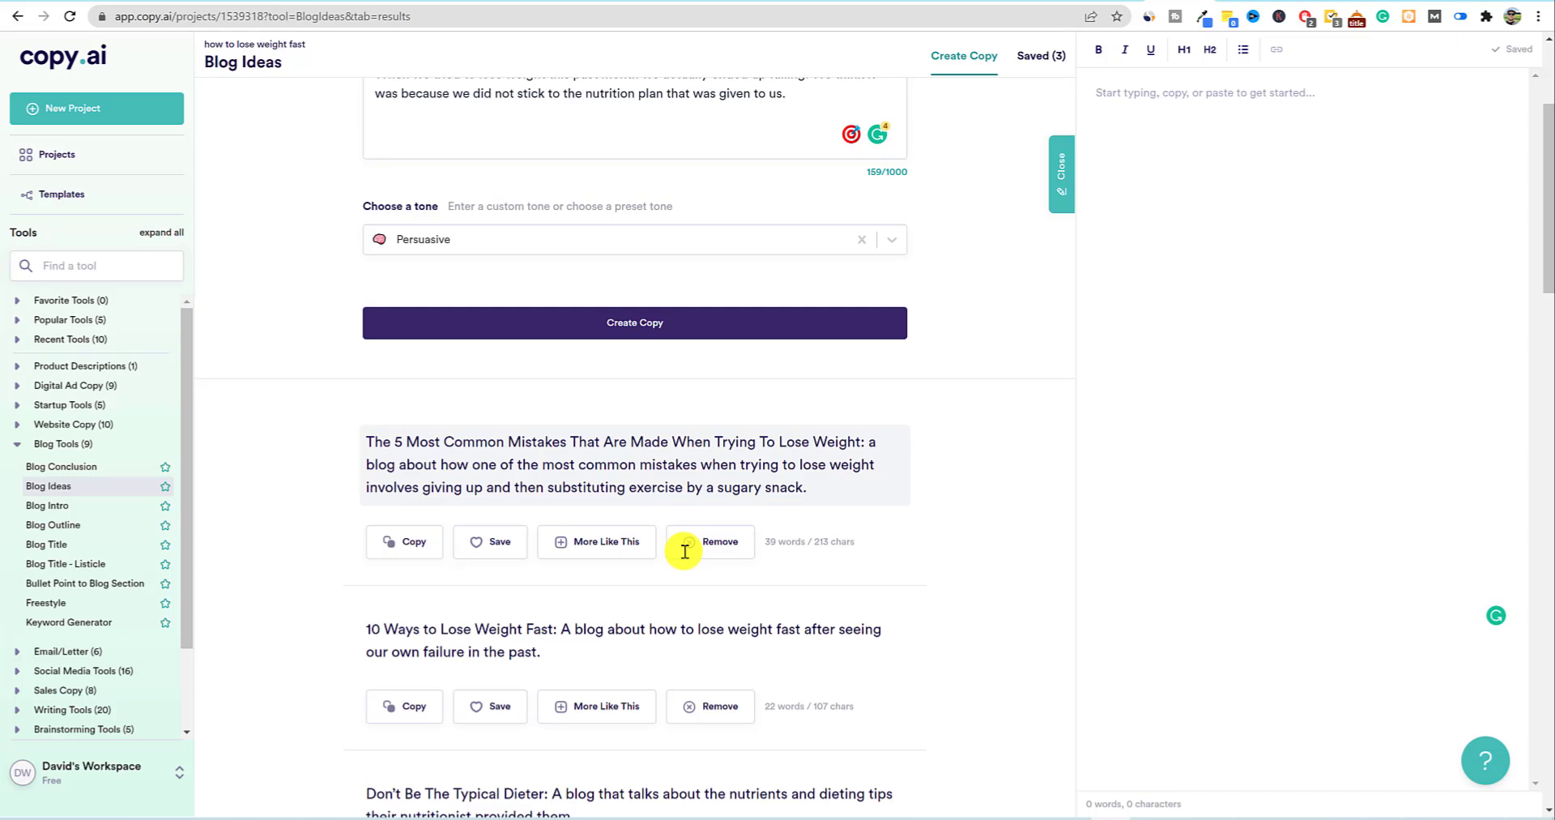
- Copy the blog idea "The 5 Most Common Mistakes That Are Made When Trying To Lose Weight" into the empty document editor
click(412, 548)
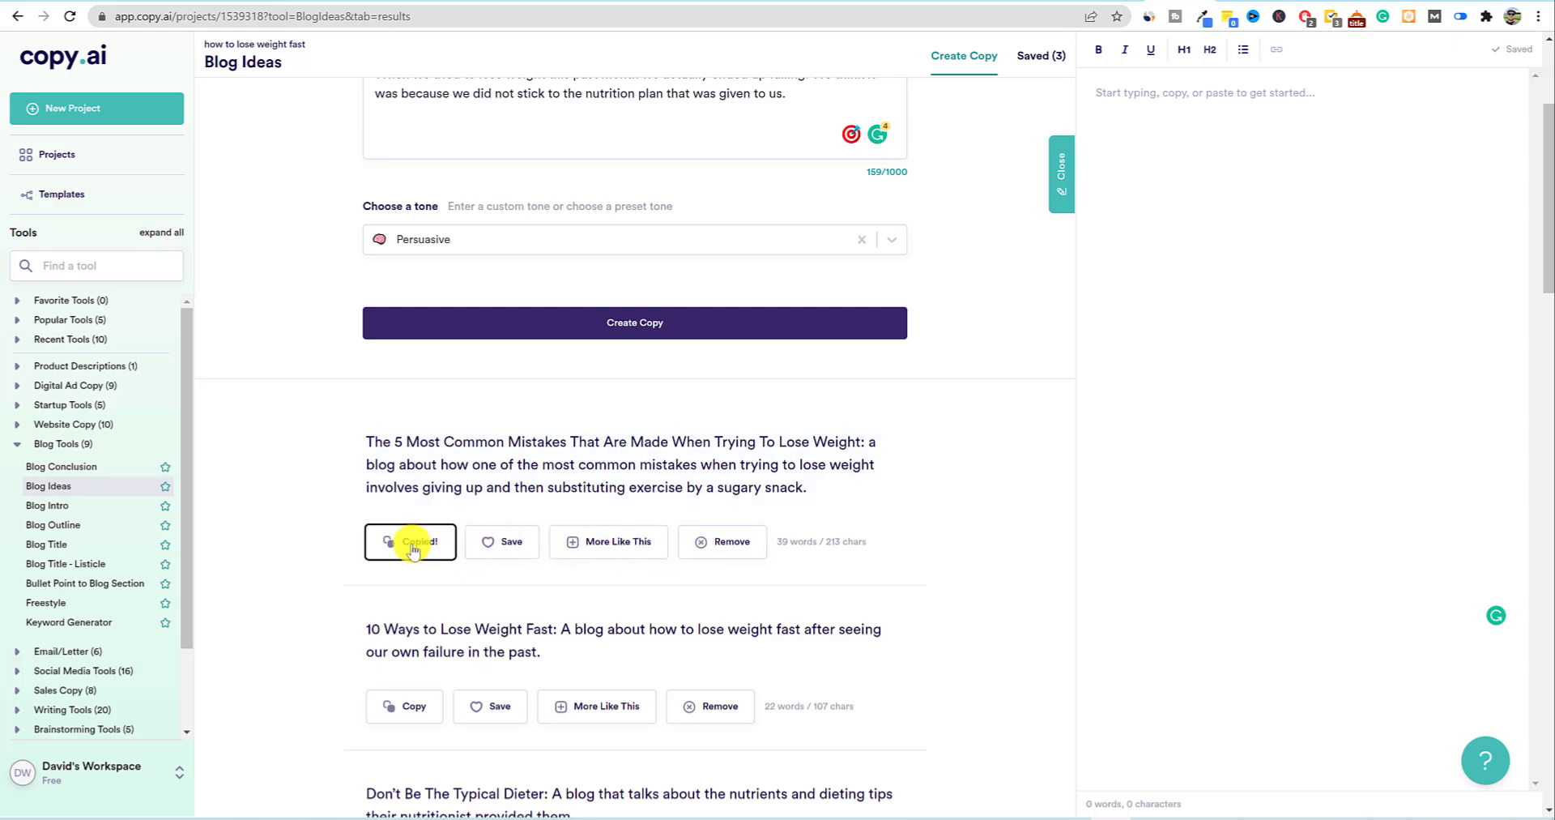
click(1143, 145)
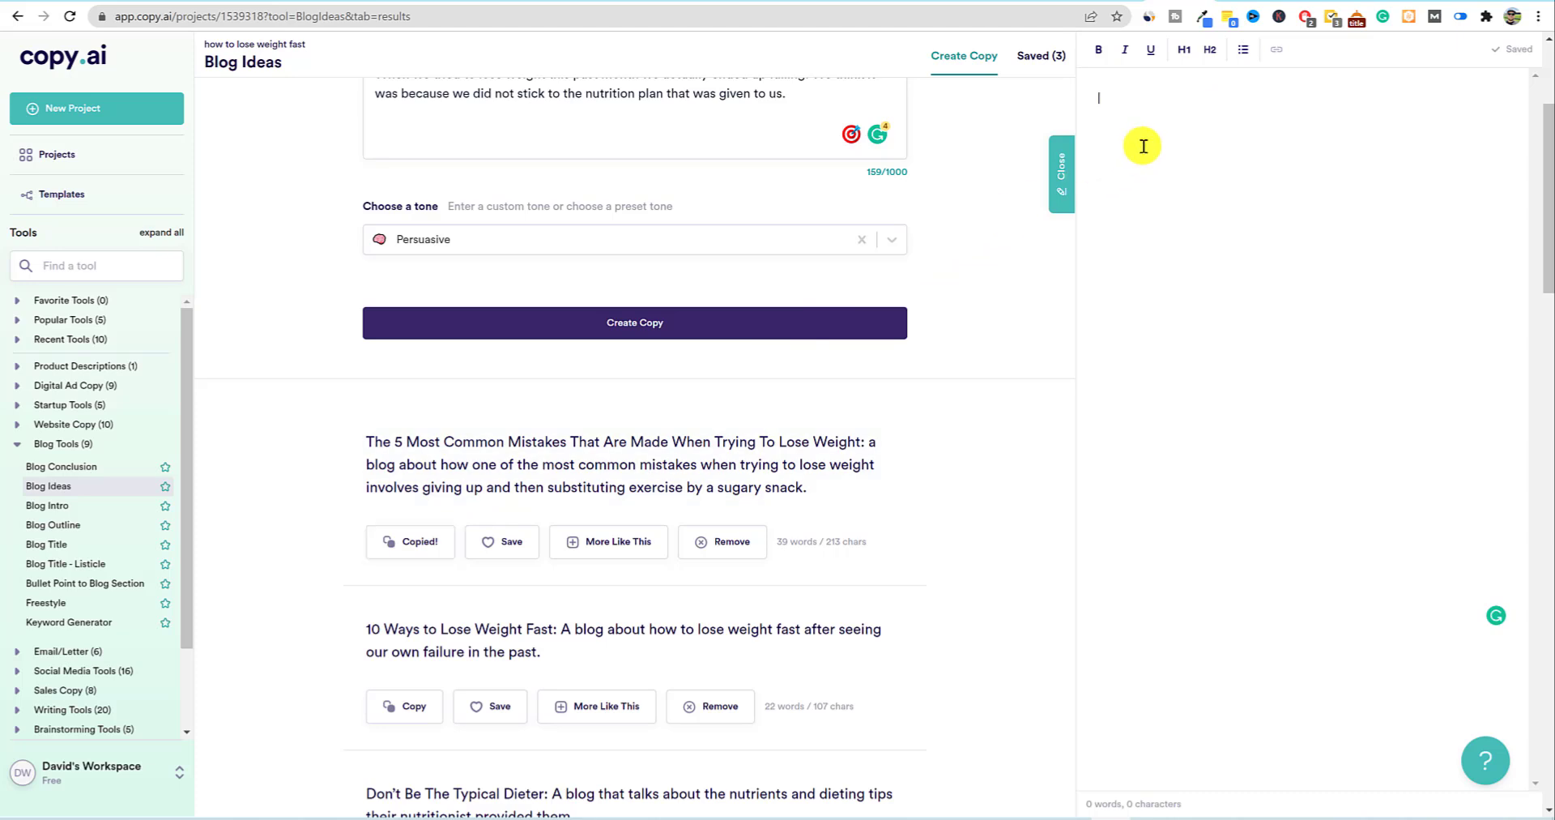
key(ctrl+v)
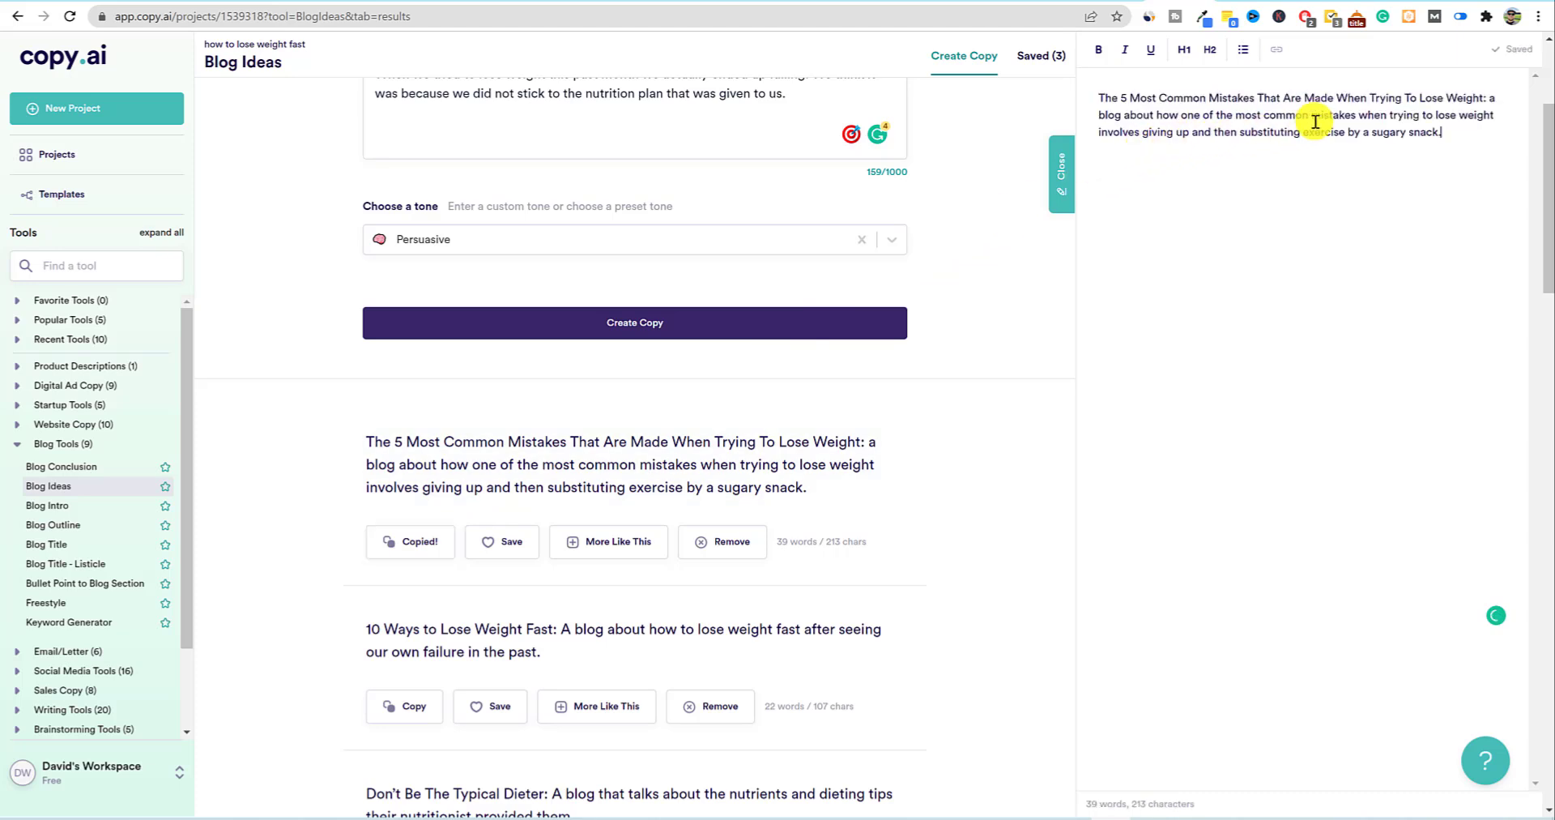
- Split the pasted idea after "Lose Weight", removing the colon and starting the description paragraph with a capital "A"
click(1485, 98)
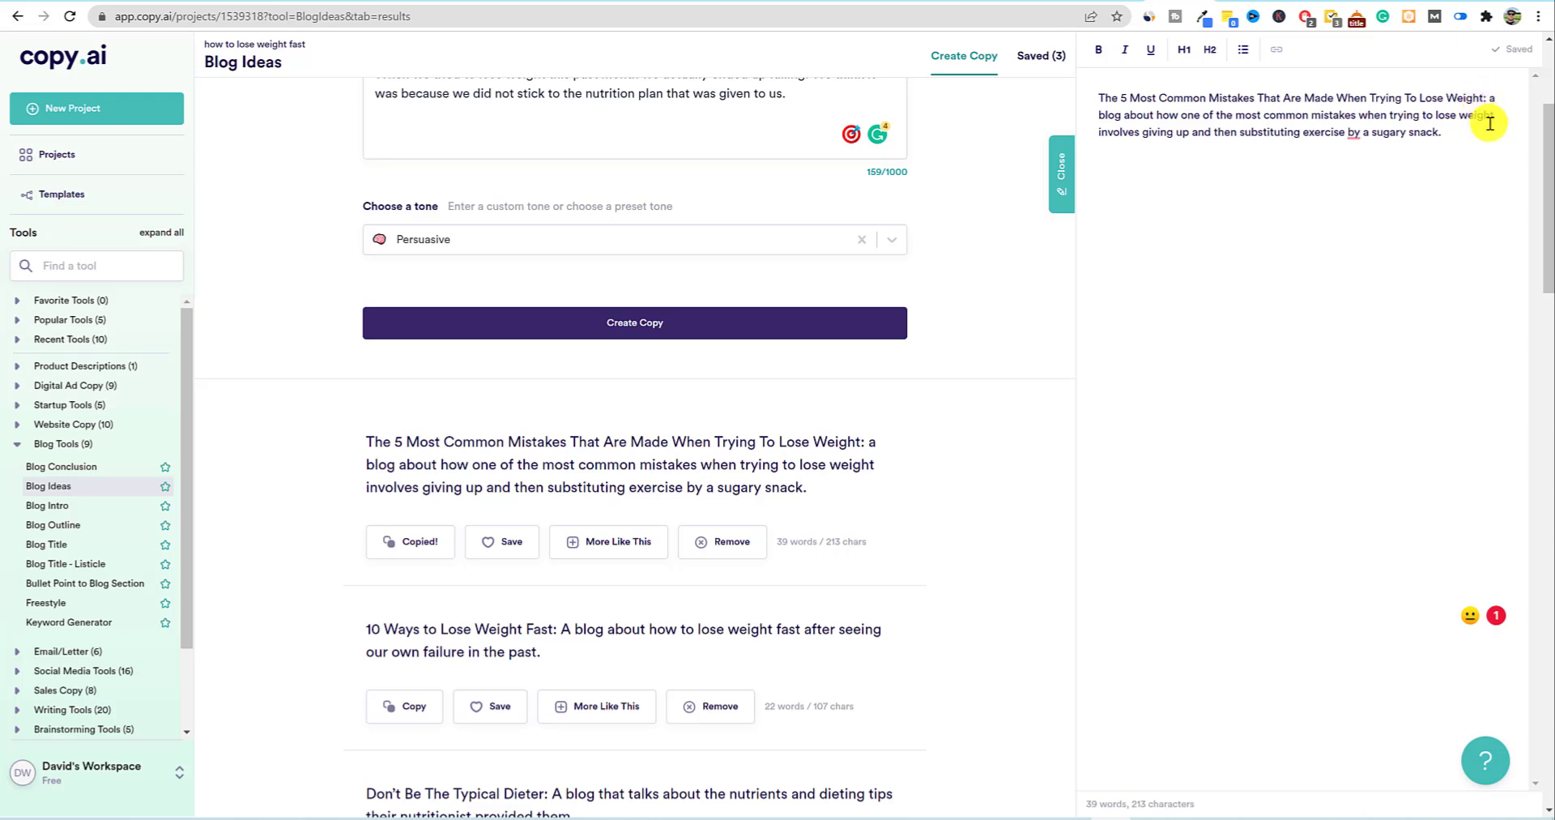
key(Return)
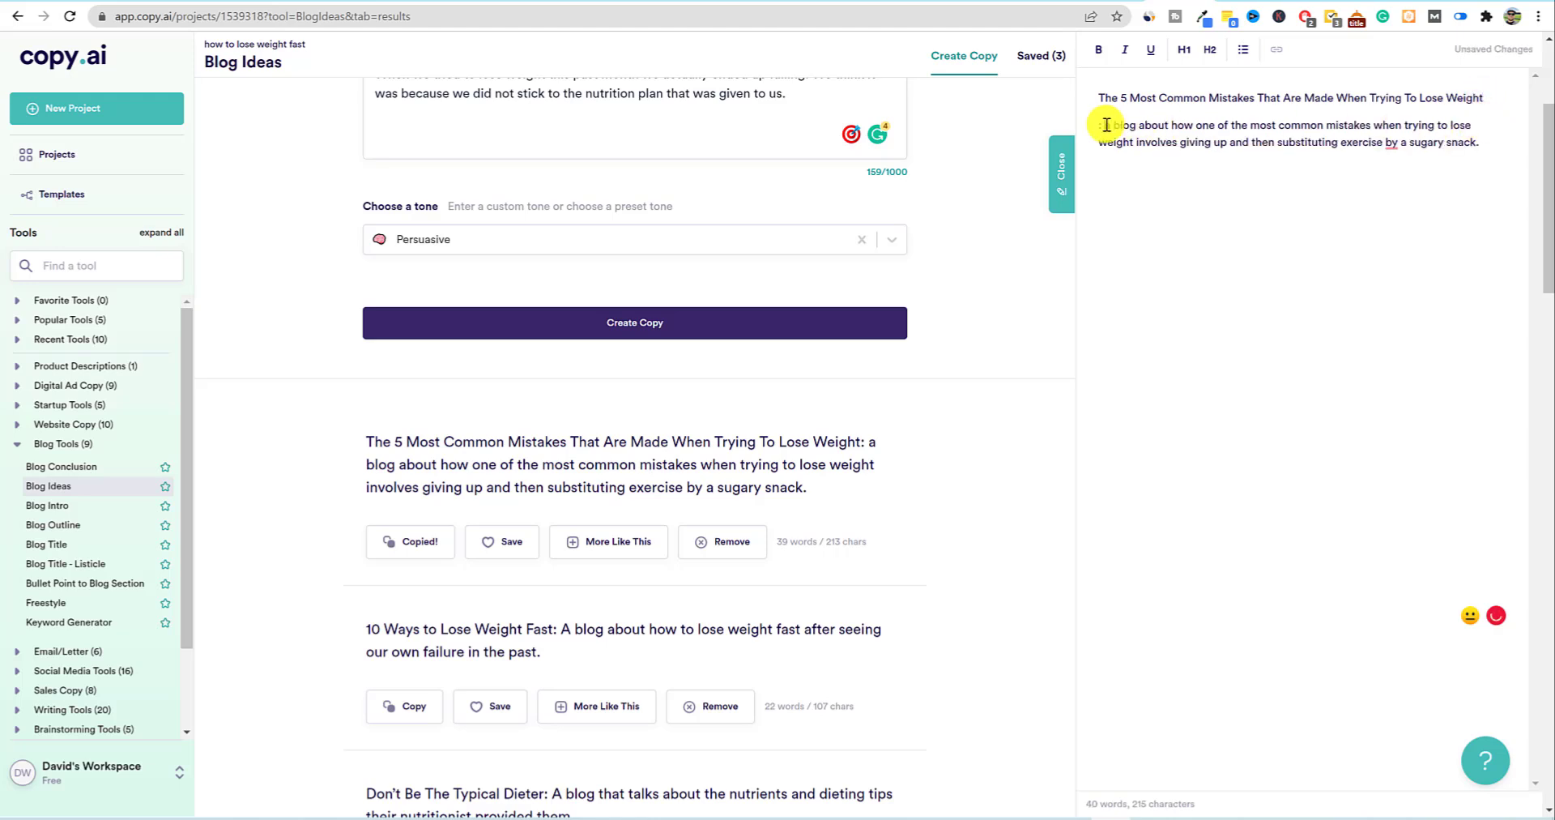
click(1107, 125)
key(Delete)
key(Delete)
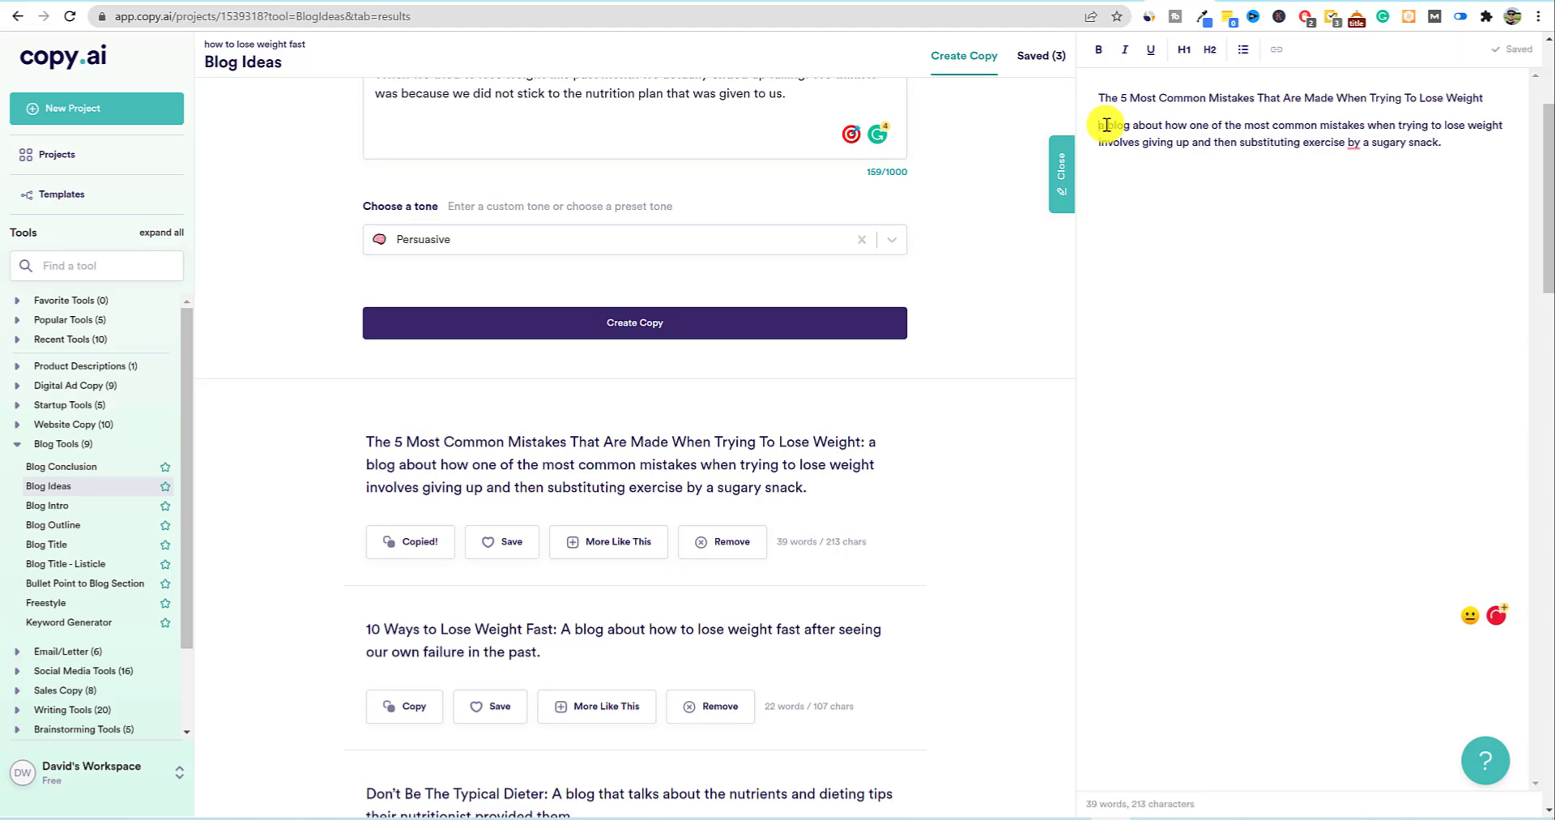
key(Delete)
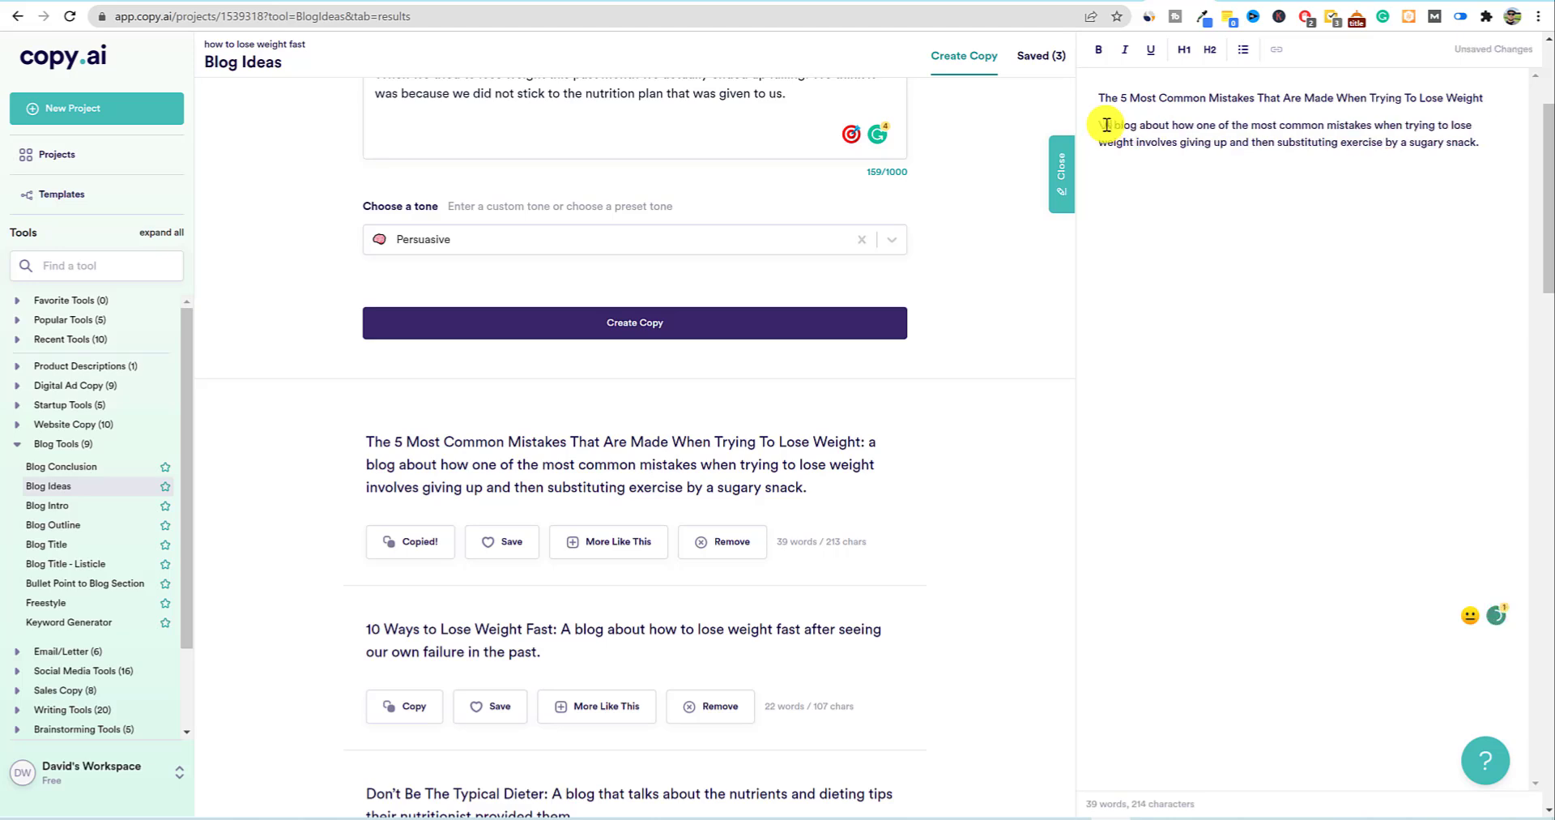
text(A)
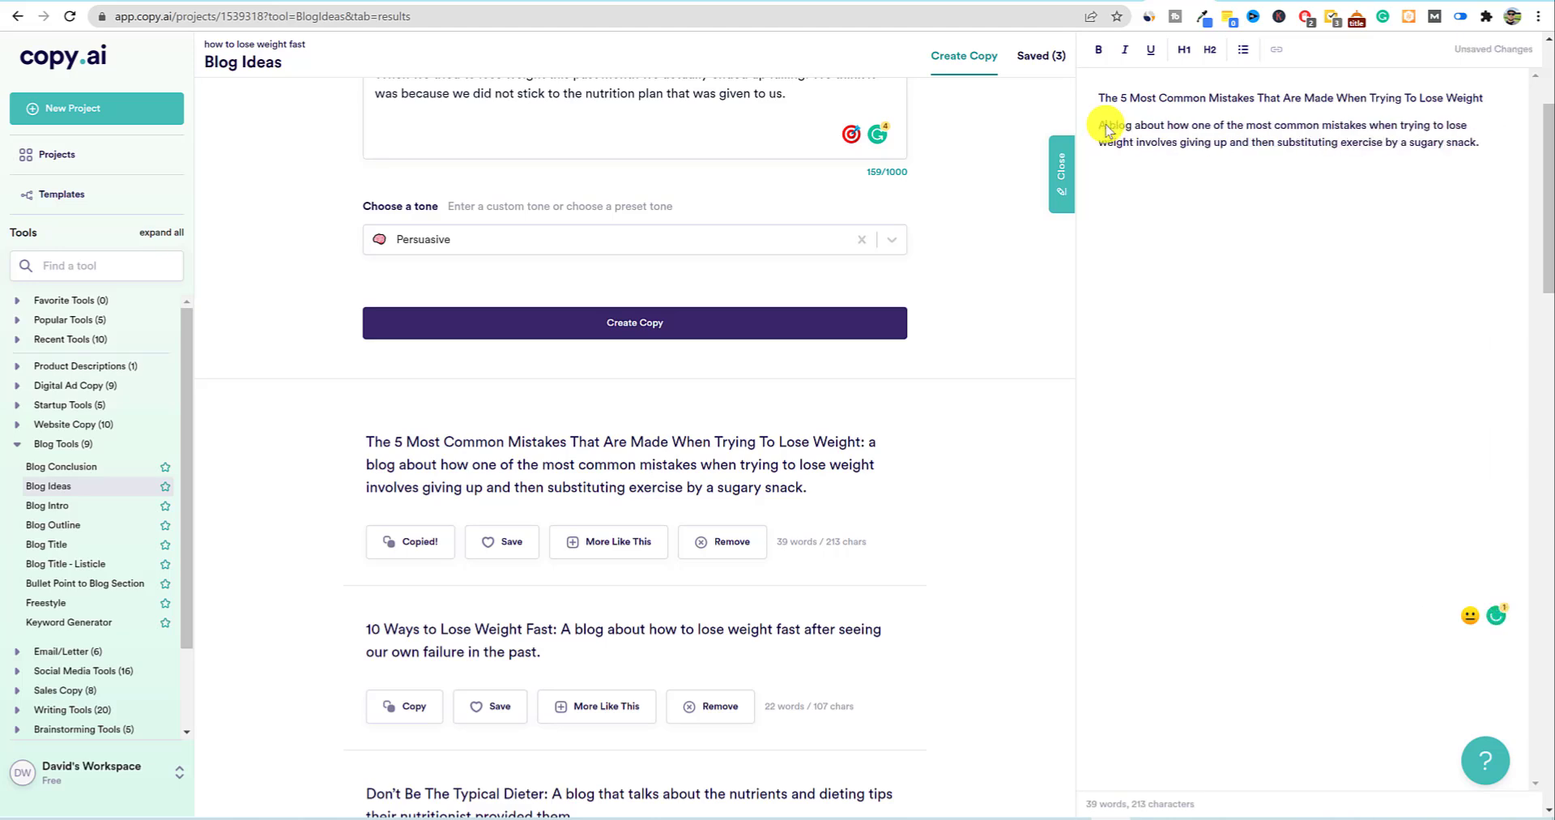
- Format the title line in the document as a level 1 heading and add a new line below the description
drag(1486, 98, 1076, 99)
click(1184, 50)
click(1336, 209)
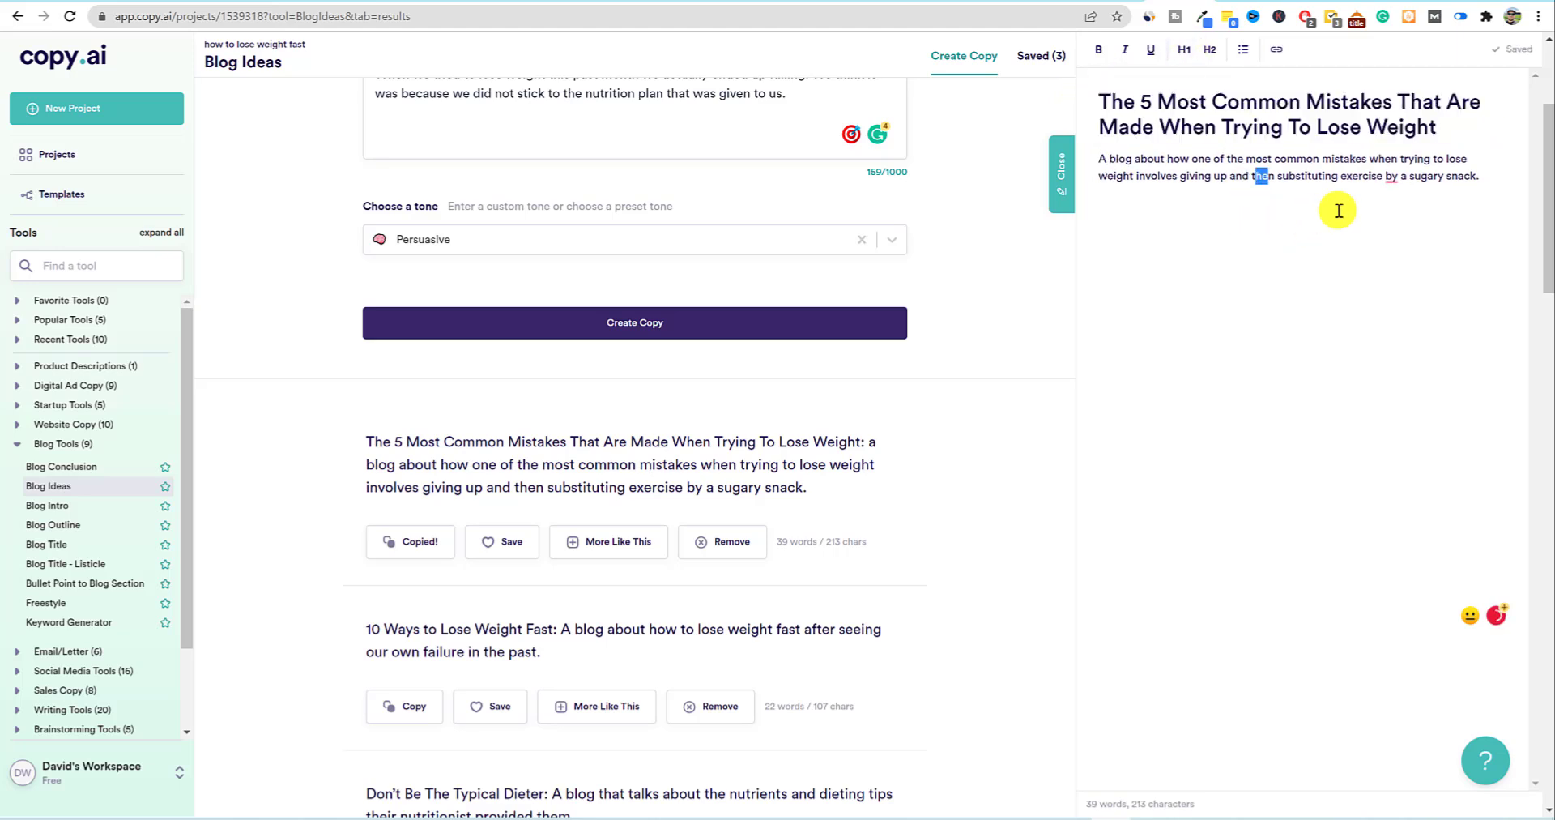
key(Return)
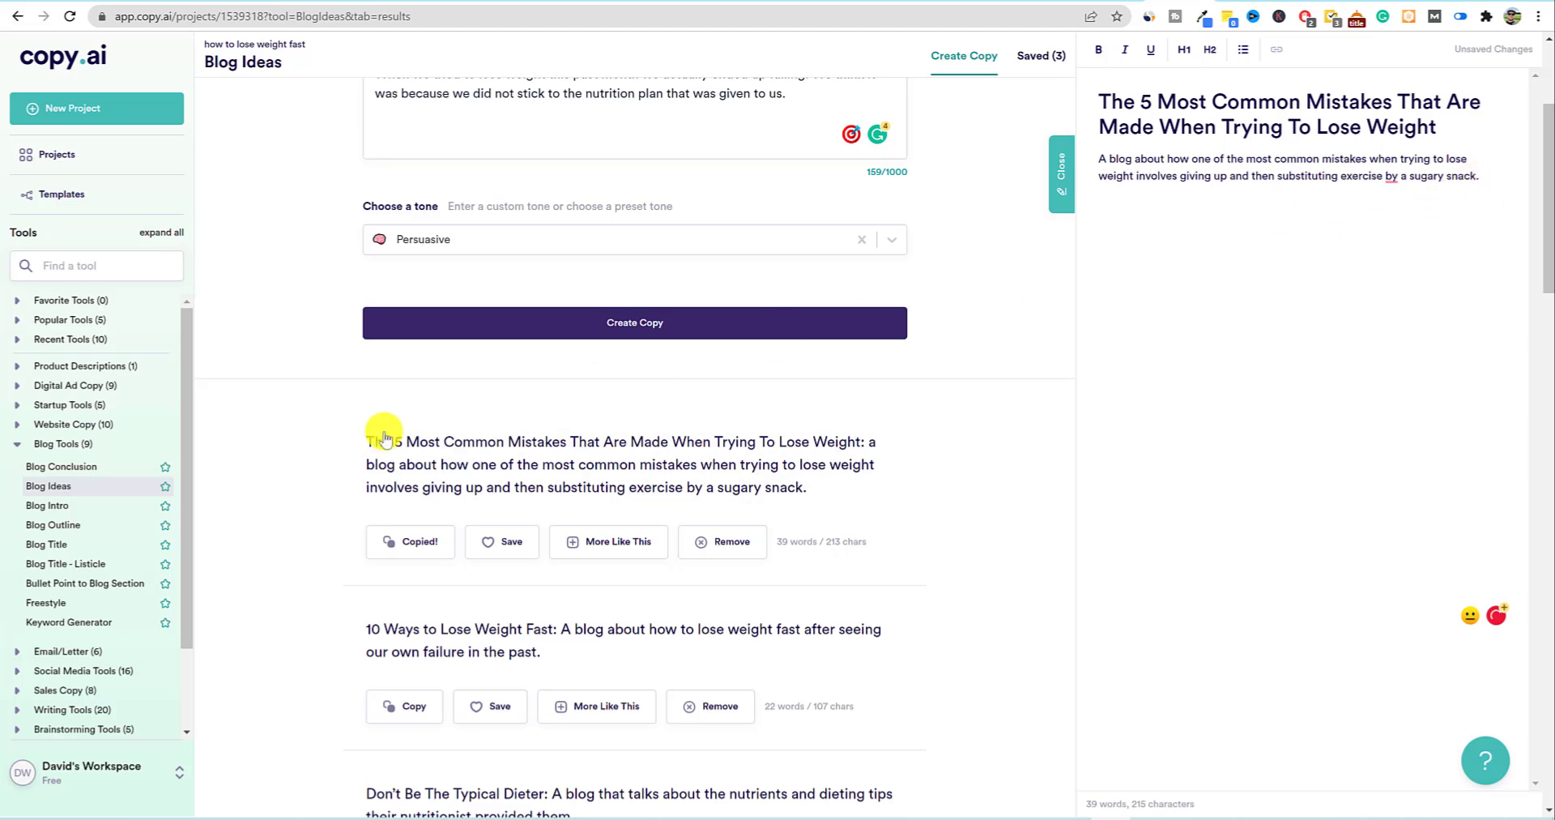
- Generate introductions with the Blog Intro tool using the existing title and description, and review the results
click(50, 505)
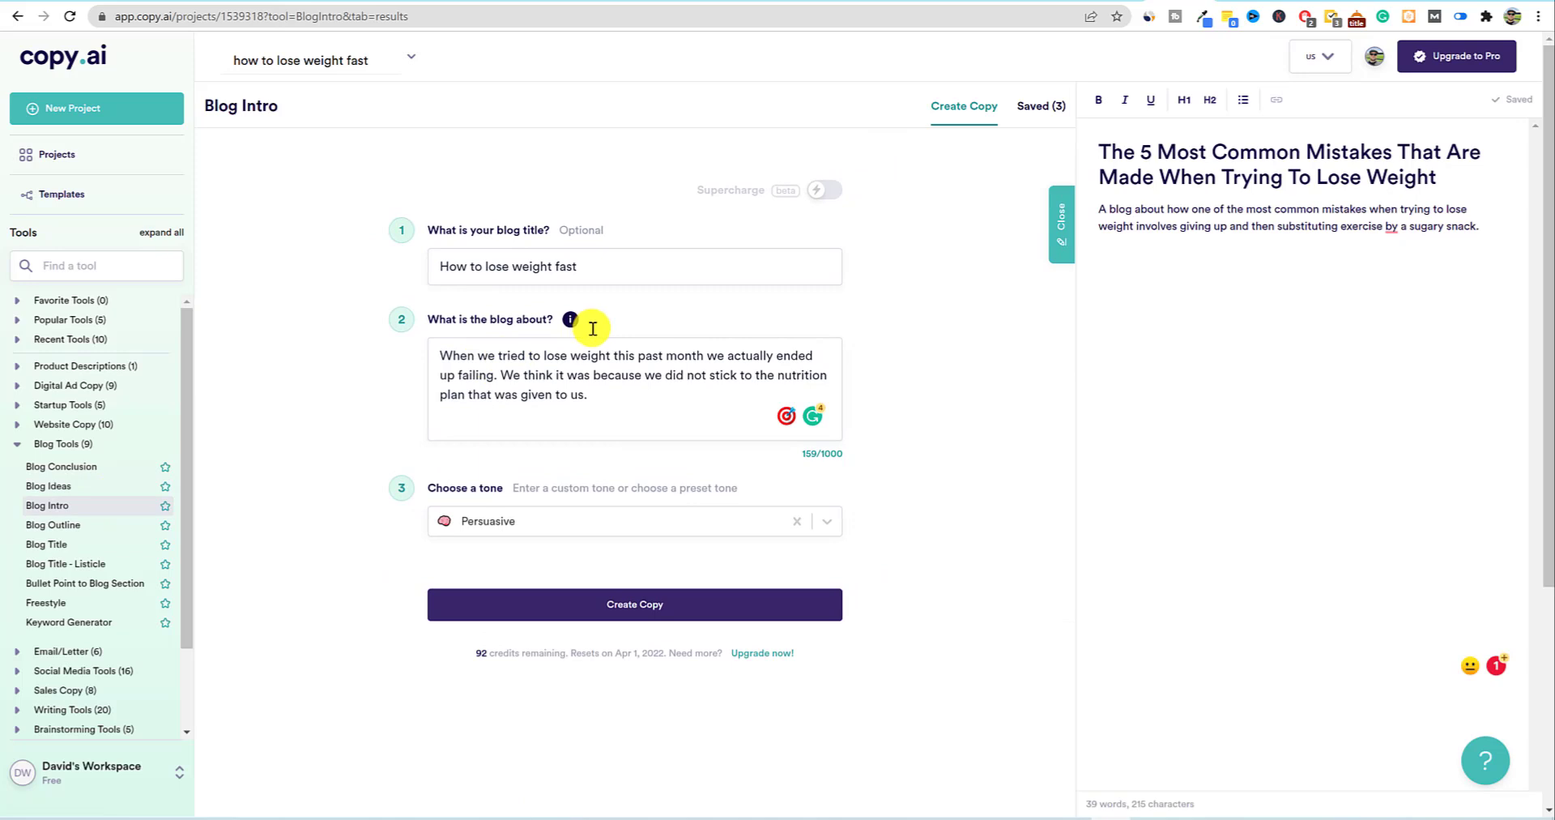
click(634, 606)
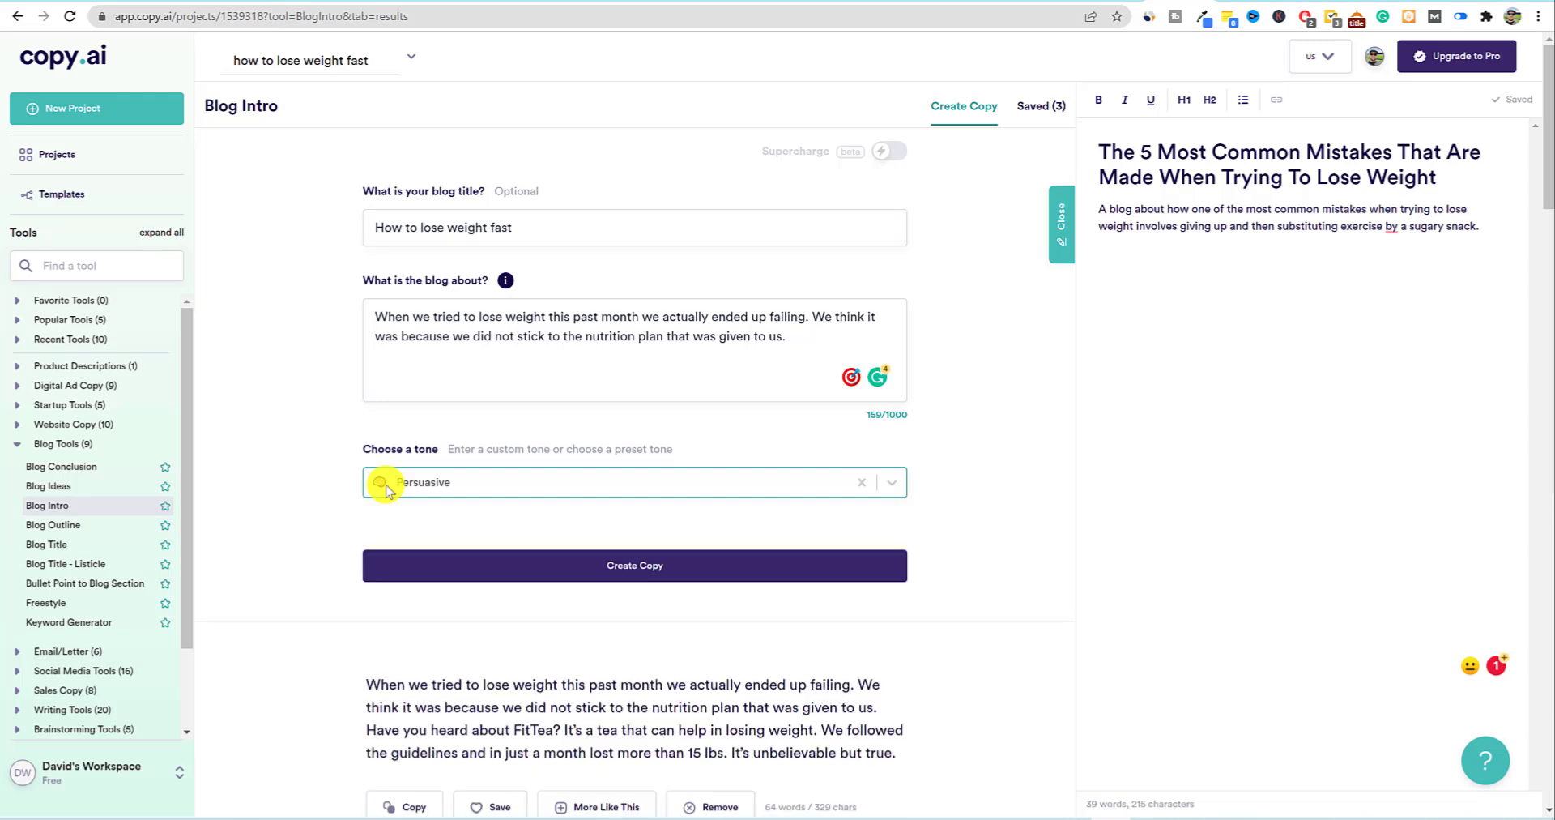
scroll(401, 528, down, 2)
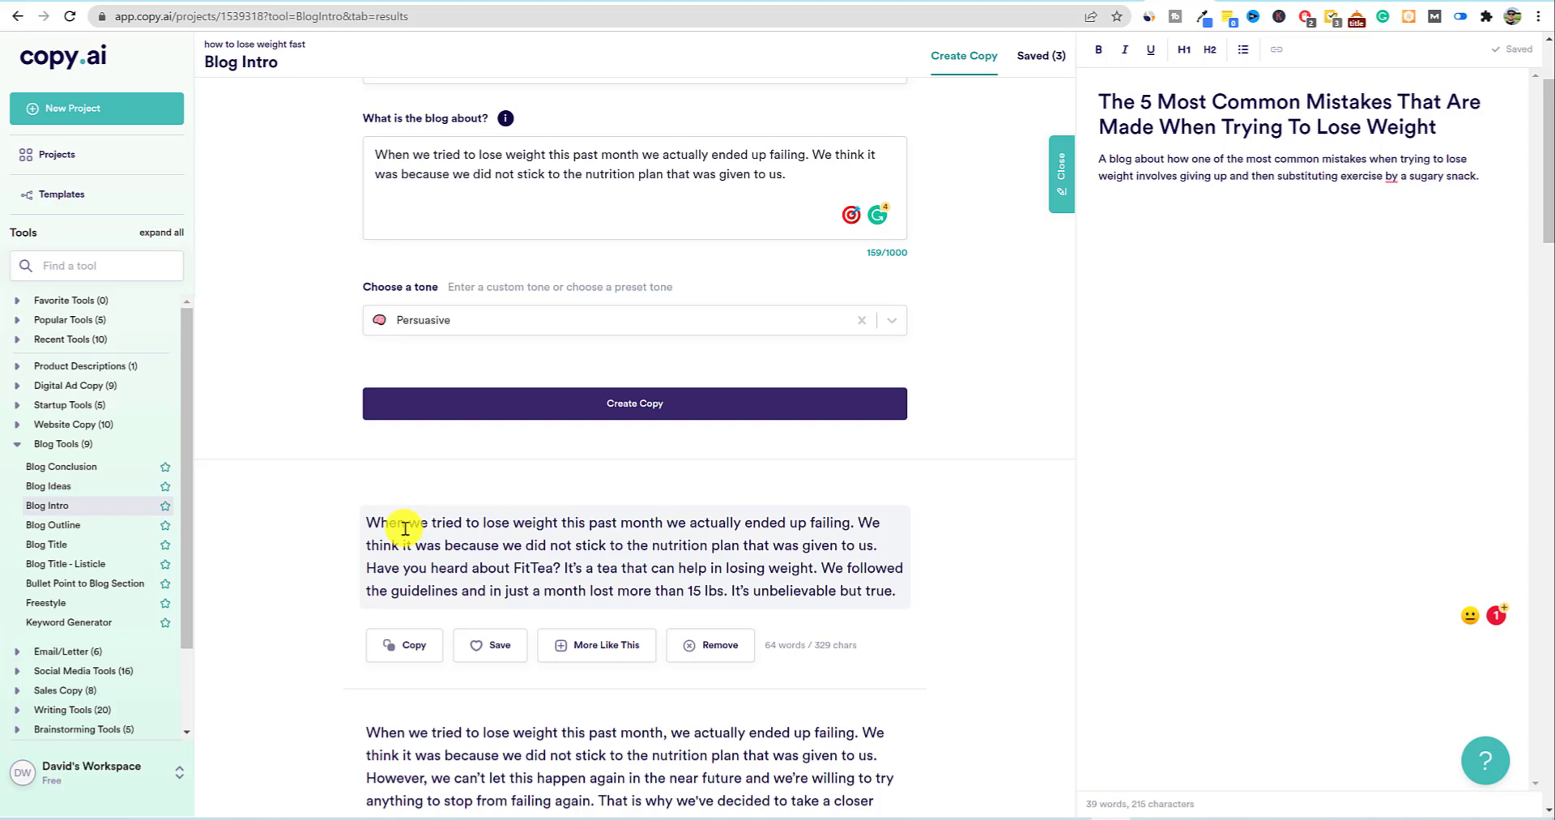
scroll(405, 528, down, 2)
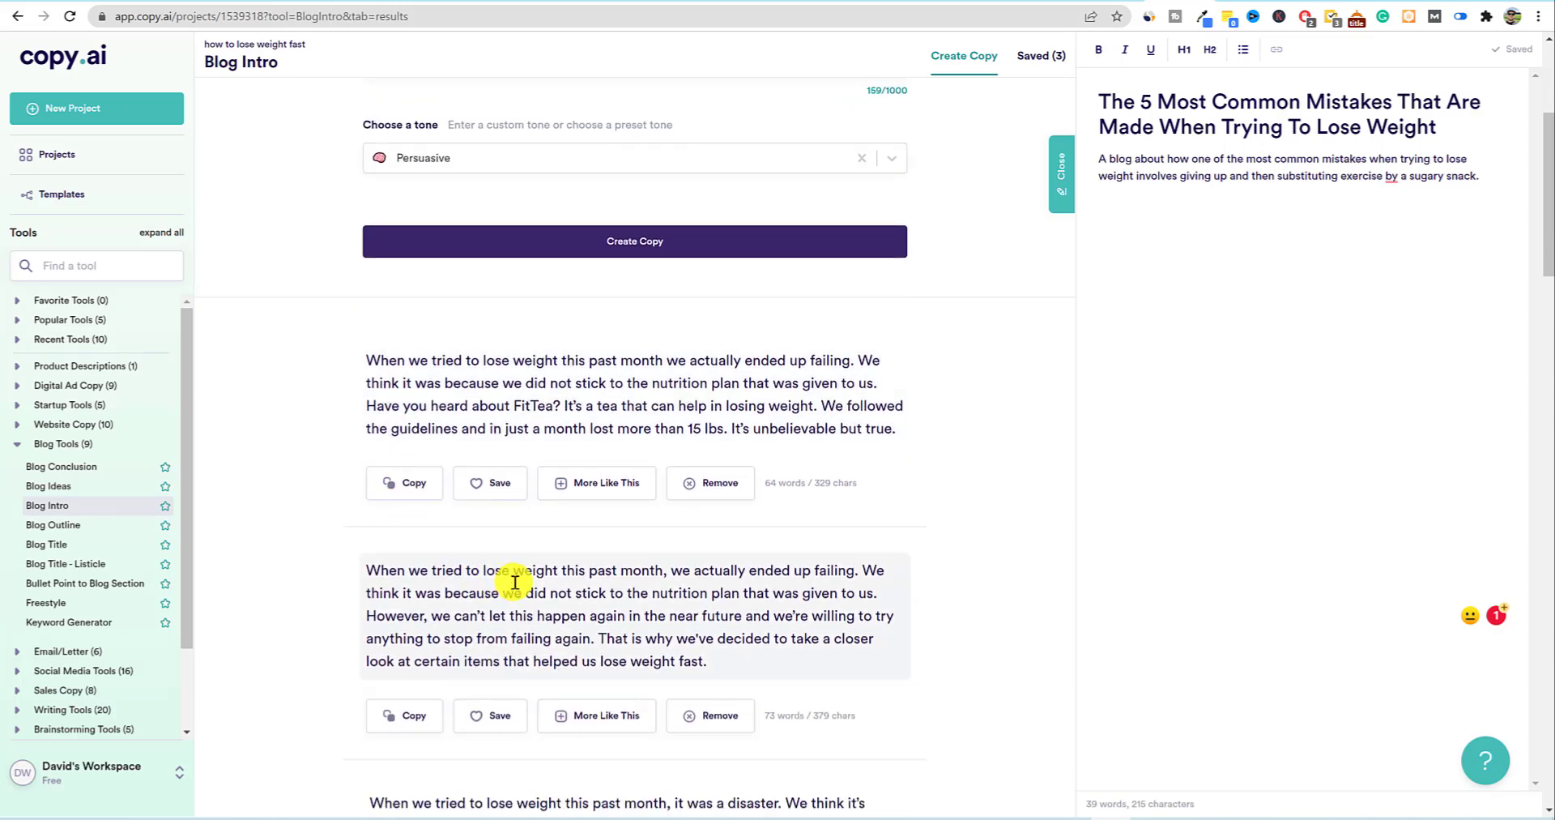
scroll(515, 582, down, 1)
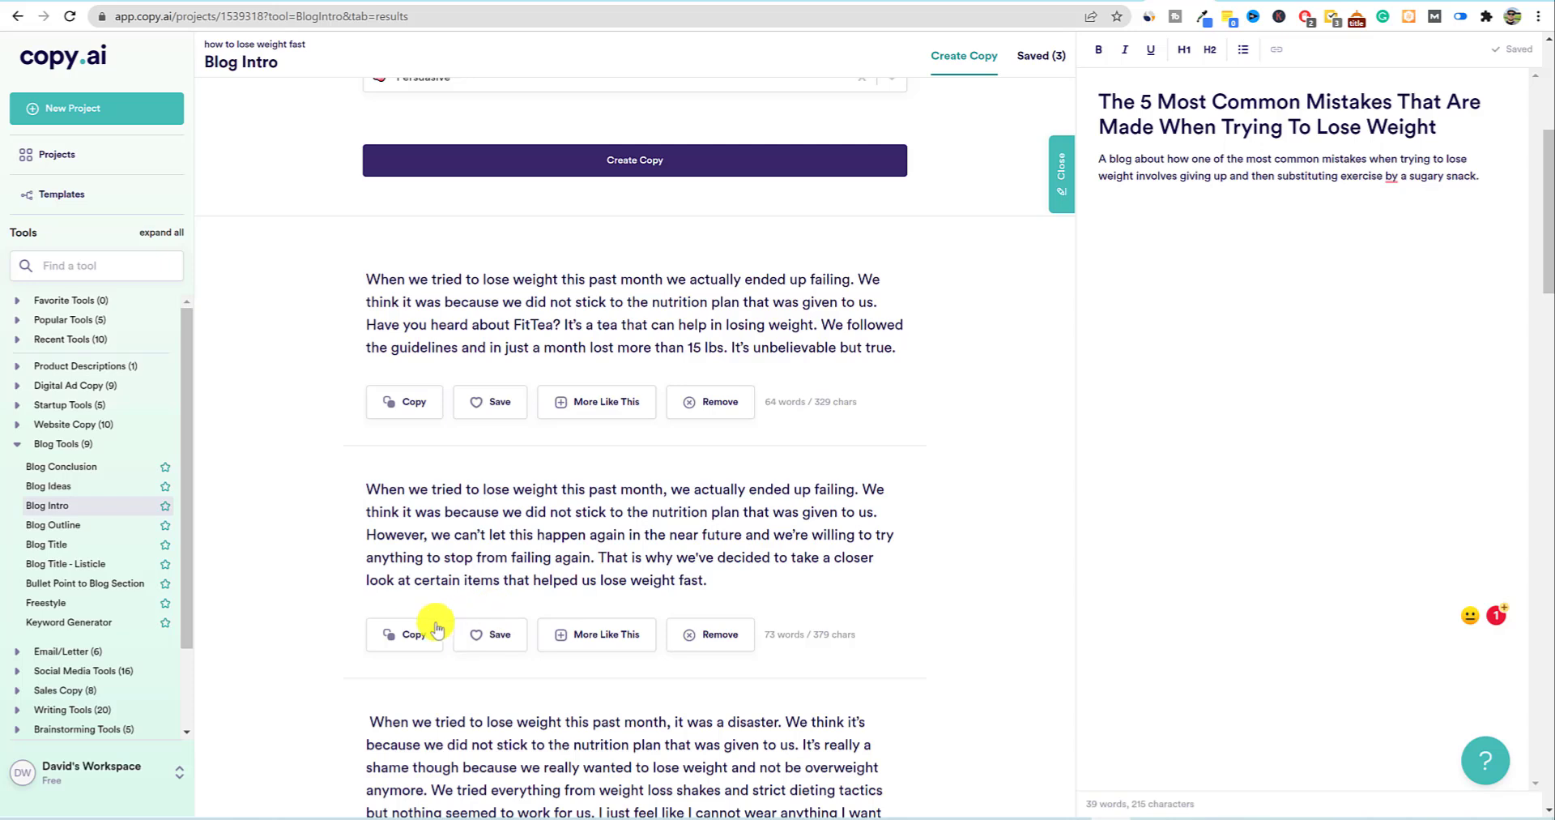
- Copy the second generated introduction into the document below the description paragraph
click(407, 633)
click(1098, 213)
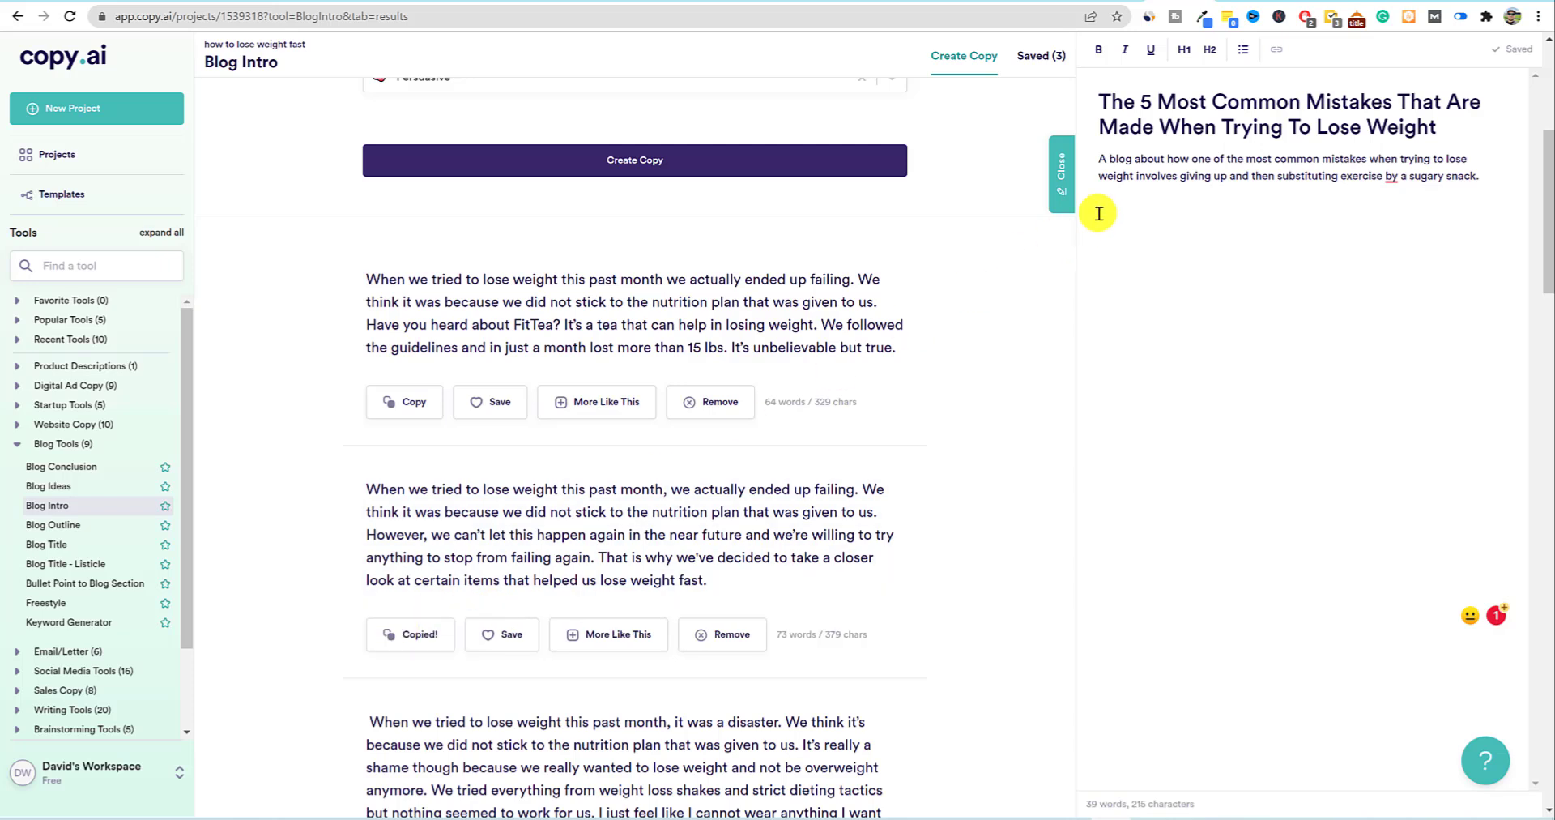
key(ctrl+v)
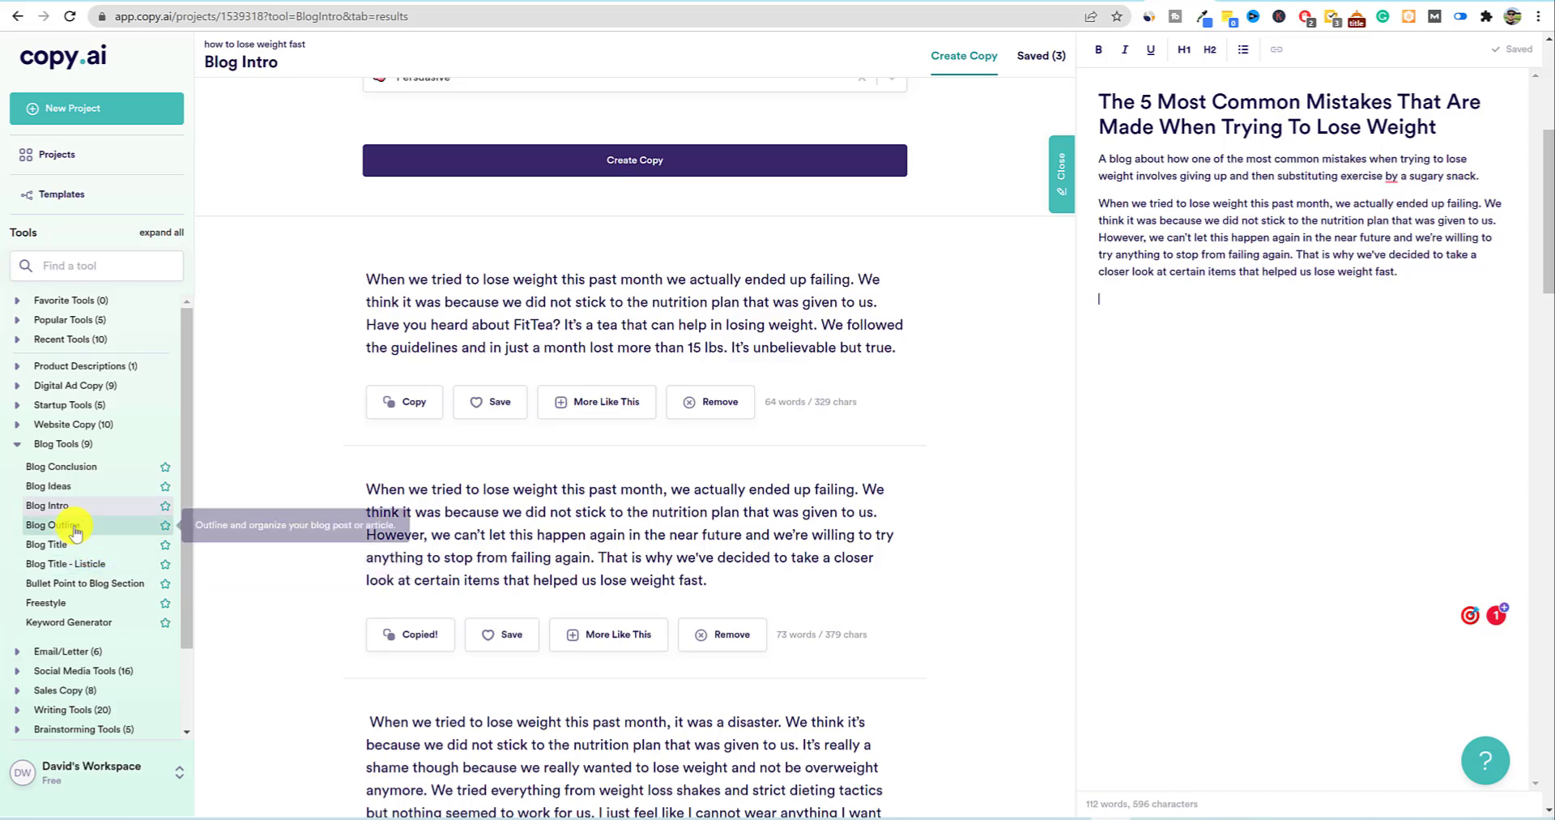
- Generate outlines with the Blog Outline tool, replacing the blog description with the document title "The 5 Most Common Mistakes That Are Made When Trying To Lose Weight"
click(73, 524)
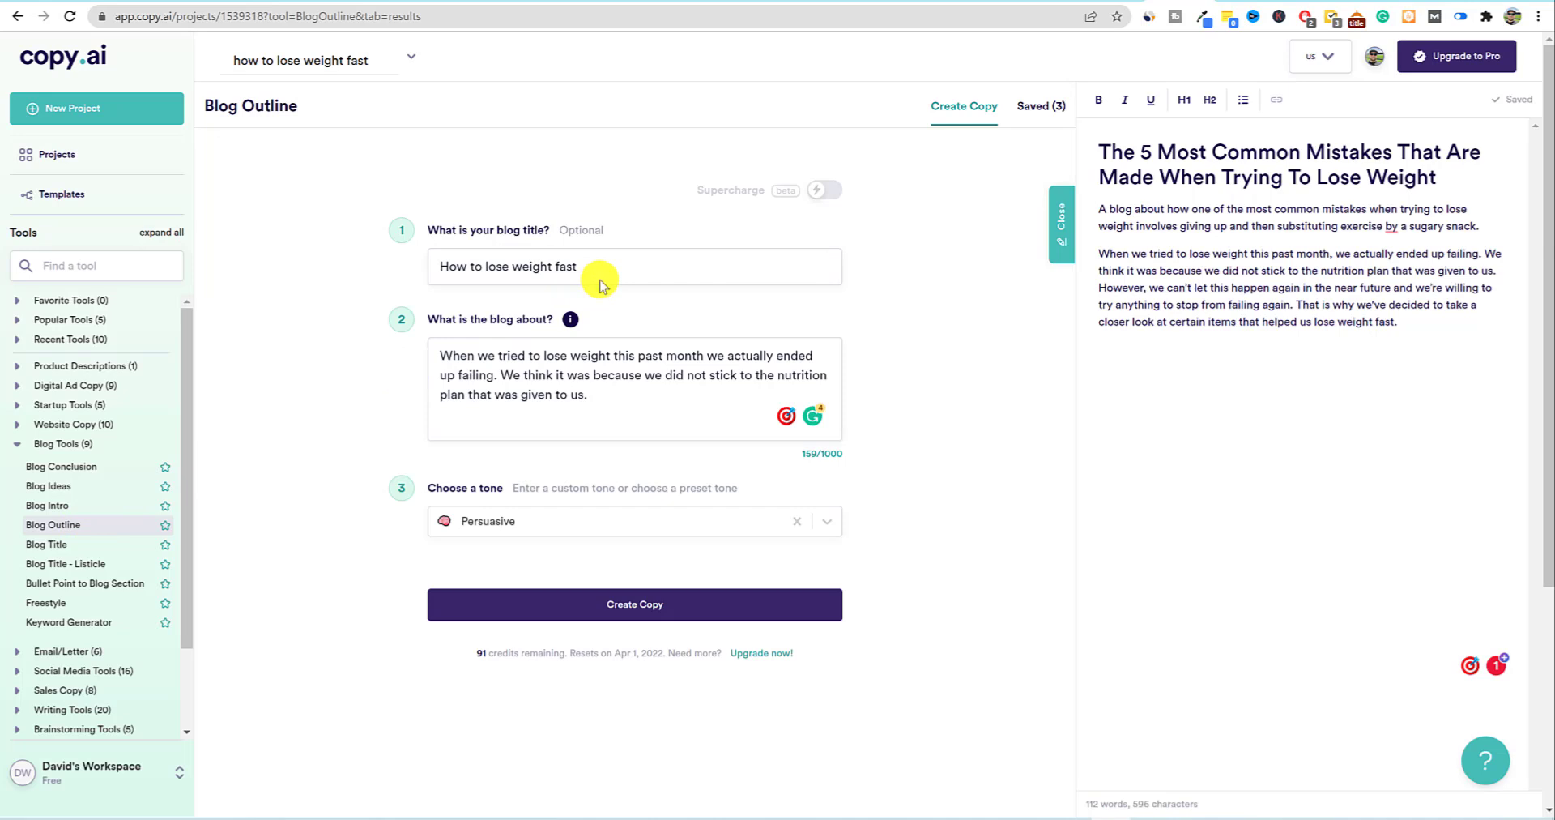
drag(1433, 180, 1082, 149)
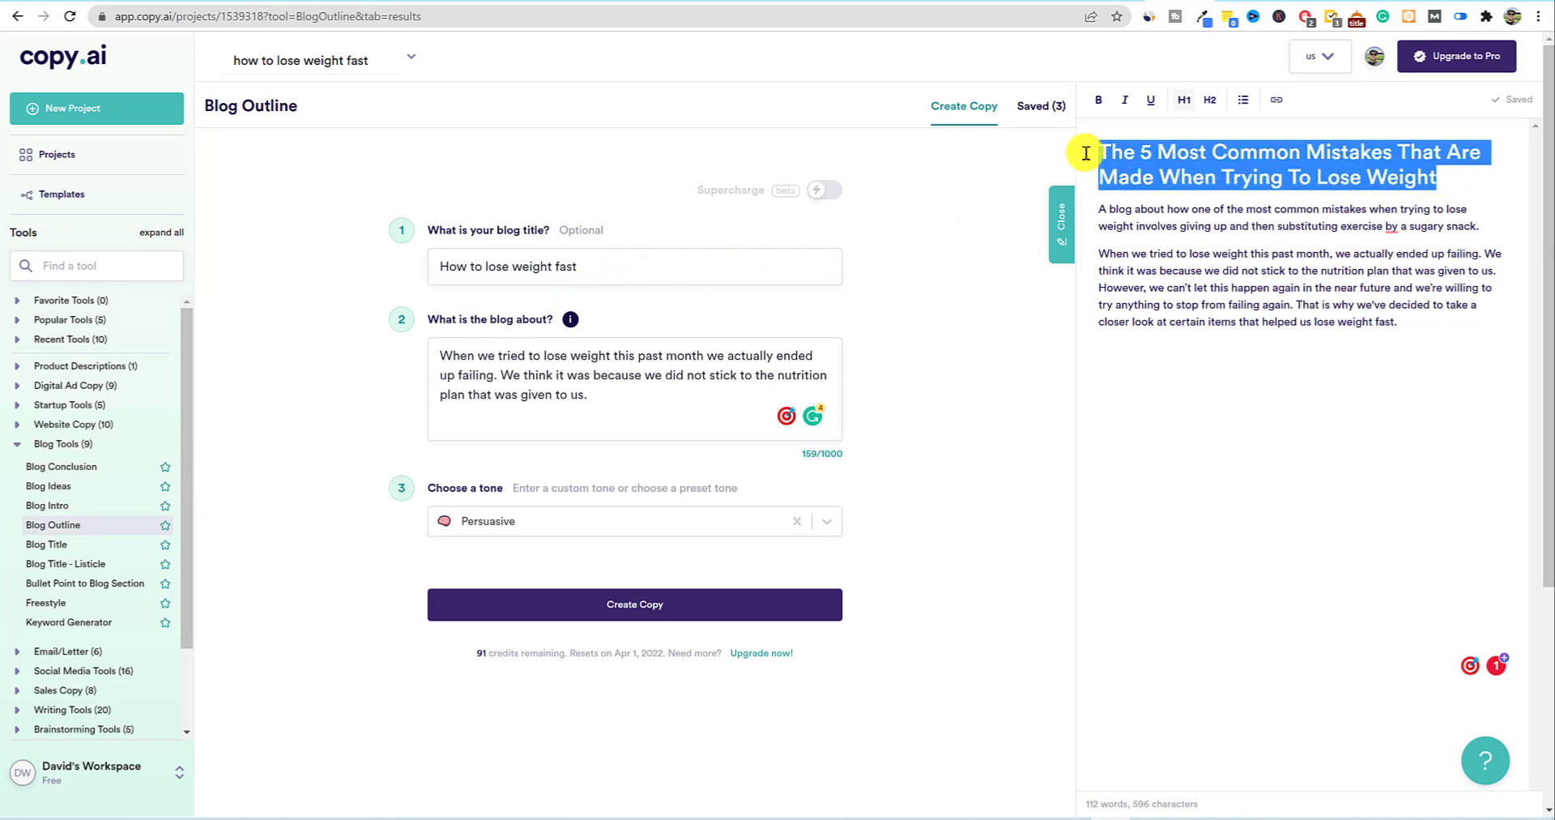
click(585, 393)
drag(587, 394, 425, 350)
key(ctrl+v)
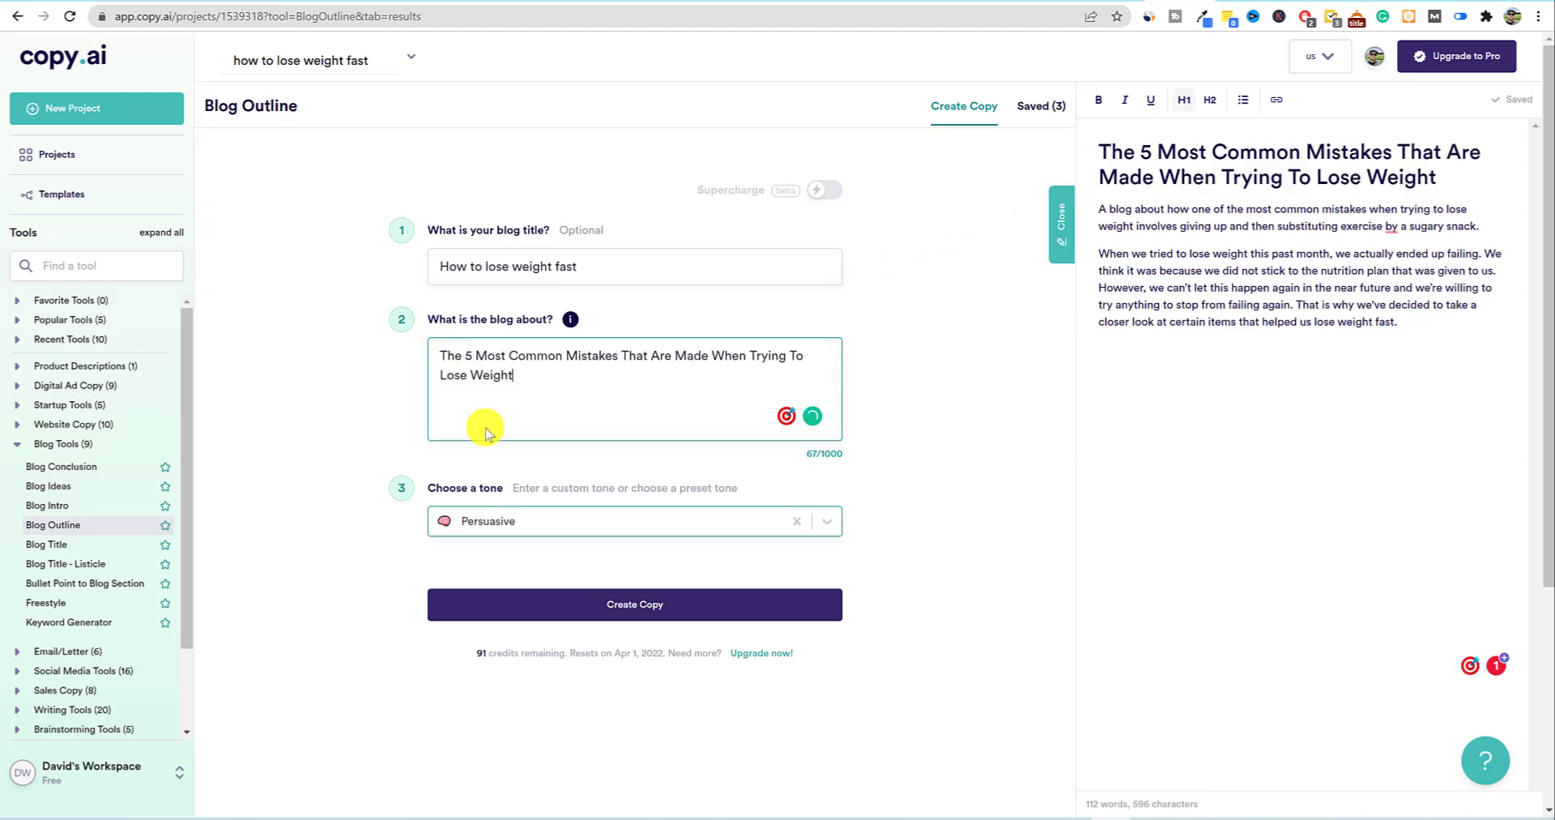
click(609, 602)
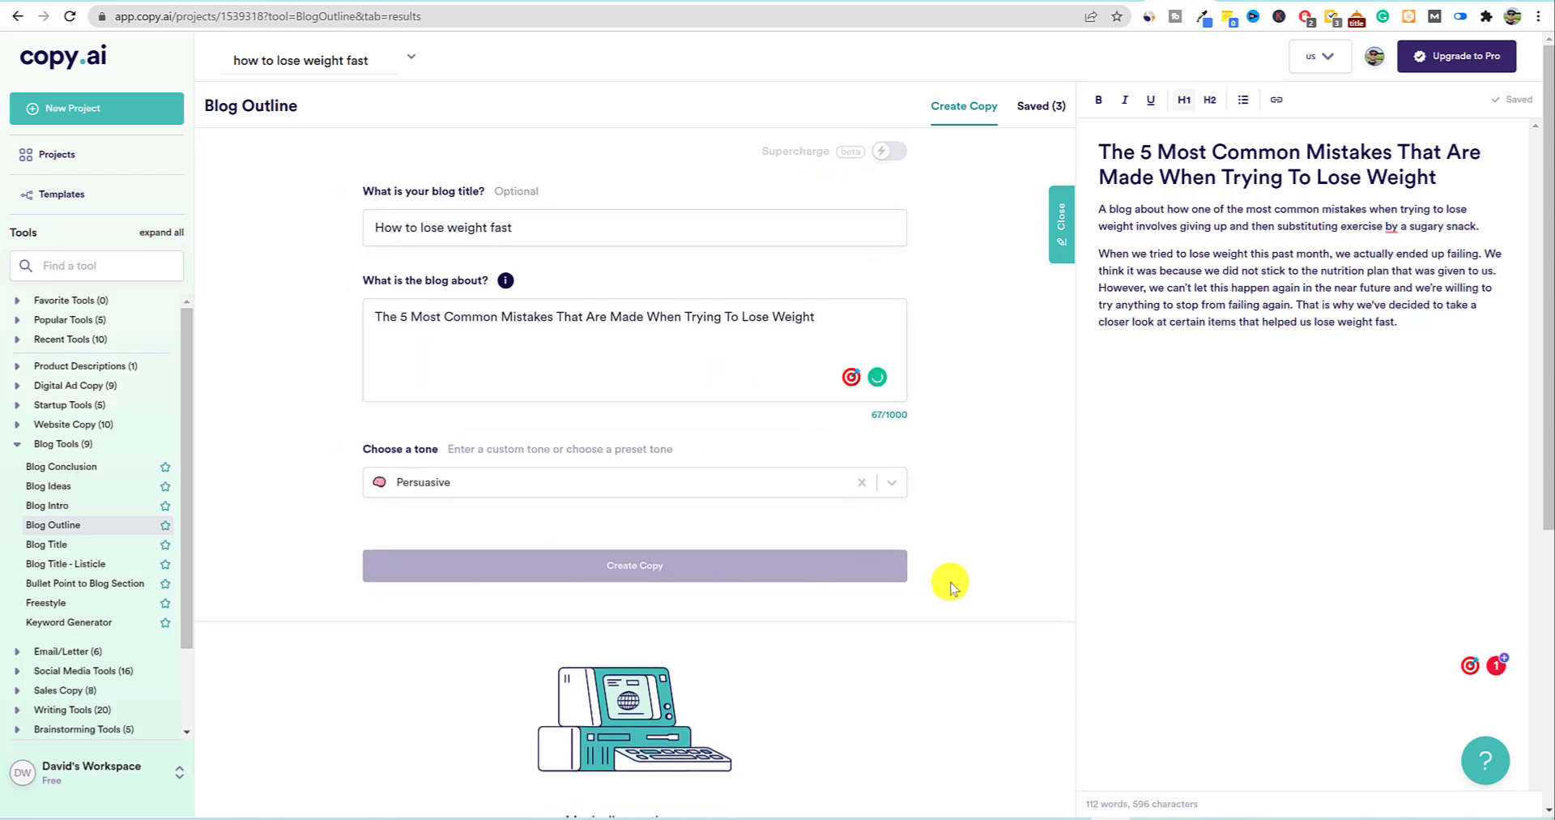
- Review the generated outlines and copy the first one into the document below the introduction paragraph
scroll(545, 597, down, 3)
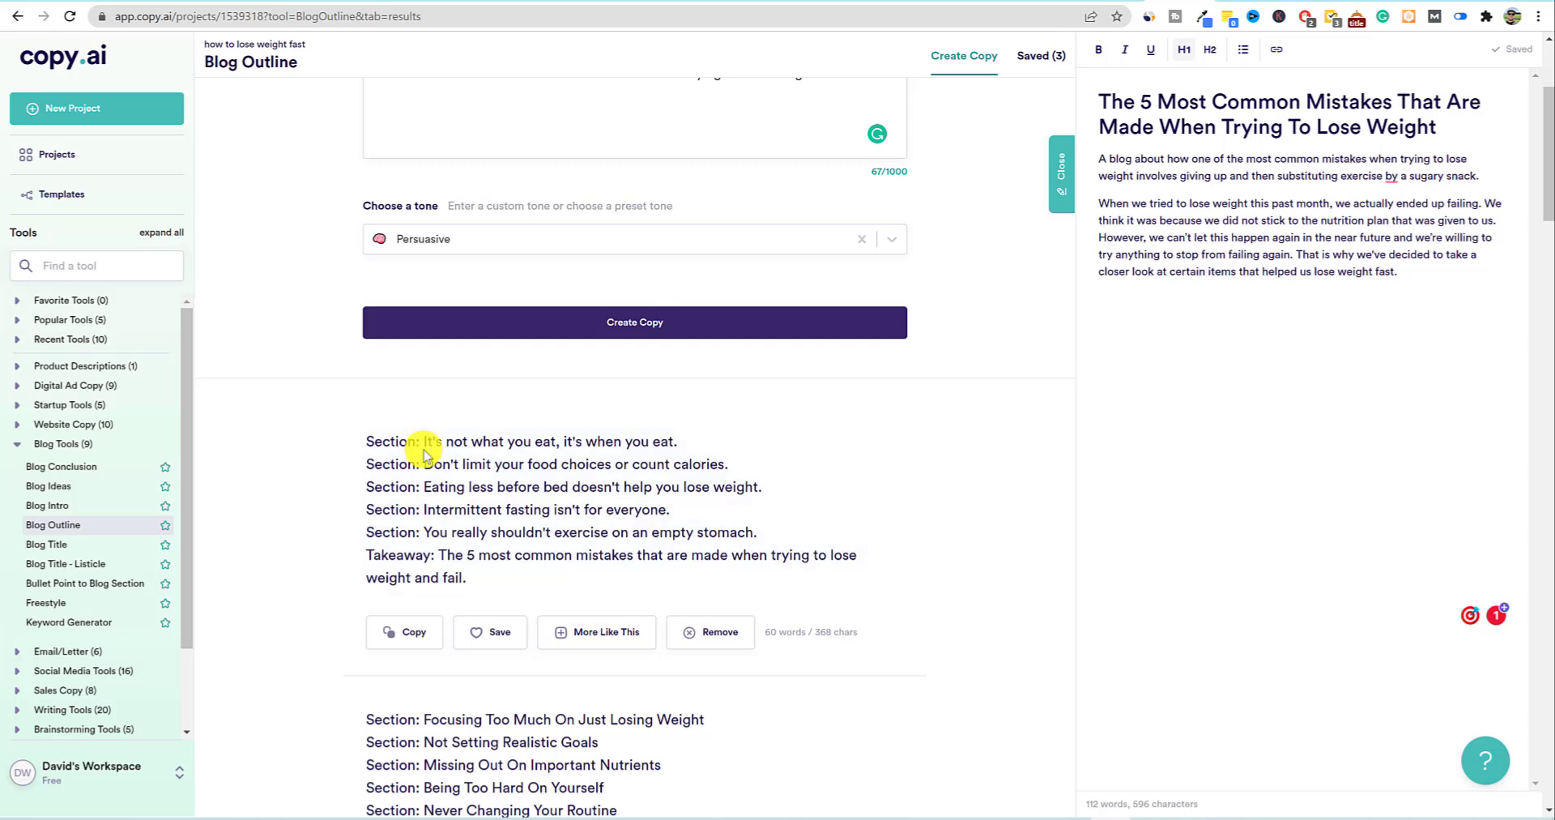
scroll(425, 450, down, 3)
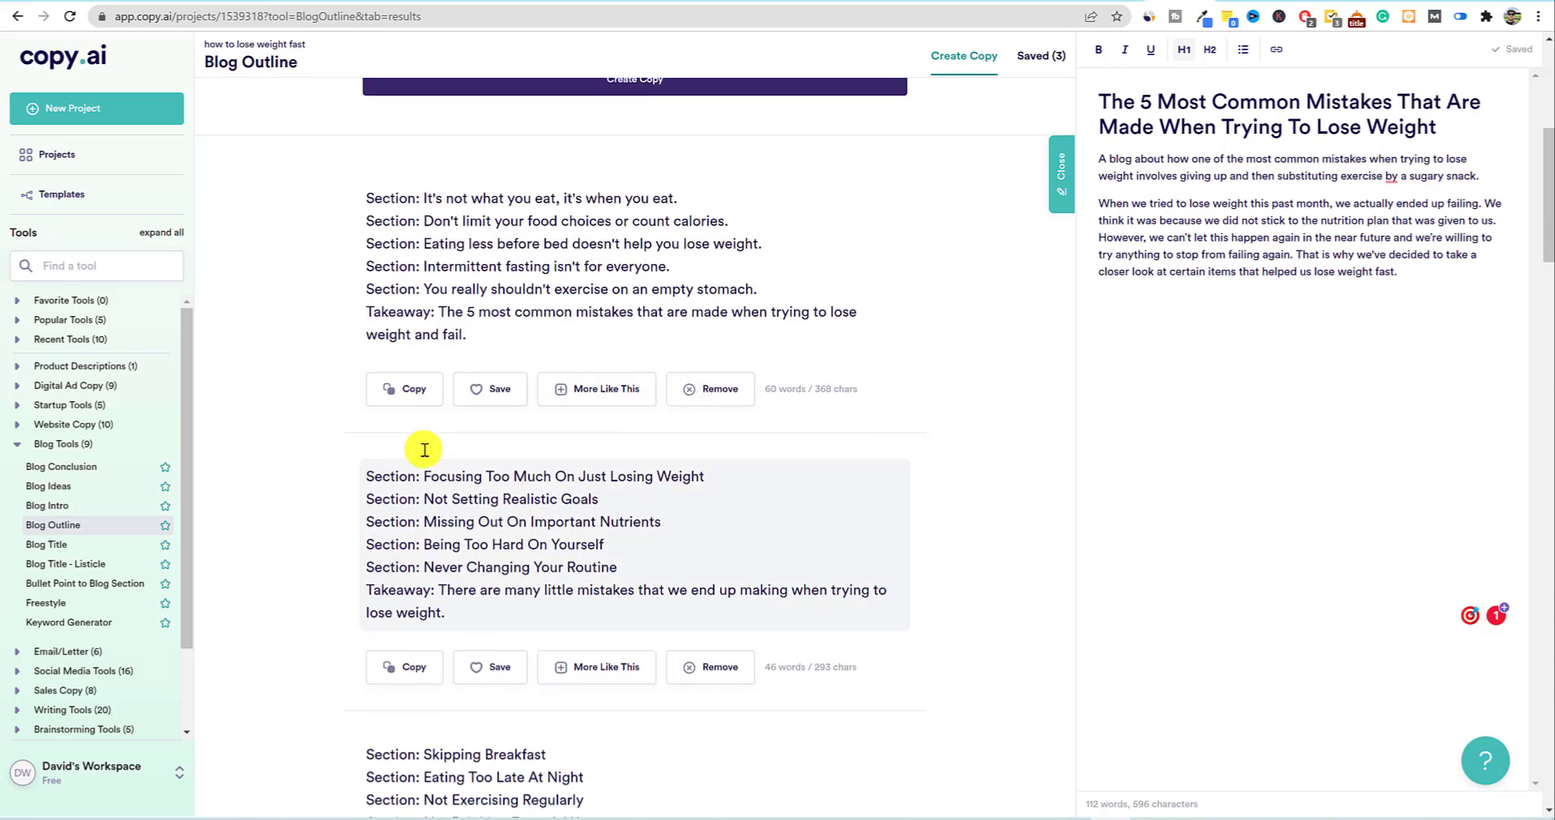
scroll(425, 450, down, 5)
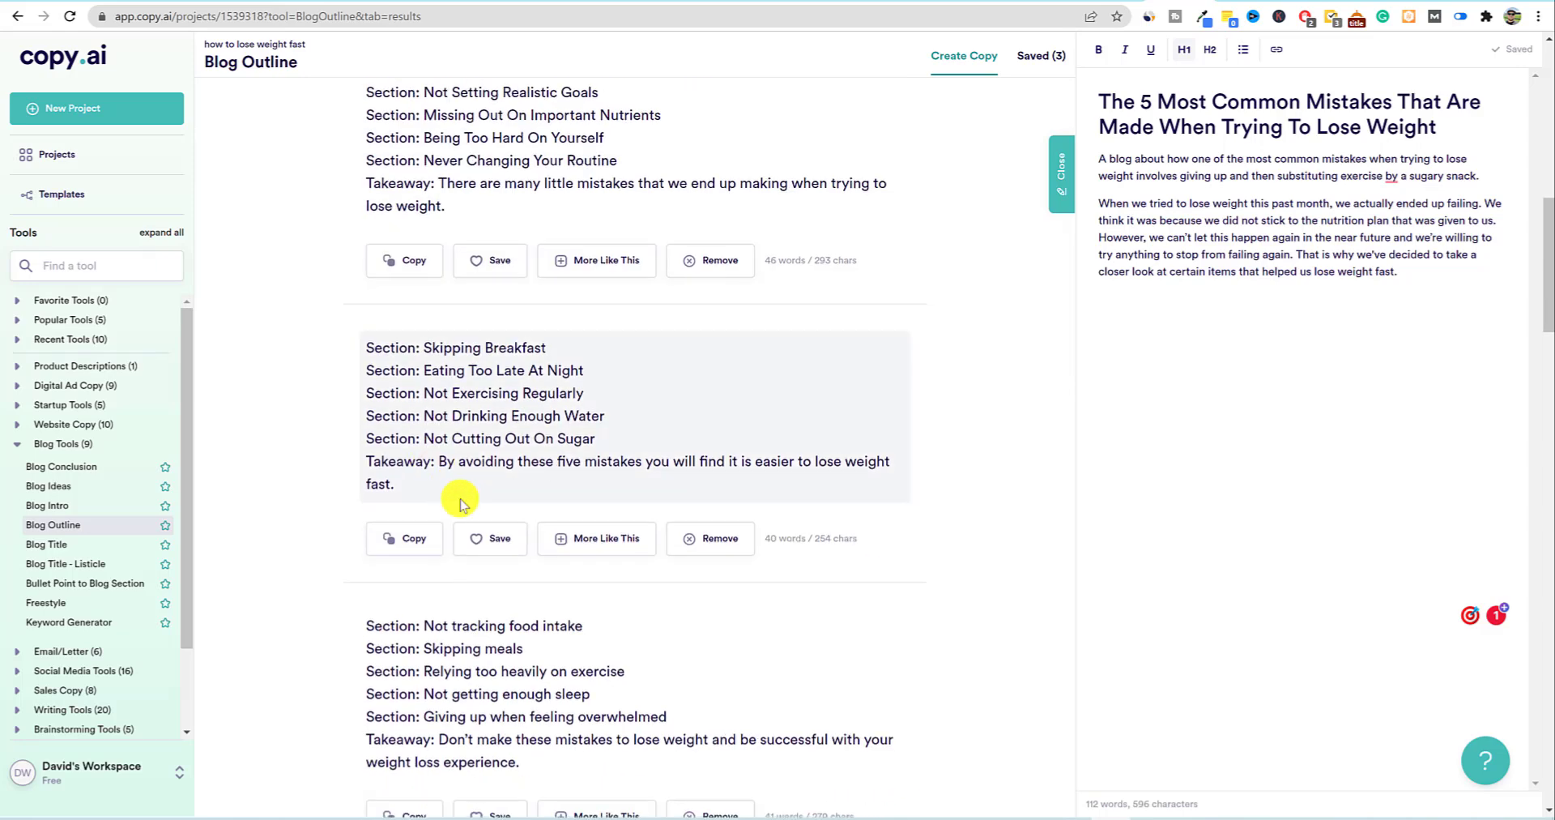
scroll(486, 528, down, 4)
scroll(489, 536, up, 9)
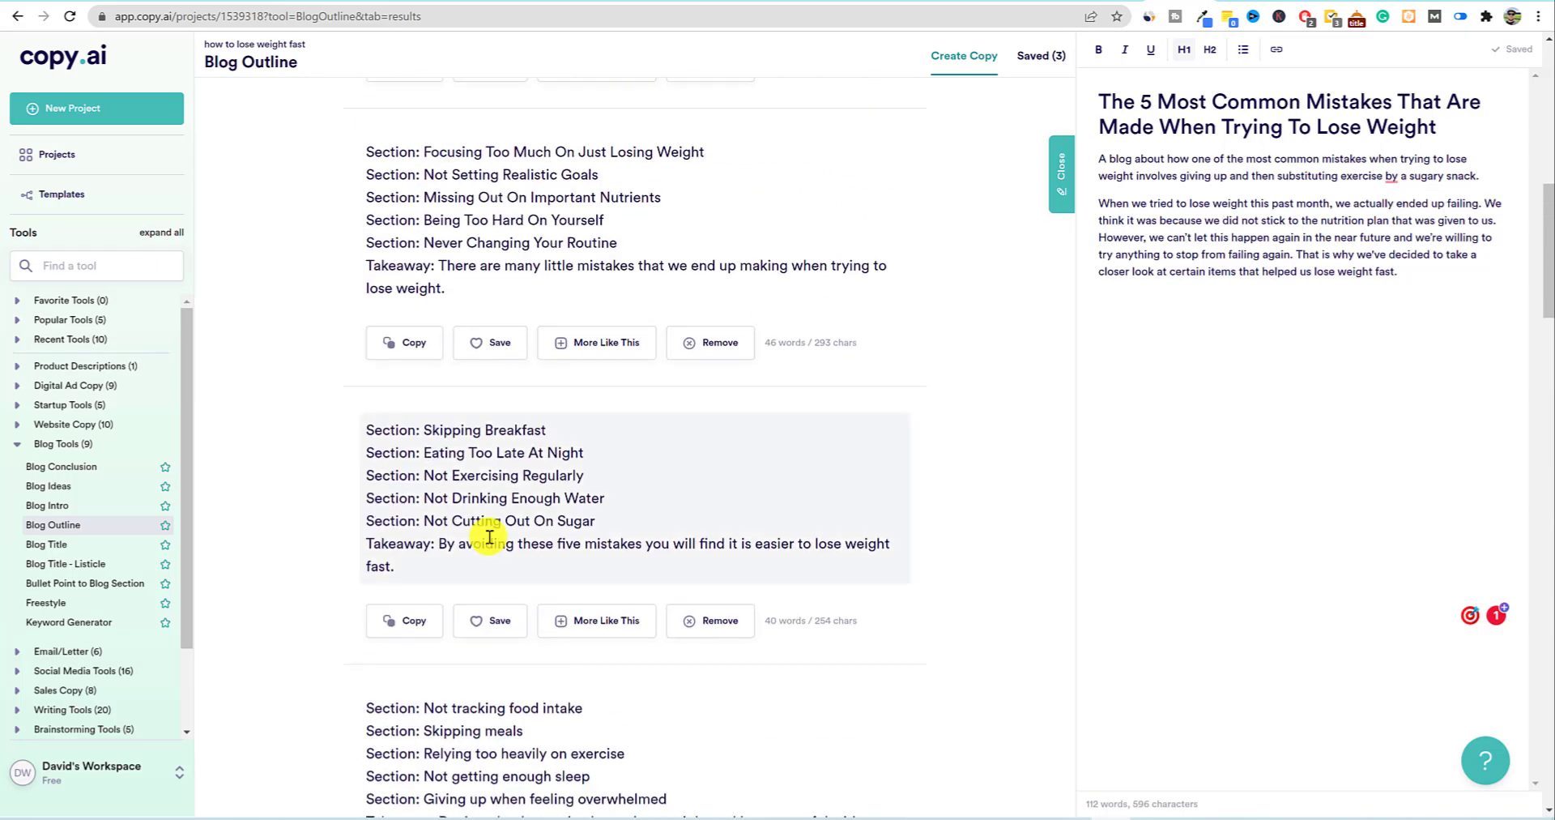
scroll(489, 537, up, 2)
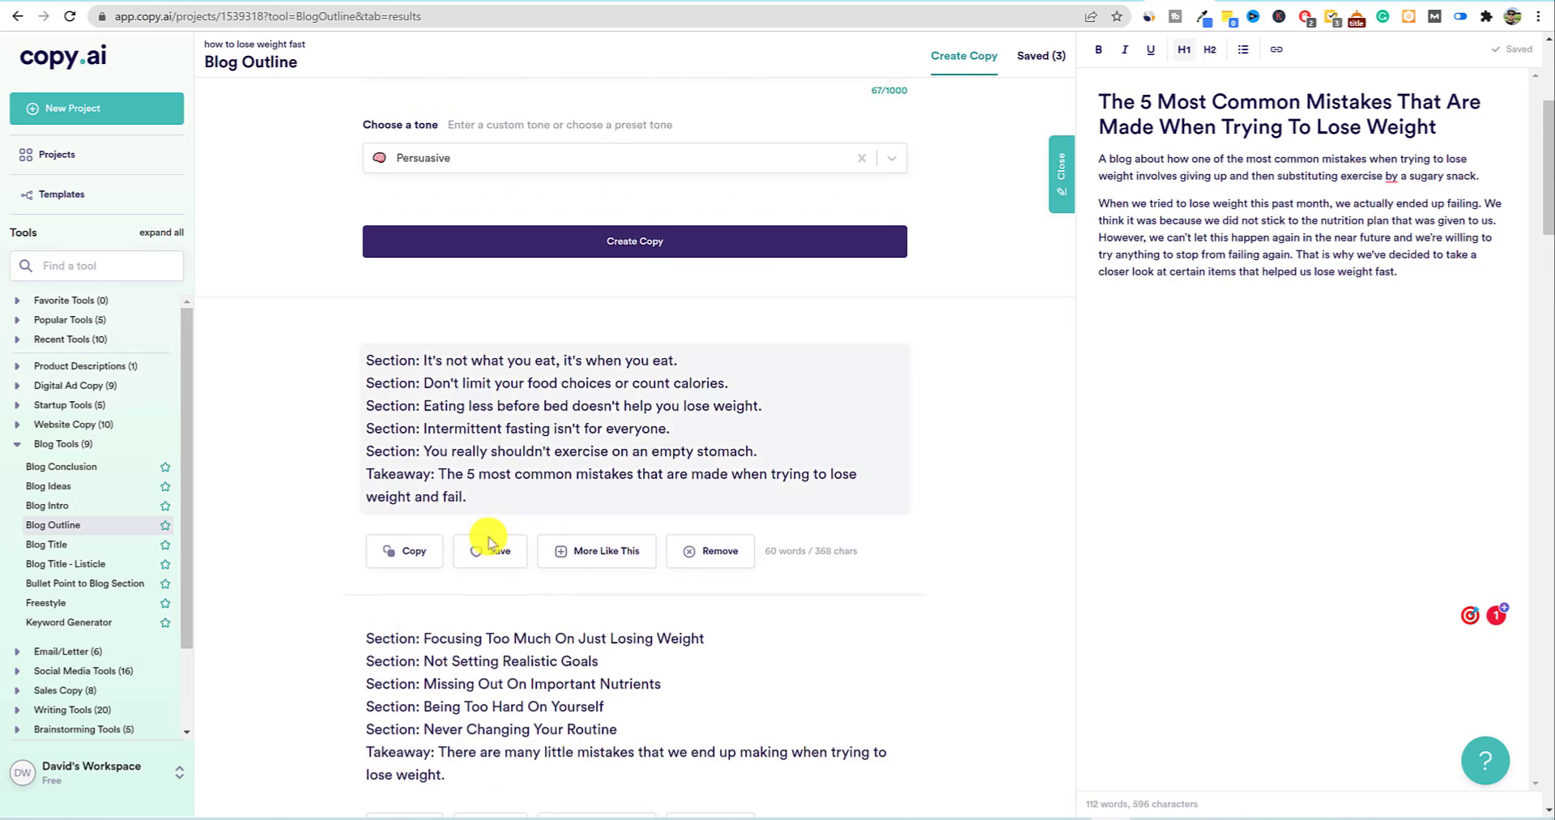
click(445, 549)
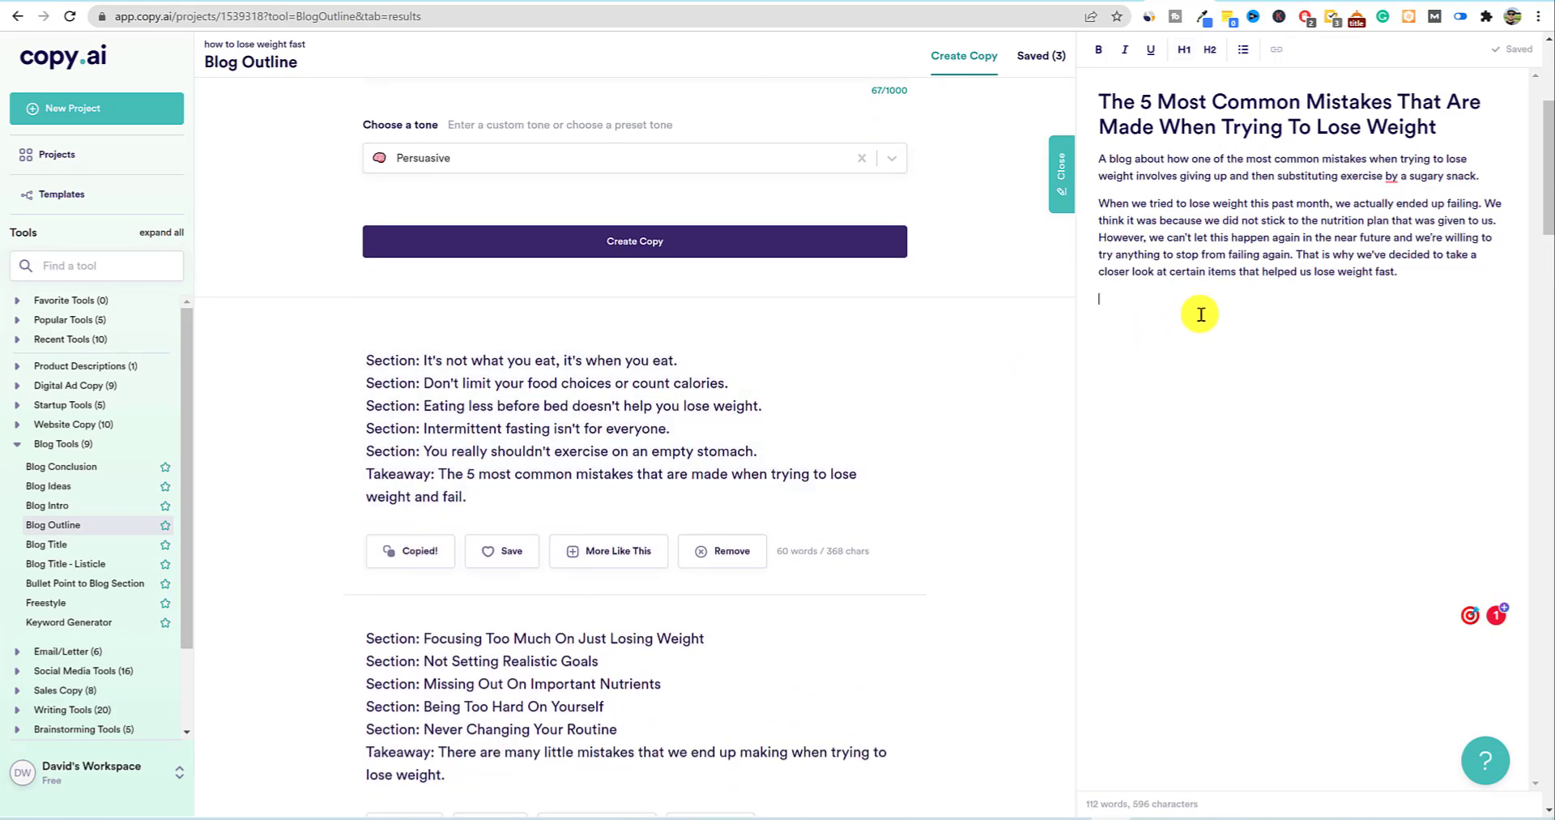
key(ctrl+v)
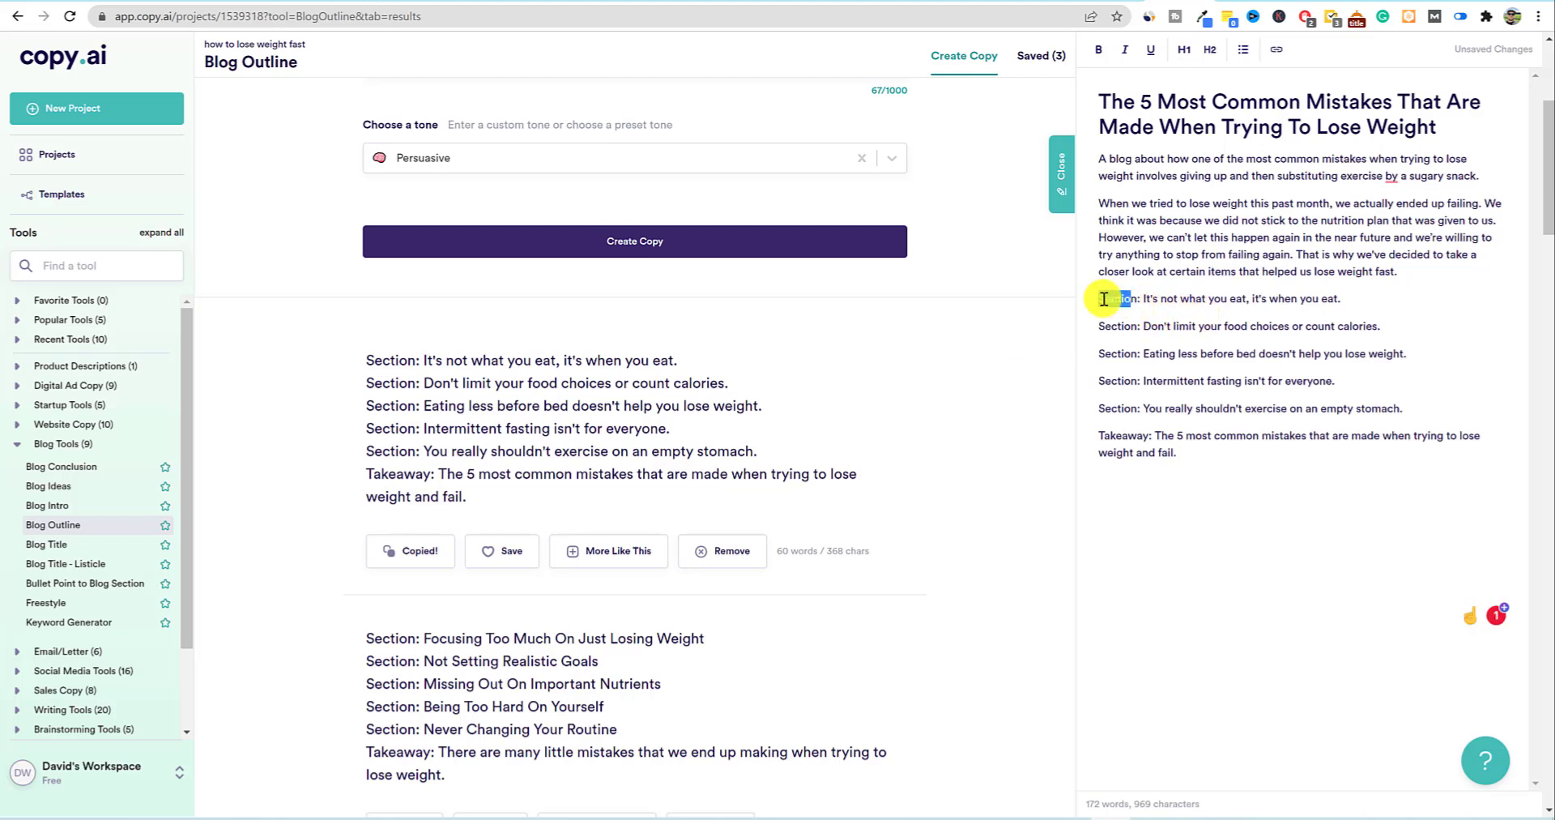
- Format the five "Section:" lines in the document as level 2 headings, leaving the takeaway line as normal text
click(1252, 436)
drag(1409, 408, 1089, 298)
click(1210, 49)
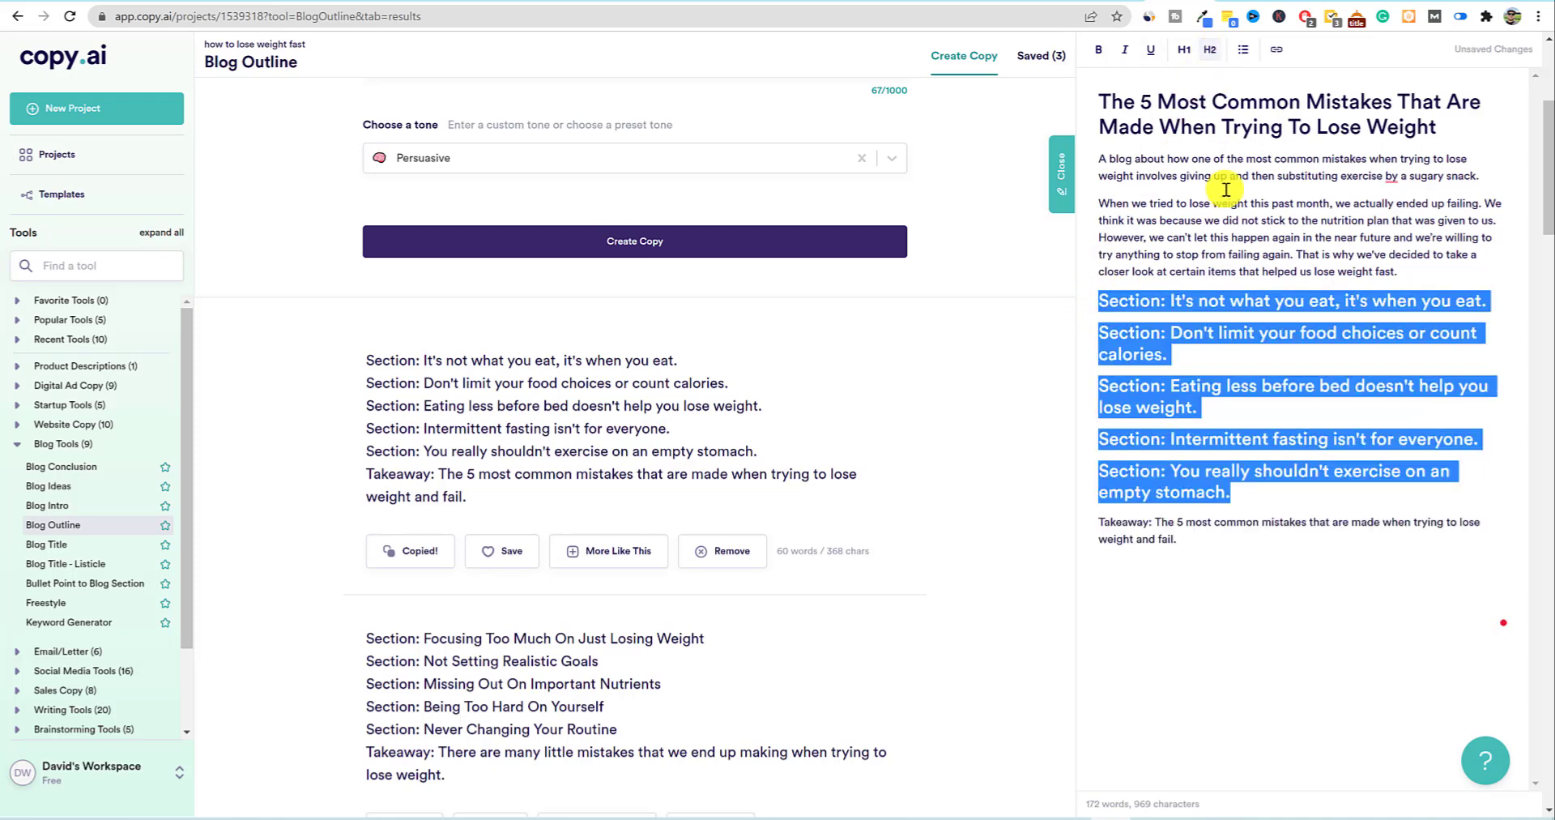
click(1239, 329)
- Insert an empty line below each of the first four section headings in the document
click(1488, 304)
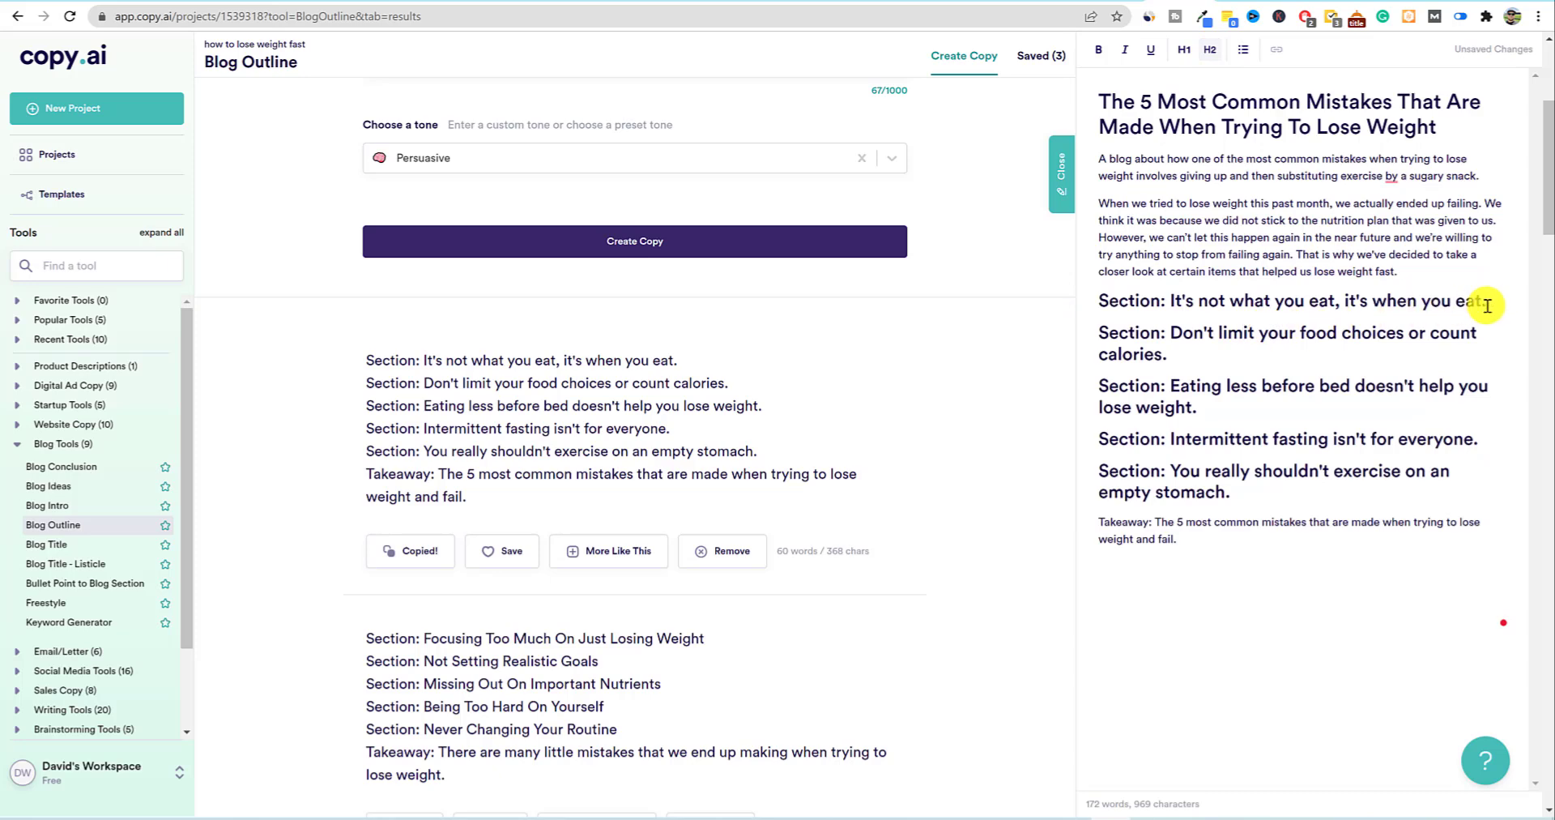
key(Return)
click(1200, 387)
key(Return)
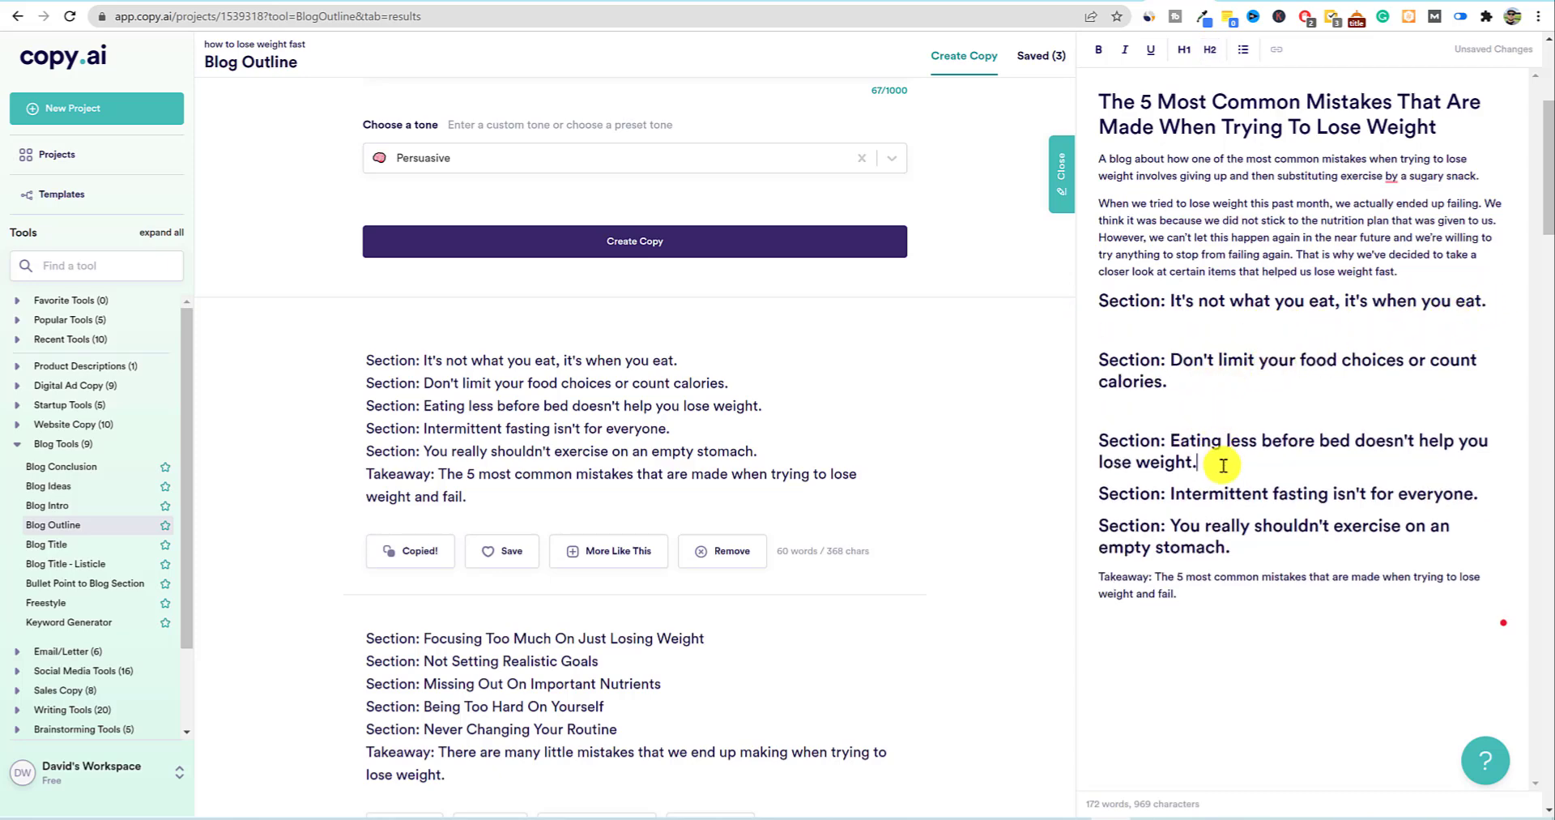
click(1215, 462)
key(Return)
click(1472, 518)
key(Return)
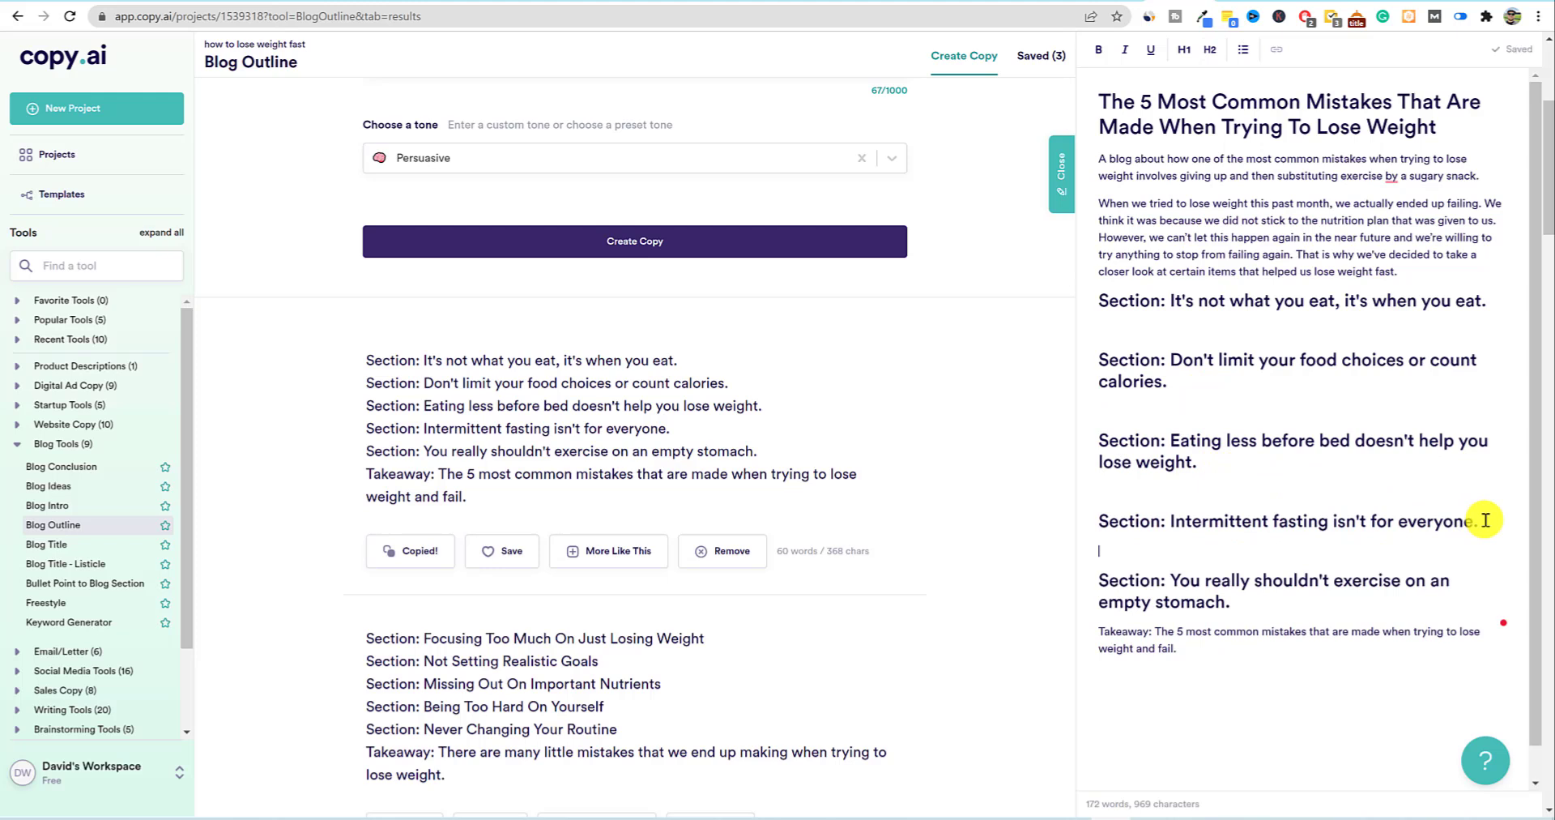
- Remove the "Section:" prefix from all five section headings in the document
drag(1179, 578, 1082, 576)
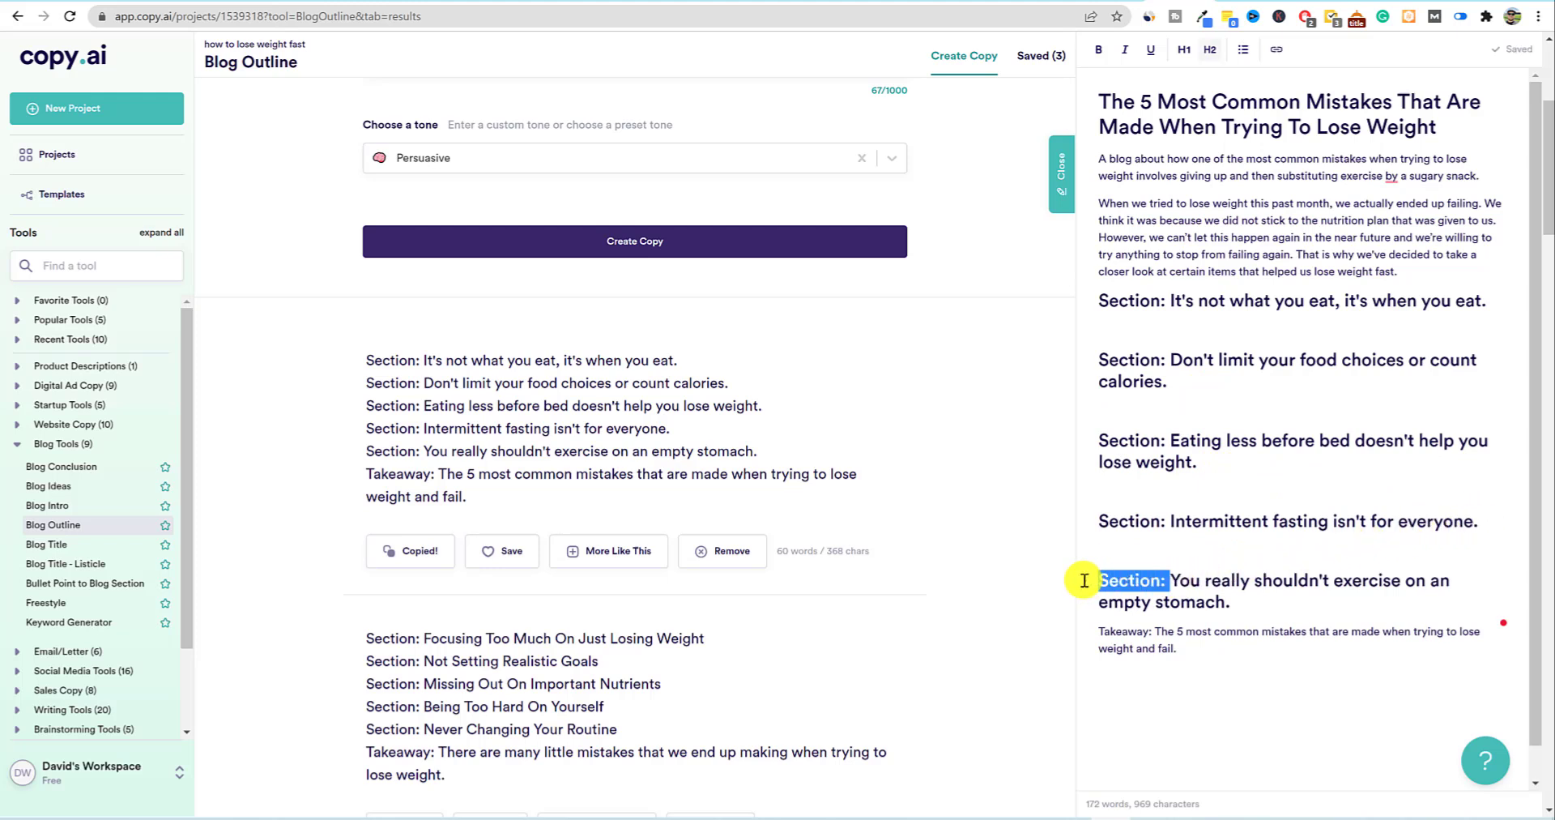
key(BackSpace)
drag(1171, 521, 1075, 521)
key(BackSpace)
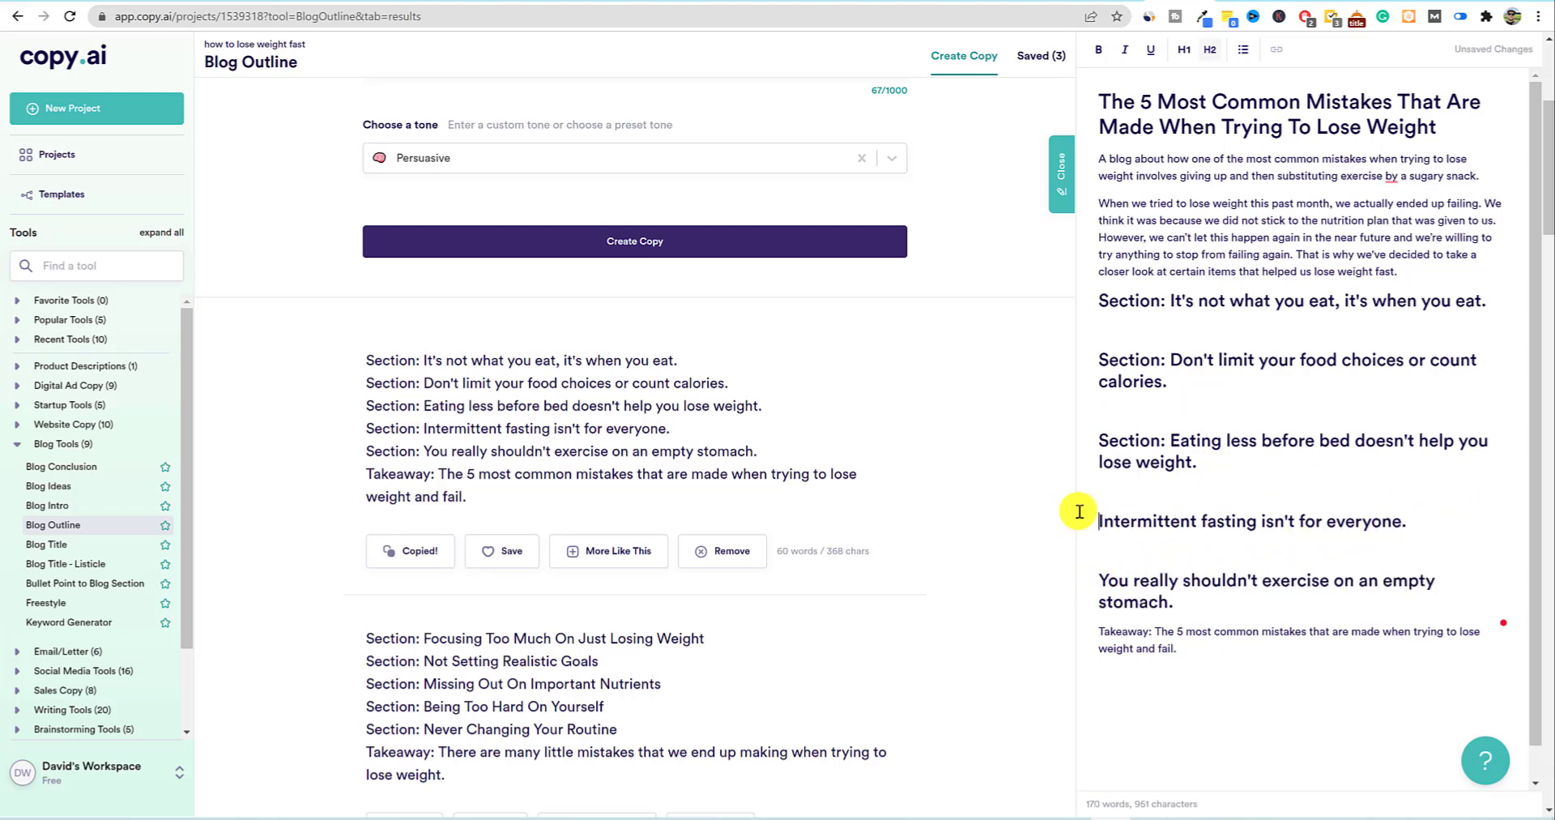
drag(1171, 440, 1097, 438)
key(BackSpace)
drag(1170, 358, 1081, 359)
key(BackSpace)
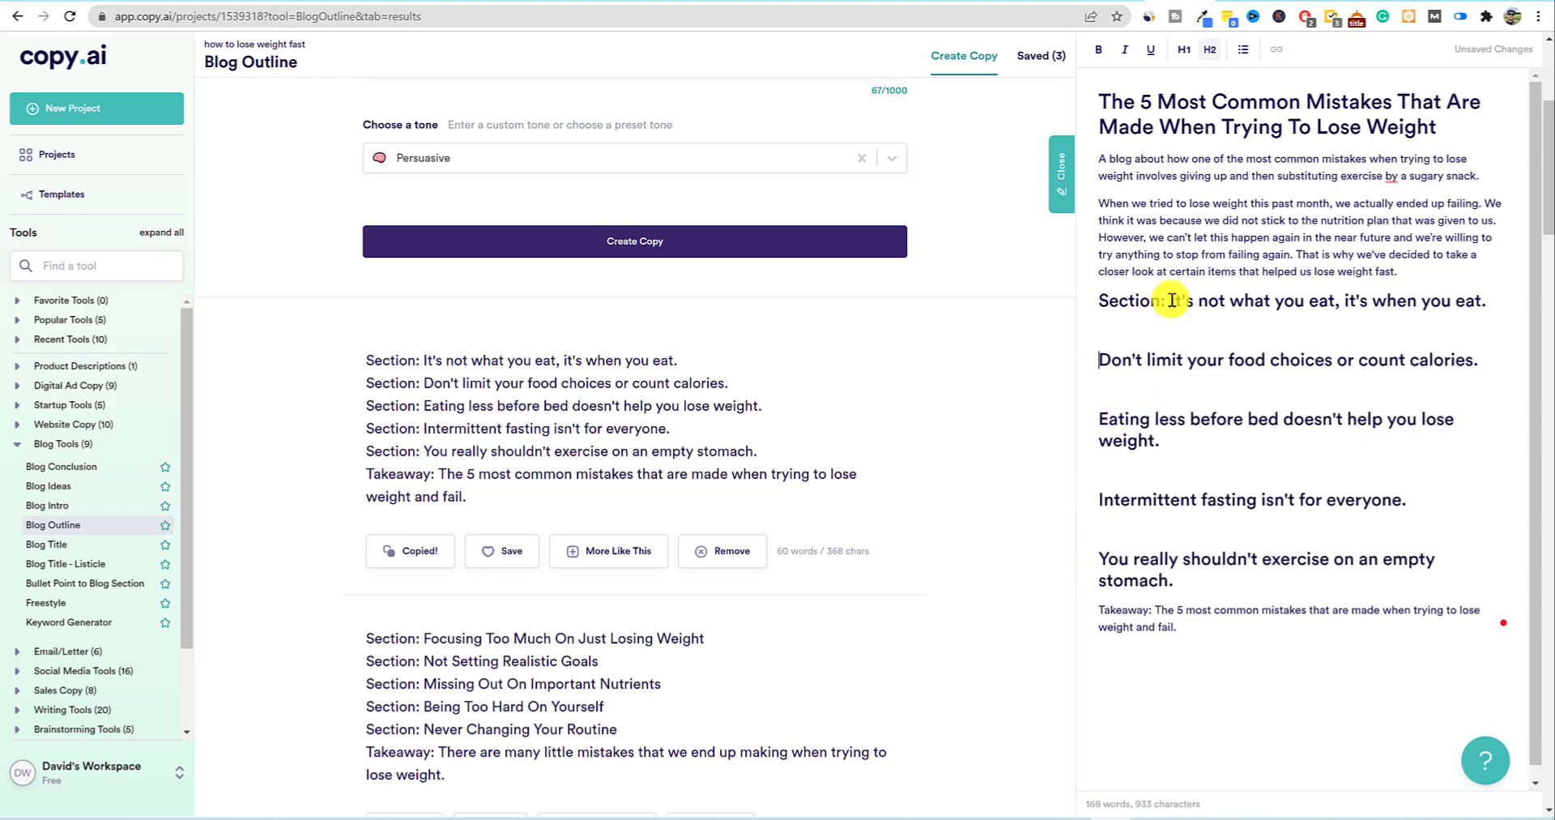
drag(1172, 300, 1065, 299)
key(BackSpace)
- Copy the text of the document's first section heading, "It's not what you eat, it's when you eat."
drag(1242, 405, 1266, 394)
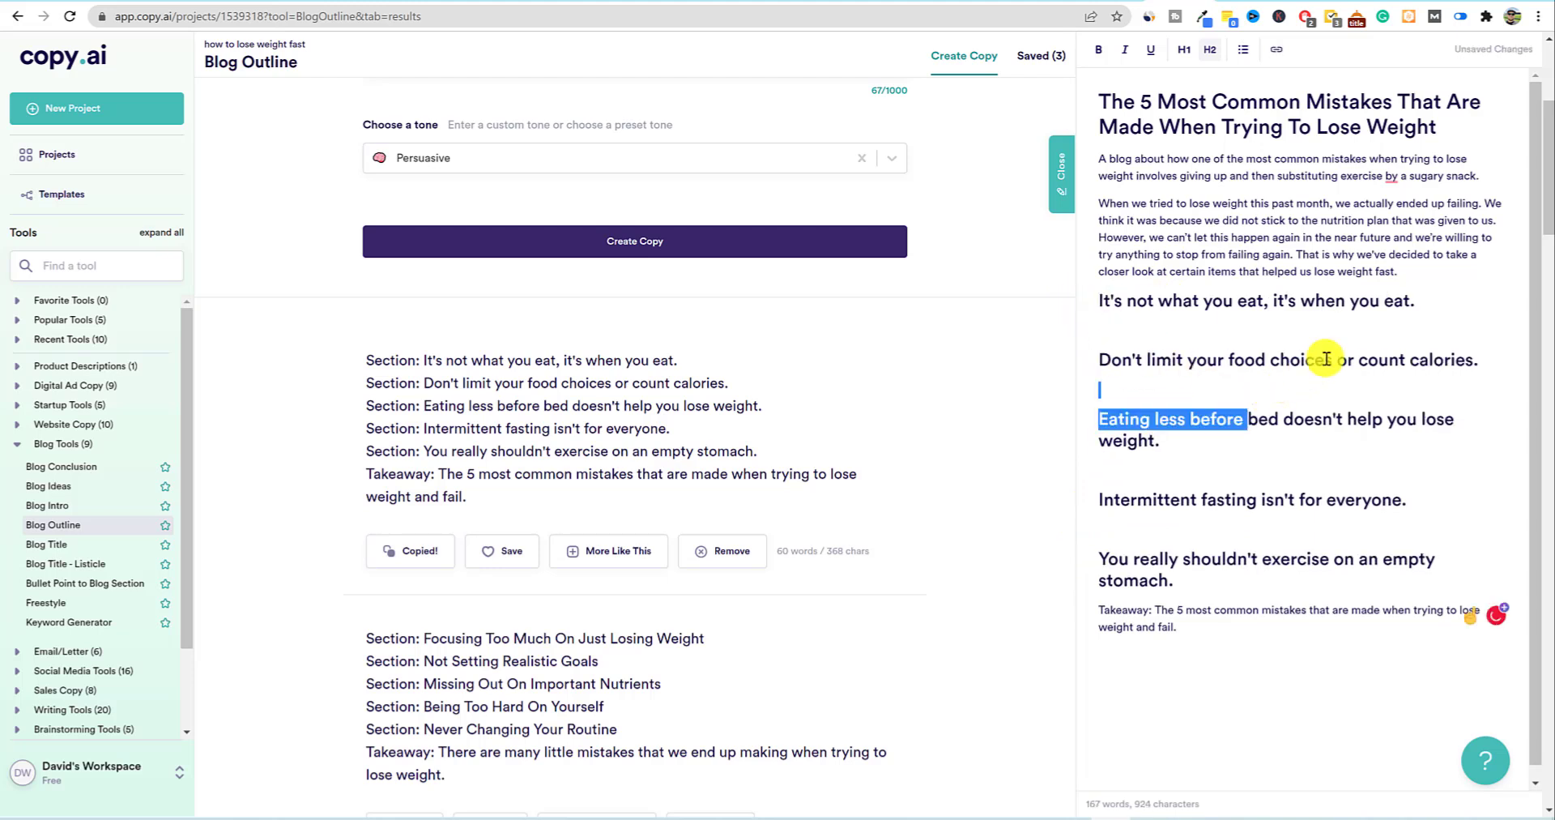
drag(1426, 299, 1010, 298)
key(ctrl+c)
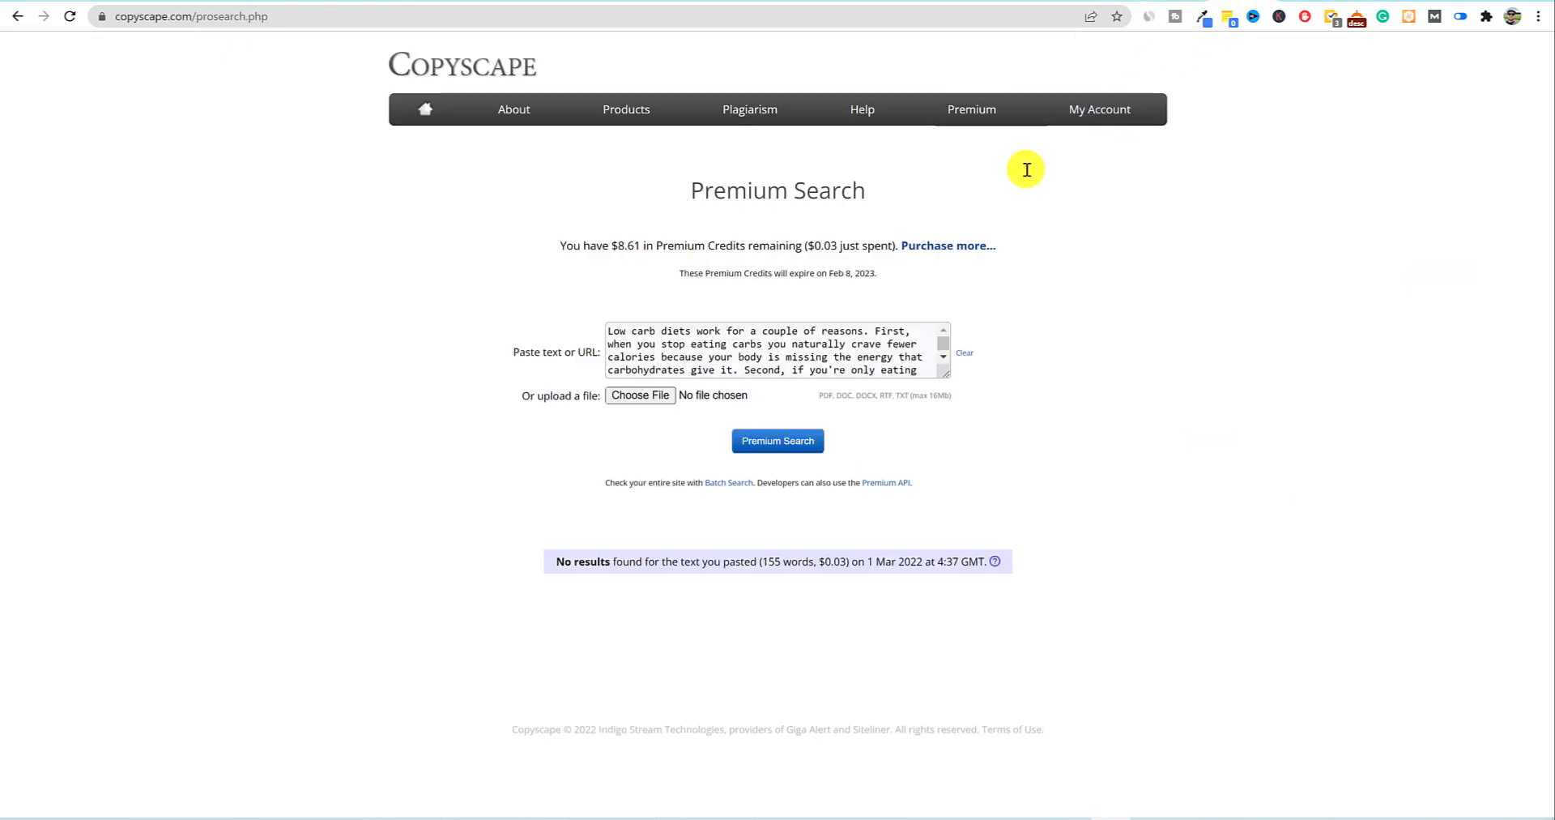
- Switch to Copyscape and examine the Premium Search result for the pasted low-carb diet text
drag(624, 560, 907, 559)
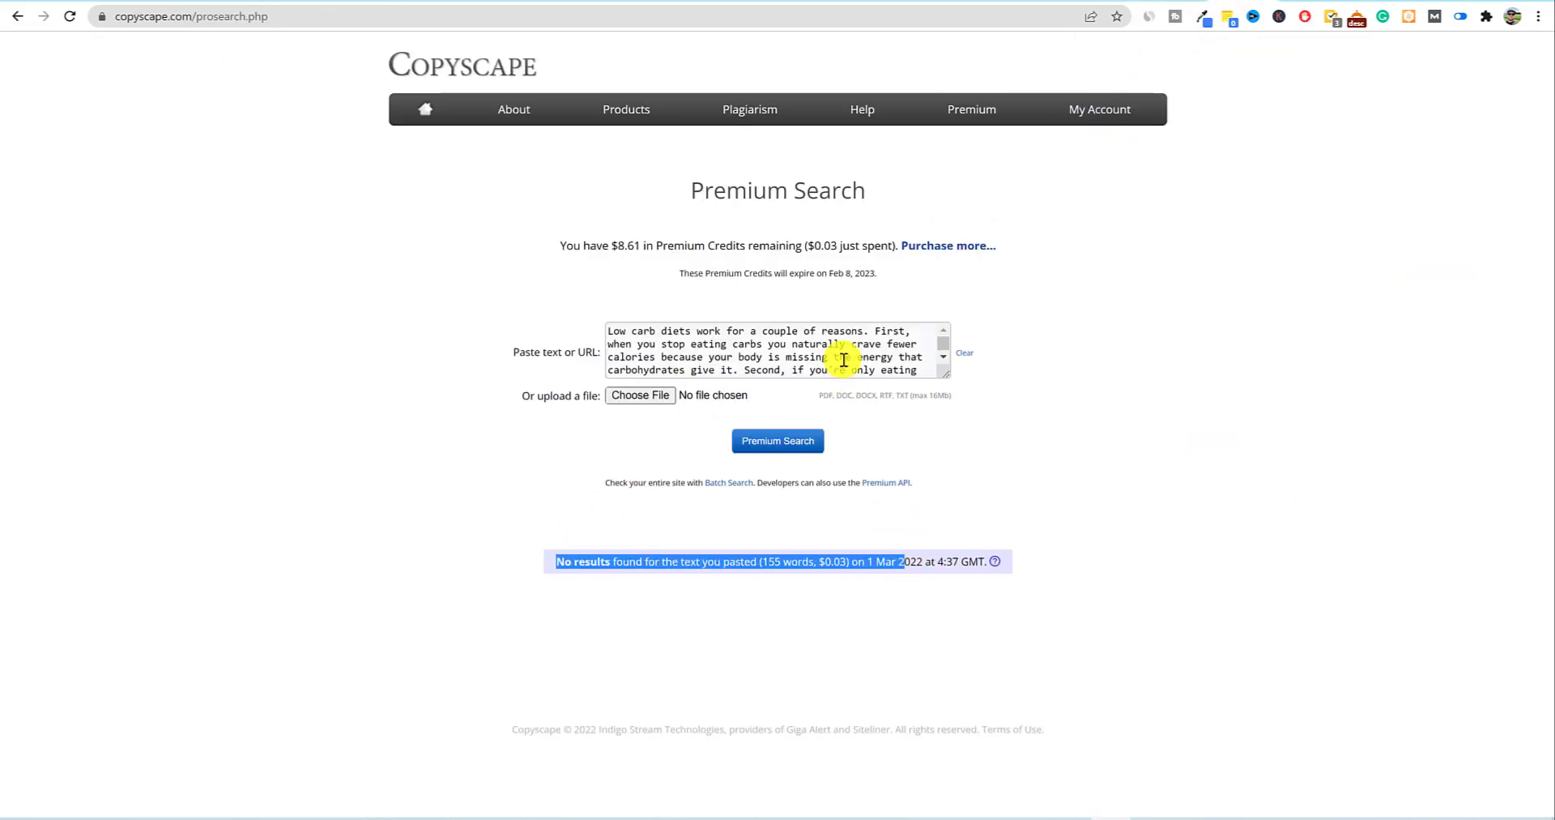
scroll(843, 359, down, 5)
scroll(844, 362, up, 5)
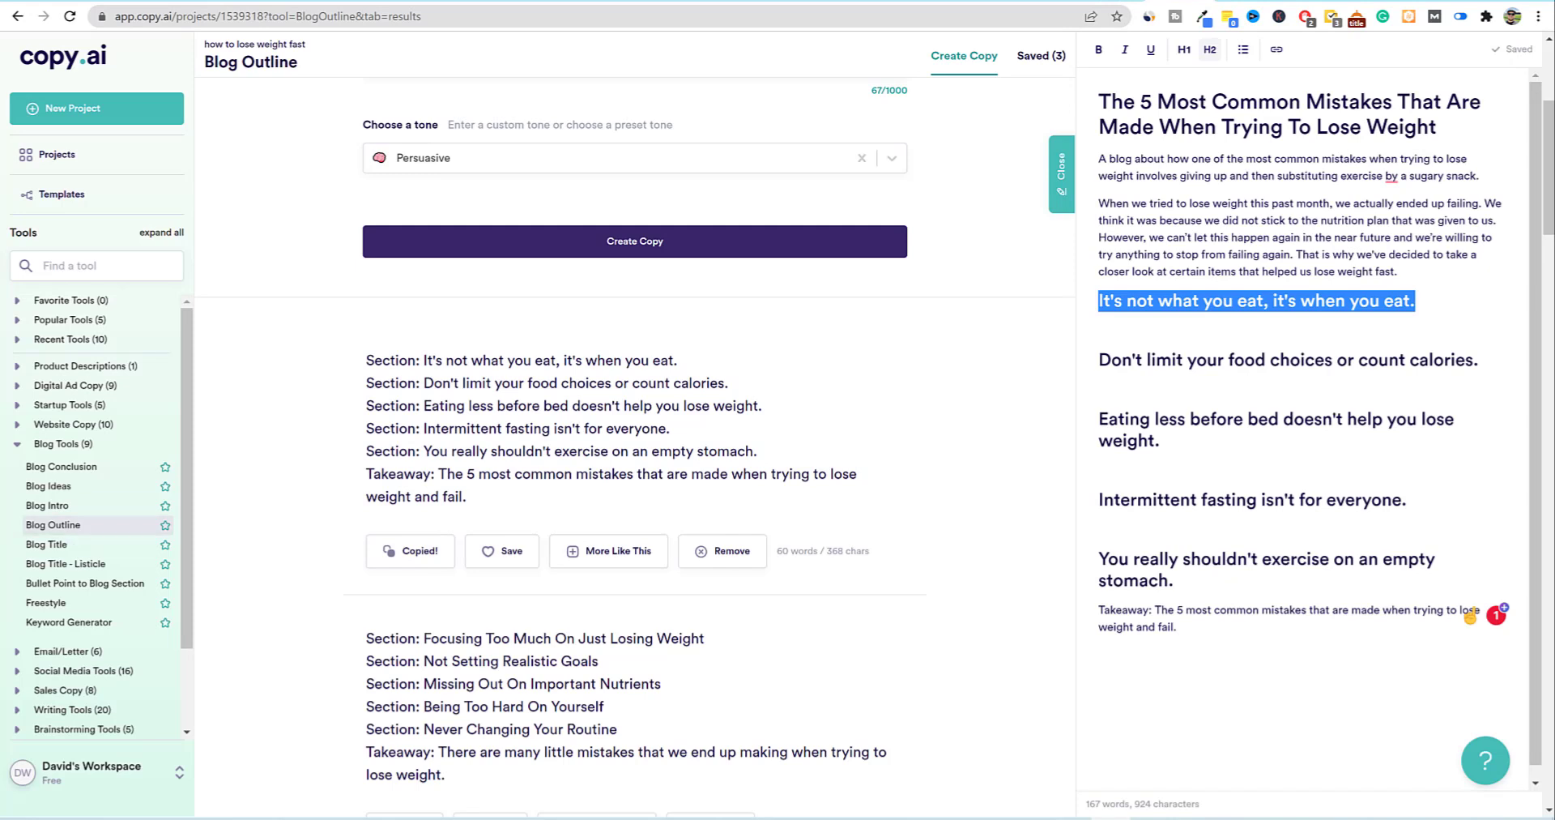
- Back in Copy.ai, generate paragraphs with the Bullet Point to Blog Section tool, using "It's not what you eat, it's when you eat." as the main point
scroll(635, 405, up, 1)
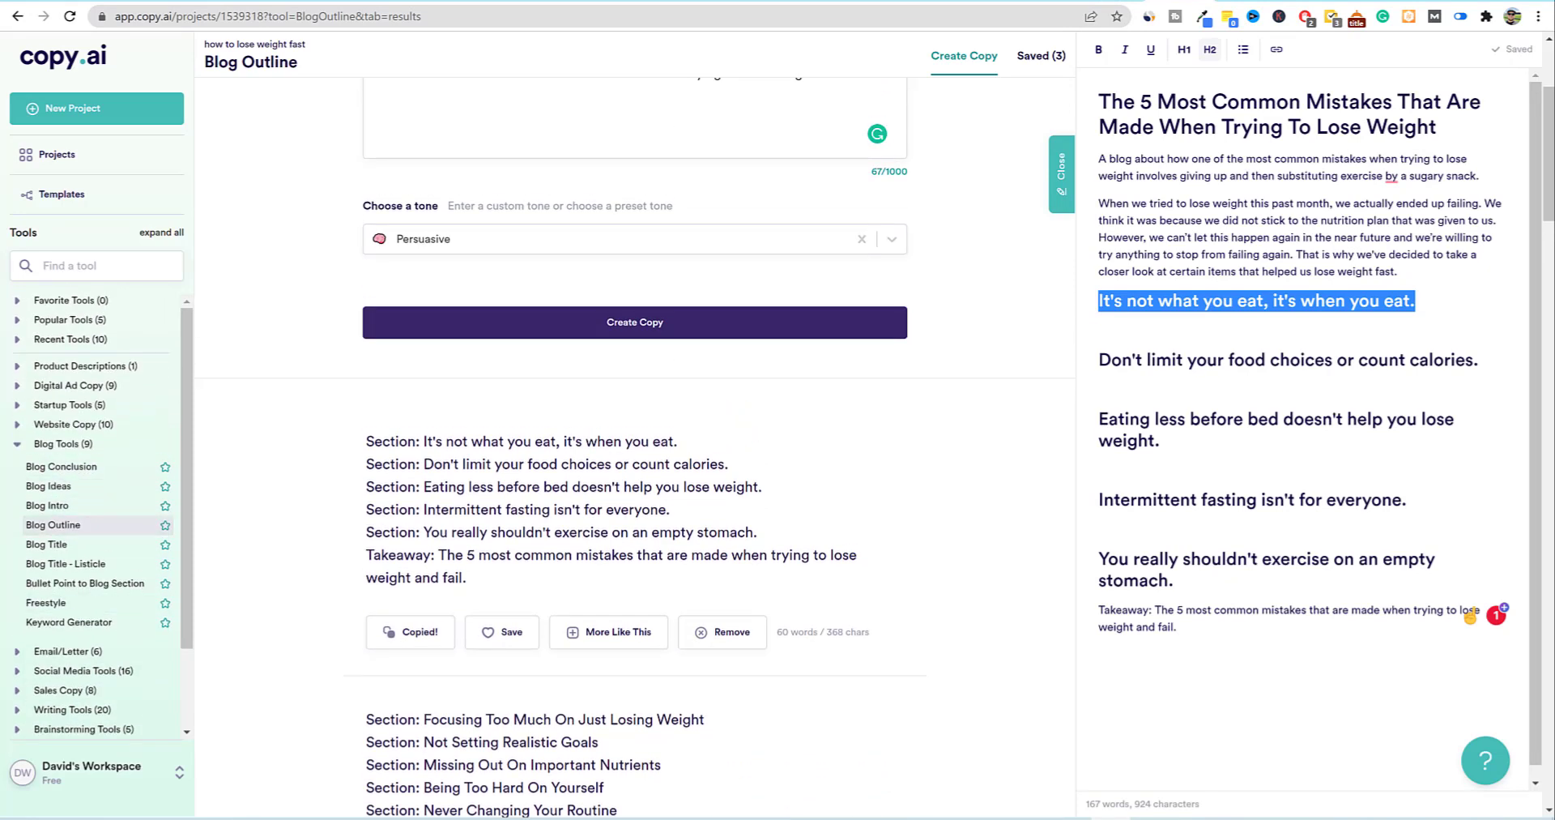
scroll(793, 362, down, 2)
scroll(613, 542, up, 2)
click(97, 584)
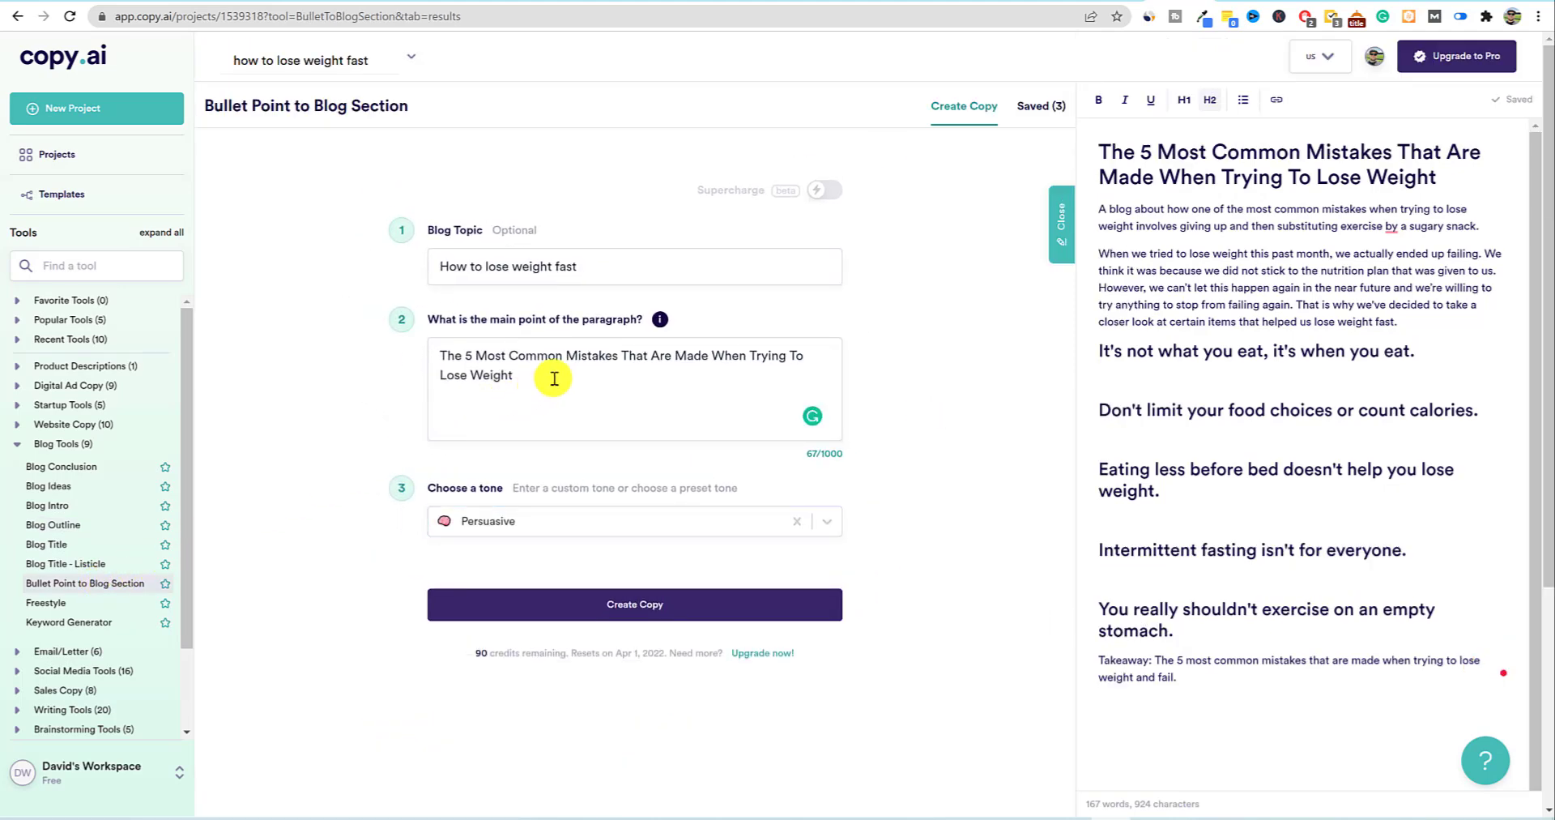
drag(554, 379, 421, 354)
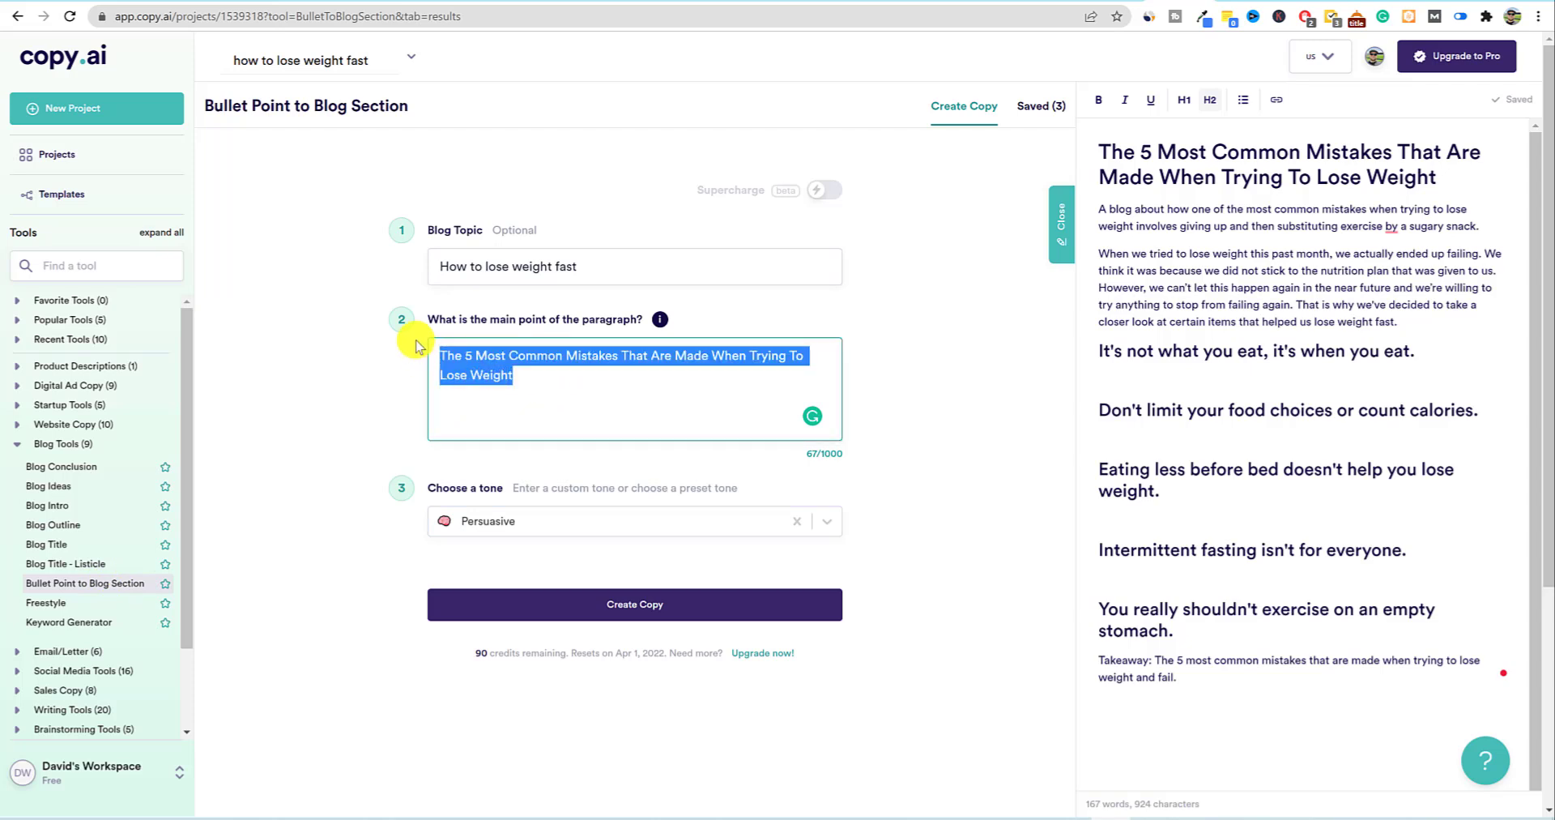
key(ctrl+v)
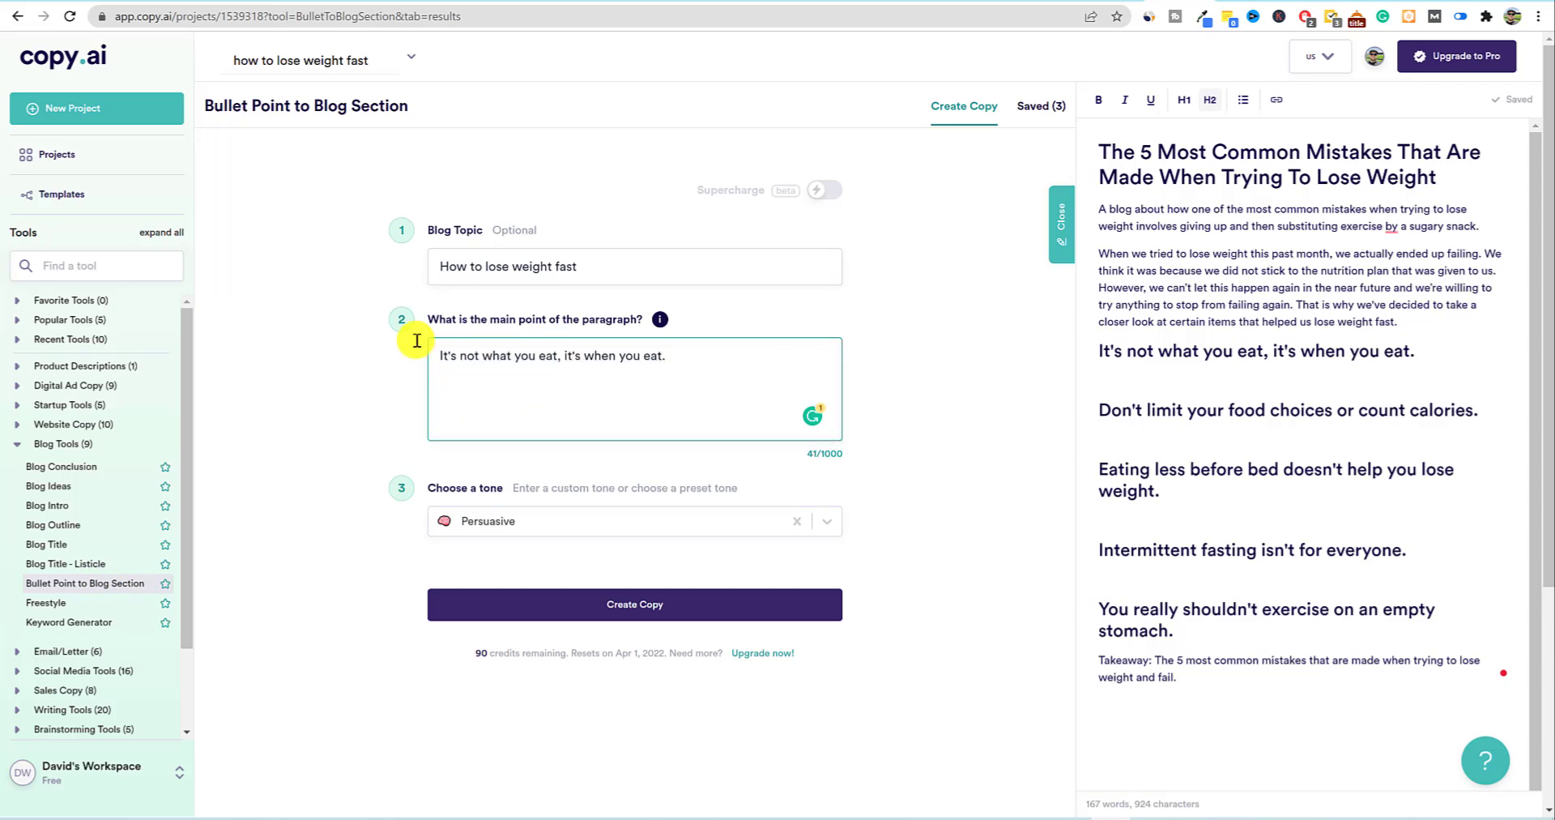
click(634, 606)
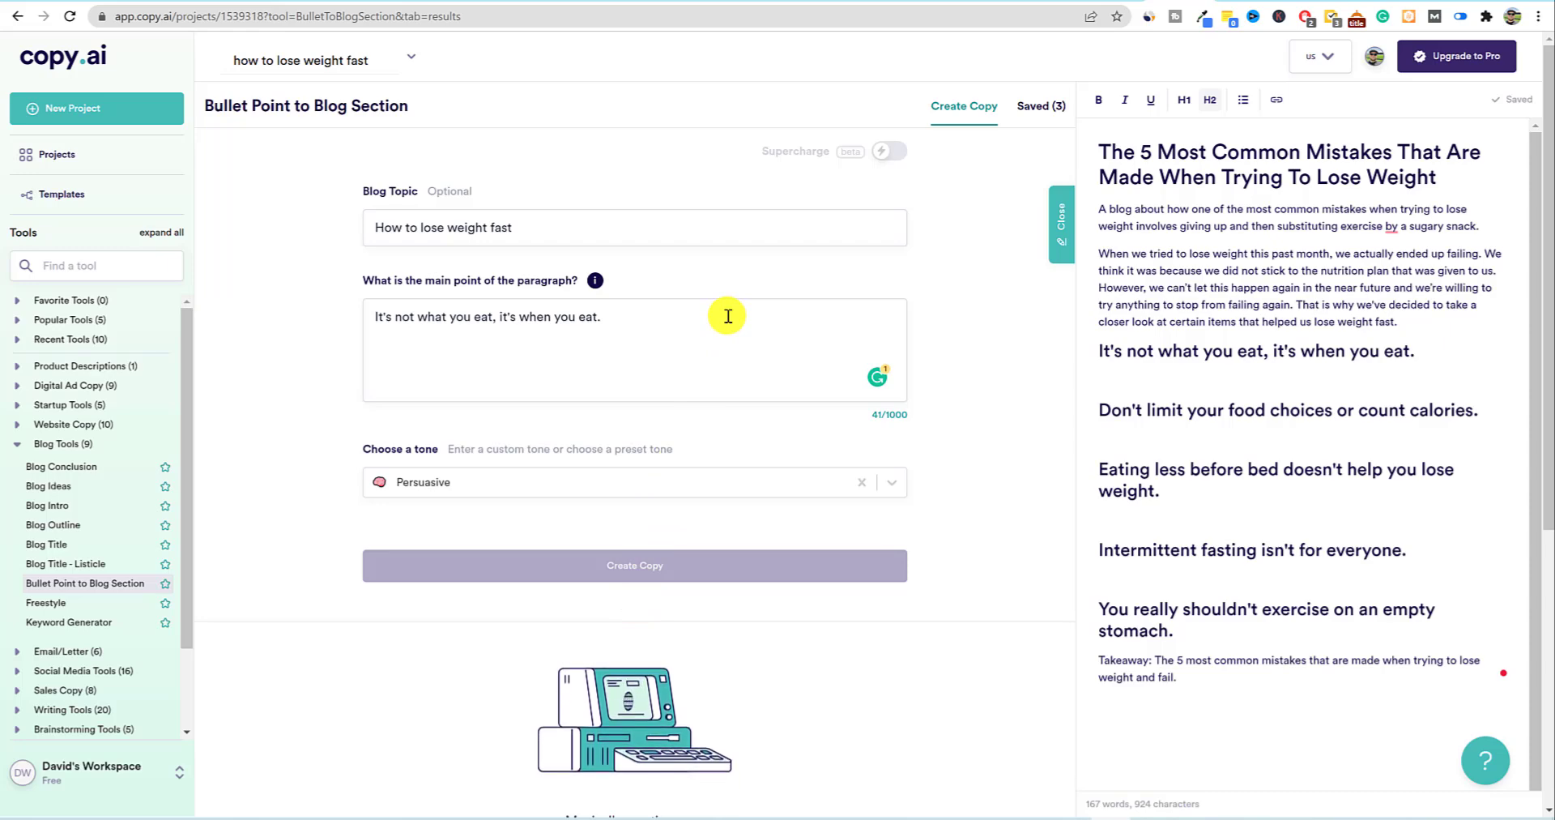
- Read through the generated blog sections to compare their length, content and fit with the first heading
scroll(727, 316, down, 13)
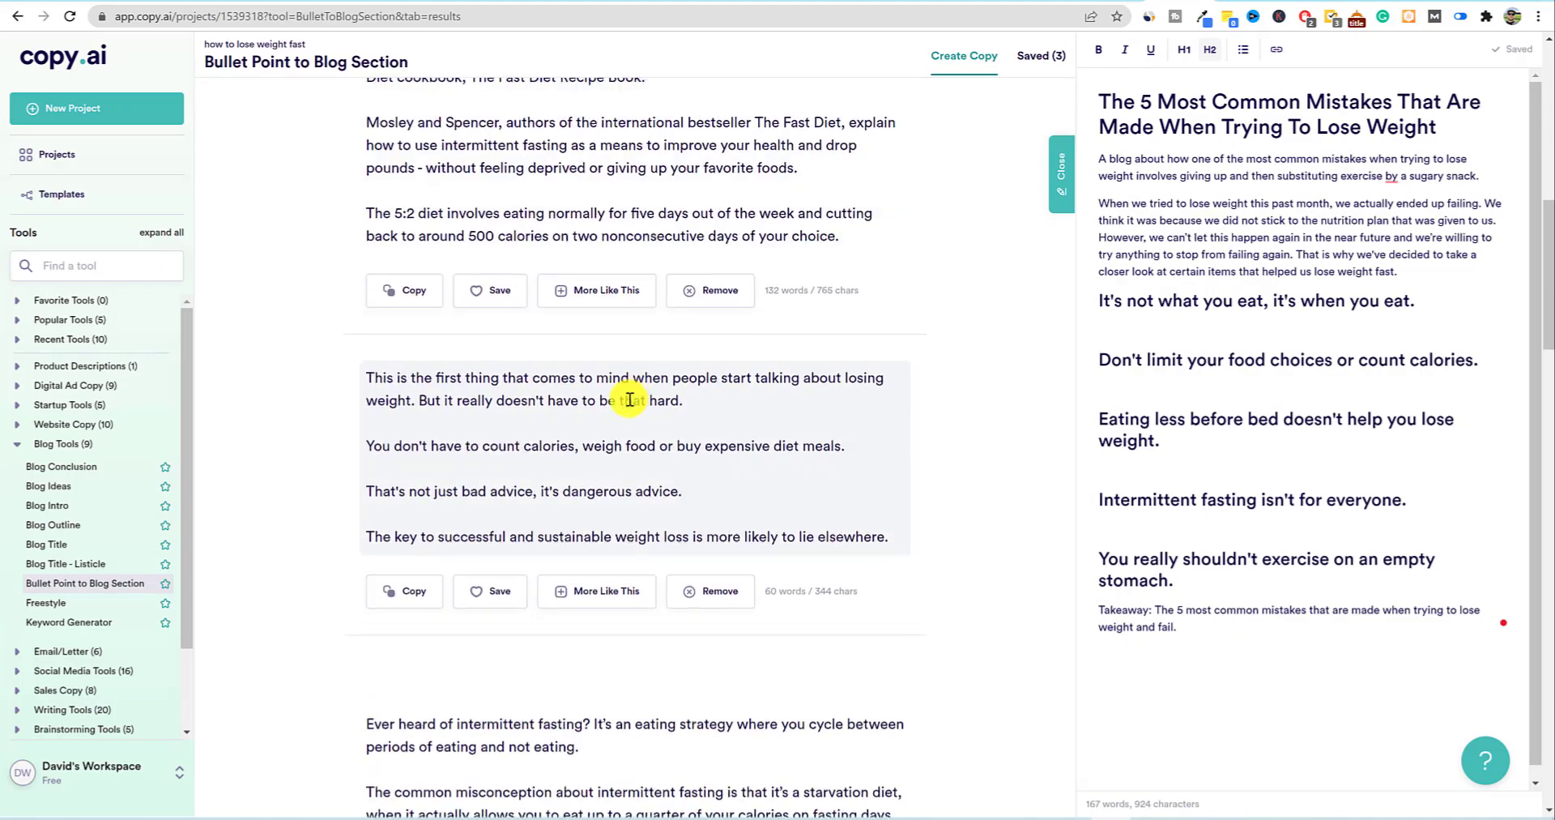
scroll(627, 402, down, 10)
scroll(636, 405, up, 10)
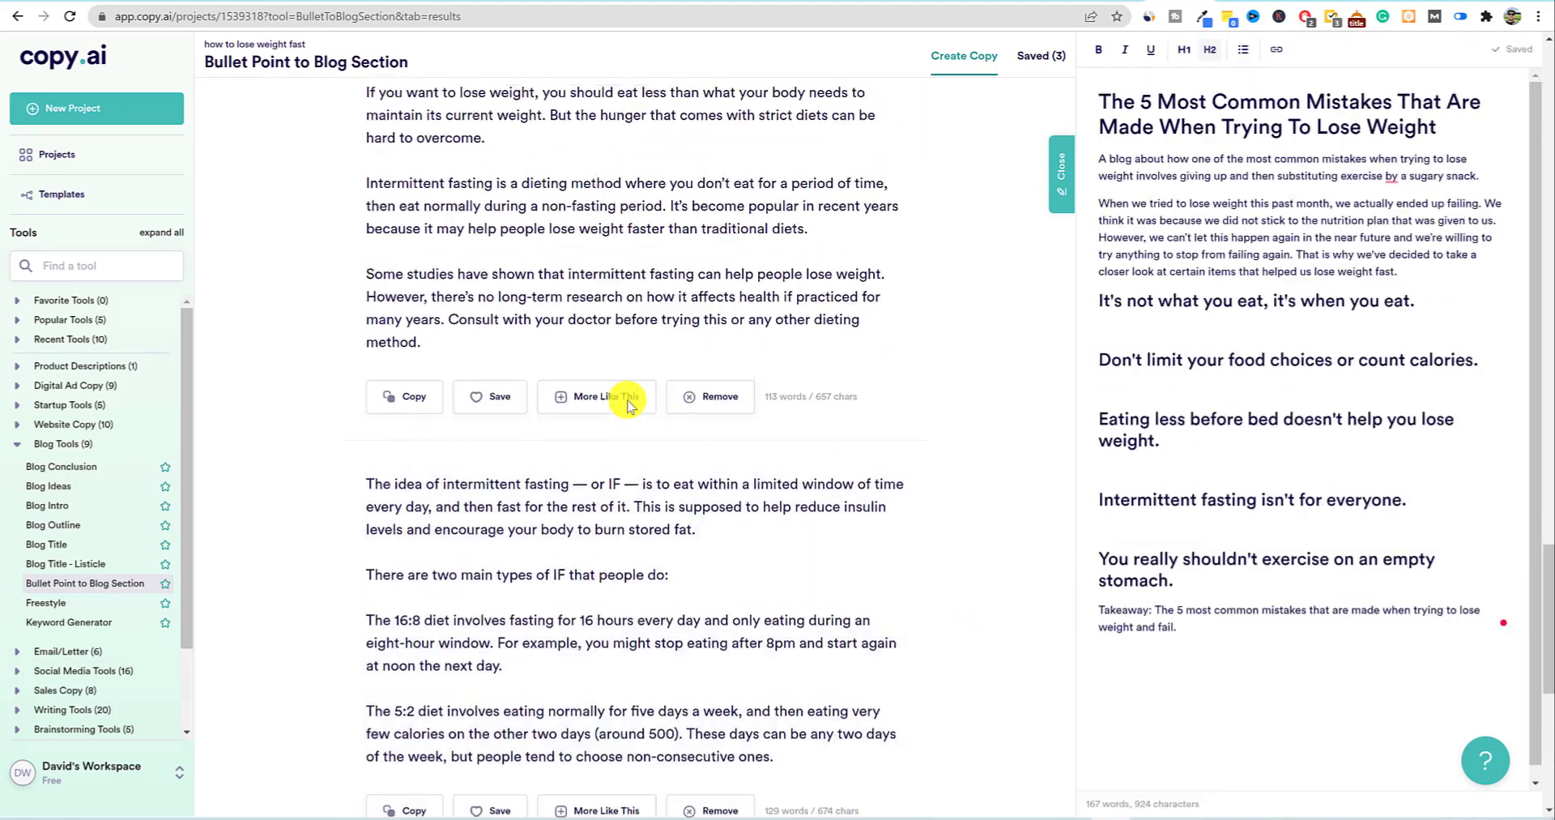
scroll(645, 408, up, 10)
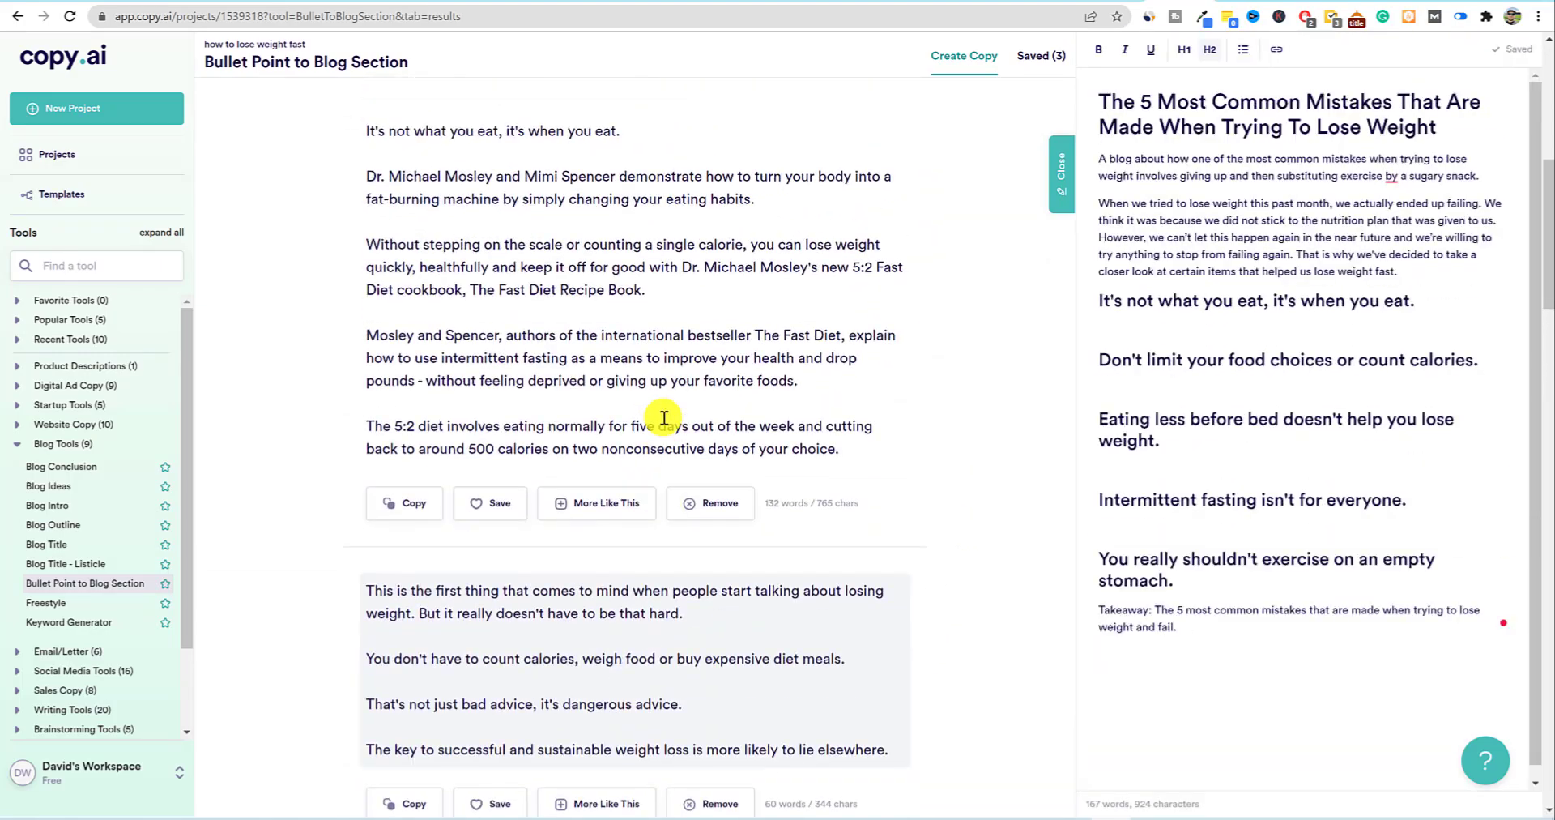
scroll(664, 417, down, 2)
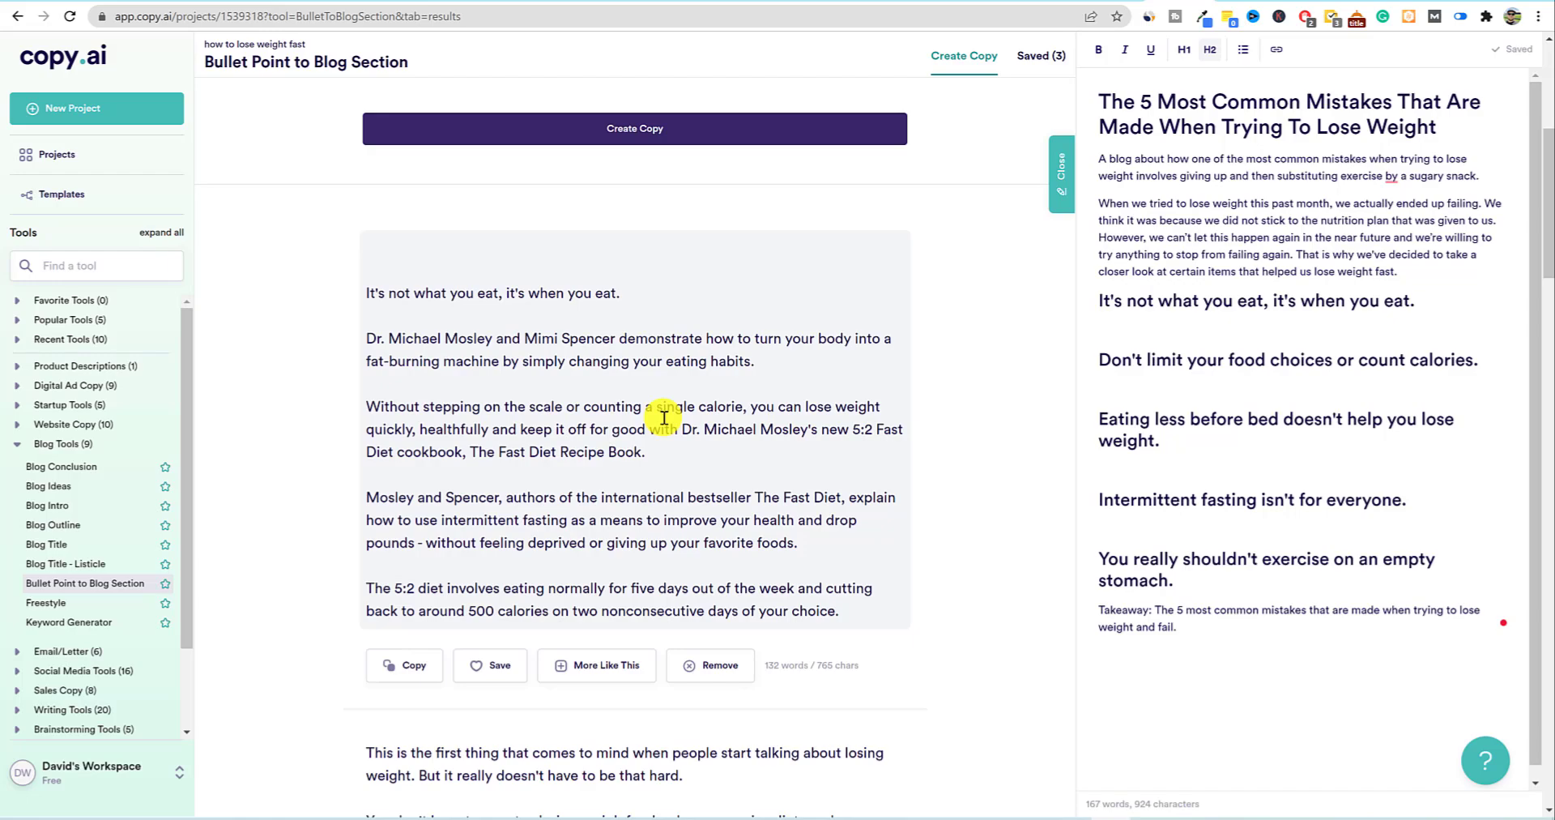
scroll(664, 417, down, 10)
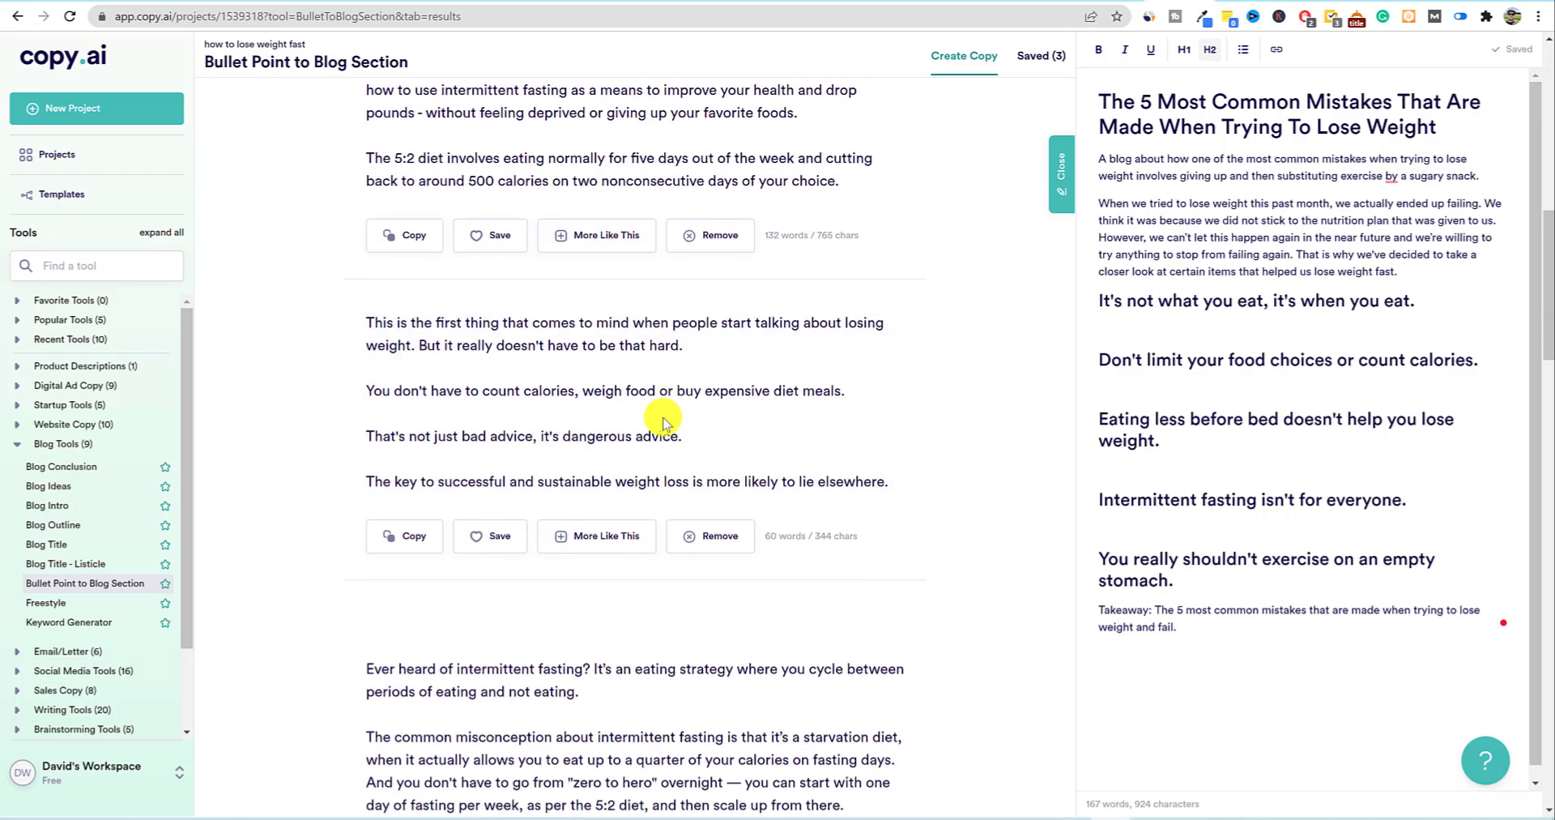
scroll(663, 417, down, 1)
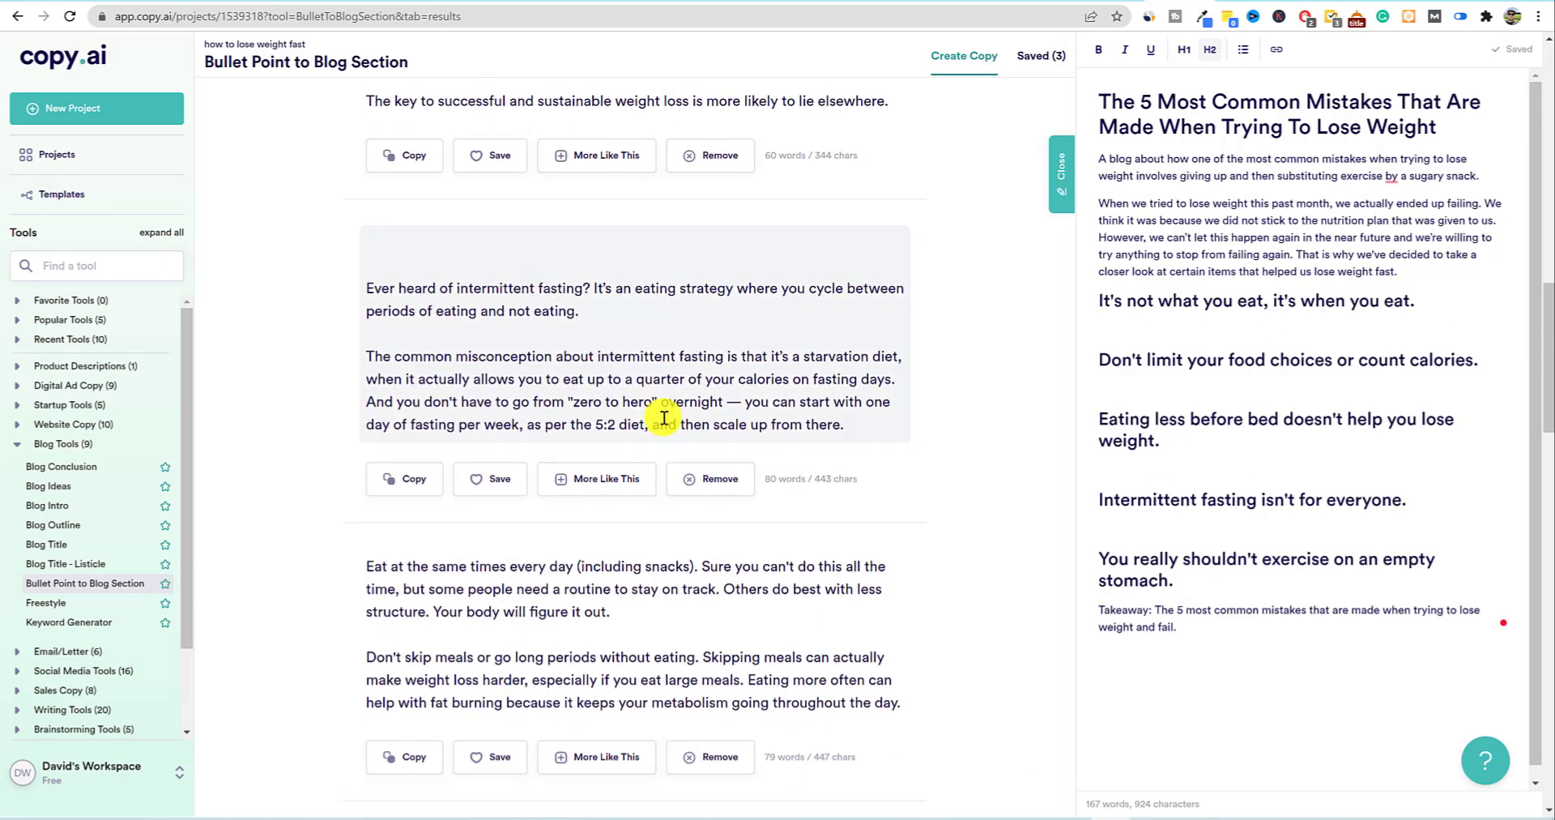
scroll(664, 417, down, 2)
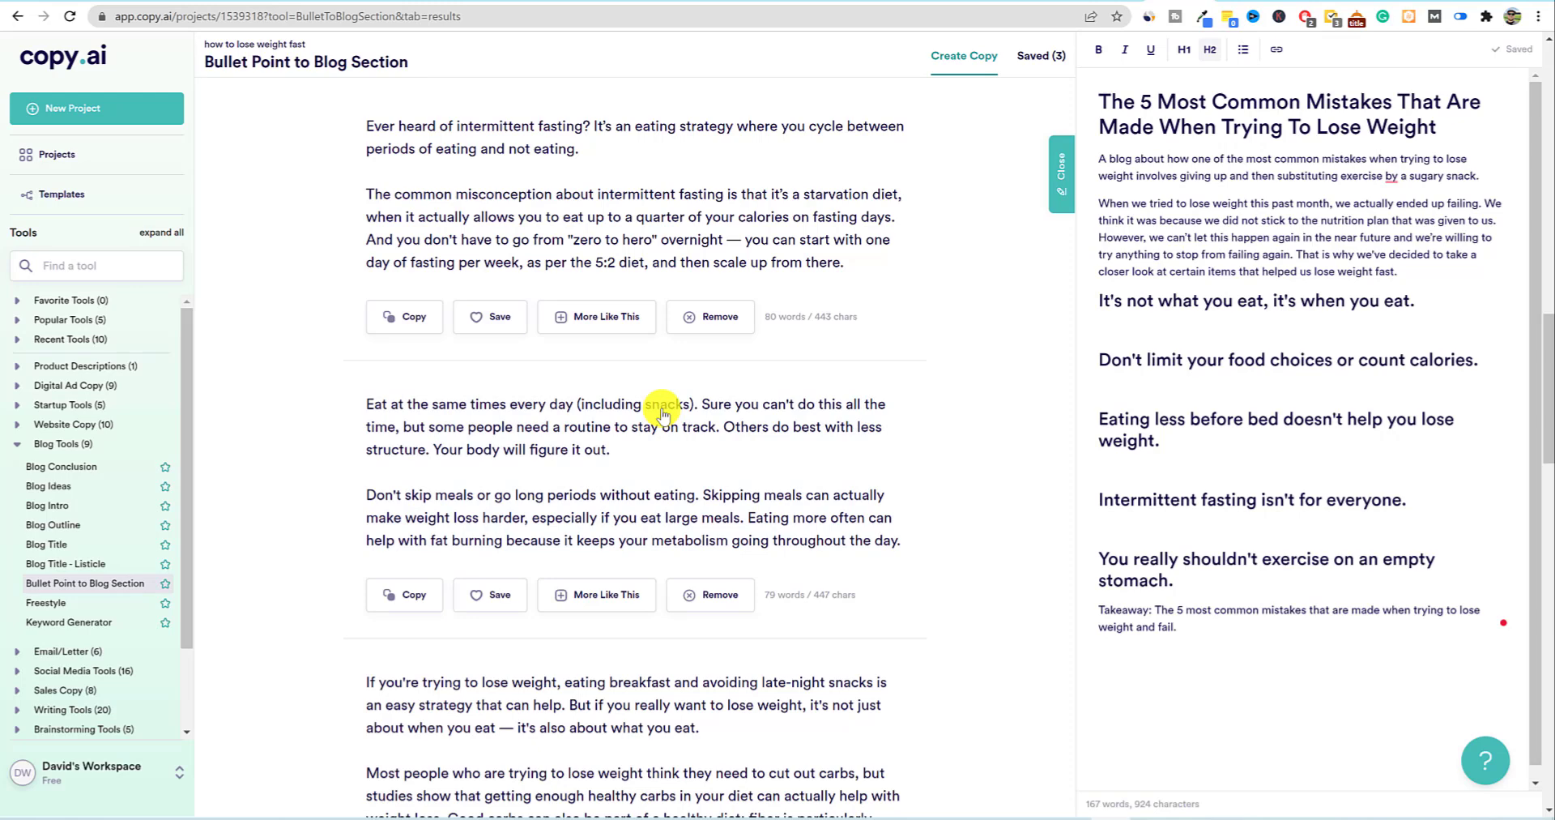
scroll(663, 413, down, 3)
scroll(625, 434, down, 2)
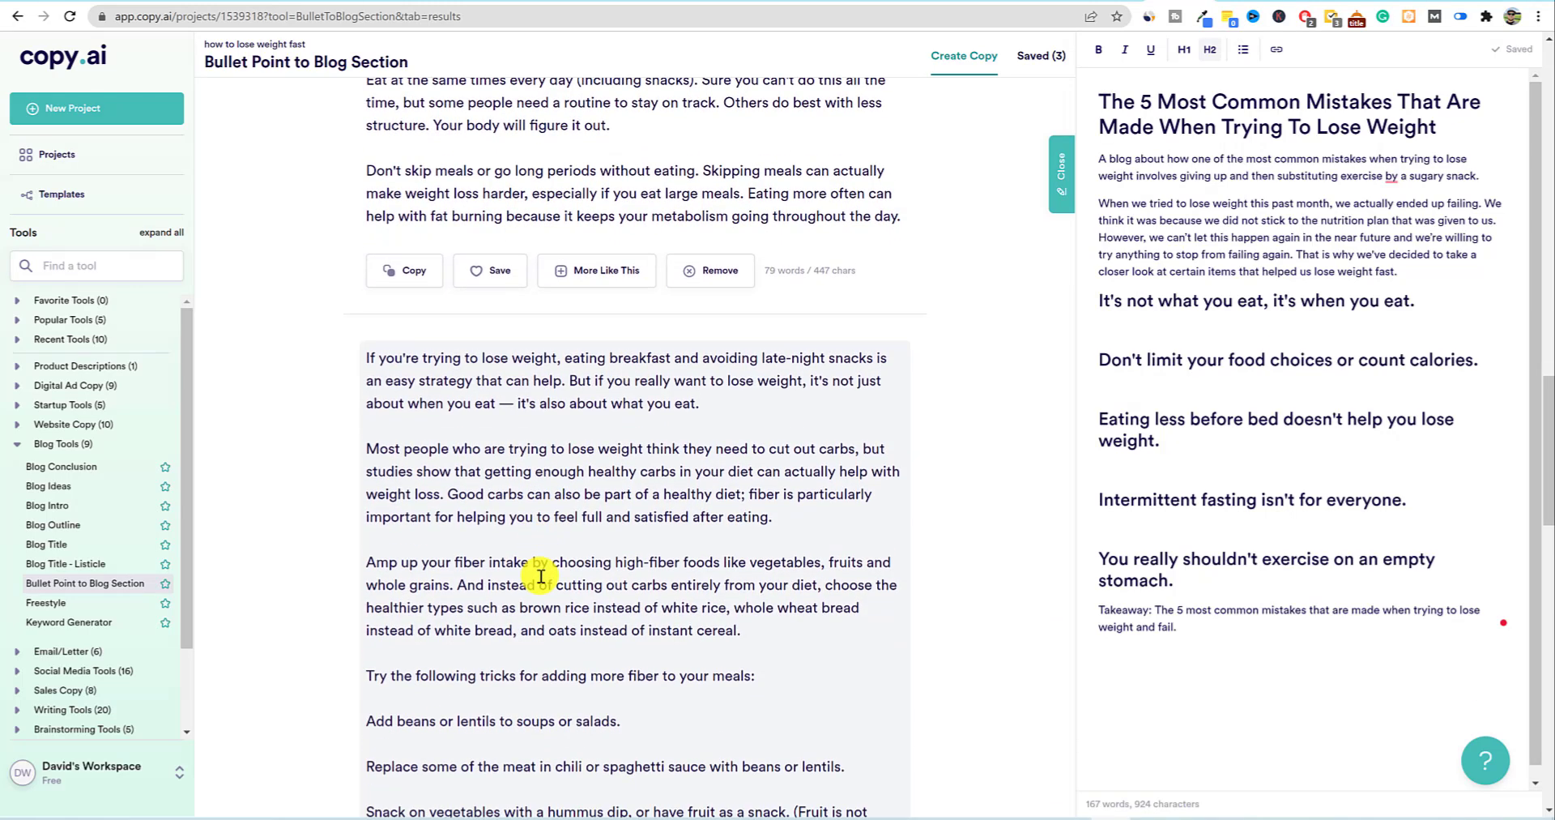
- Insert the generated section beginning "If you're trying to lose weight, eating breakfast" beneath the document heading "It's not what you eat, it's when you eat."
scroll(541, 576, down, 2)
scroll(567, 632, up, 2)
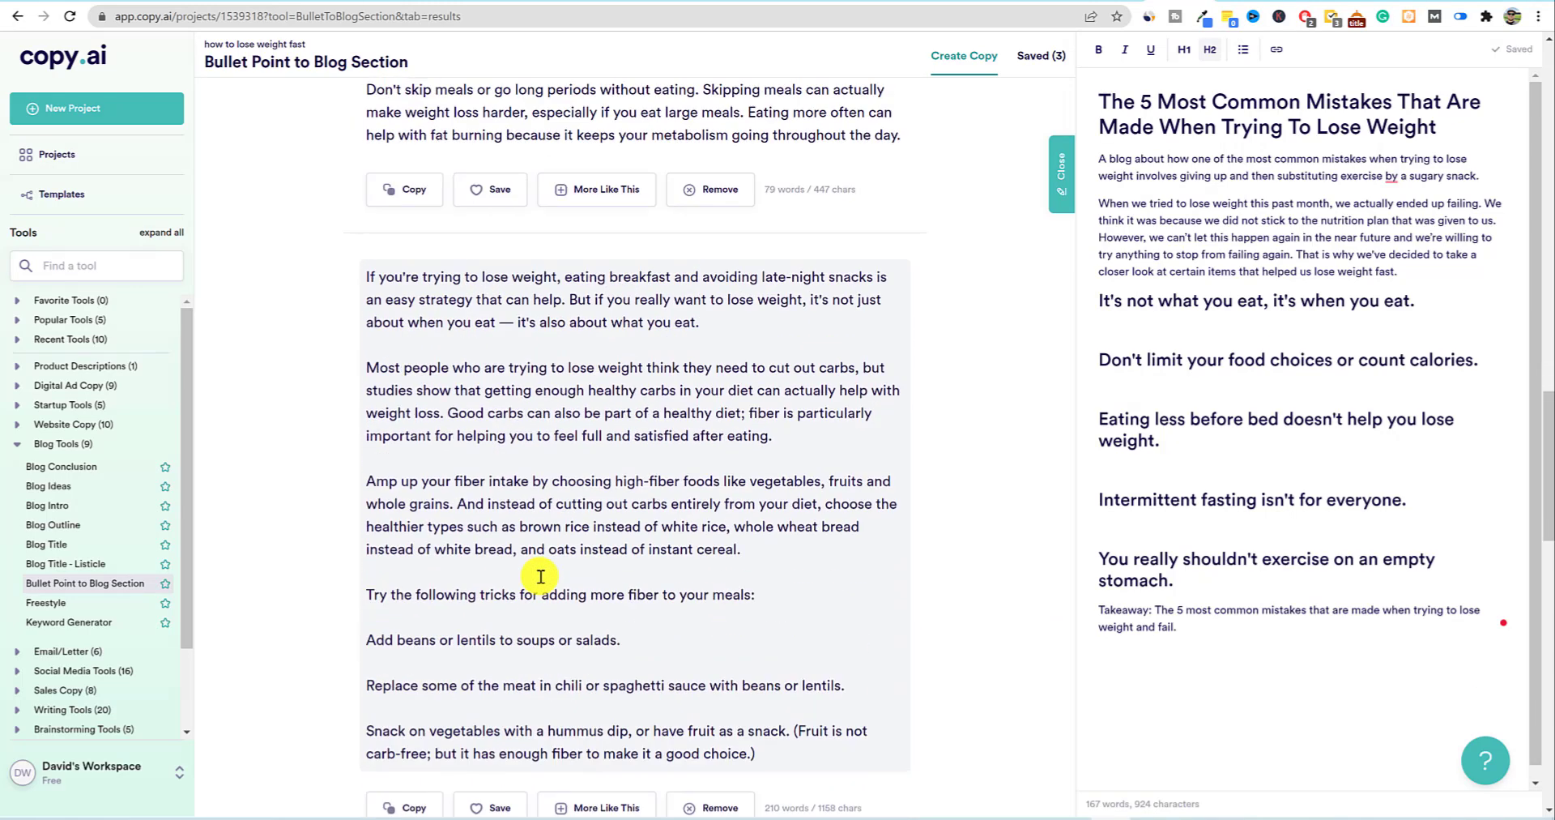
scroll(569, 733, down, 1)
click(417, 726)
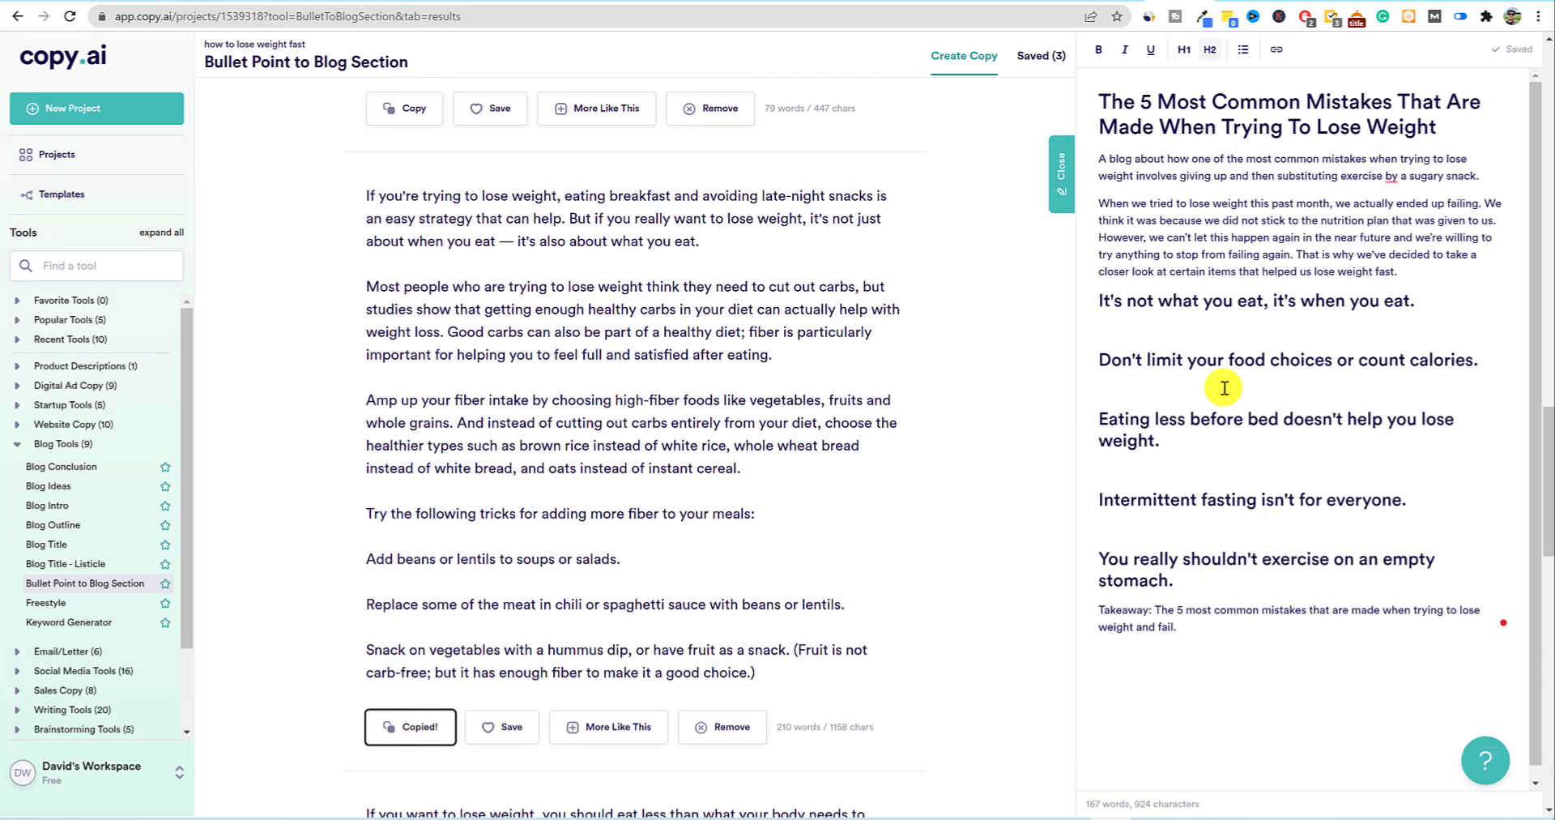
click(1427, 301)
key(Return)
key(ctrl+v)
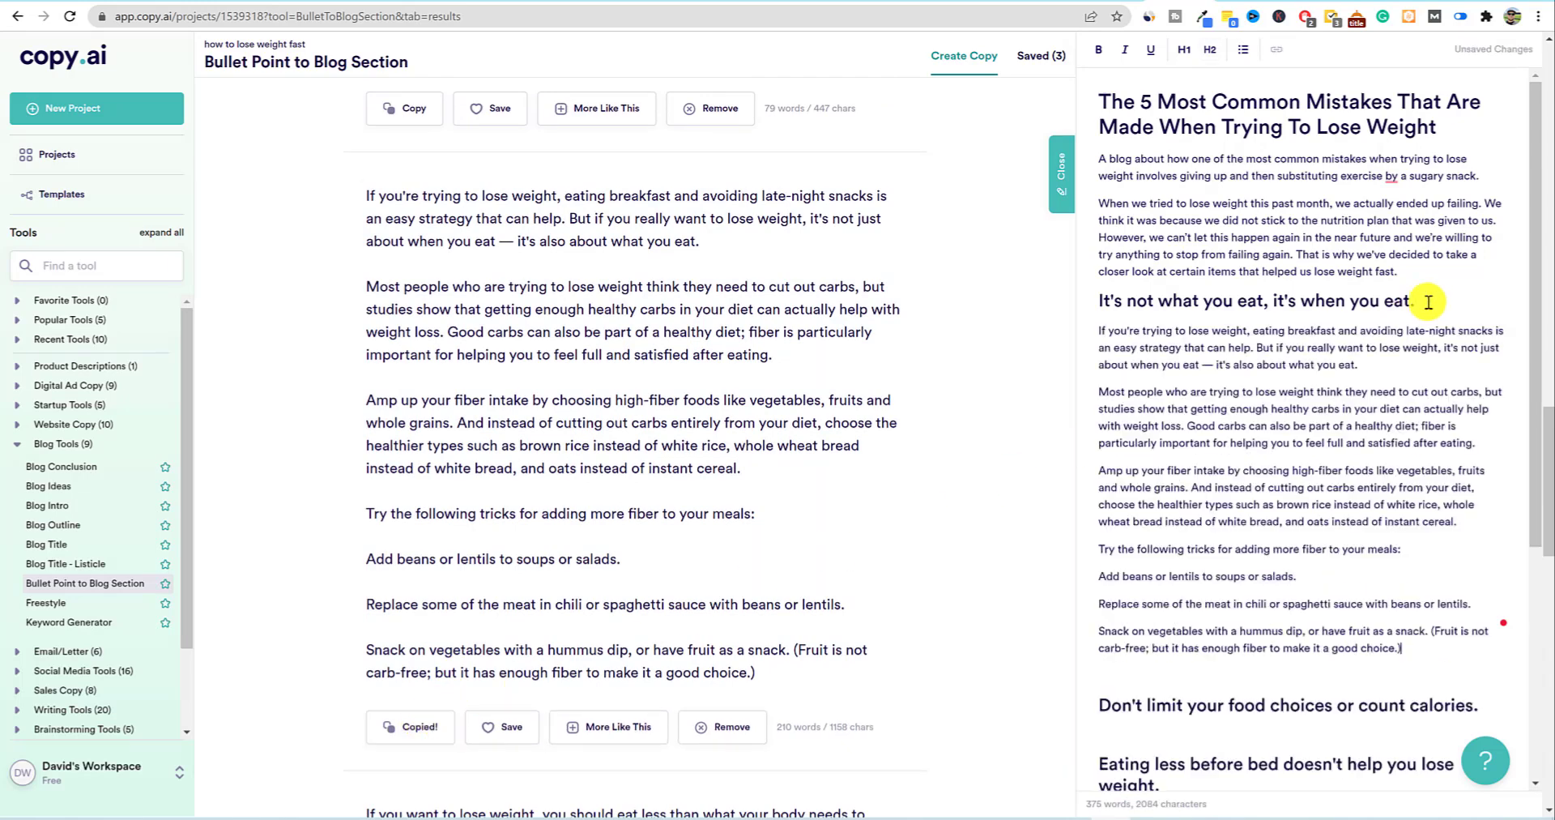
- Copy the text of the document's second section heading, "Don't limit your food choices or count calories."
scroll(1427, 302, down, 2)
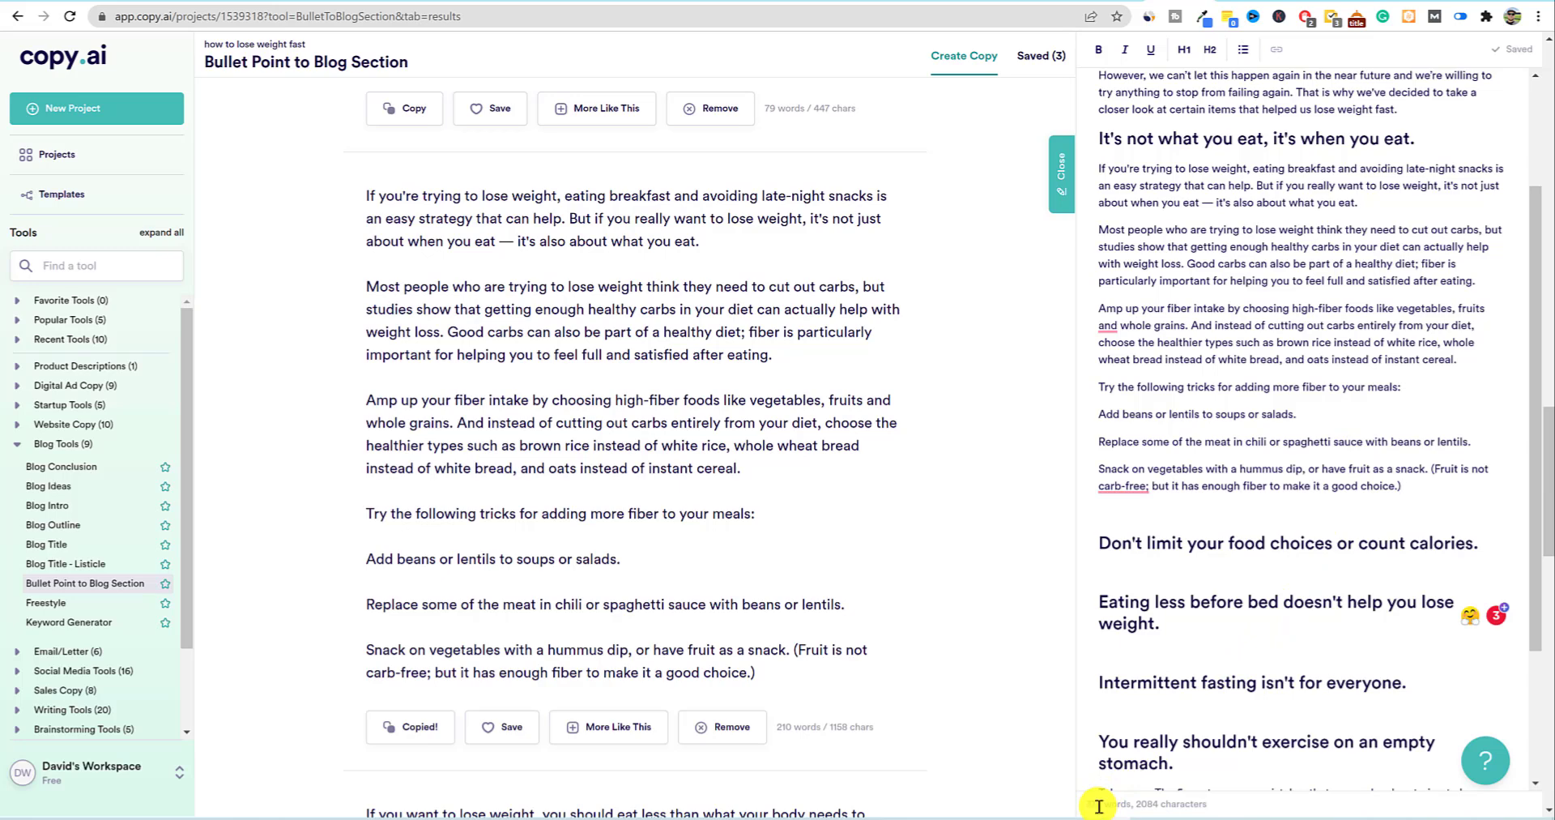
drag(1479, 544, 1079, 548)
key(ctrl+c)
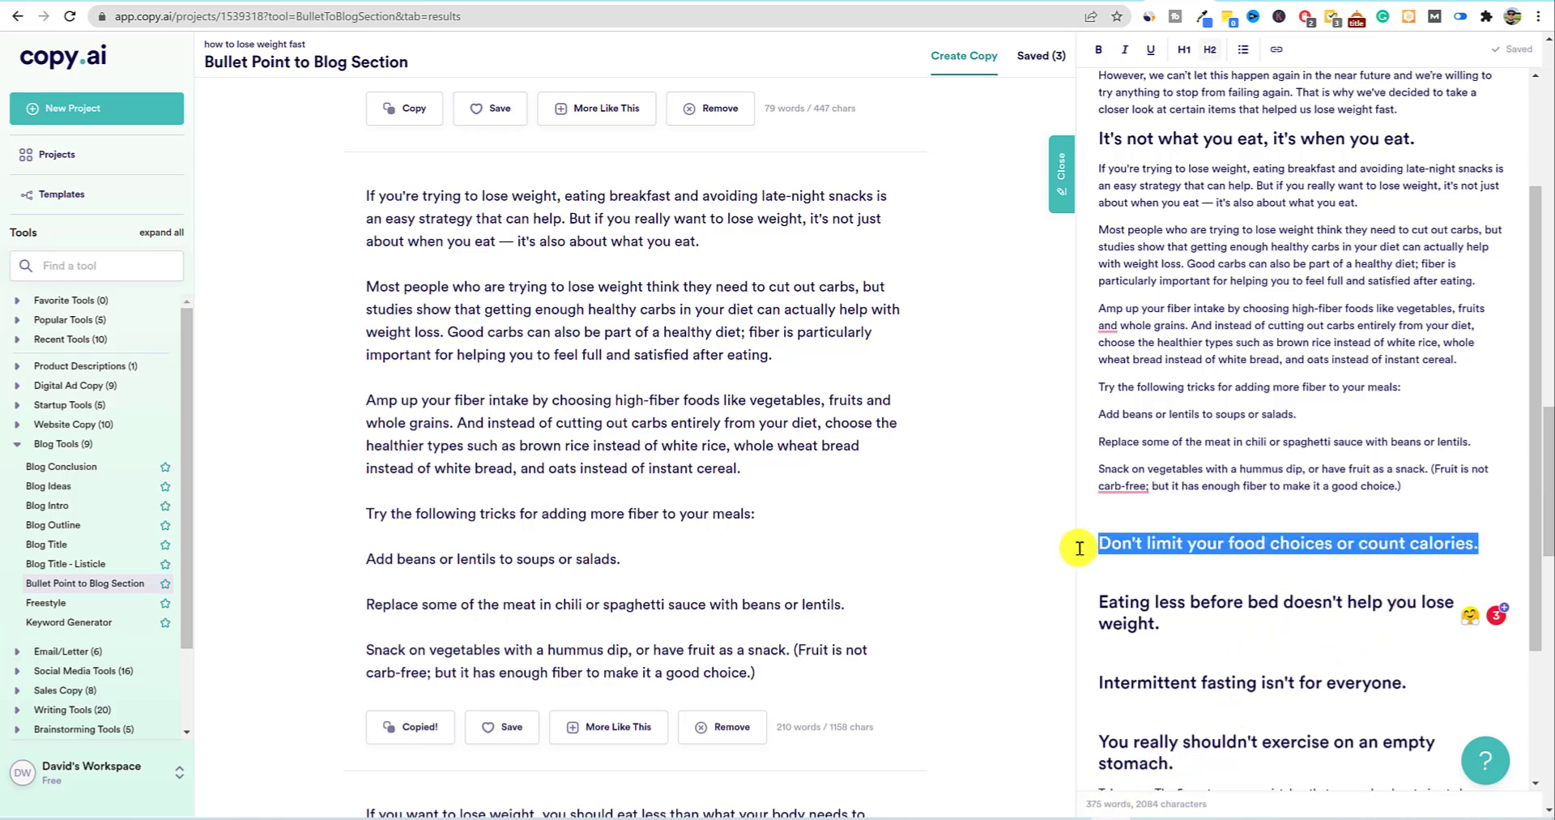
scroll(609, 511, up, 8)
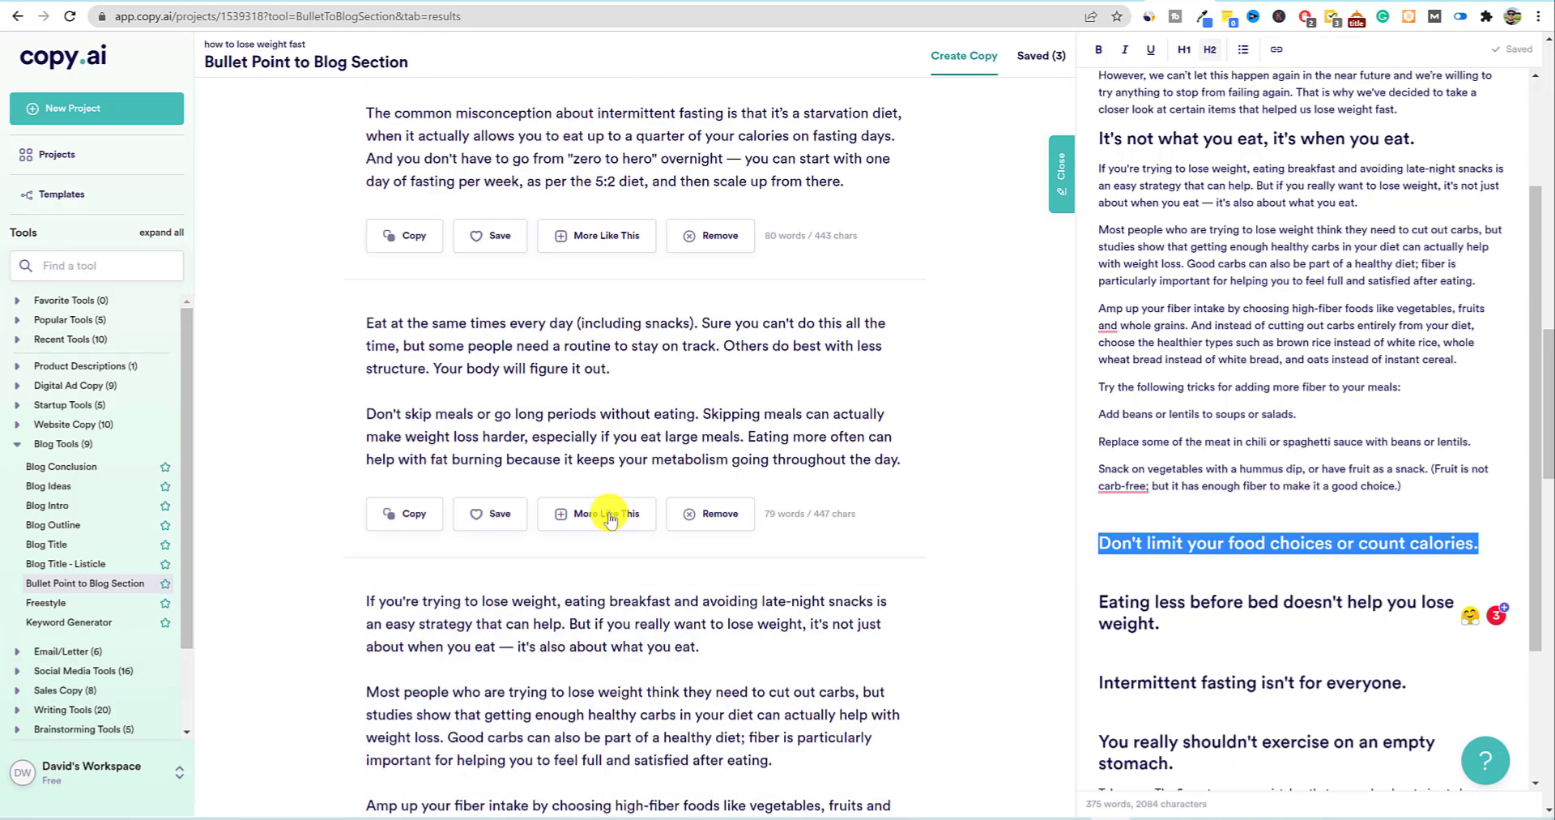
scroll(608, 512, up, 5)
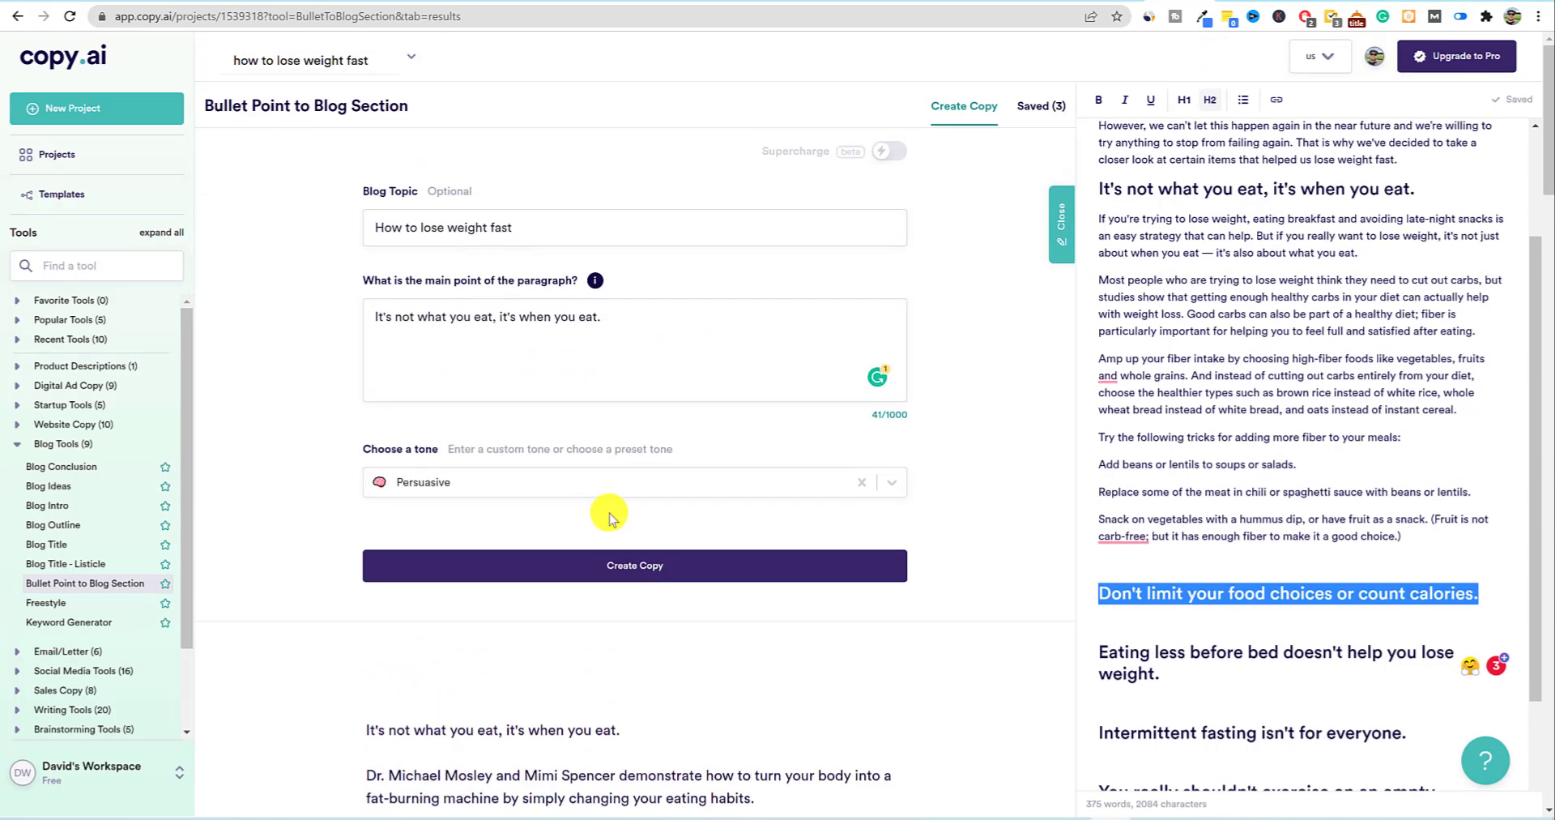
- Collapse and reopen the document editor, and add an empty line beneath the heading "Don't limit your food choices or count calories."
click(1061, 219)
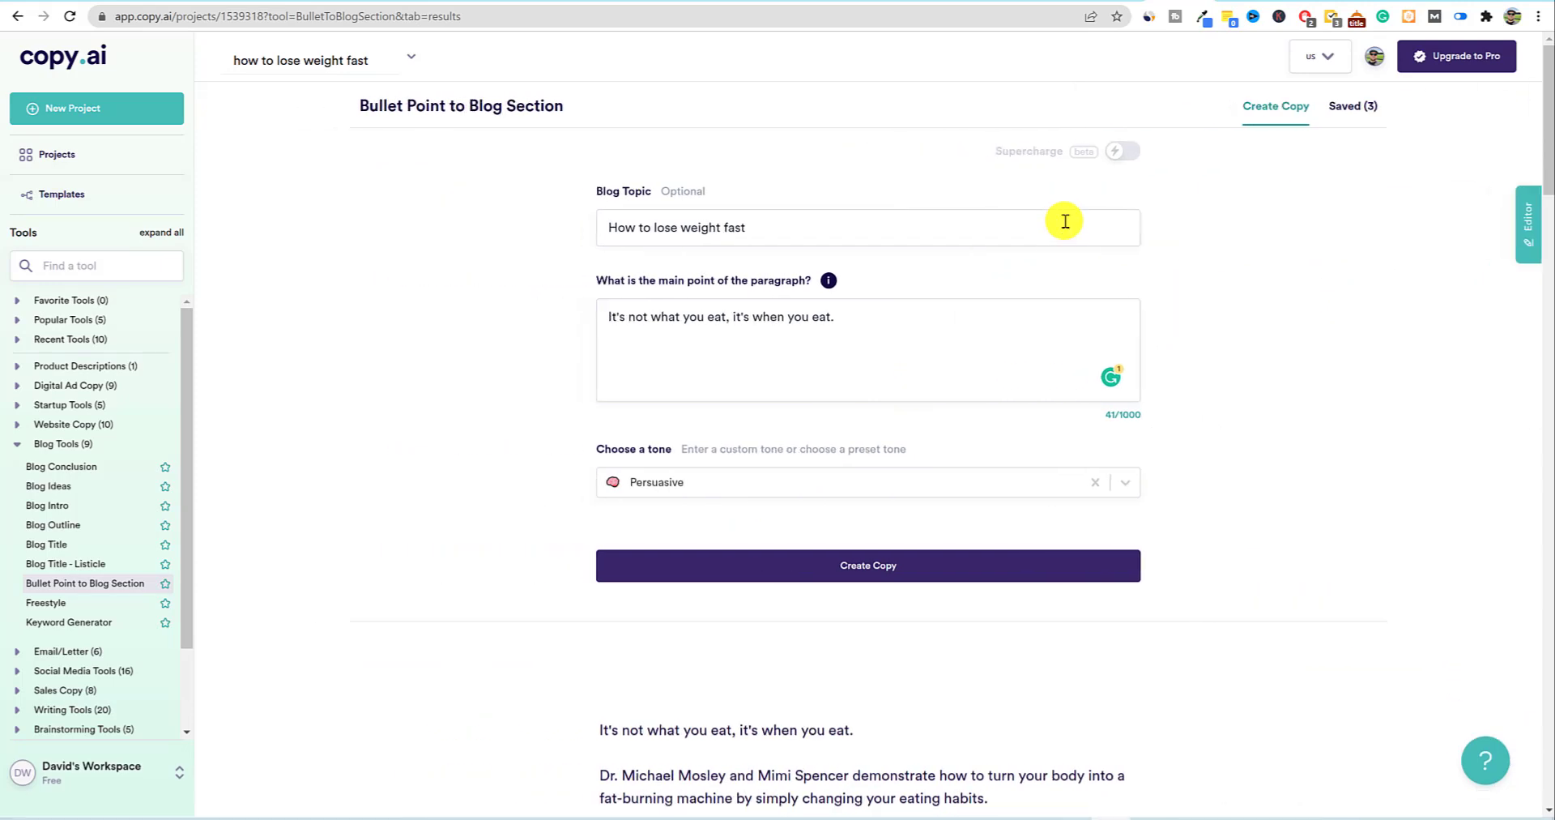
click(1525, 240)
scroll(1514, 437, down, 3)
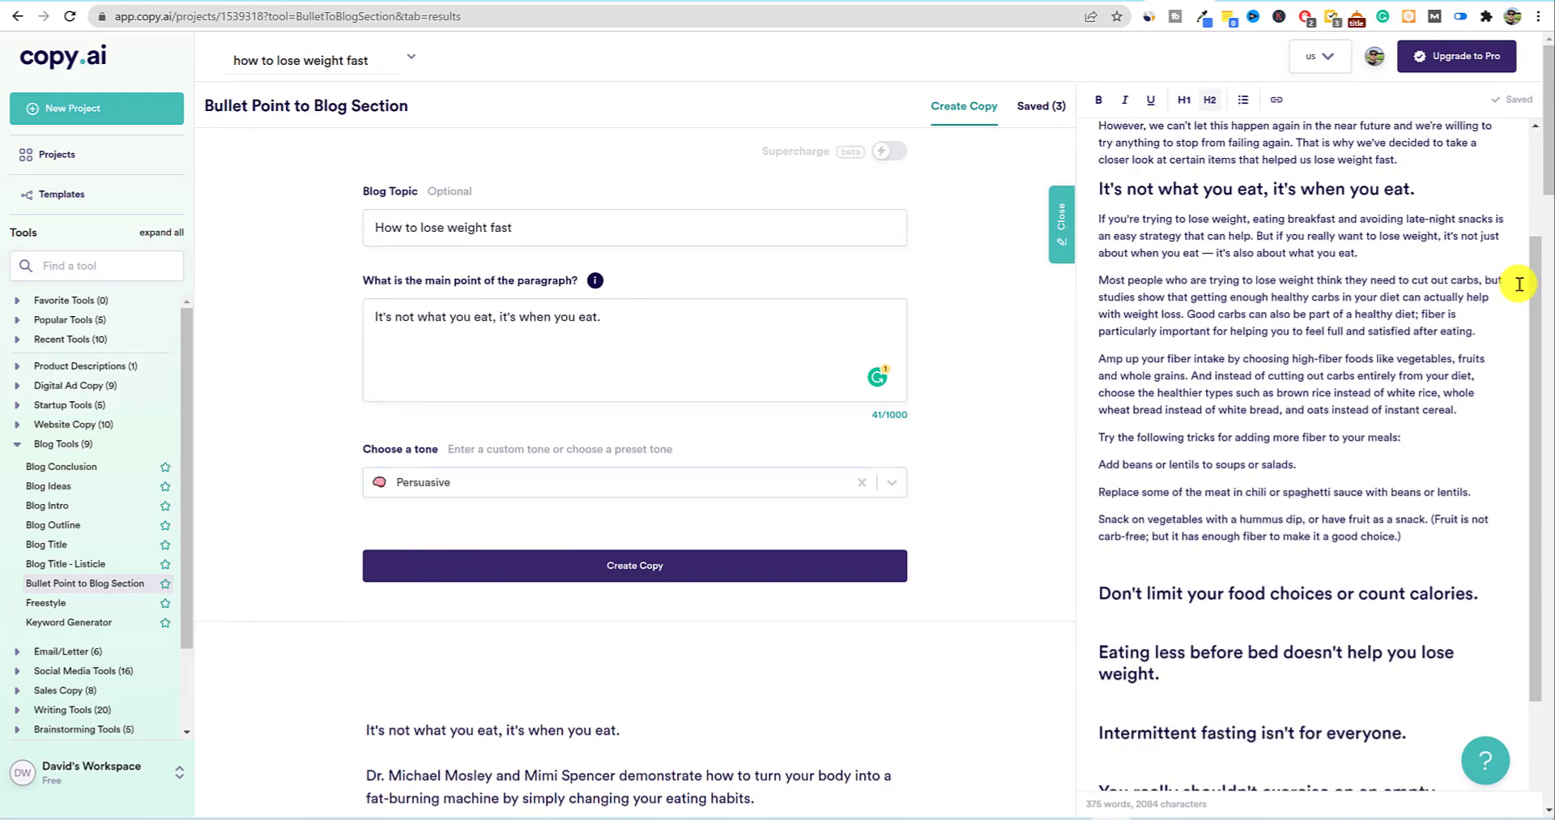
key(Return)
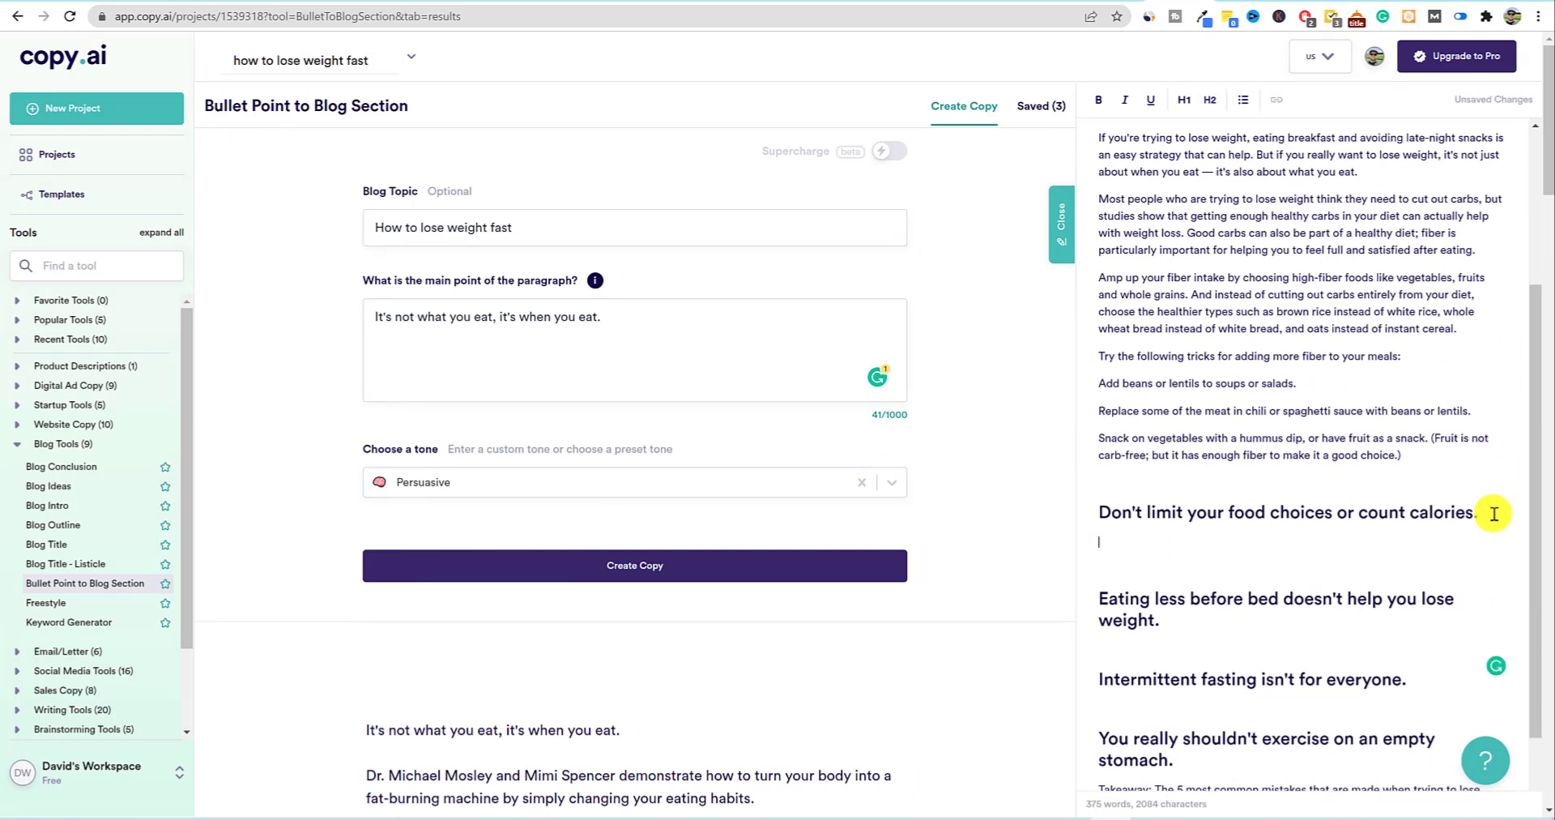
- Generate blog sections with "Don't limit your food choices or count calories." as the main point of the paragraph
click(580, 318)
key(ctrl+a)
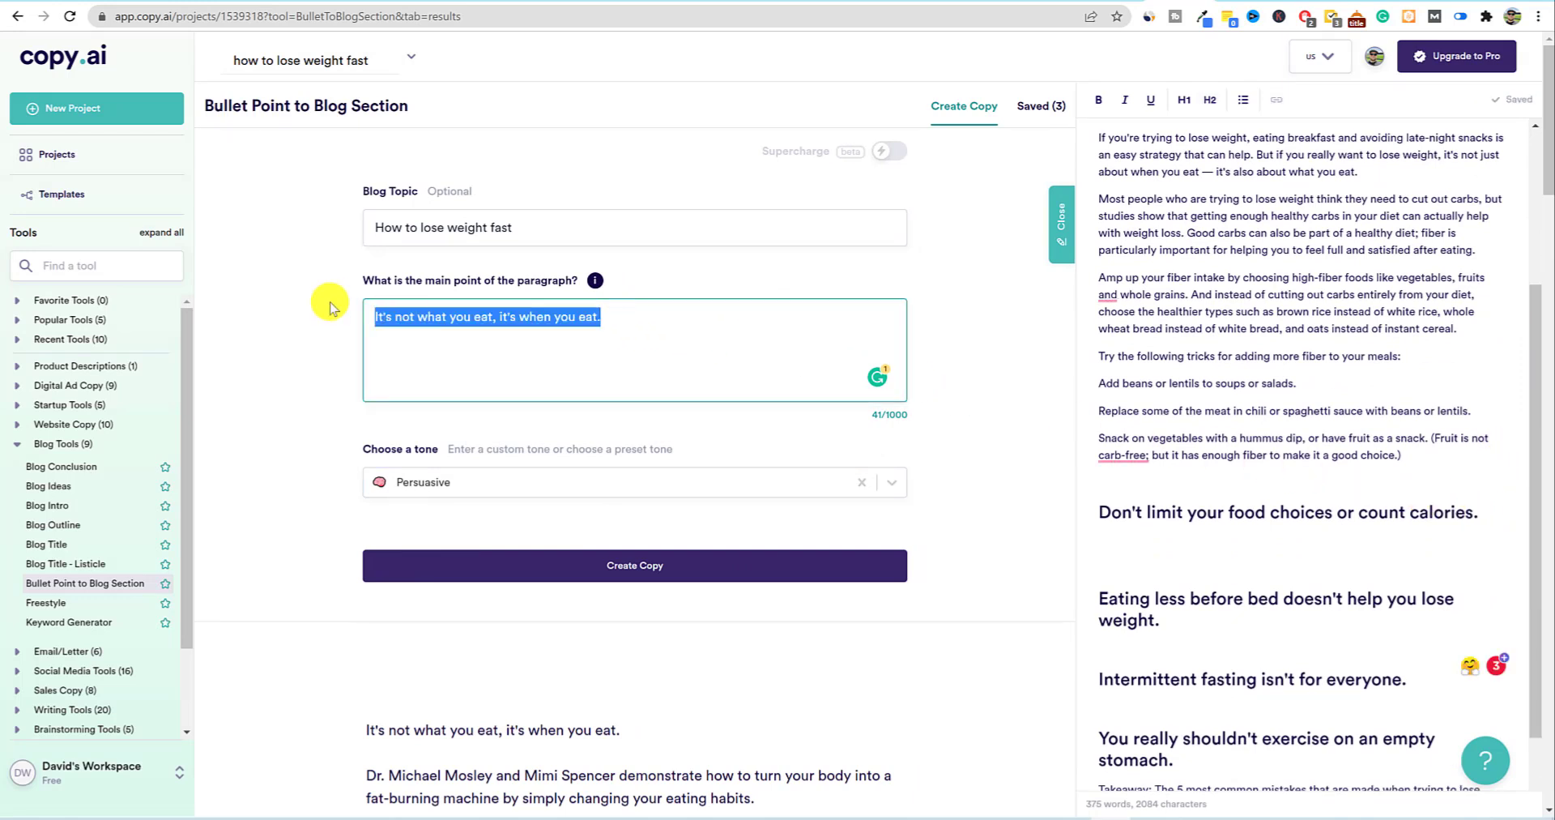
key(ctrl+v)
click(636, 572)
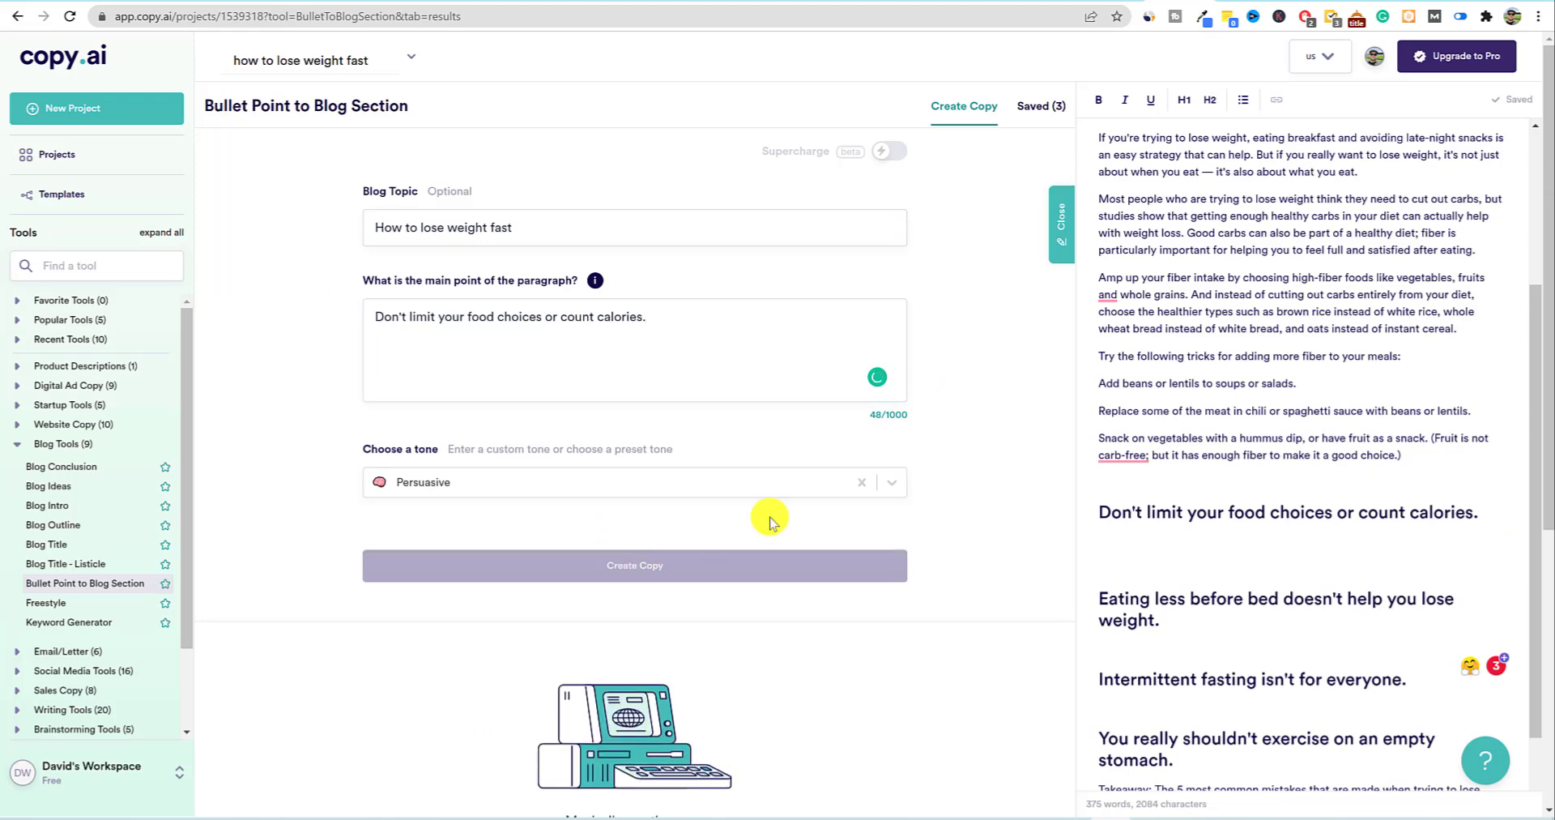
- Insert the generated plant-based diet section with its numbered tips beneath the heading "Don't limit your food choices or count calories."
scroll(600, 567, down, 6)
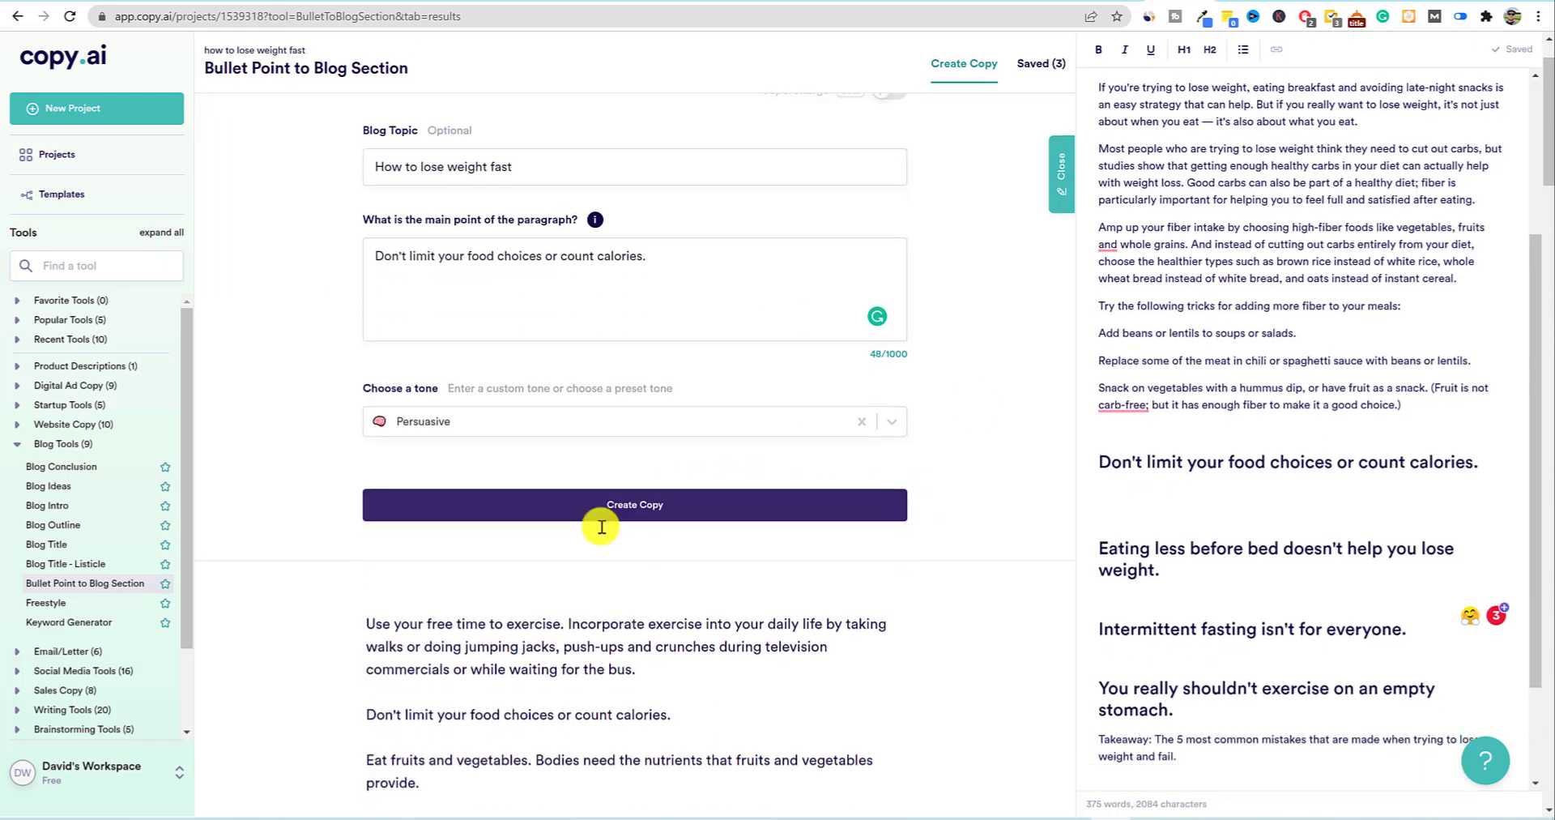
scroll(599, 527, down, 3)
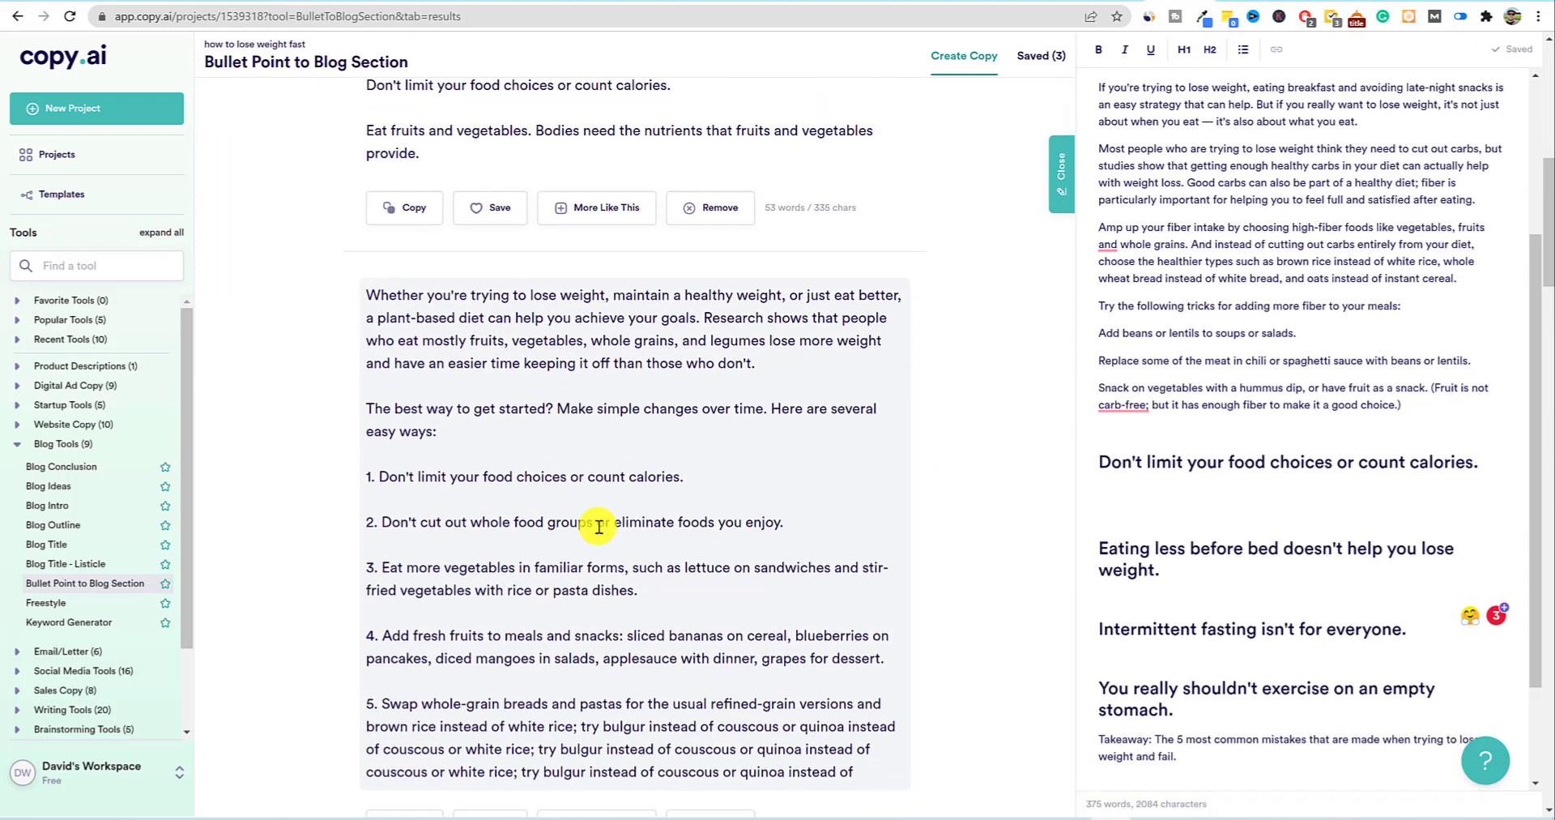
scroll(599, 527, down, 2)
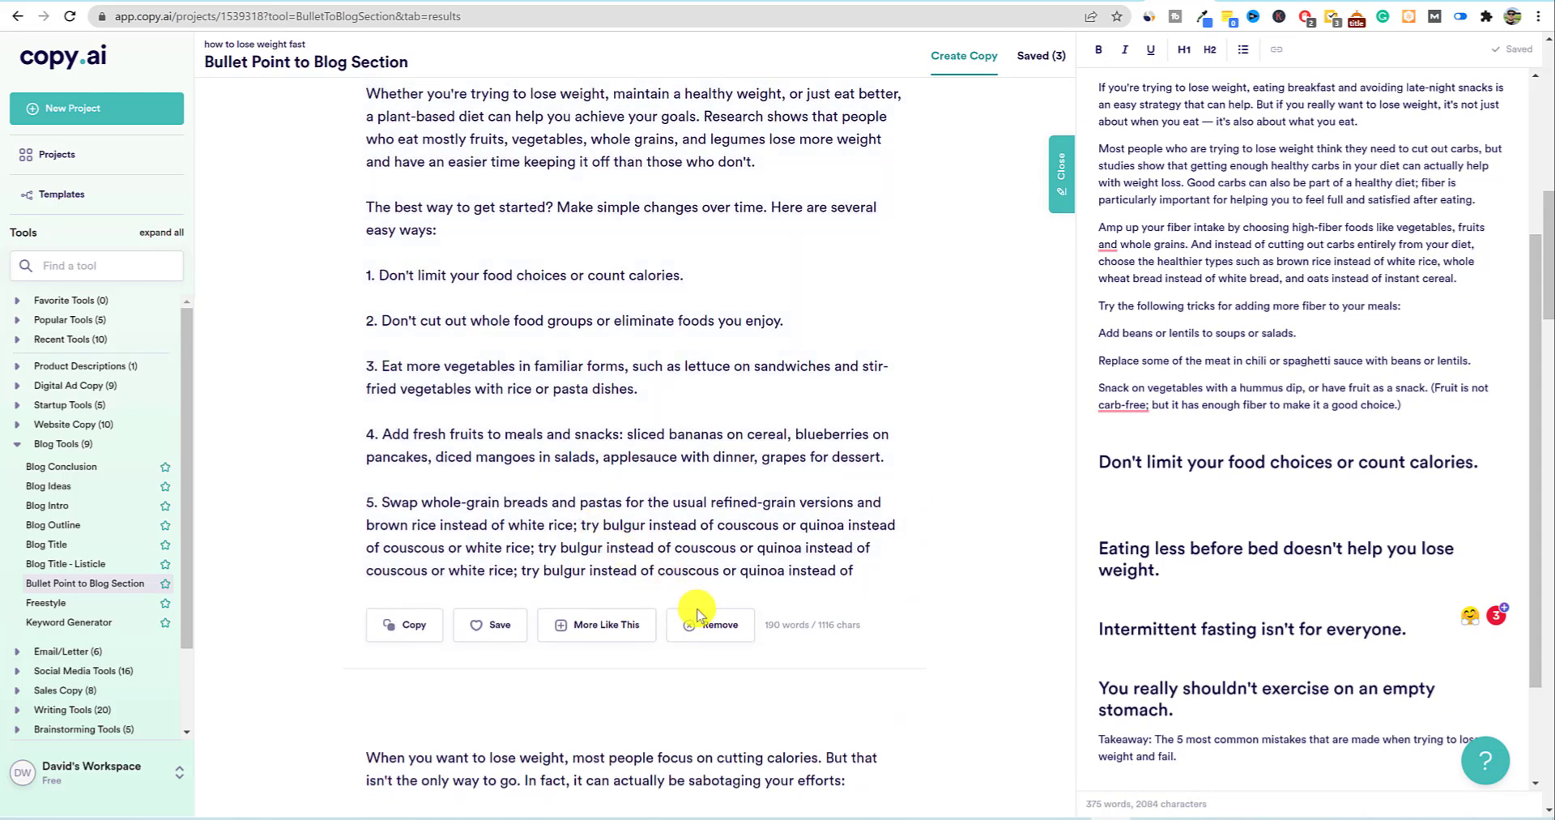
scroll(693, 705, up, 3)
scroll(541, 671, down, 2)
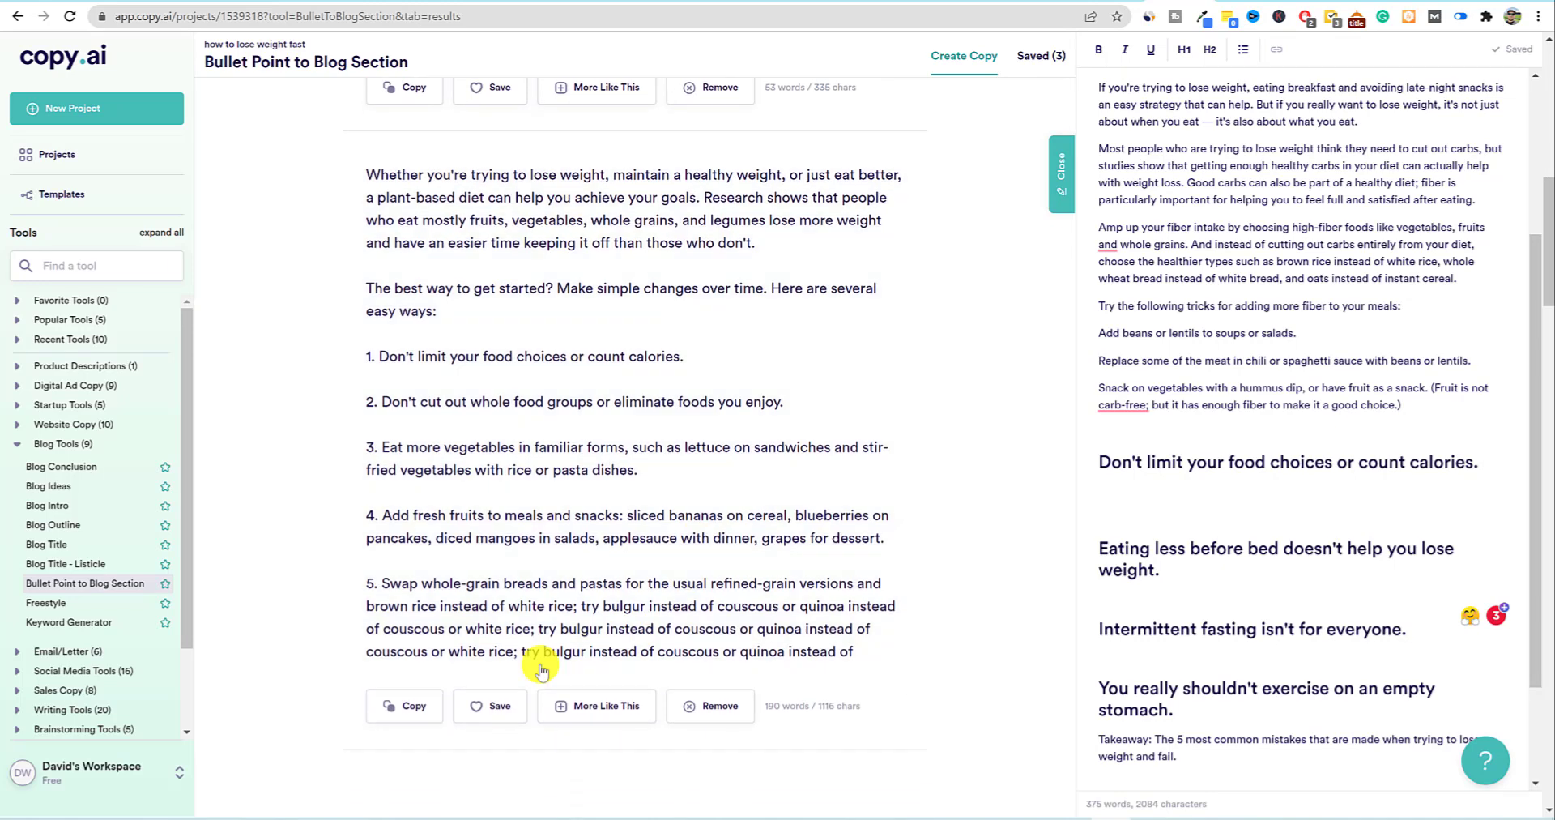
click(417, 707)
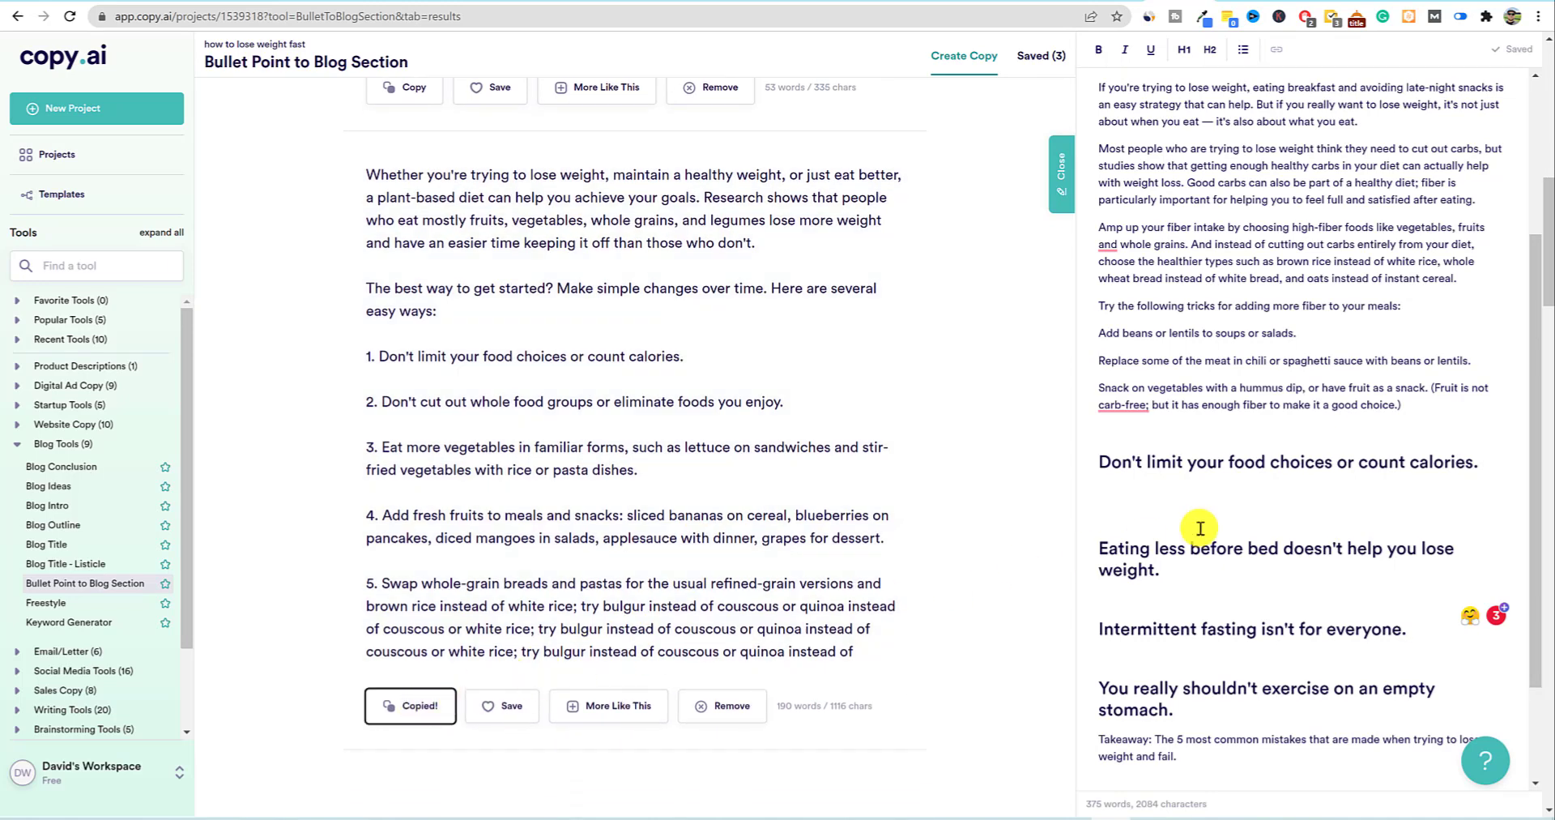
click(1475, 462)
key(ctrl+v)
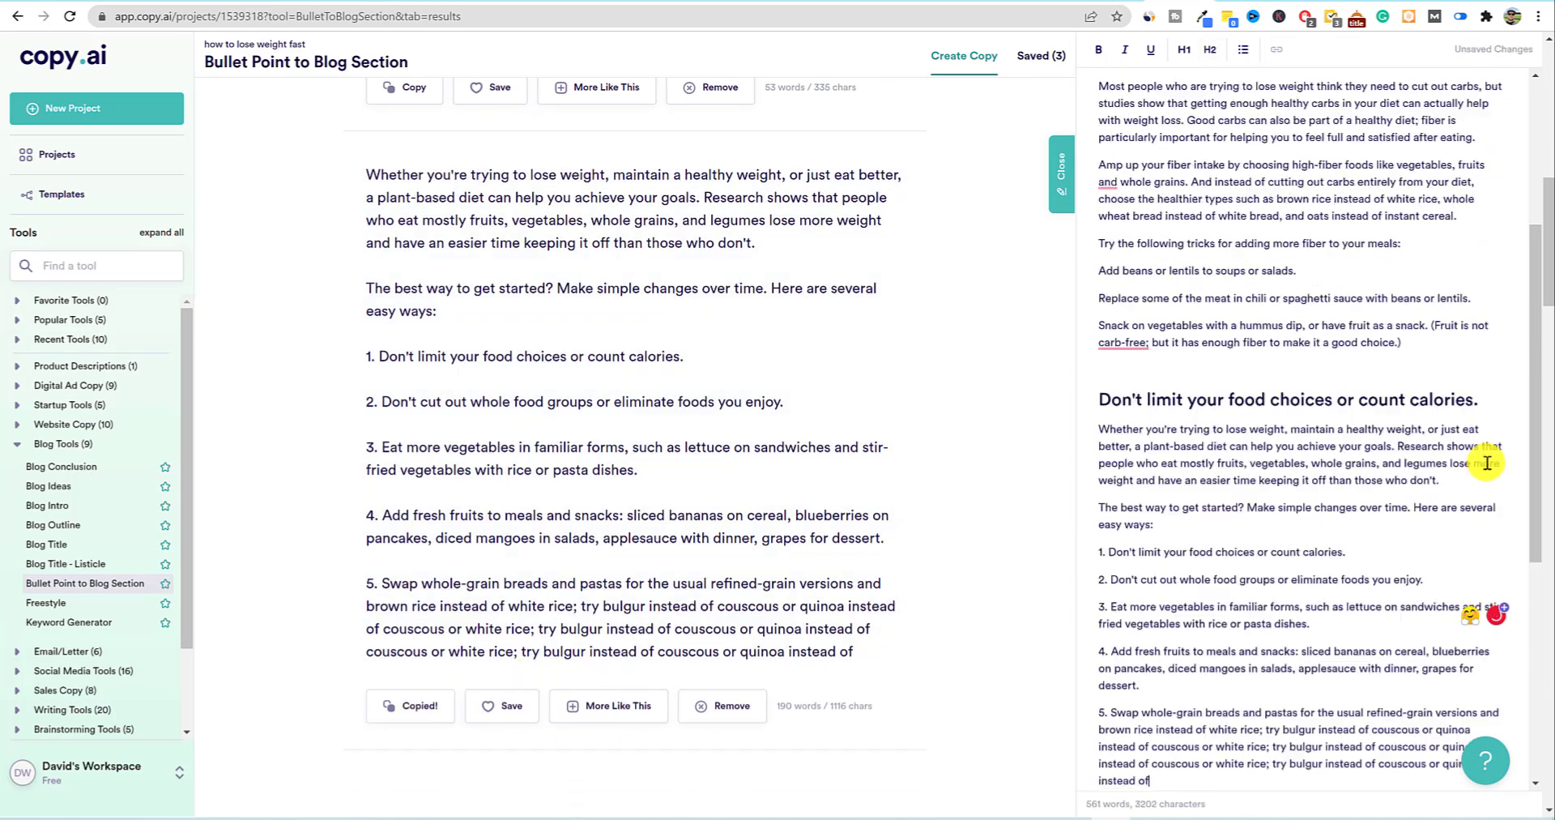
- Remove the empty lines above the headings "Eating less before bed doesn't help you lose weight." and "Don't limit your food choices or count calories."
scroll(1376, 486, down, 4)
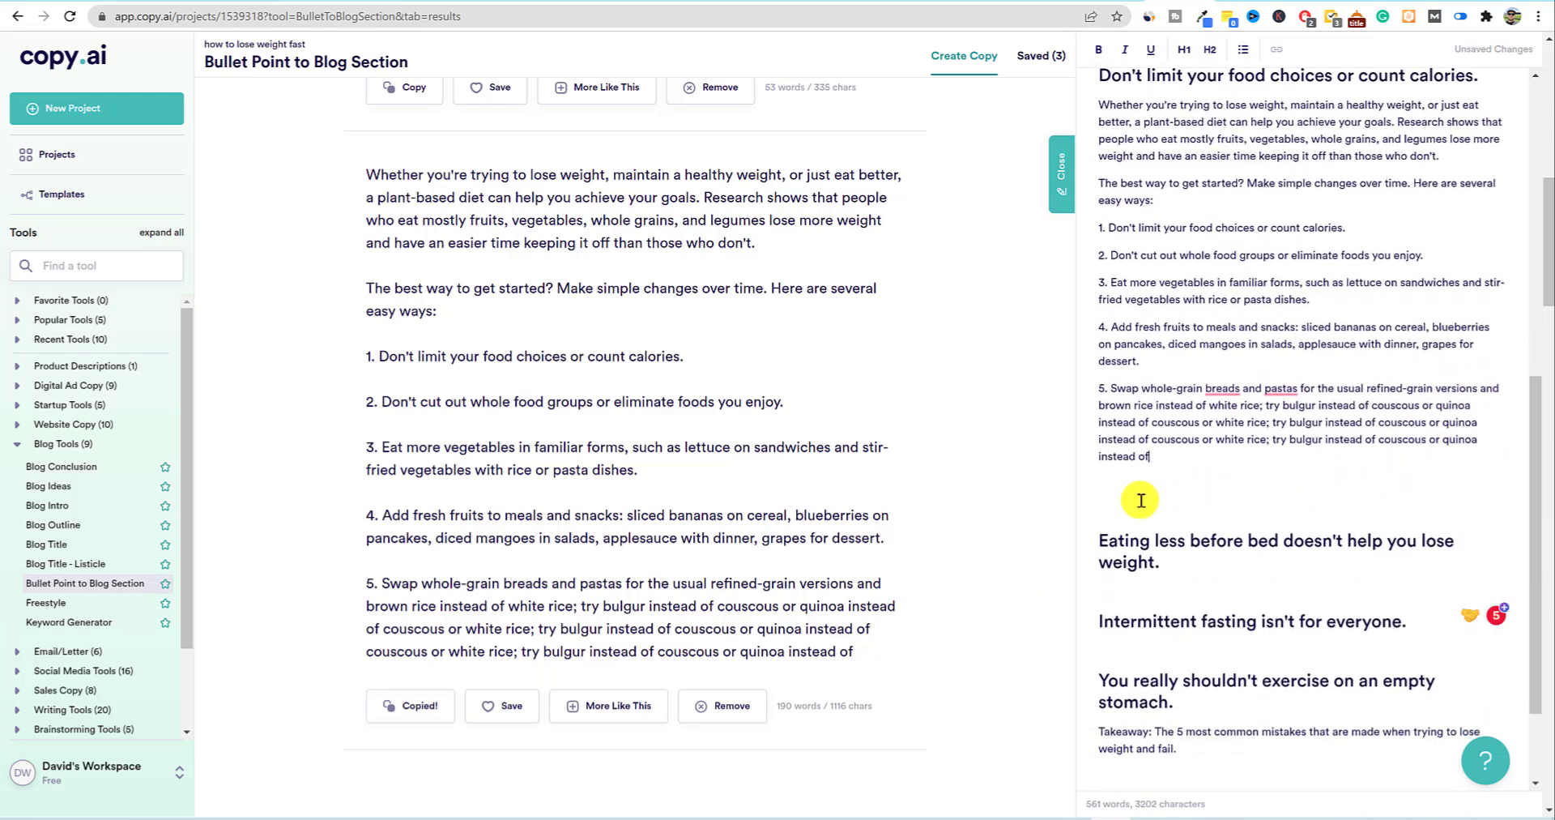
key(BackSpace)
key(BackSpace)
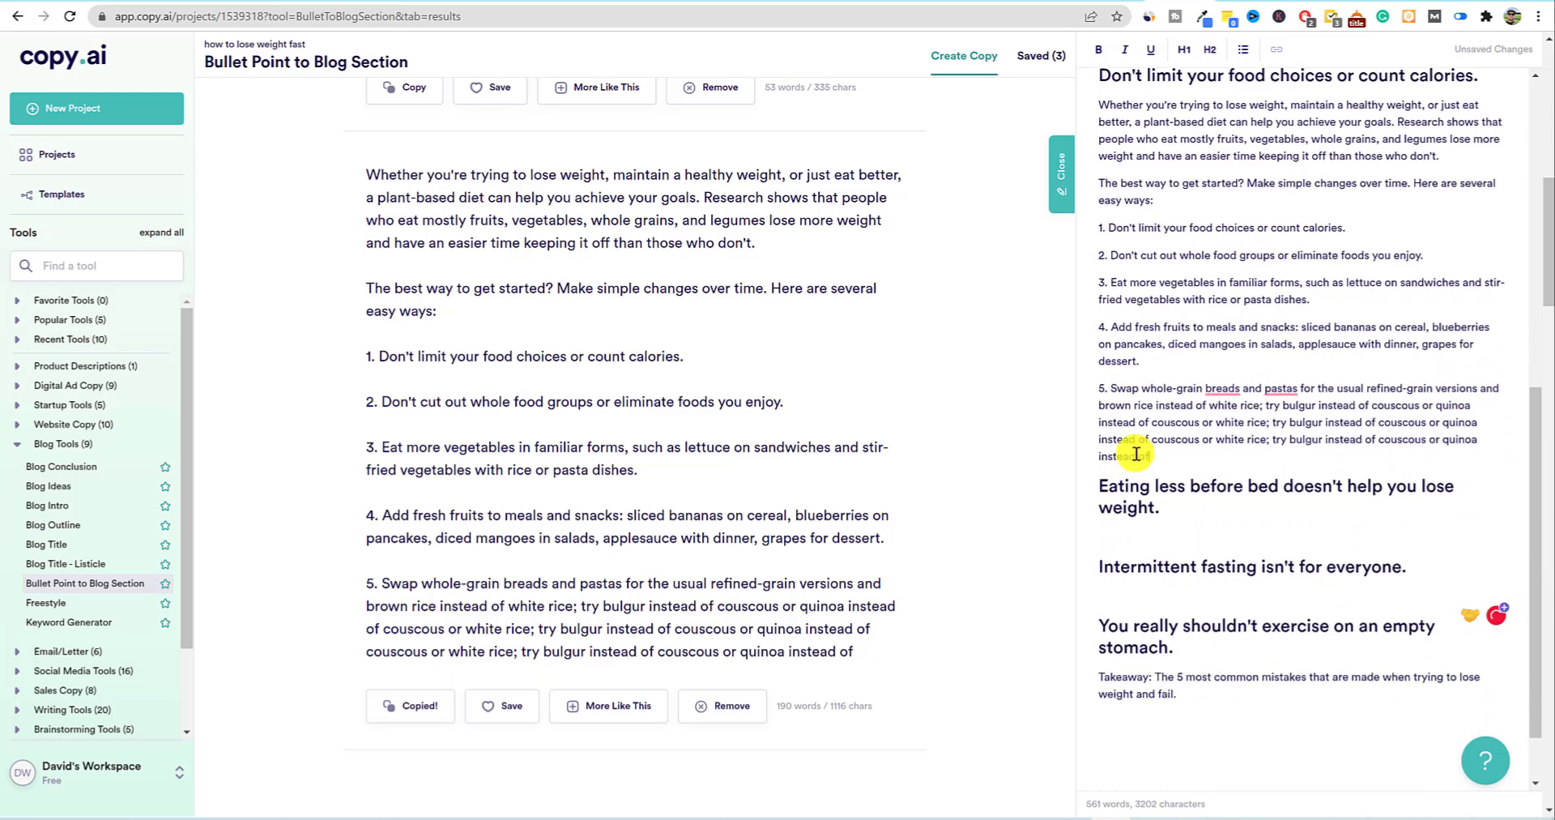
scroll(1145, 314, up, 3)
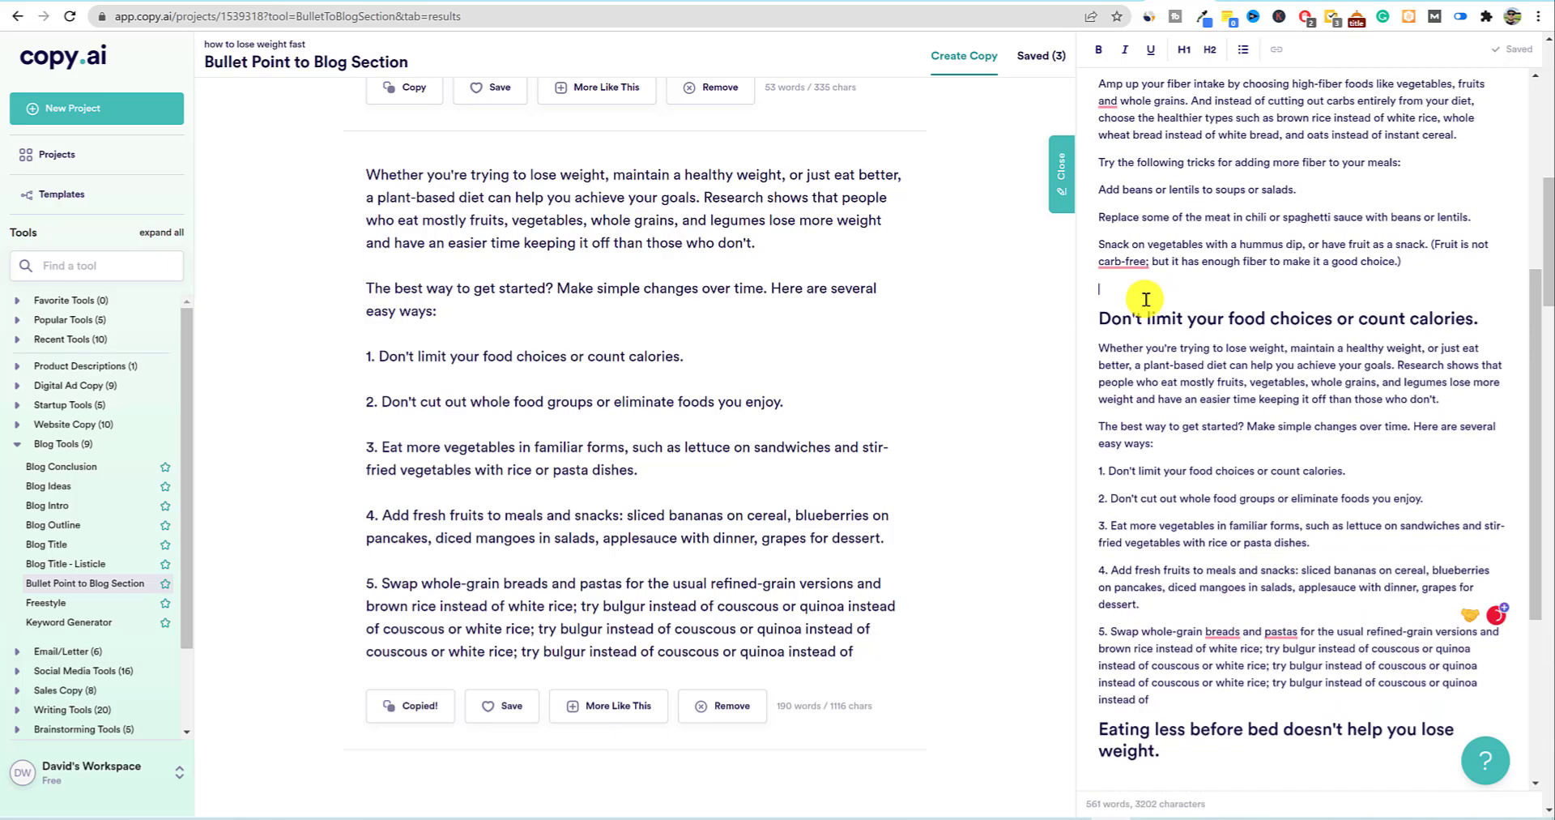
key(BackSpace)
- Generate blog sections using the copied third heading, "Eating less before bed doesn't help you lose weight.", as the main point
scroll(1166, 405, down, 3)
drag(1176, 482, 1078, 443)
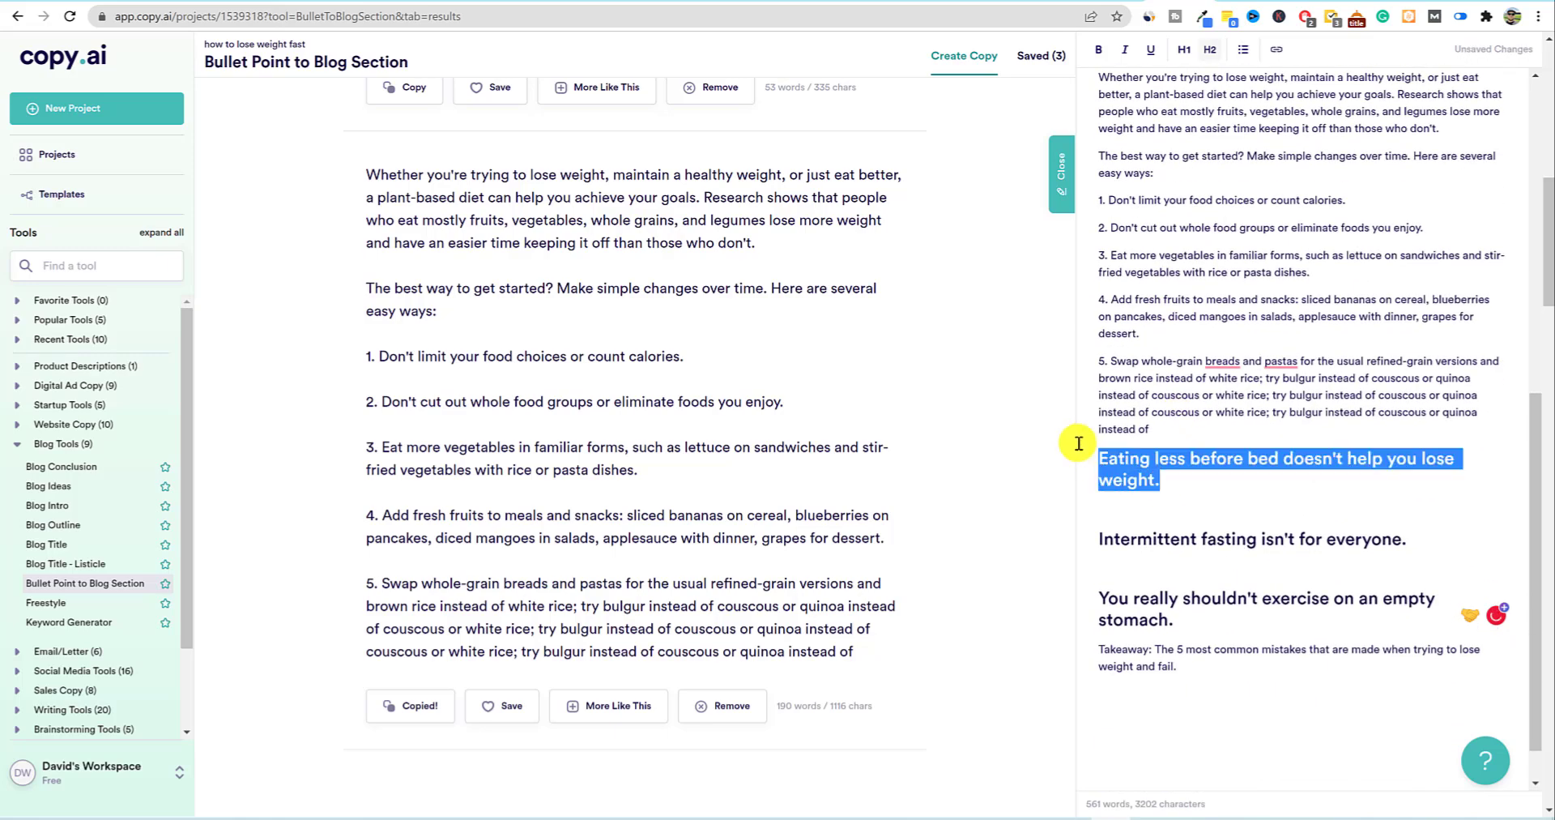
scroll(615, 526, up, 8)
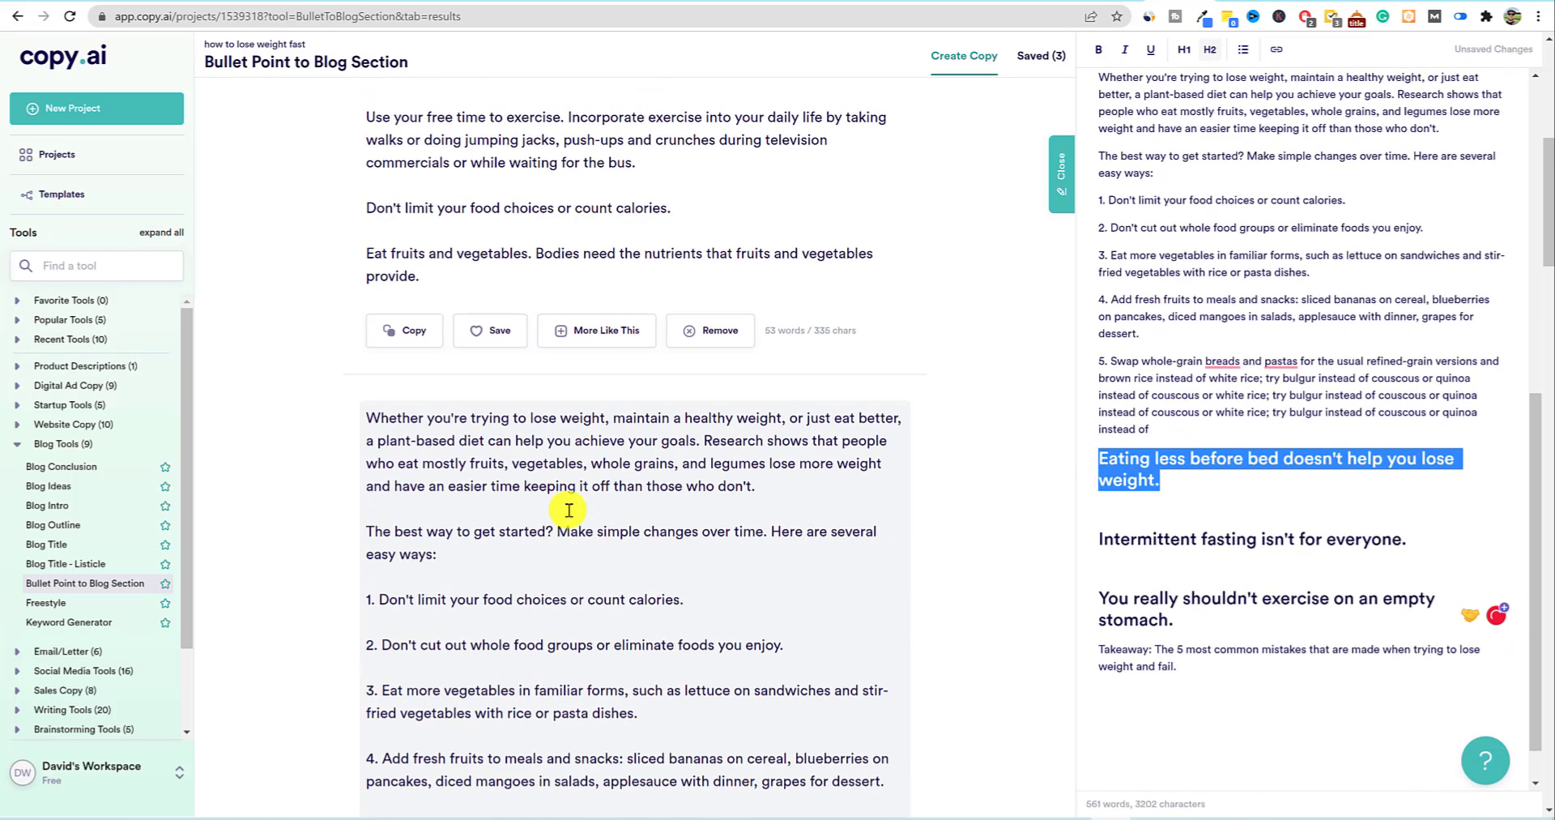
scroll(569, 510, up, 2)
drag(677, 317, 355, 318)
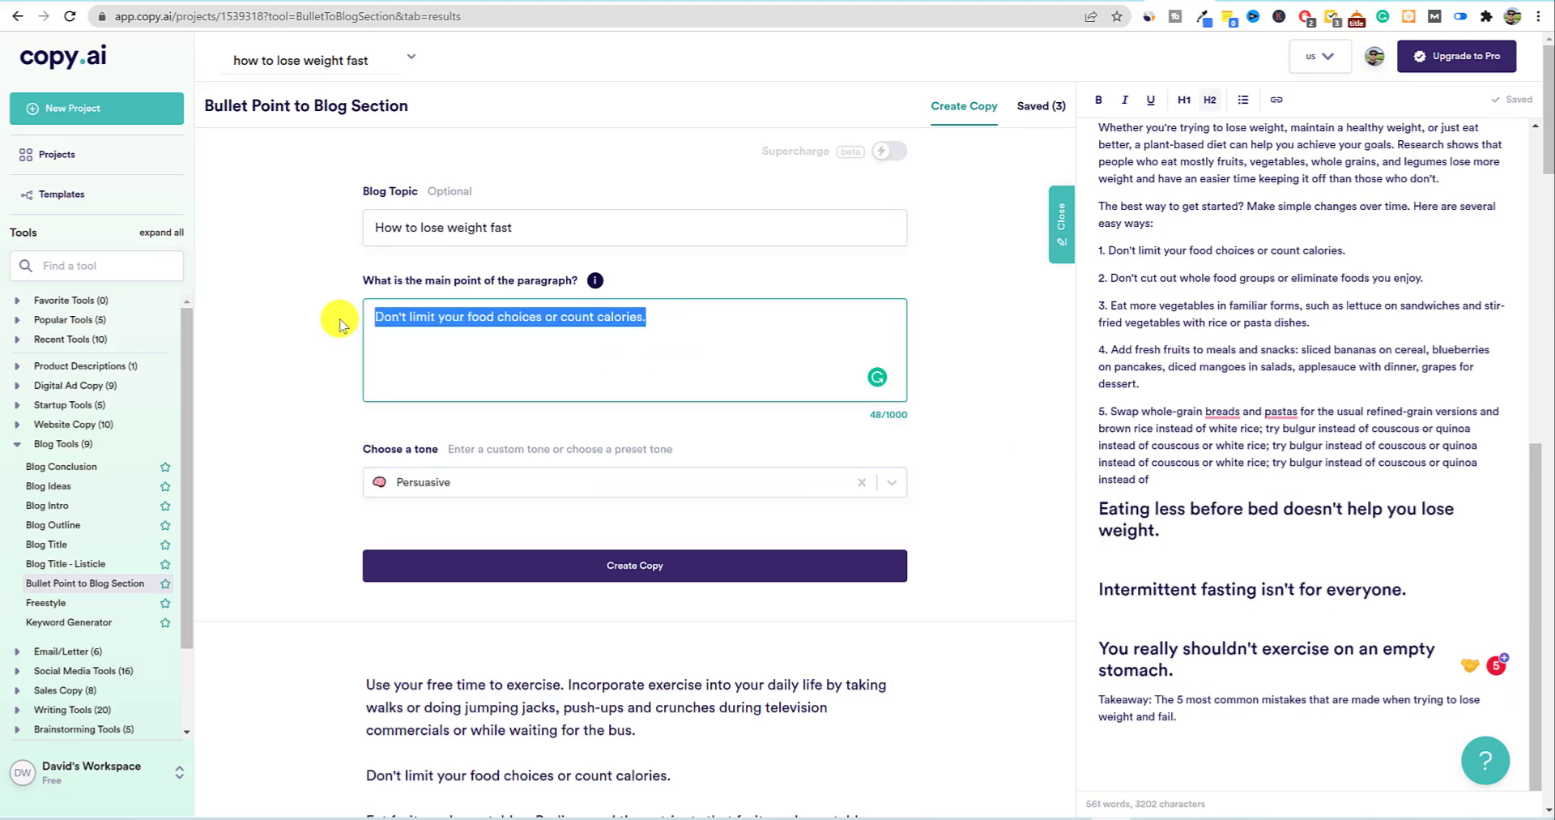
key(ctrl+v)
click(625, 564)
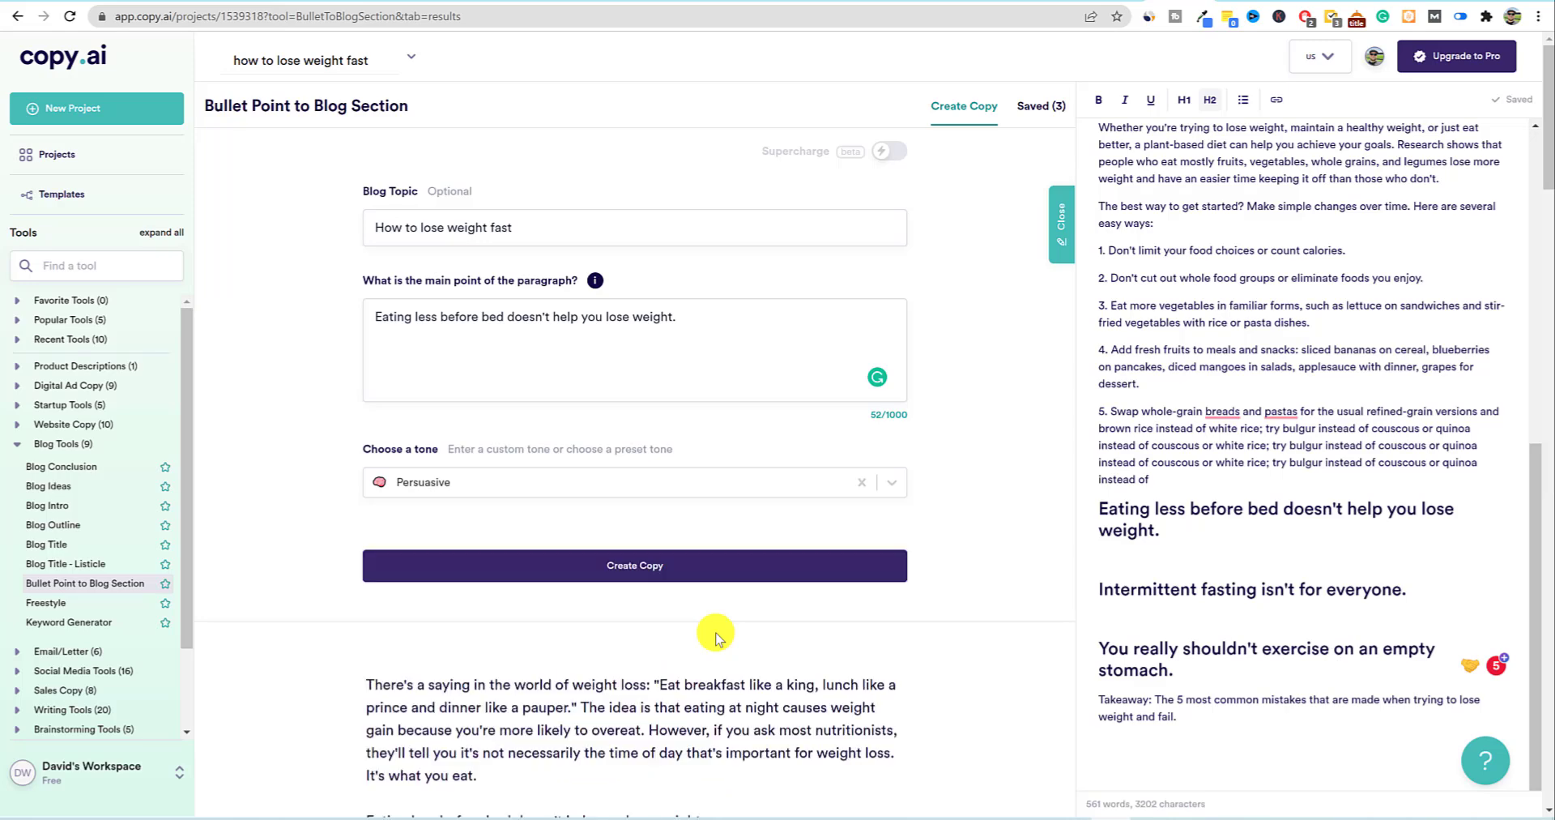
- Review the generated sections and insert the one beginning "Despite what you may have heard" beneath the heading "Eating less before bed doesn't help you lose weight."
scroll(715, 638, down, 7)
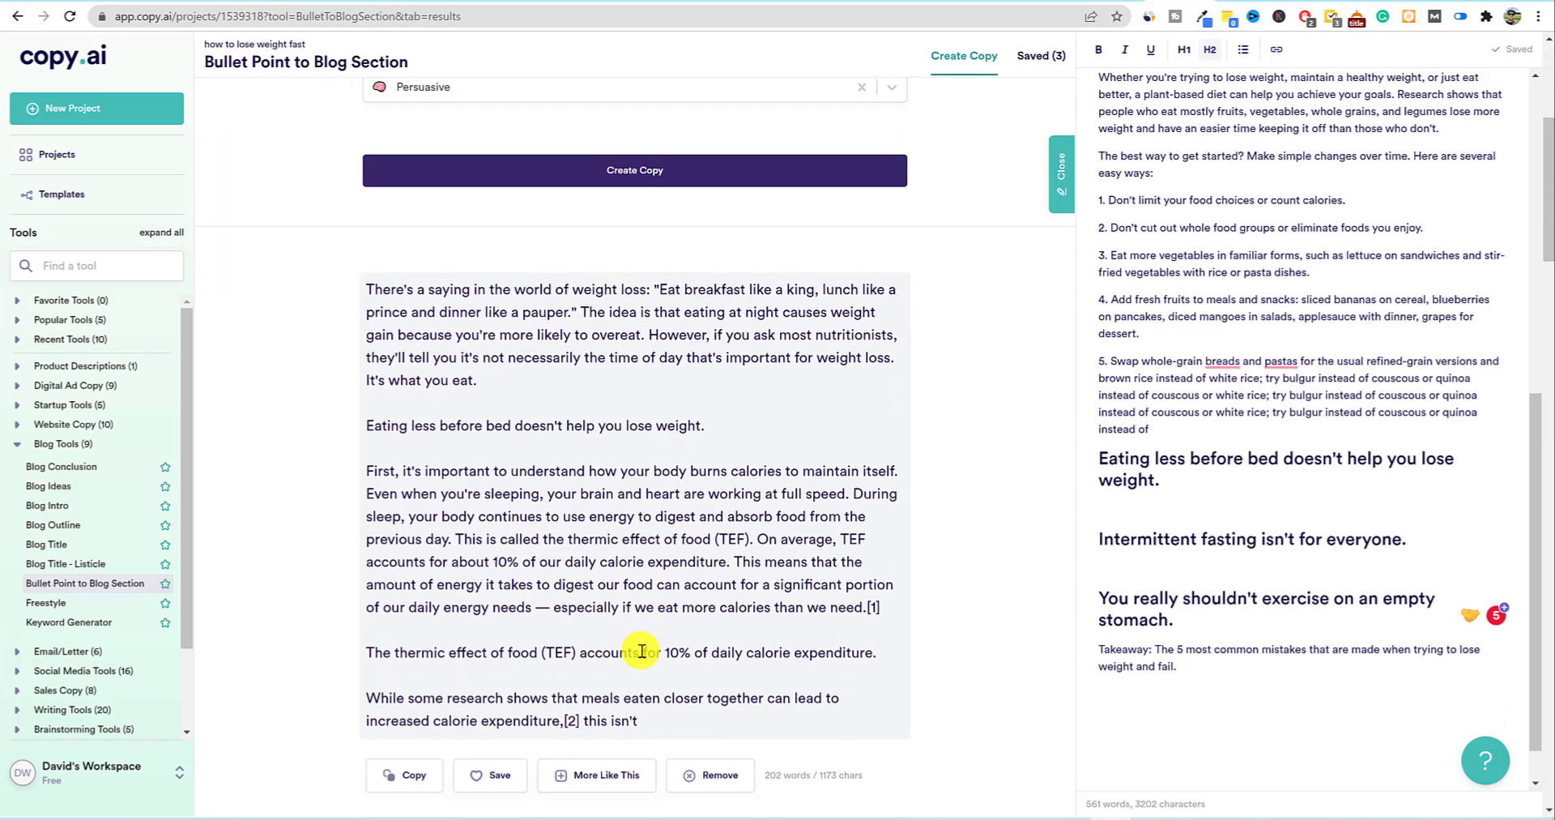
scroll(639, 654, up, 1)
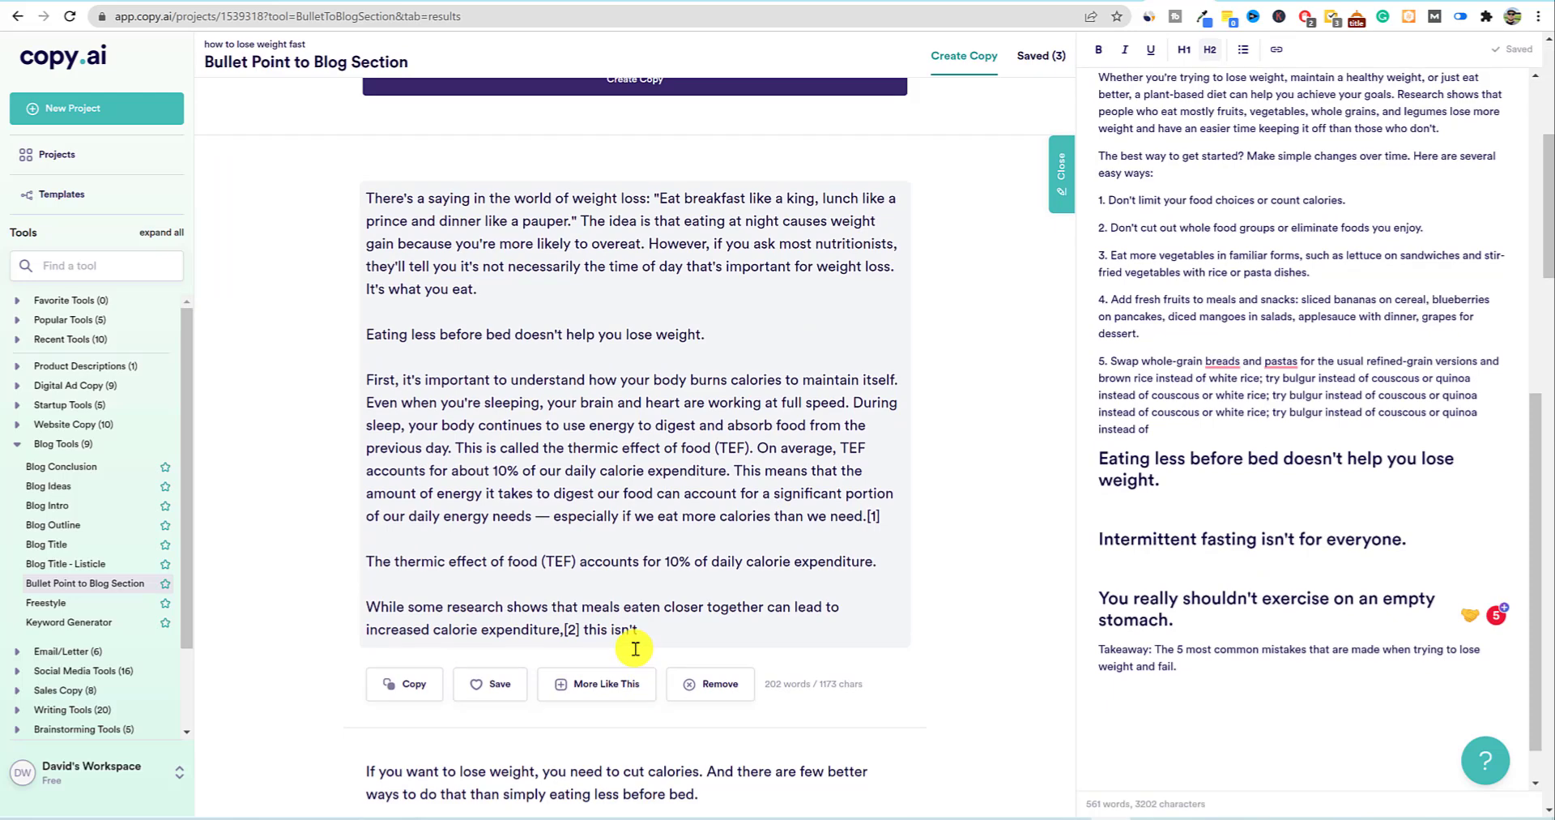
drag(582, 631, 489, 563)
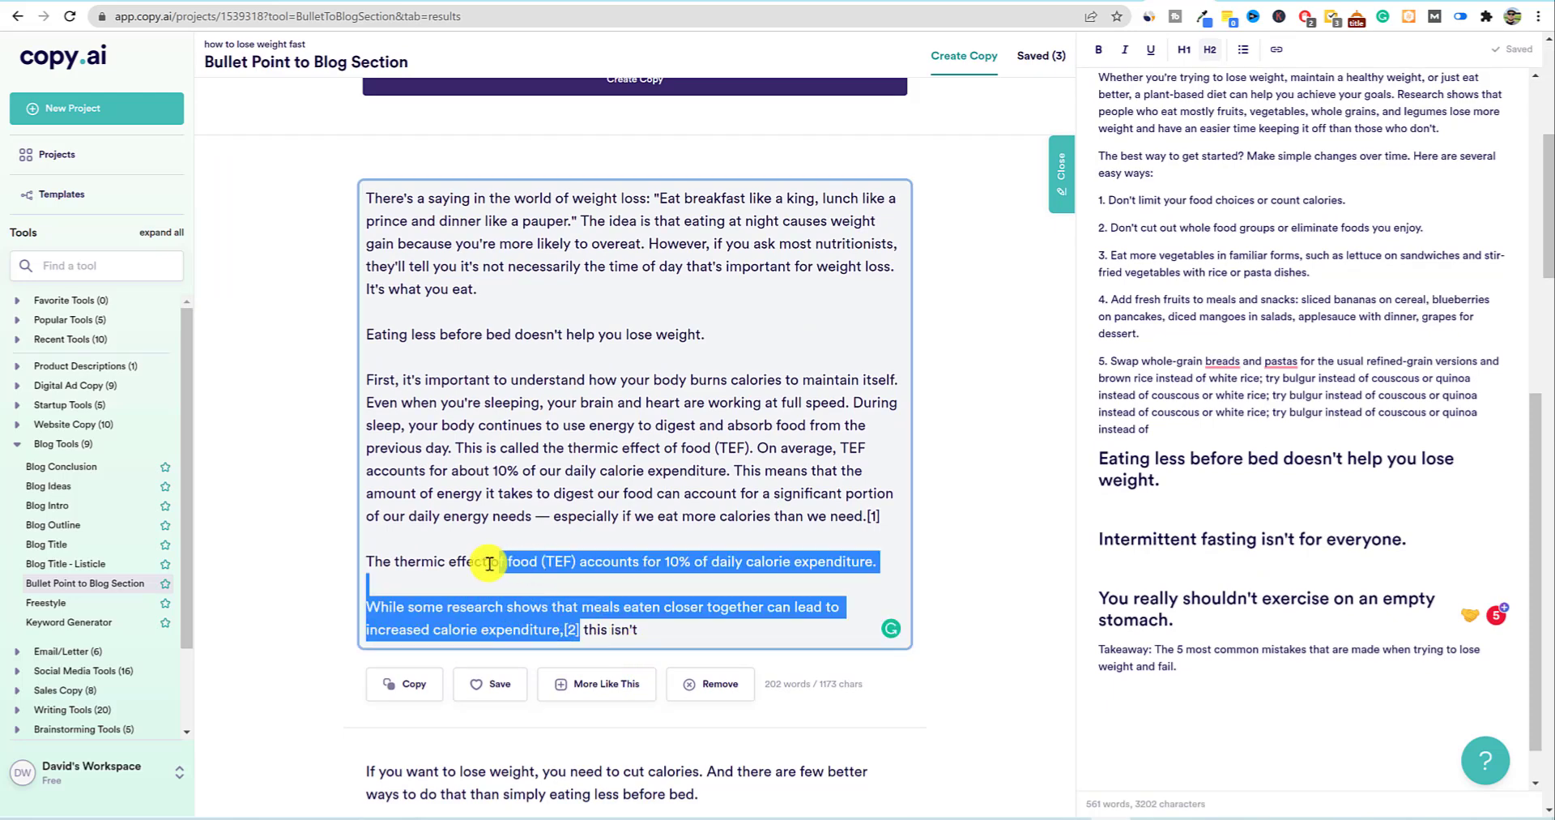
click(586, 631)
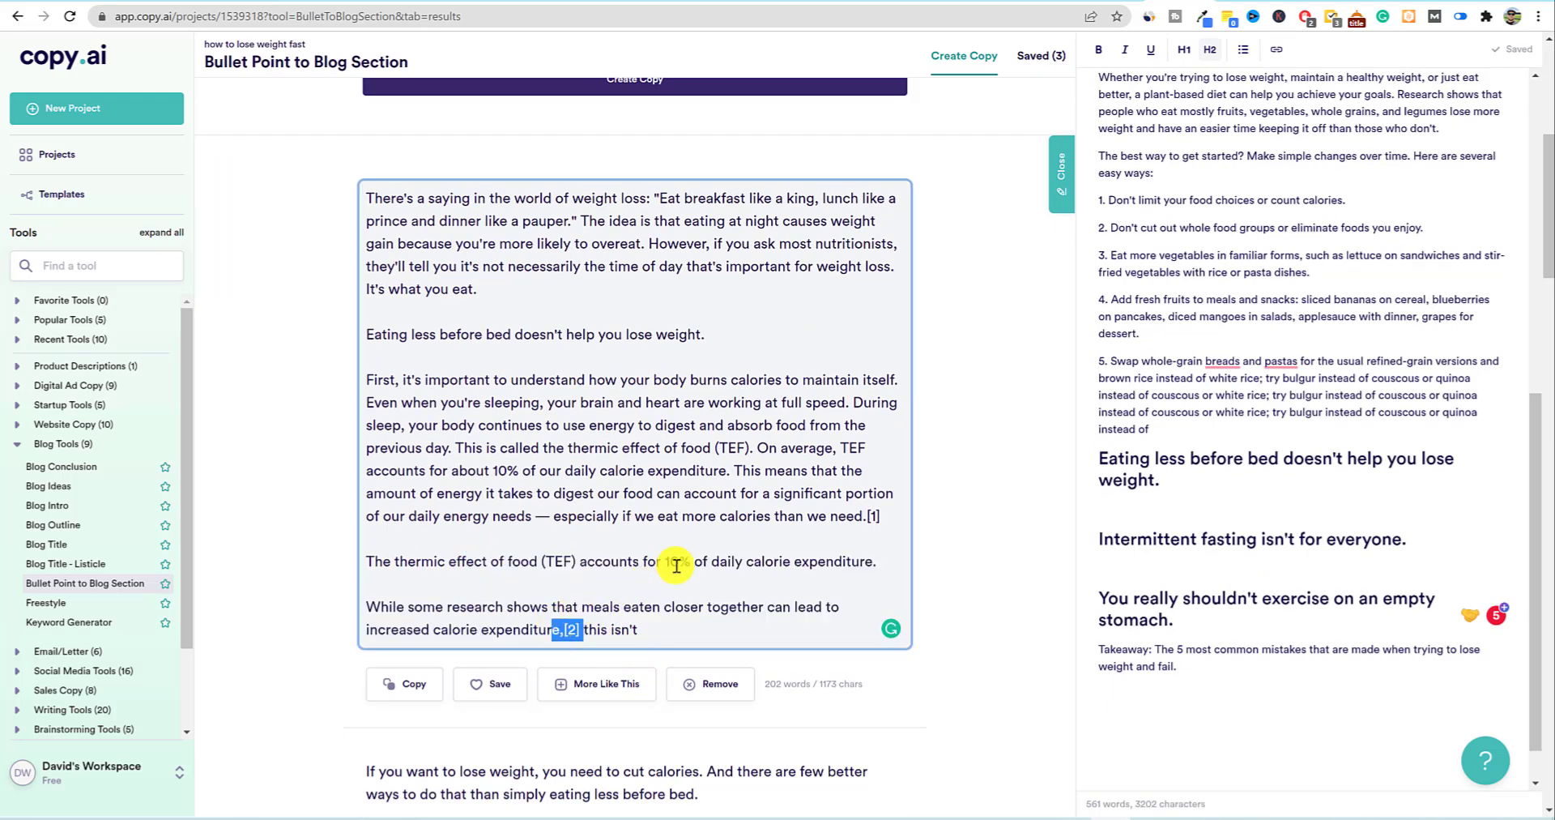
scroll(680, 563, down, 6)
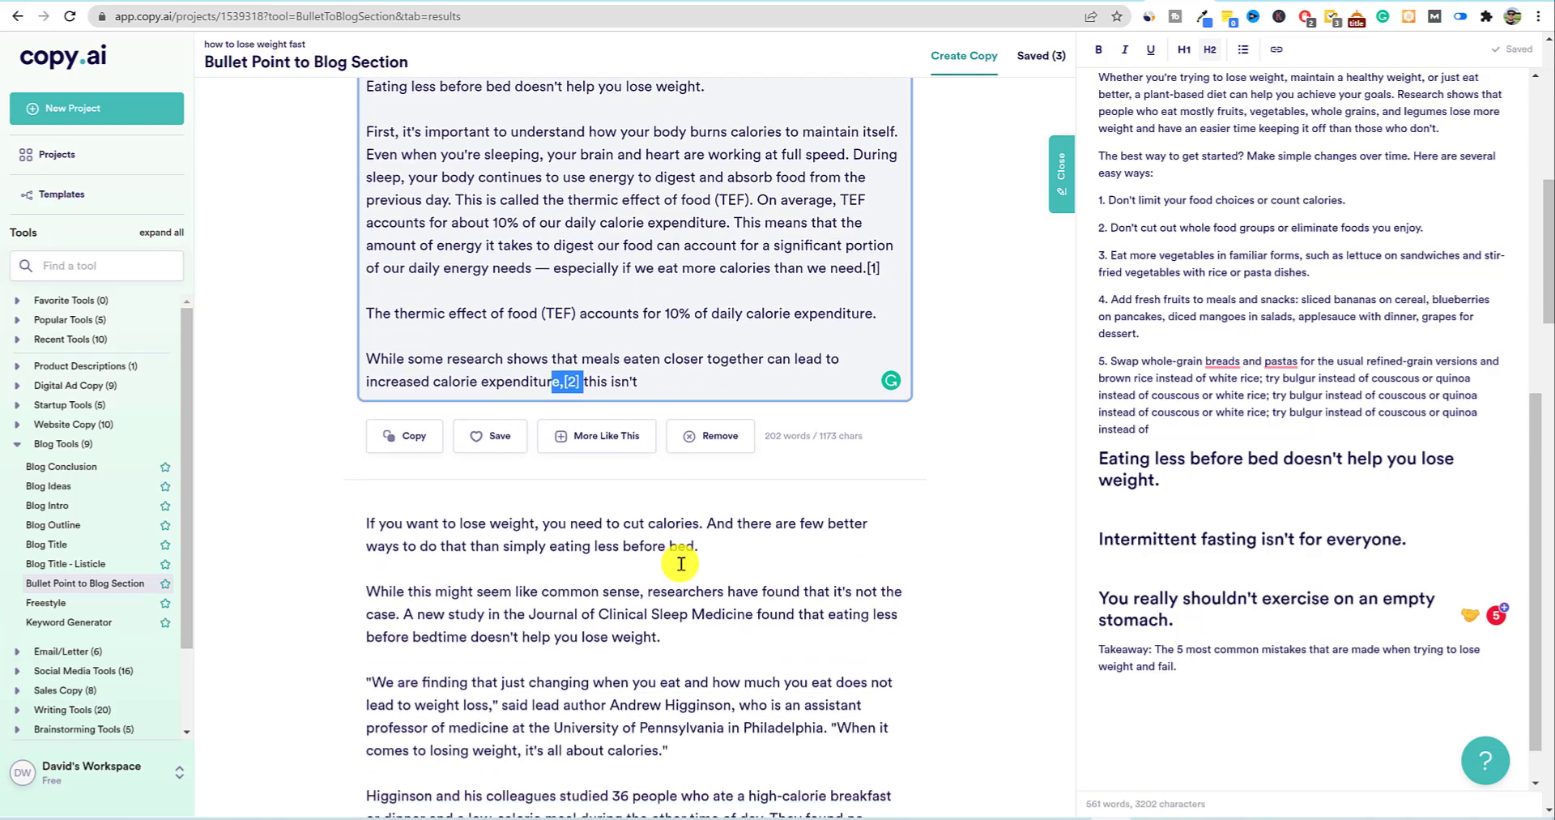
scroll(632, 576, down, 6)
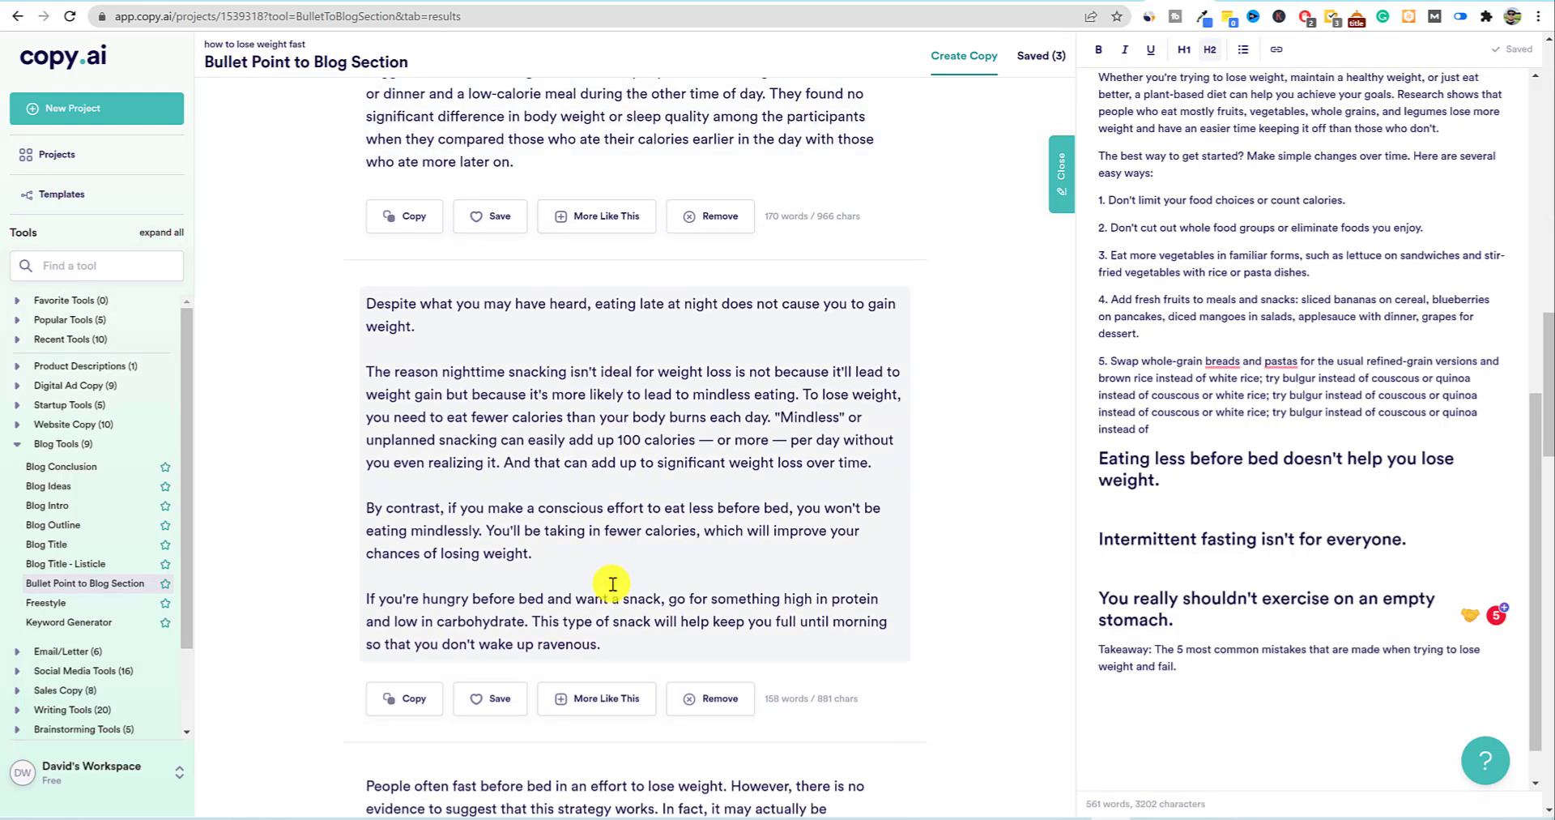
click(425, 701)
click(1129, 518)
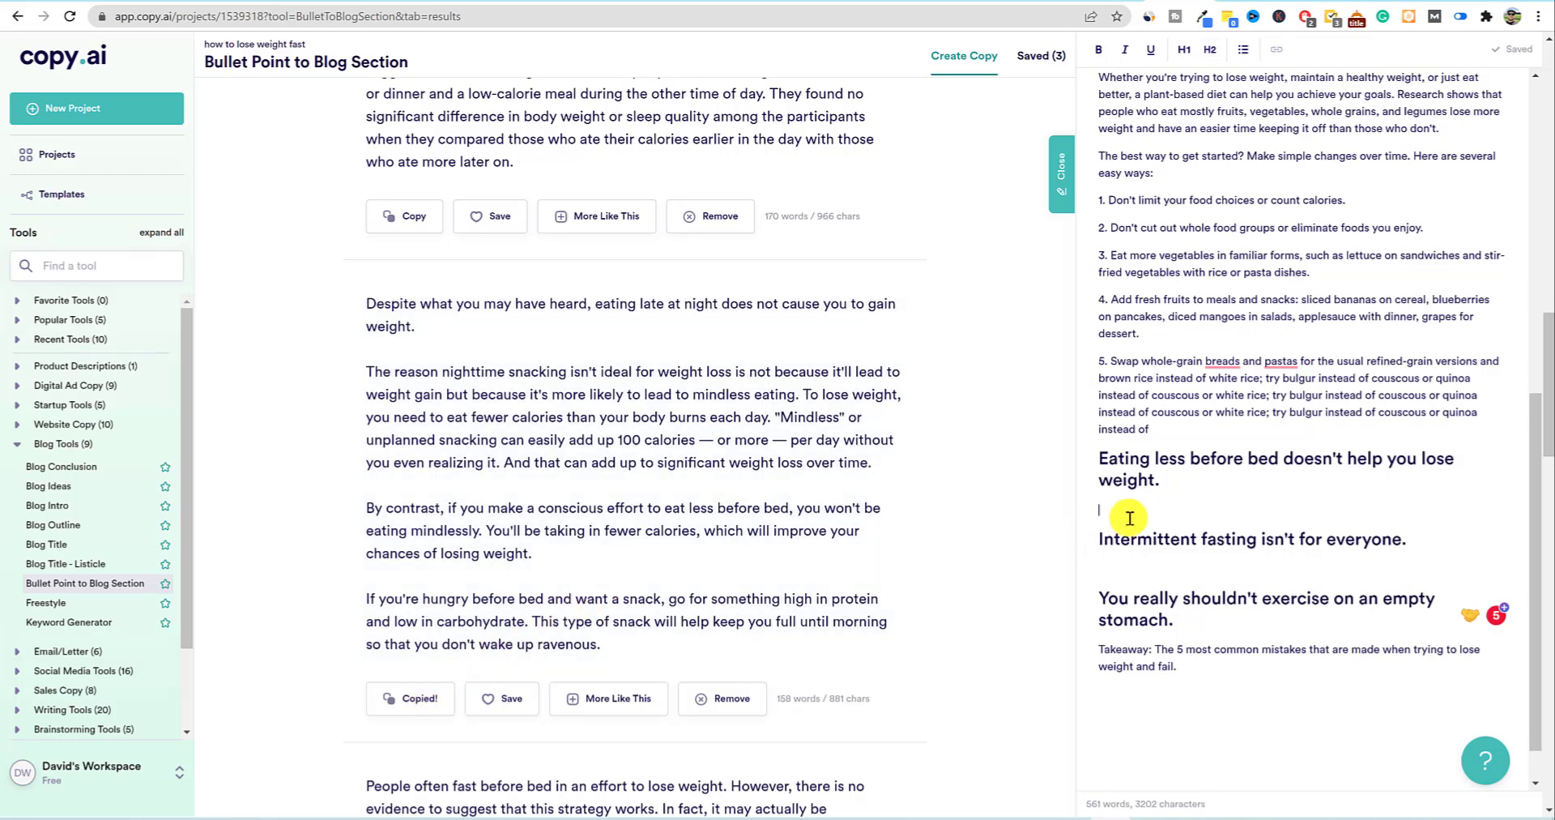
key(ctrl+v)
scroll(1129, 519, down, 2)
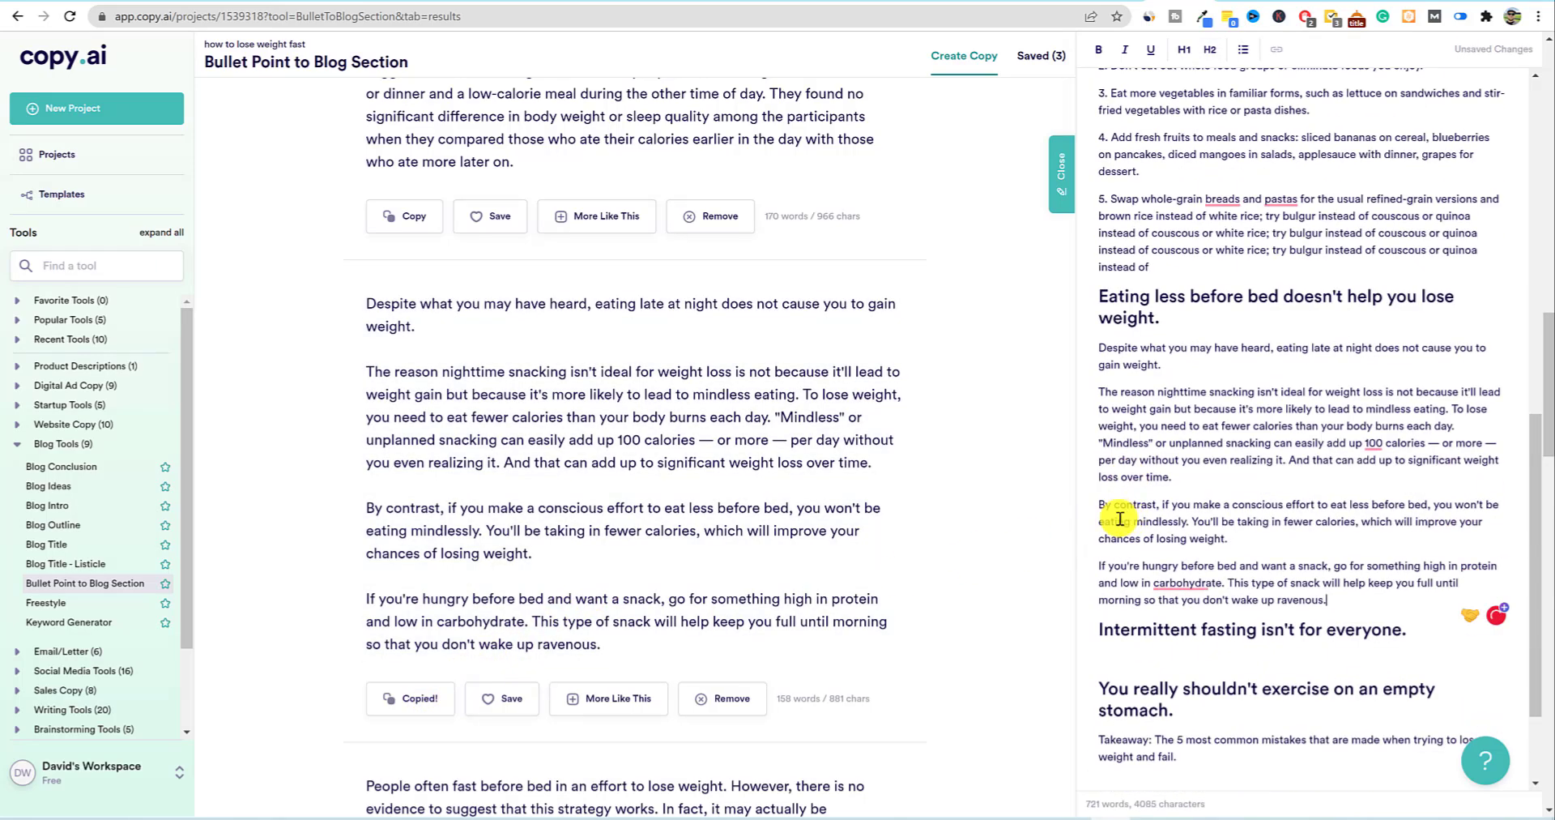
- Look through the remaining generated sections about eating before bed
scroll(640, 531, down, 7)
scroll(640, 533, down, 7)
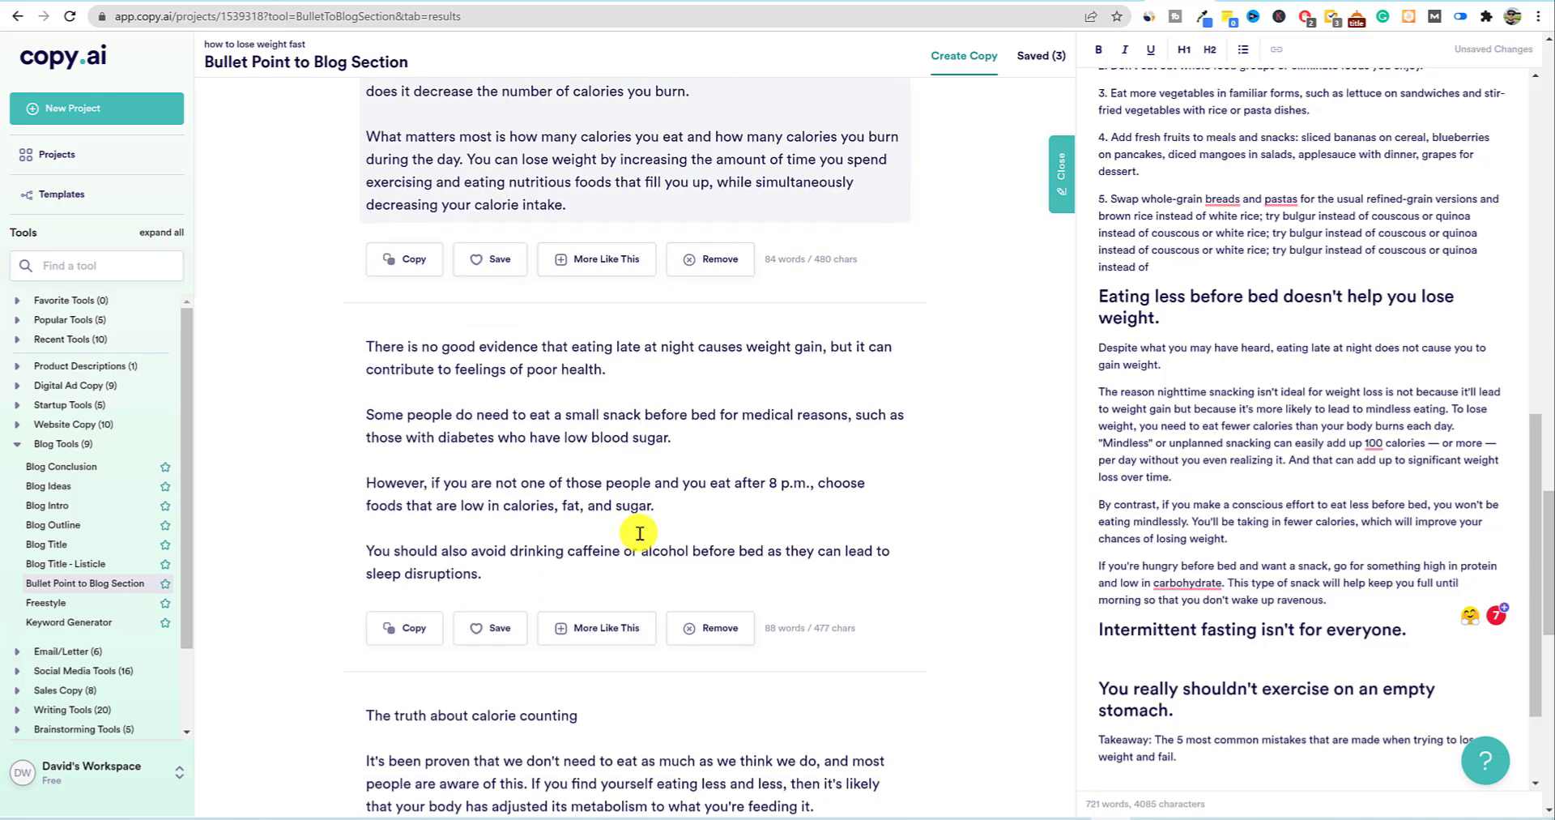
scroll(640, 532, up, 4)
scroll(639, 533, up, 3)
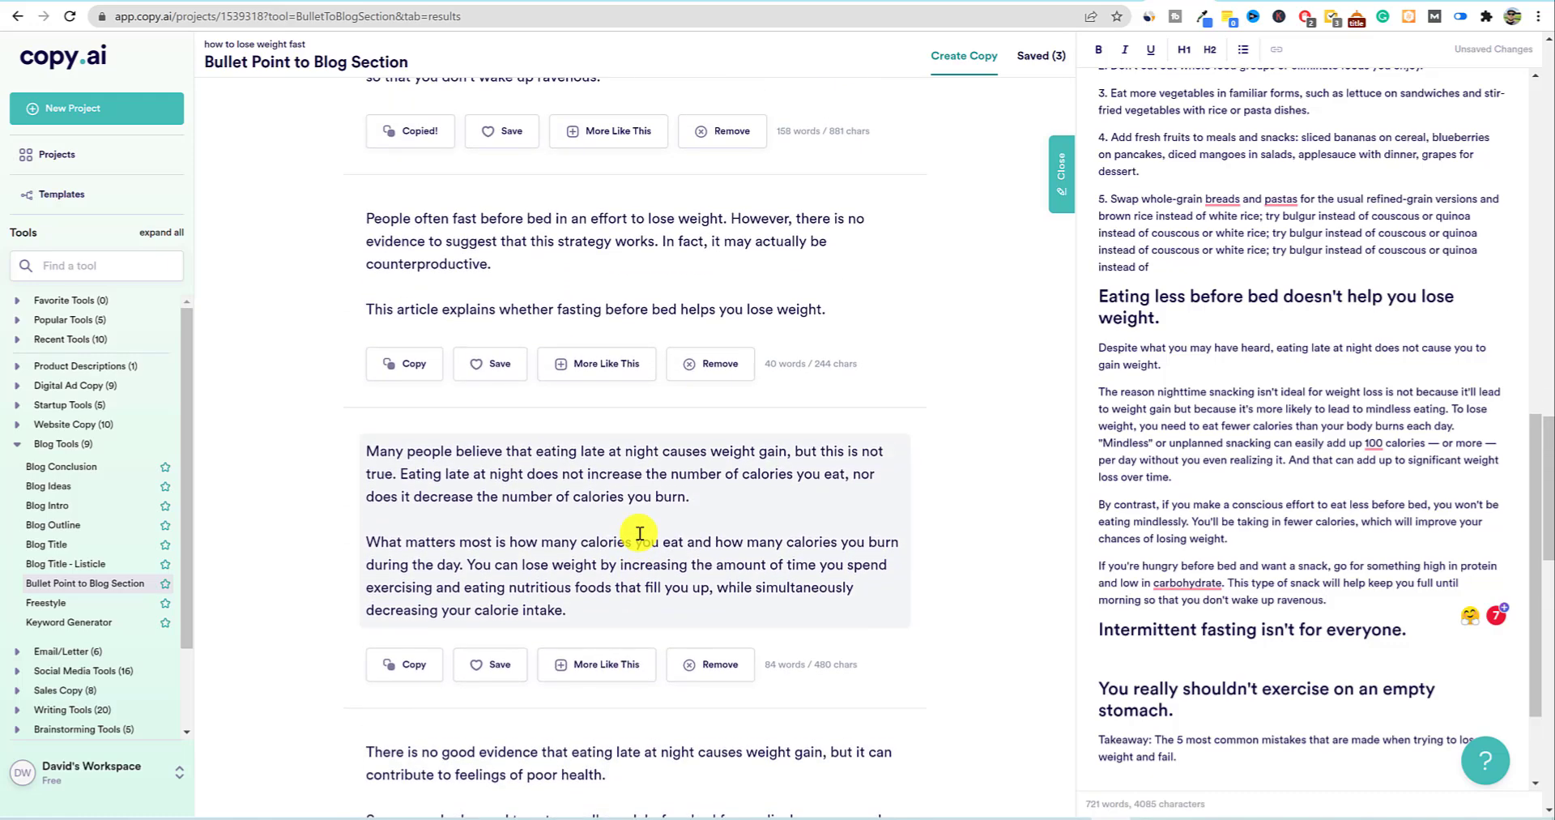
- Generate blog sections in a Friendly tone using the document heading "Intermittent fasting isn't for everyone." as the main point
scroll(898, 572, up, 4)
scroll(897, 572, up, 3)
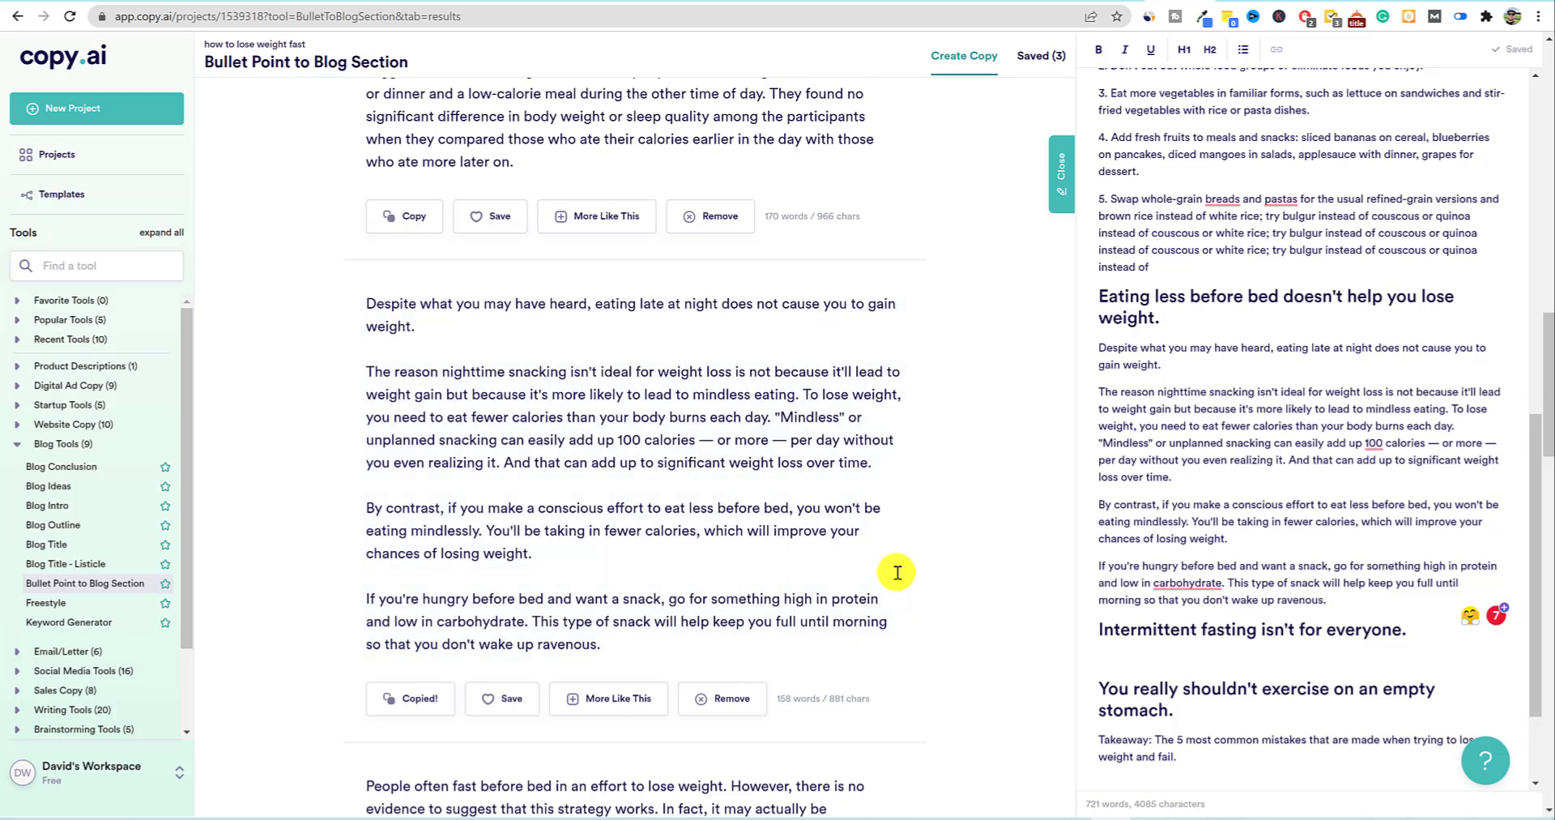
drag(1409, 630, 1069, 631)
scroll(628, 510, up, 10)
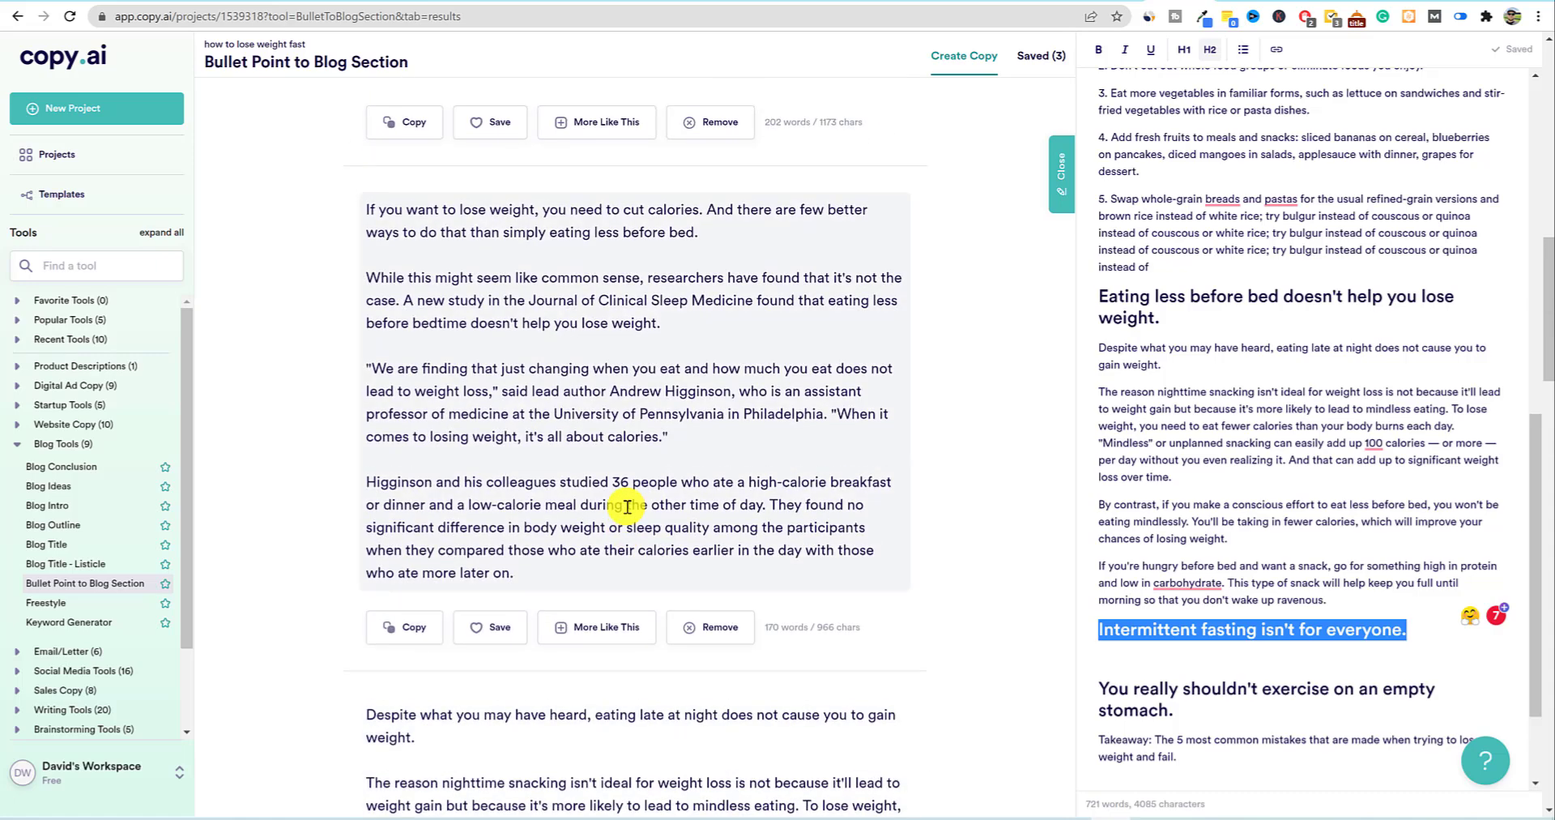
scroll(627, 510, up, 7)
drag(688, 317, 330, 311)
key(ctrl+v)
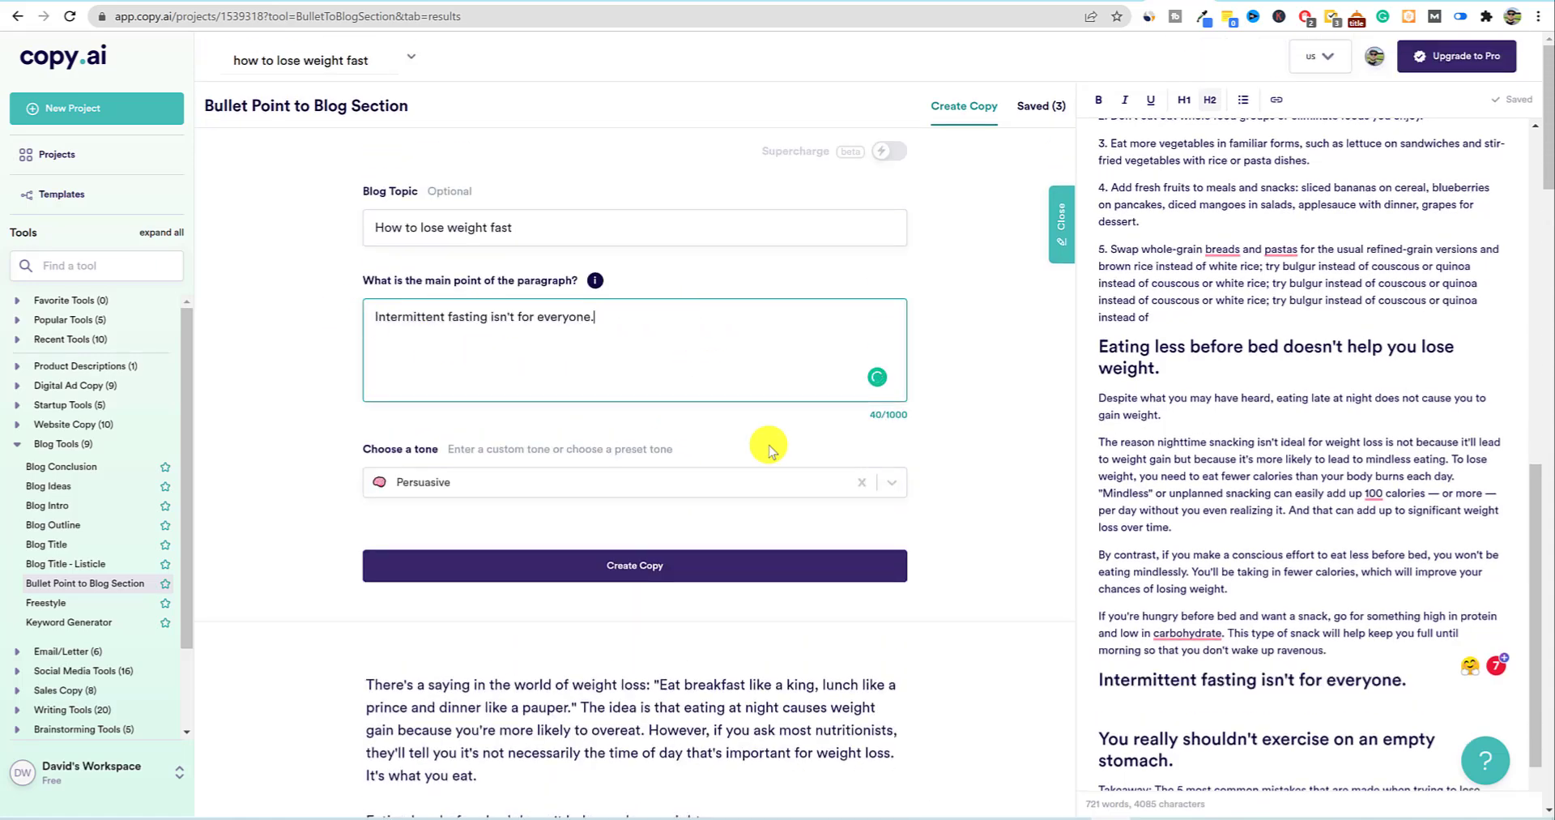
click(894, 489)
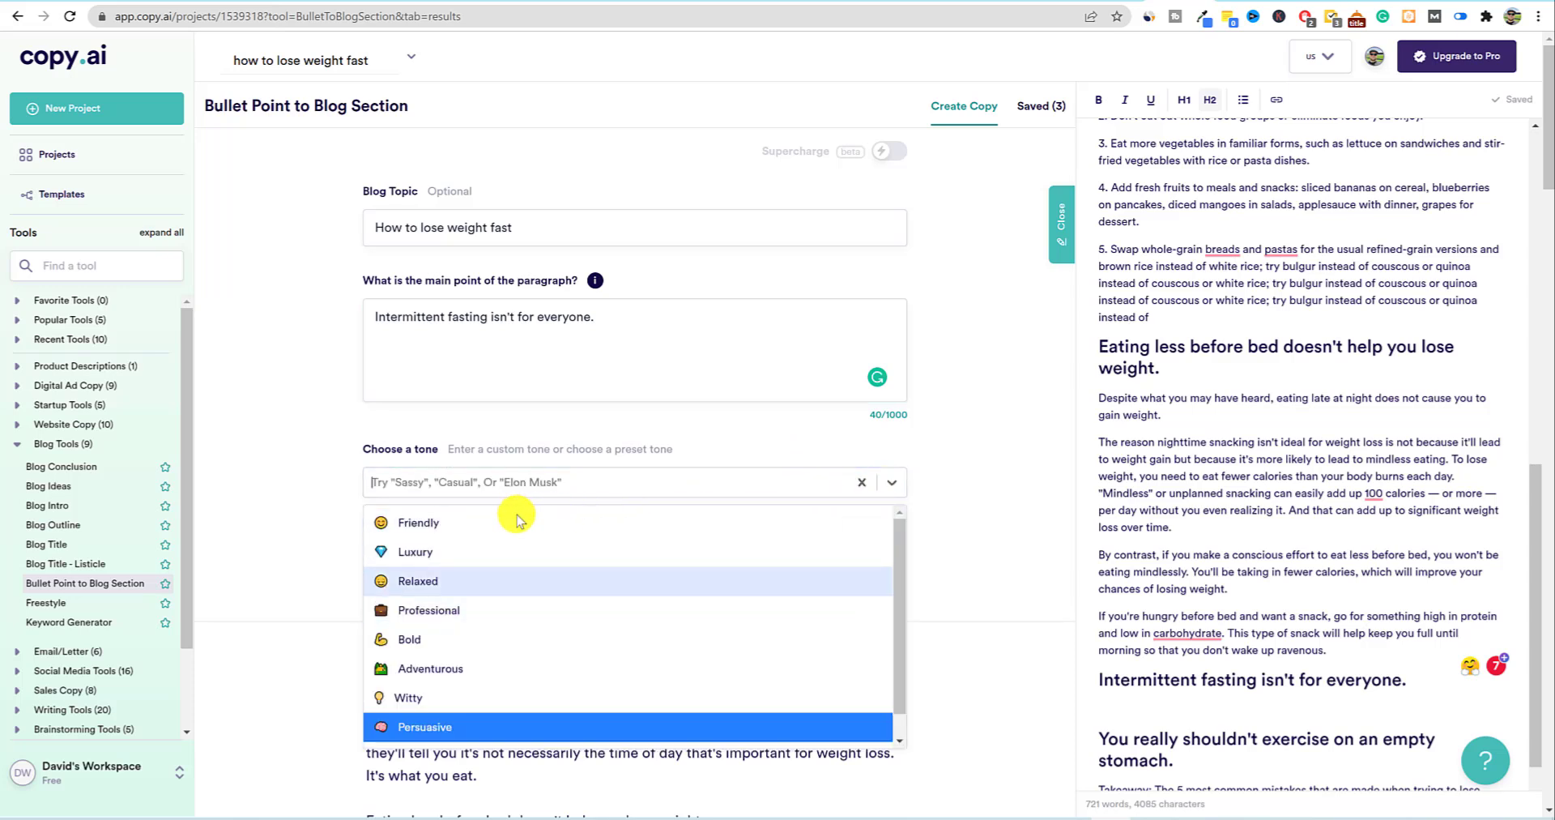
click(470, 524)
click(652, 566)
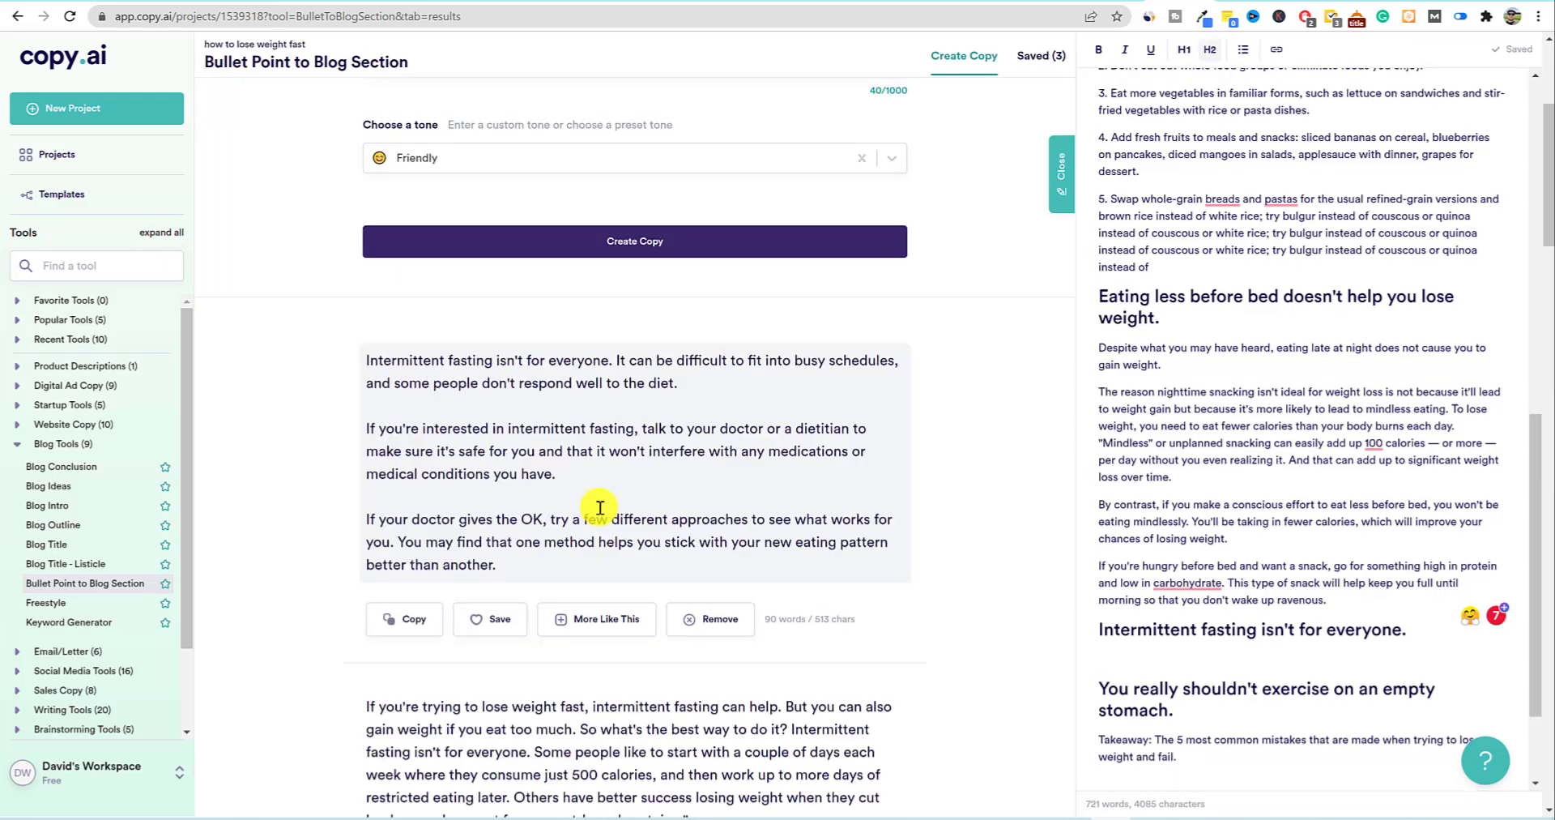
- Review the generated sections and insert the one beginning "Intermittent fasting isn't for everyone. It can be difficult" beneath its matching heading
scroll(599, 507, down, 1)
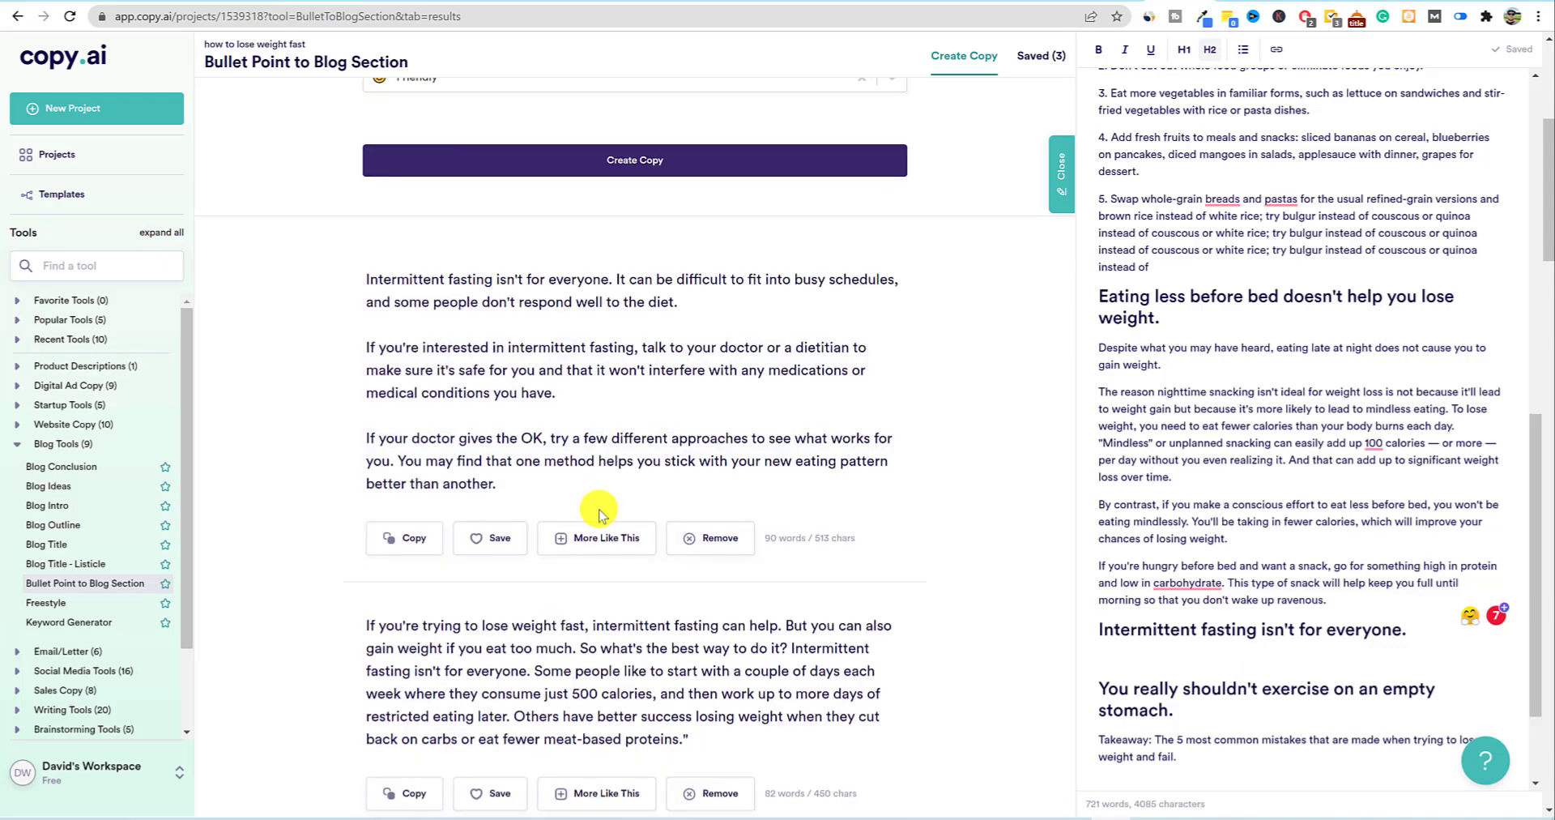
scroll(600, 530, down, 8)
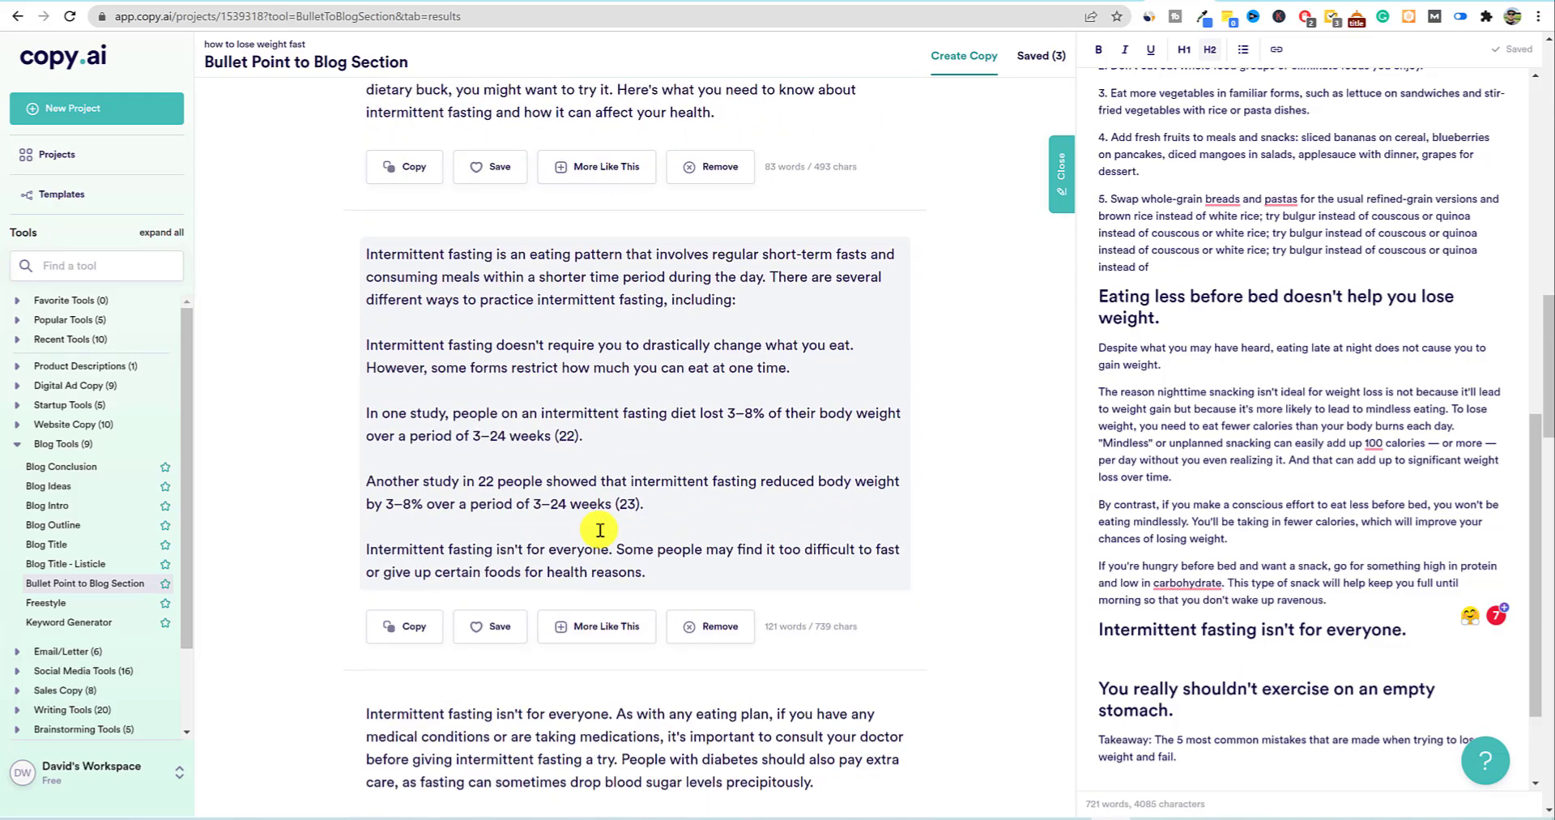
scroll(687, 601, up, 15)
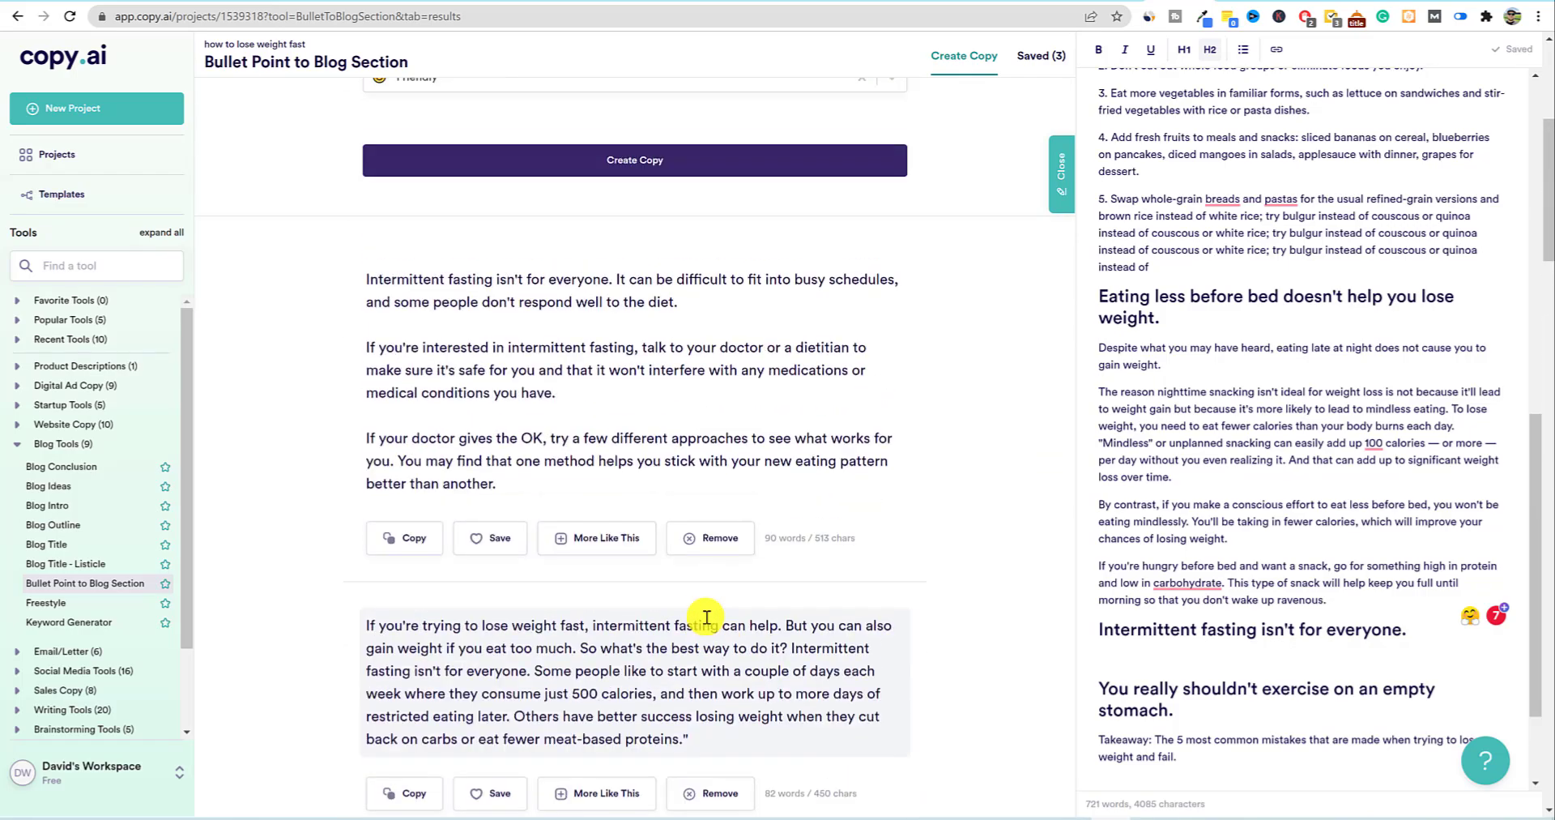
click(413, 538)
click(1168, 648)
key(ctrl+v)
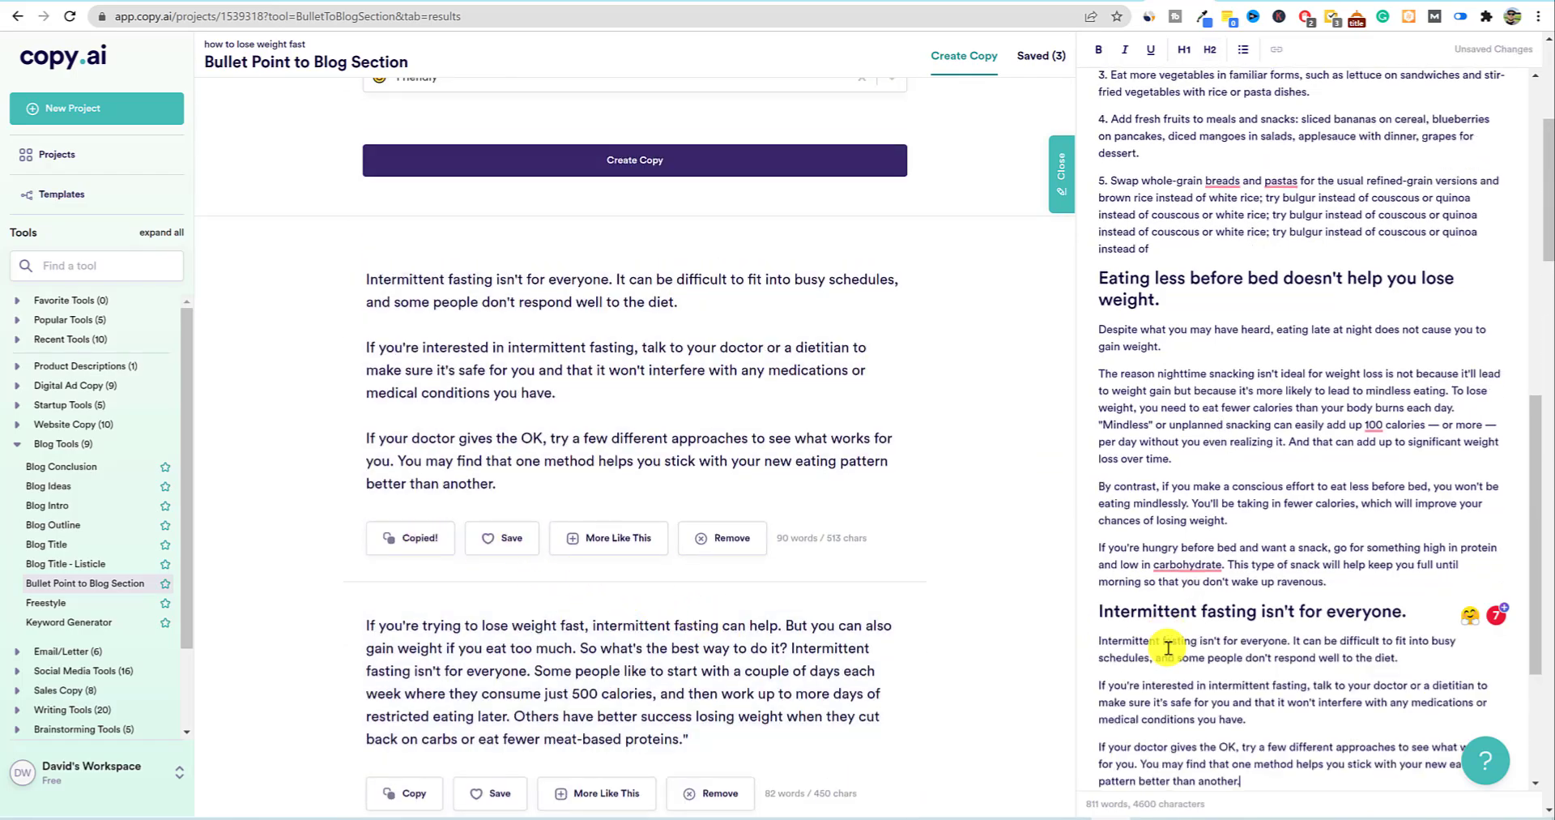
- Add the generated section beginning "If you're trying to lose weight fast" as a new paragraph at the end of the intermittent fasting section
scroll(1166, 733, down, 4)
drag(1174, 567, 1091, 552)
scroll(1081, 557, down, 2)
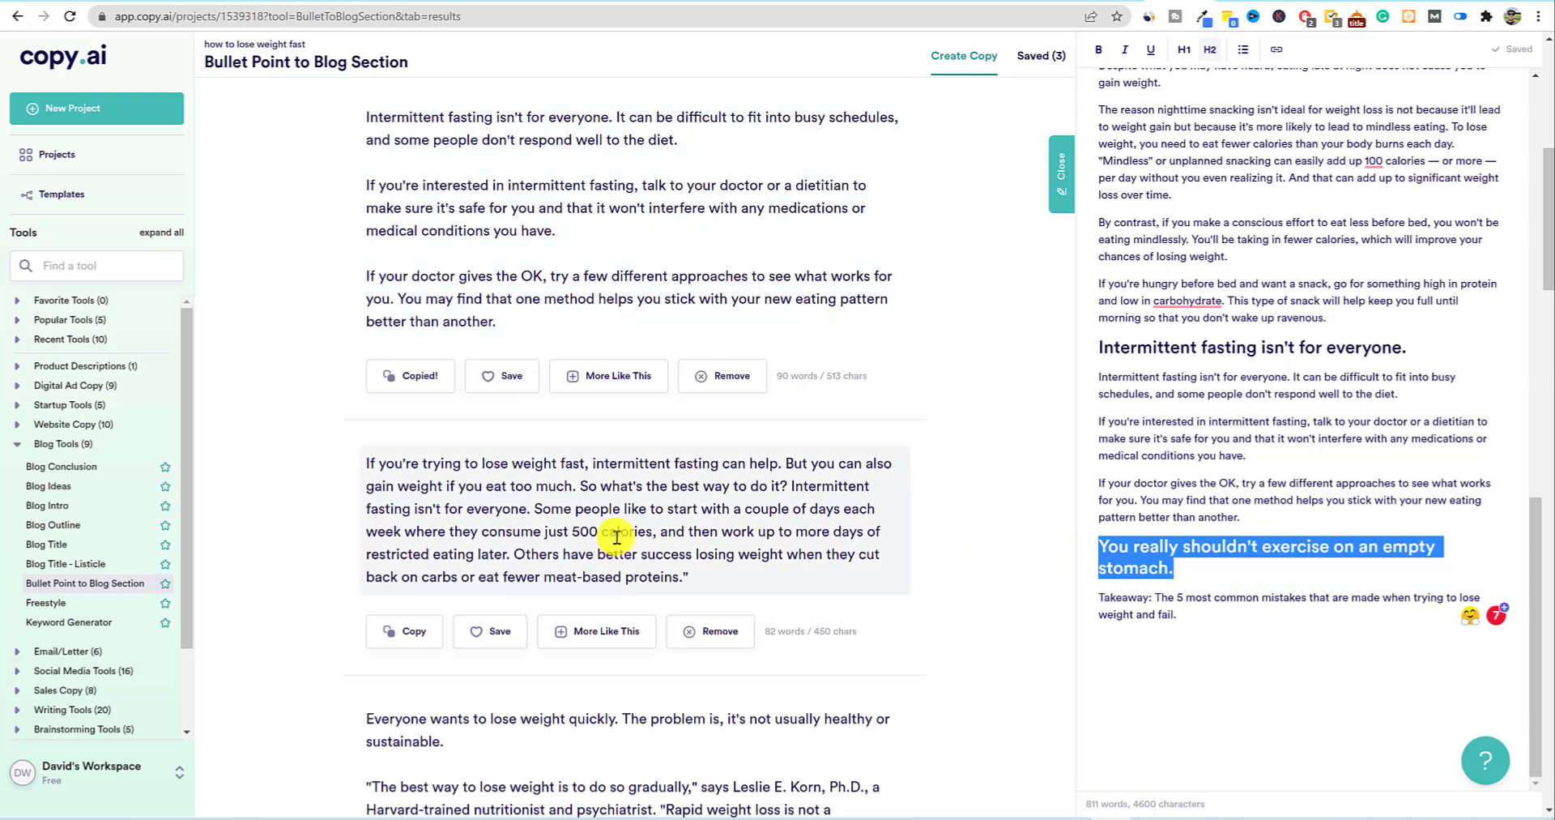
click(590, 573)
click(403, 636)
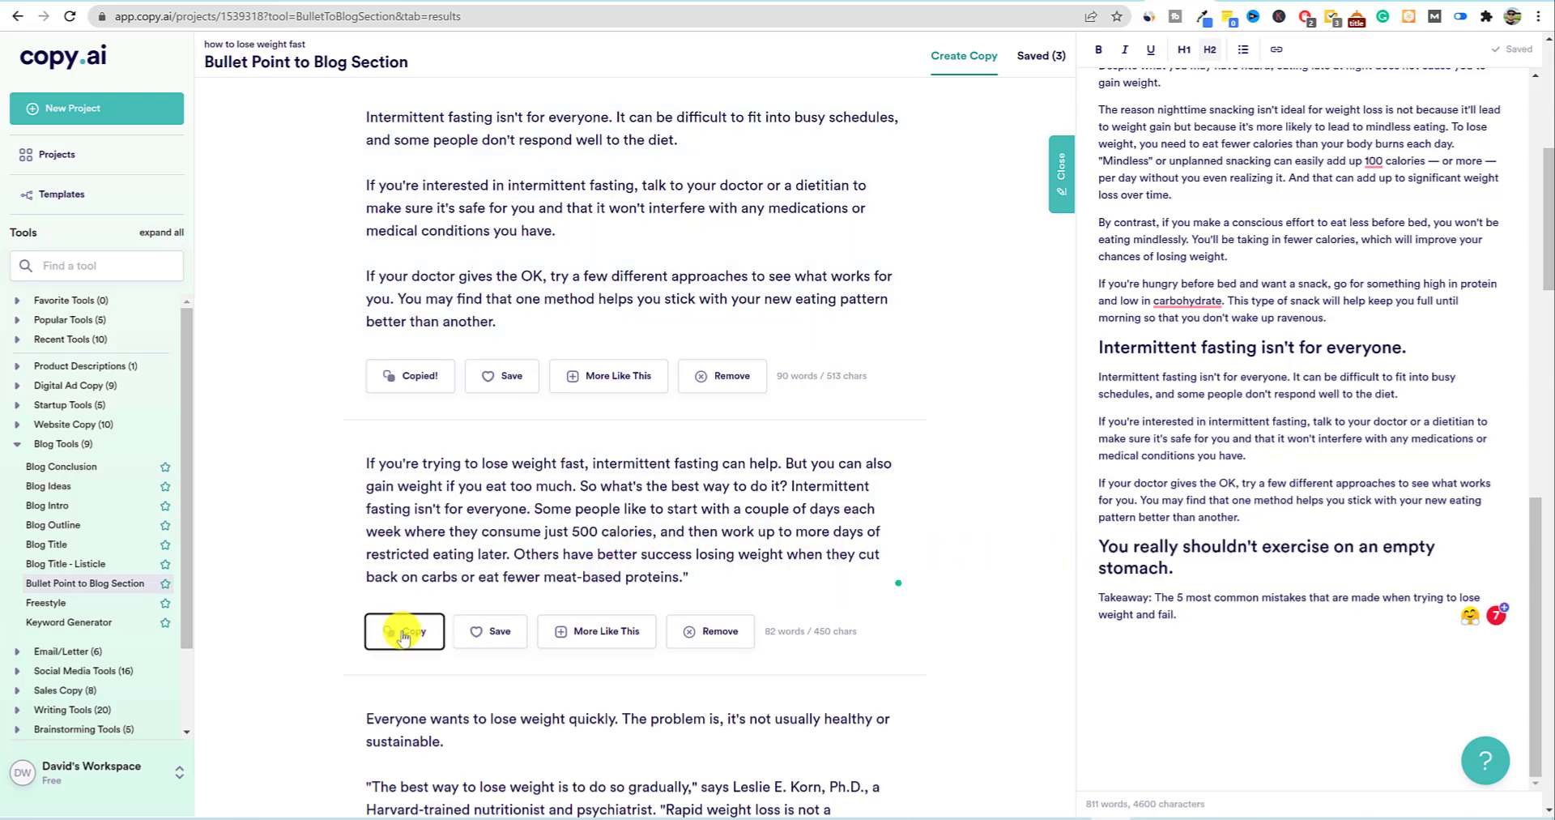
click(1313, 521)
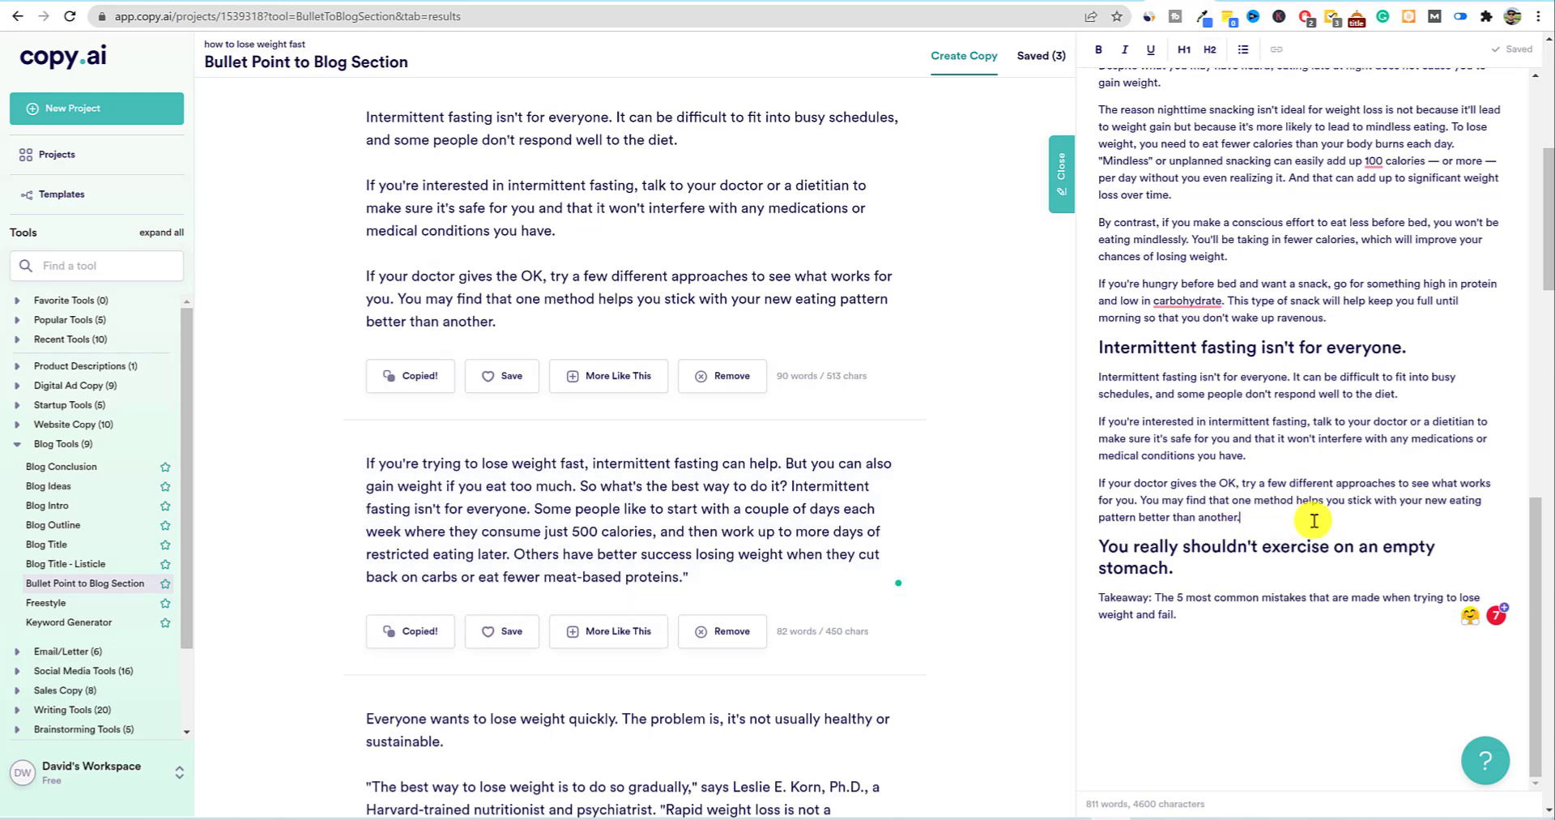
key(Return)
key(ctrl+v)
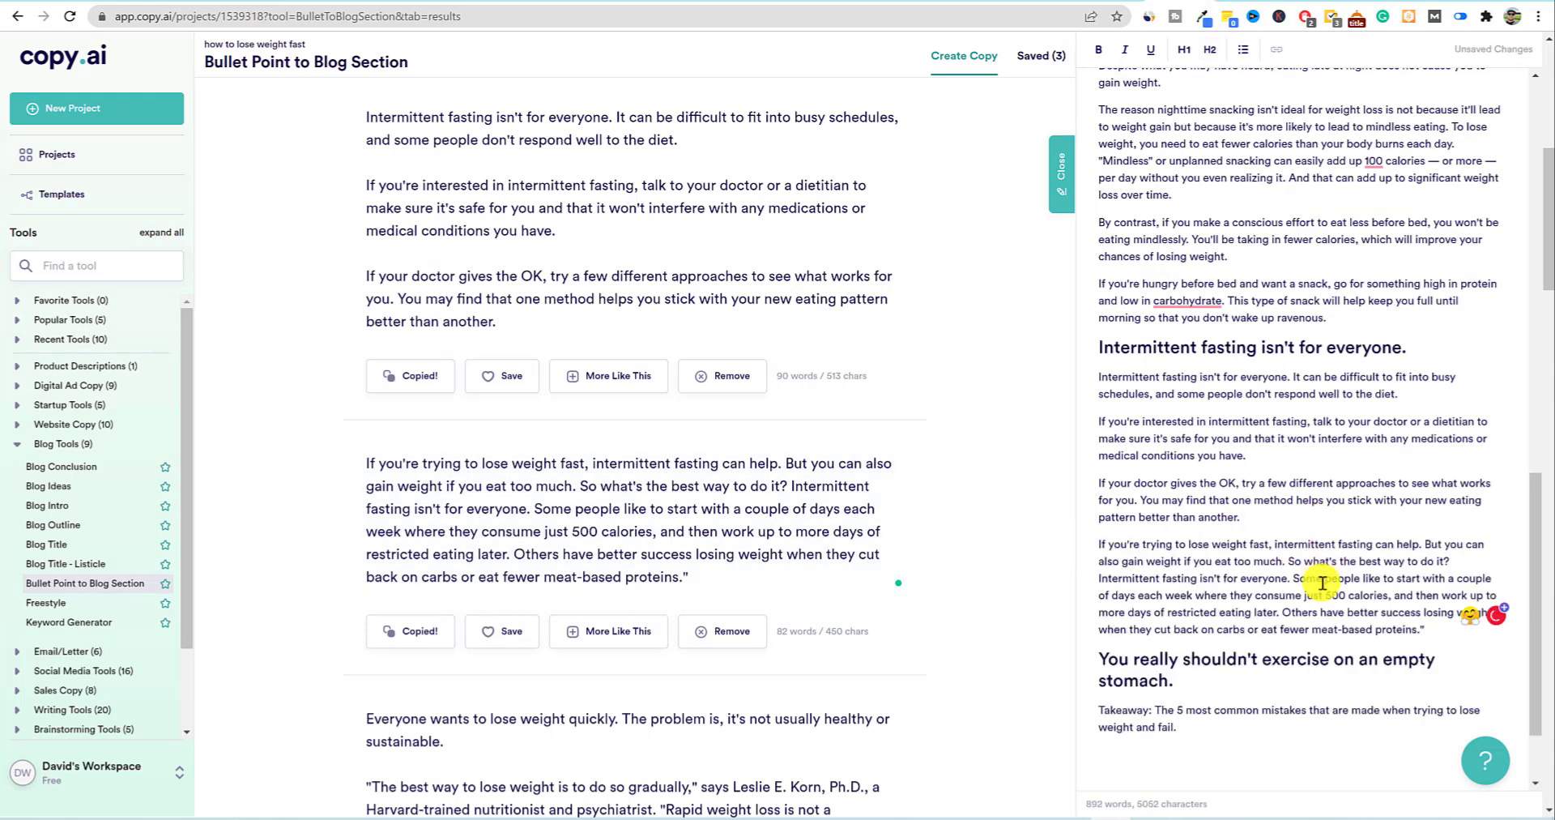
- Generate blog sections using the document heading "You really shouldn't exercise on an empty stomach." as the main point
scroll(1324, 632, down, 2)
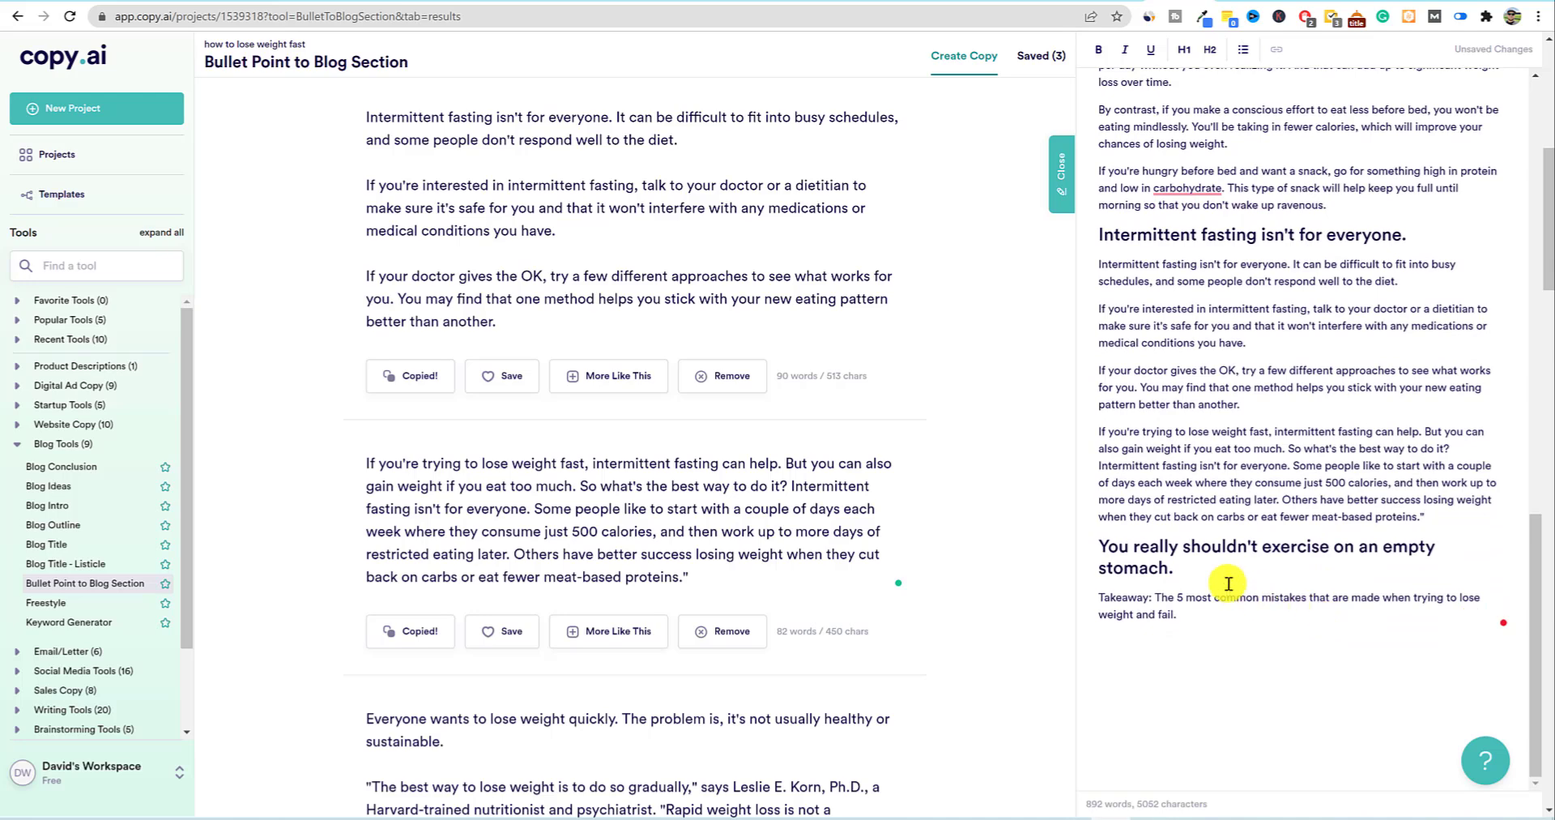
drag(1173, 570, 1057, 550)
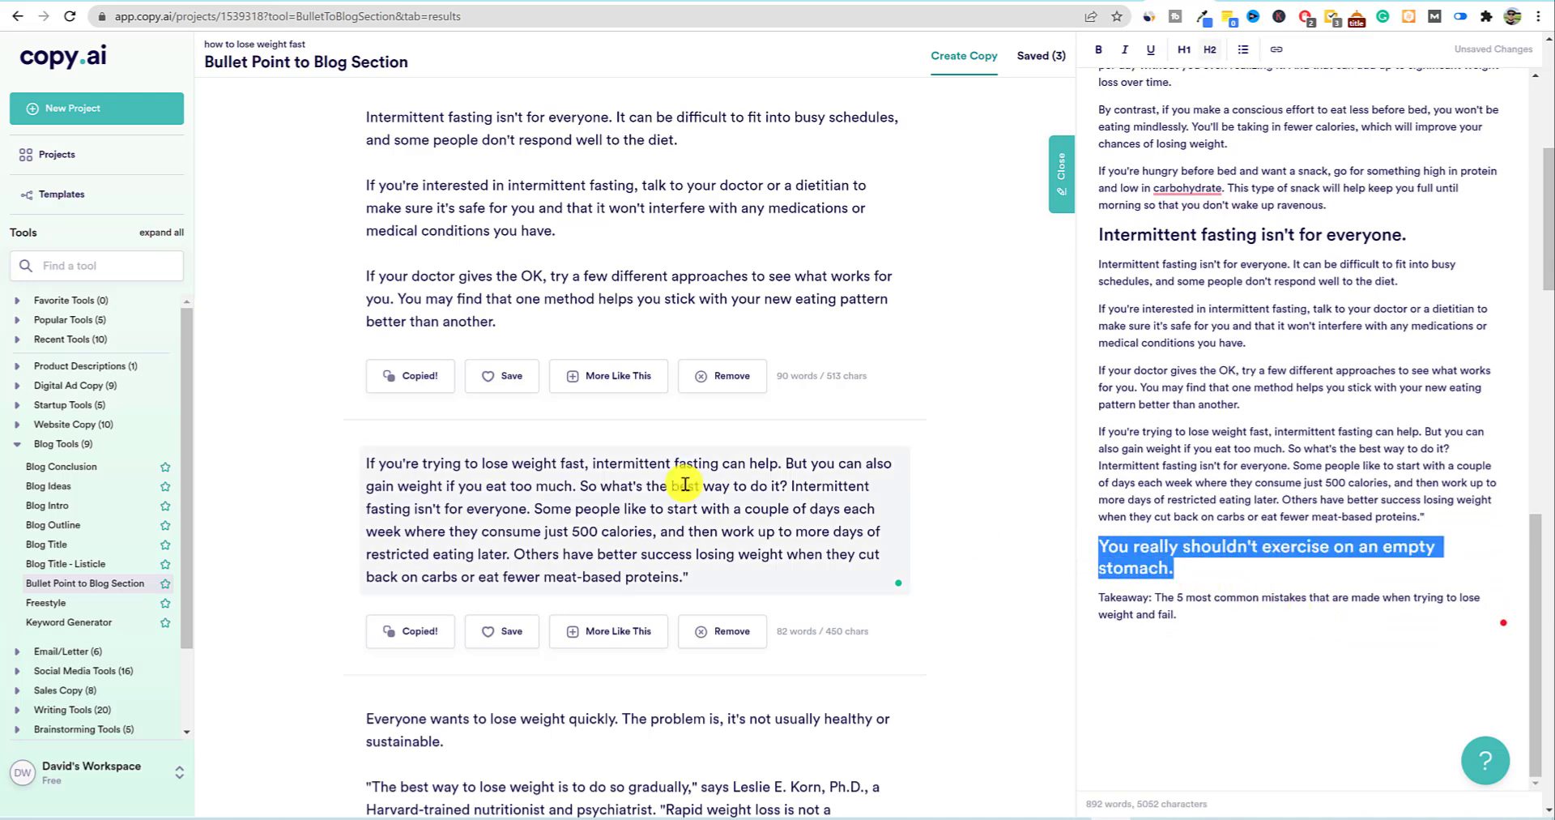
scroll(810, 615, up, 7)
drag(632, 323, 295, 312)
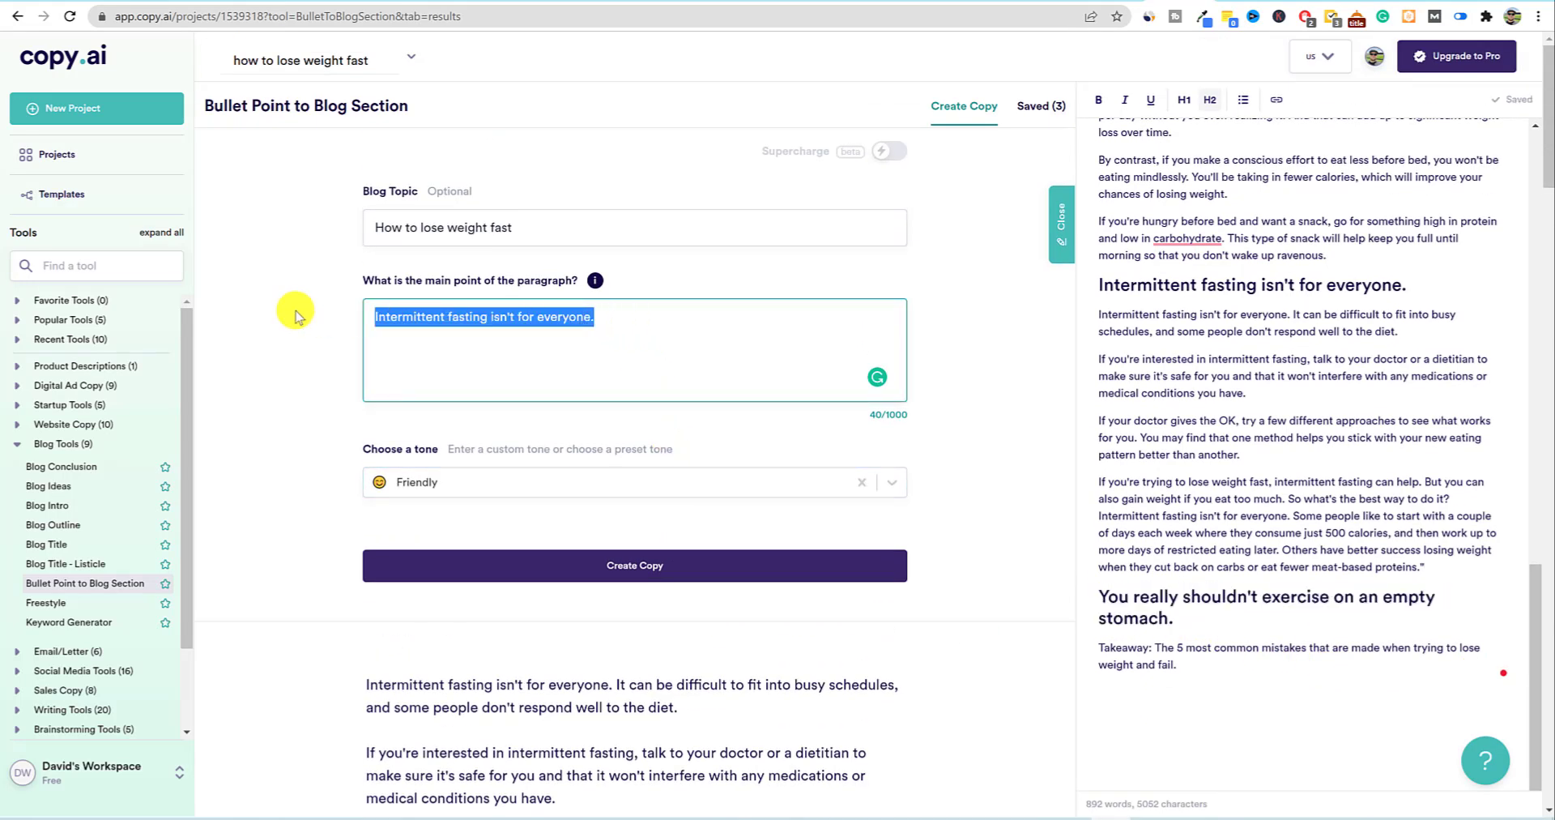
key(ctrl+v)
click(632, 567)
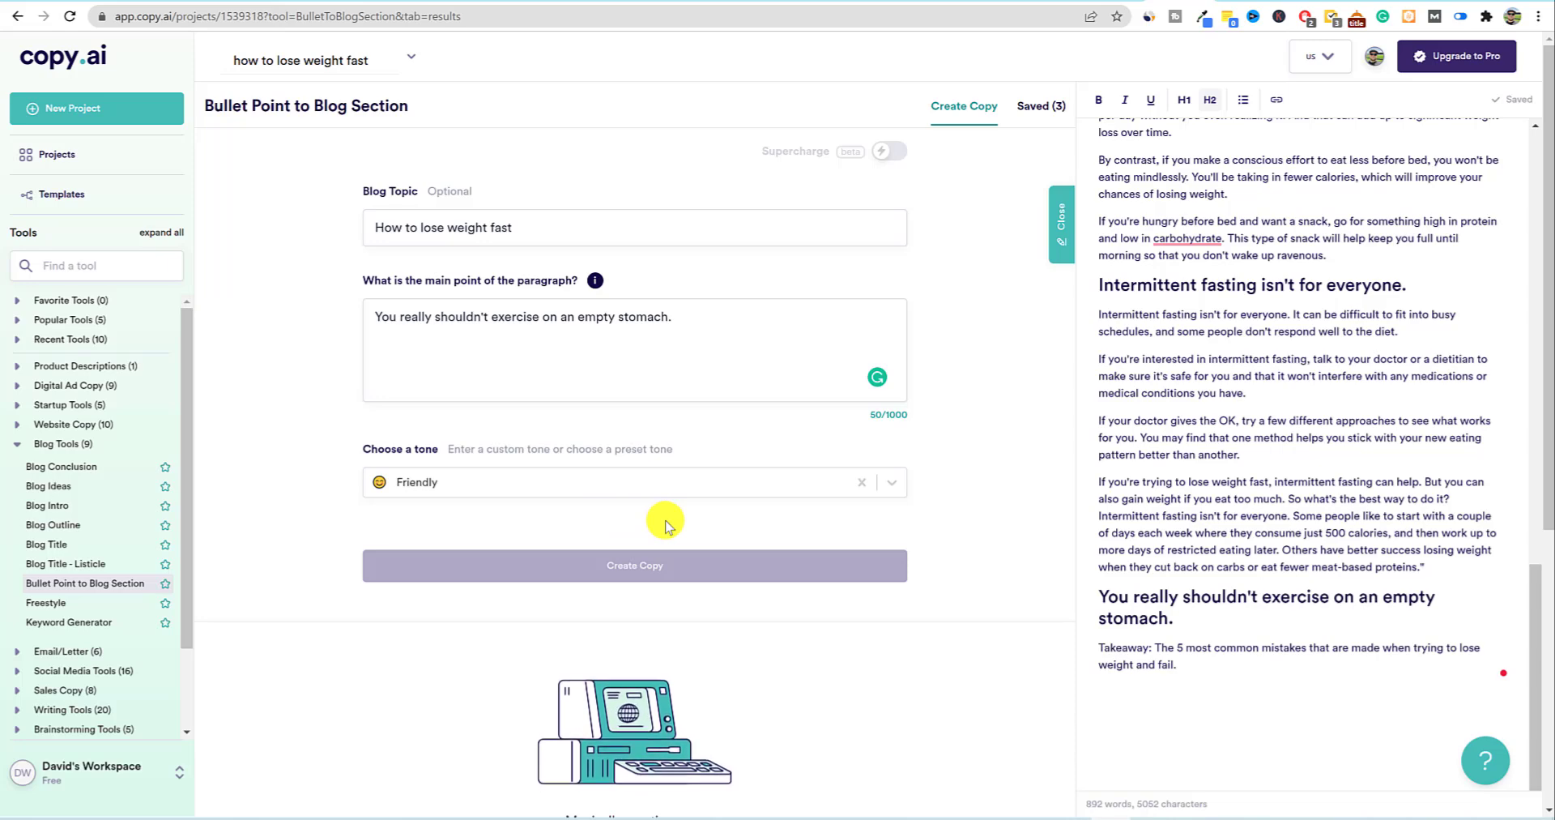
- Review the generated sections and insert the one titled "You Really Shouldn't Exercise on an Empty Stomach" beneath the matching heading
scroll(666, 523, down, 7)
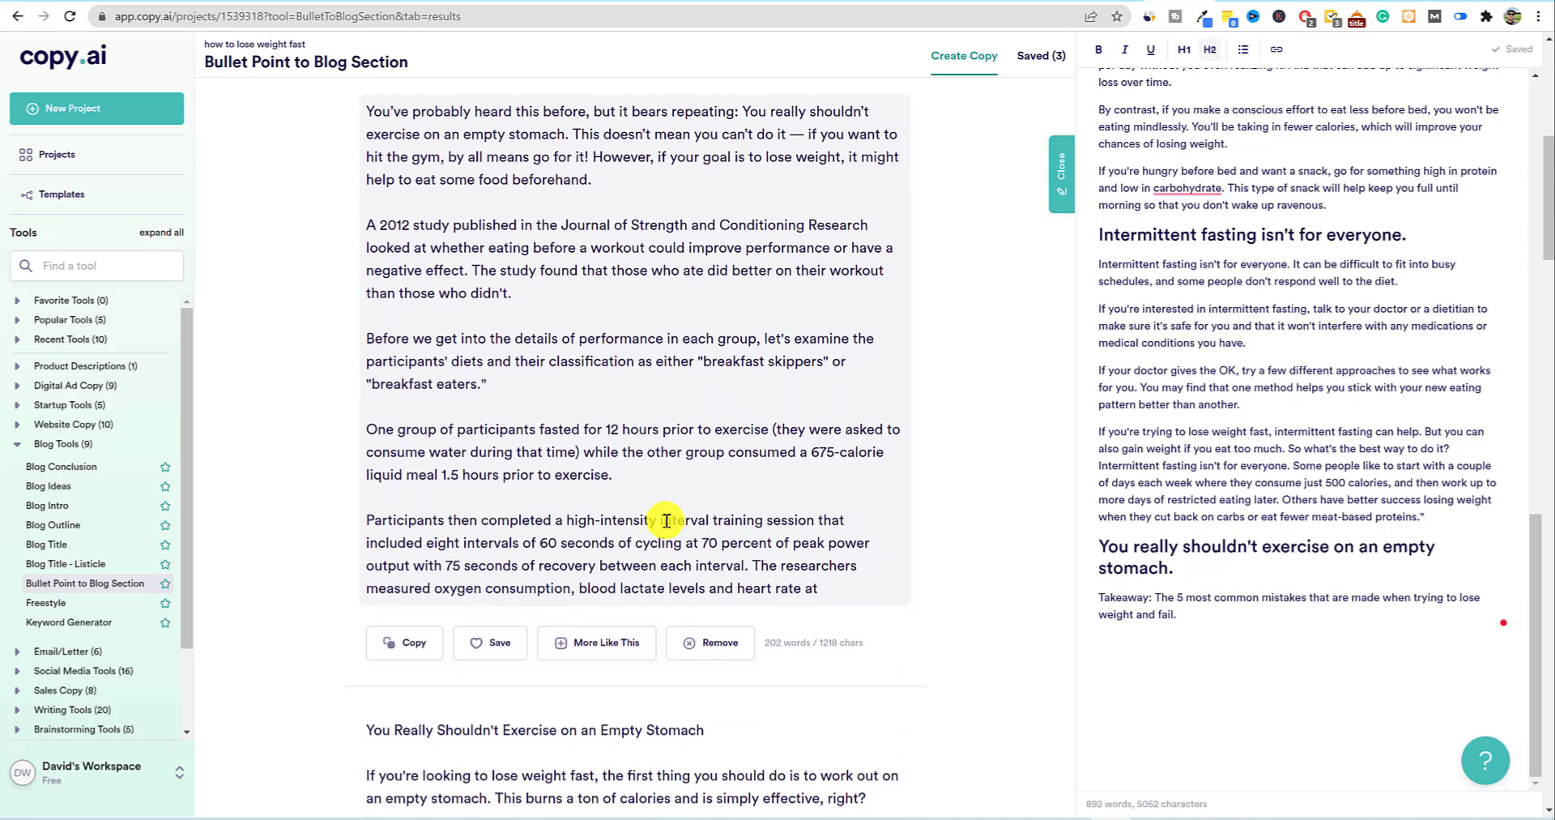
scroll(666, 521, down, 6)
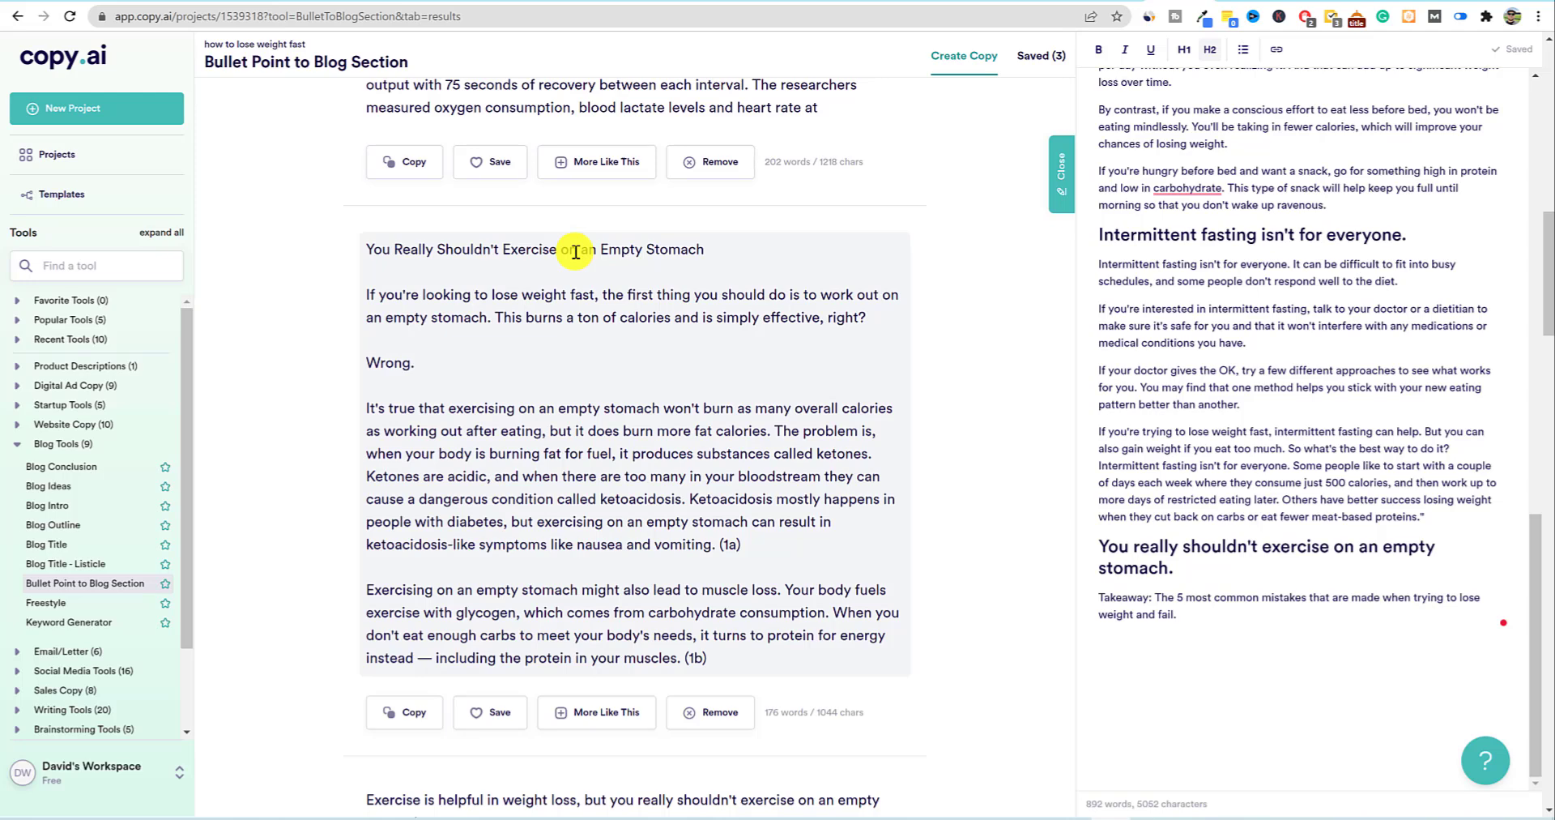
scroll(430, 504, down, 2)
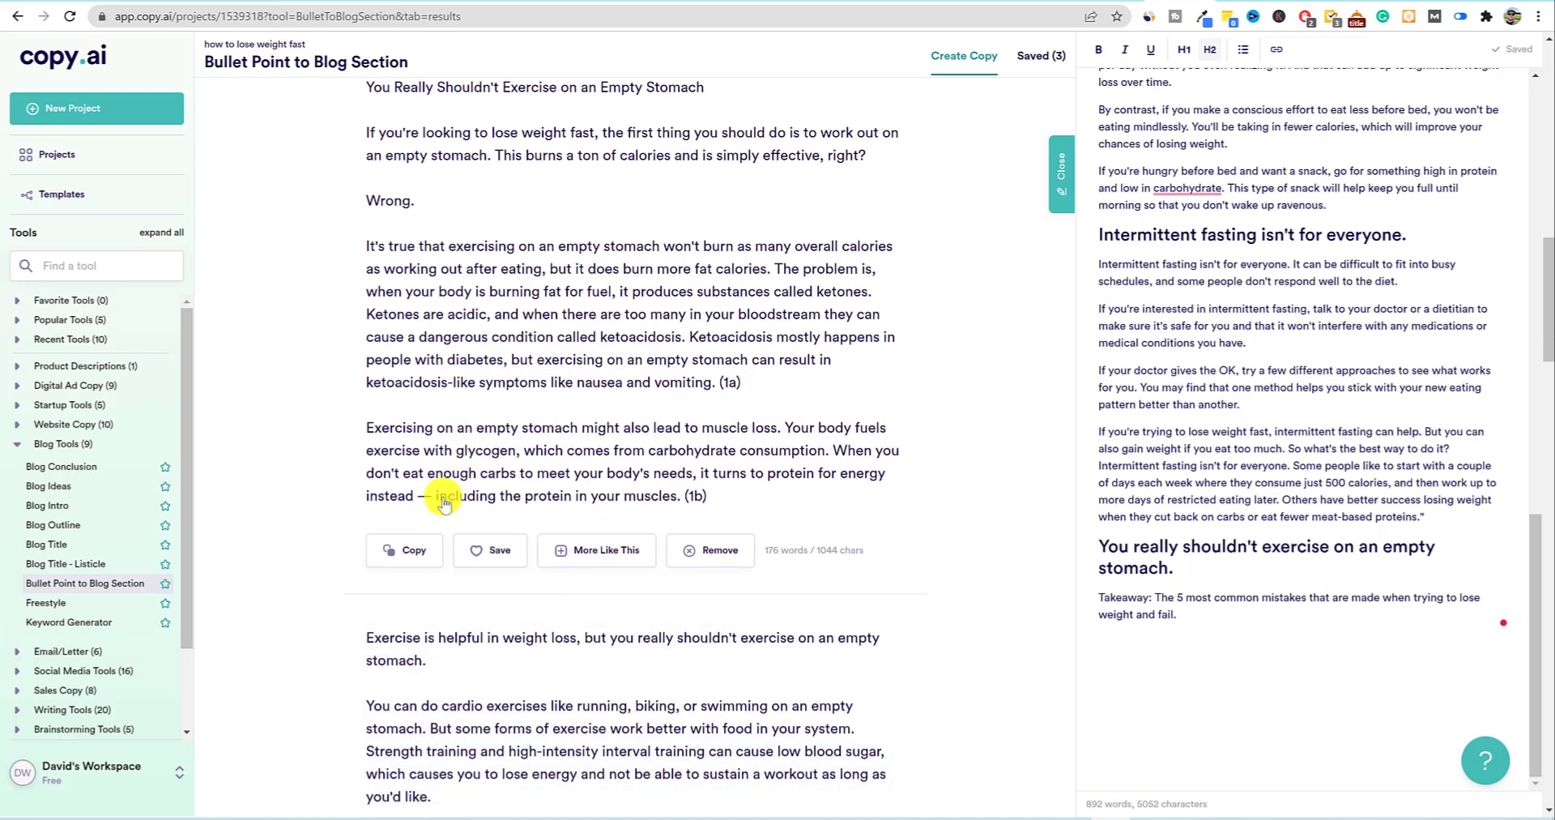
click(414, 550)
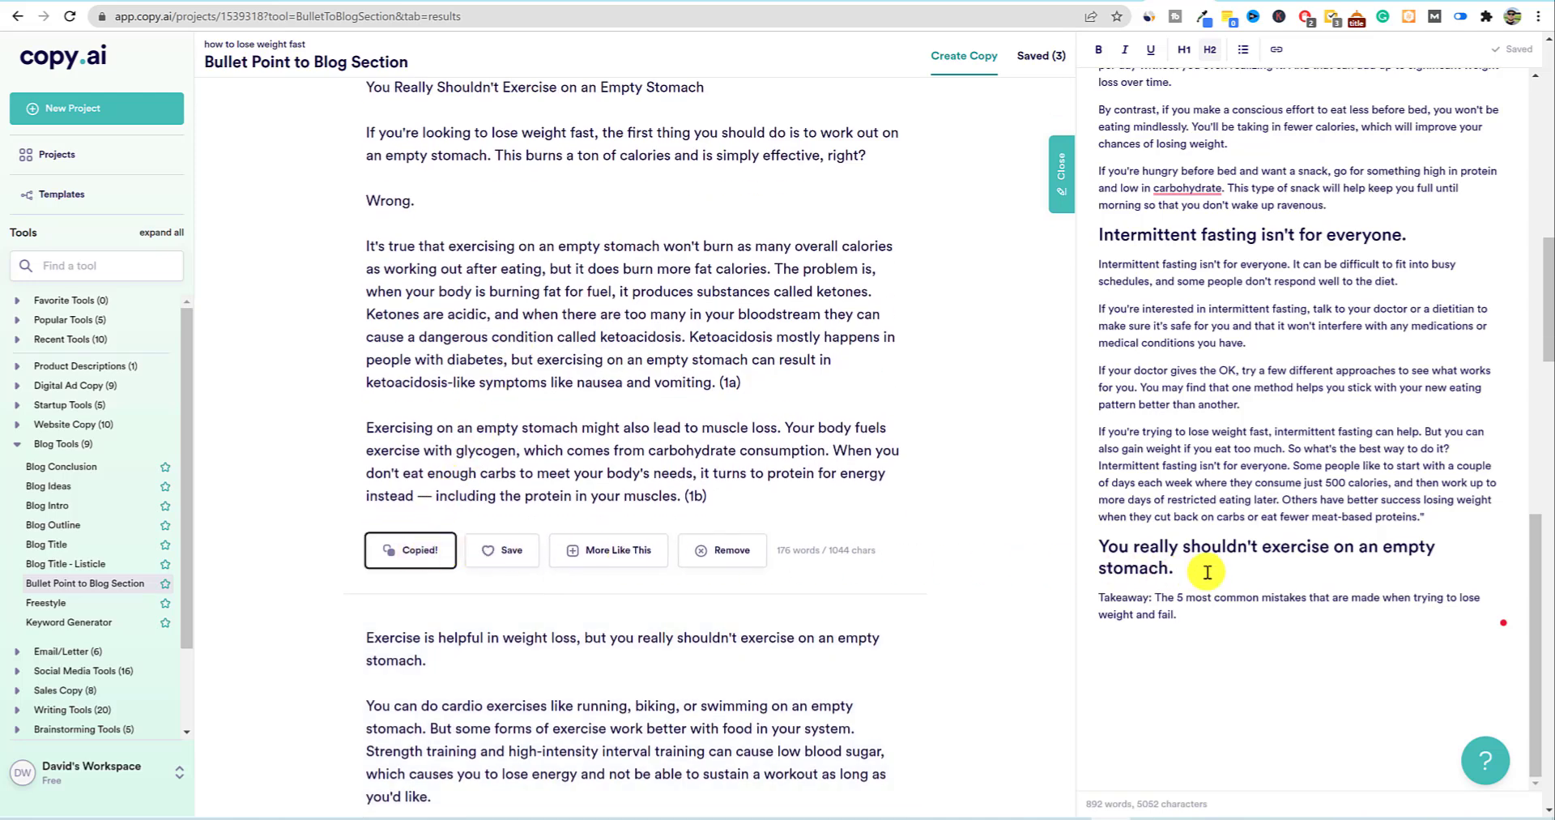
click(1208, 572)
key(Return)
key(ctrl+v)
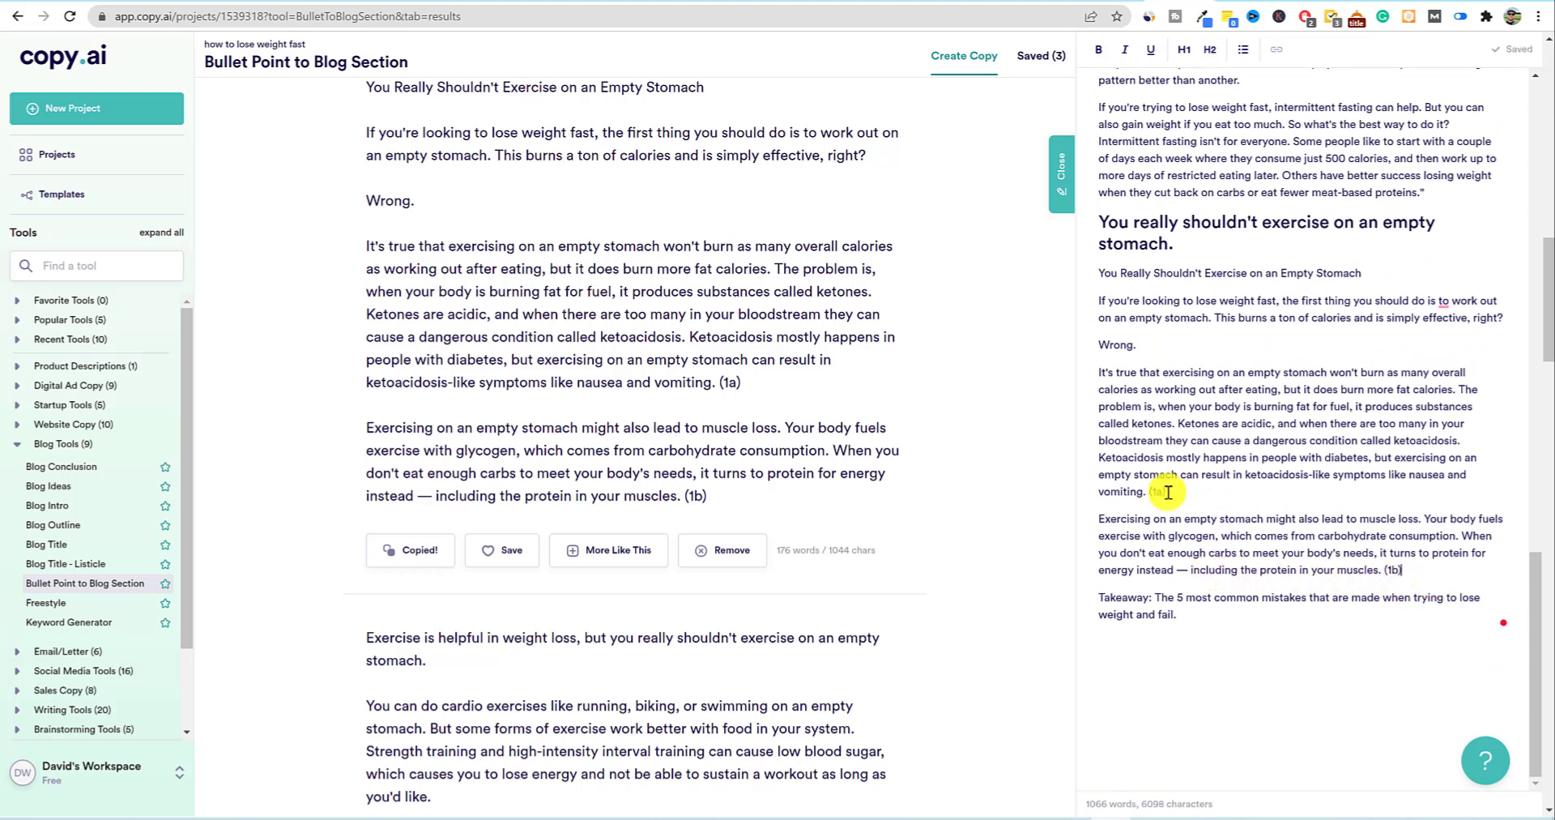
- Delete the citation markers "(1a)" and "(1b)" from the inserted empty-stomach exercise section
drag(1168, 492, 1150, 490)
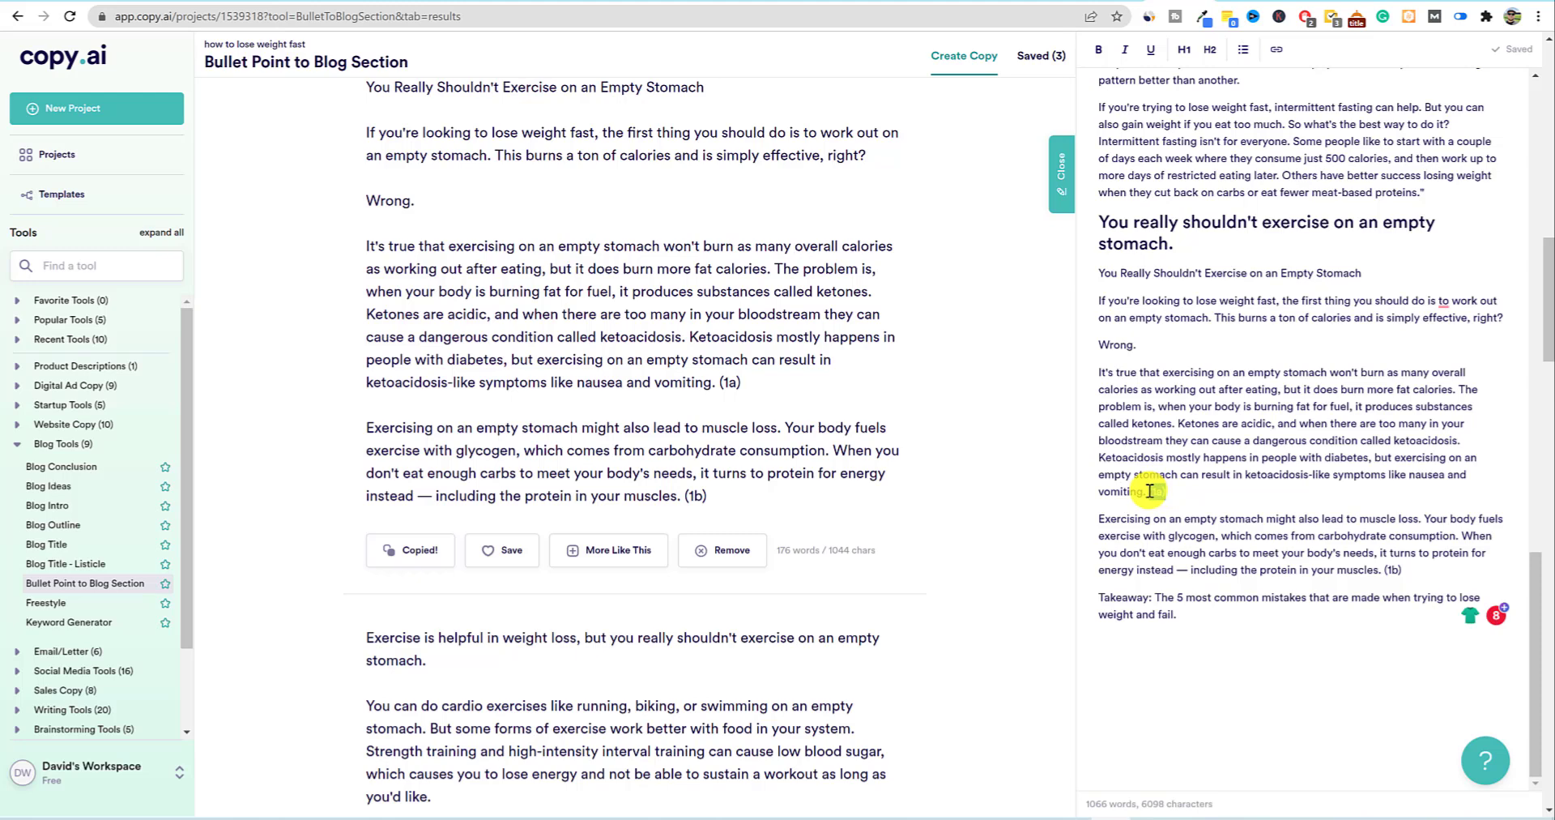
key(BackSpace)
drag(1413, 570, 1386, 569)
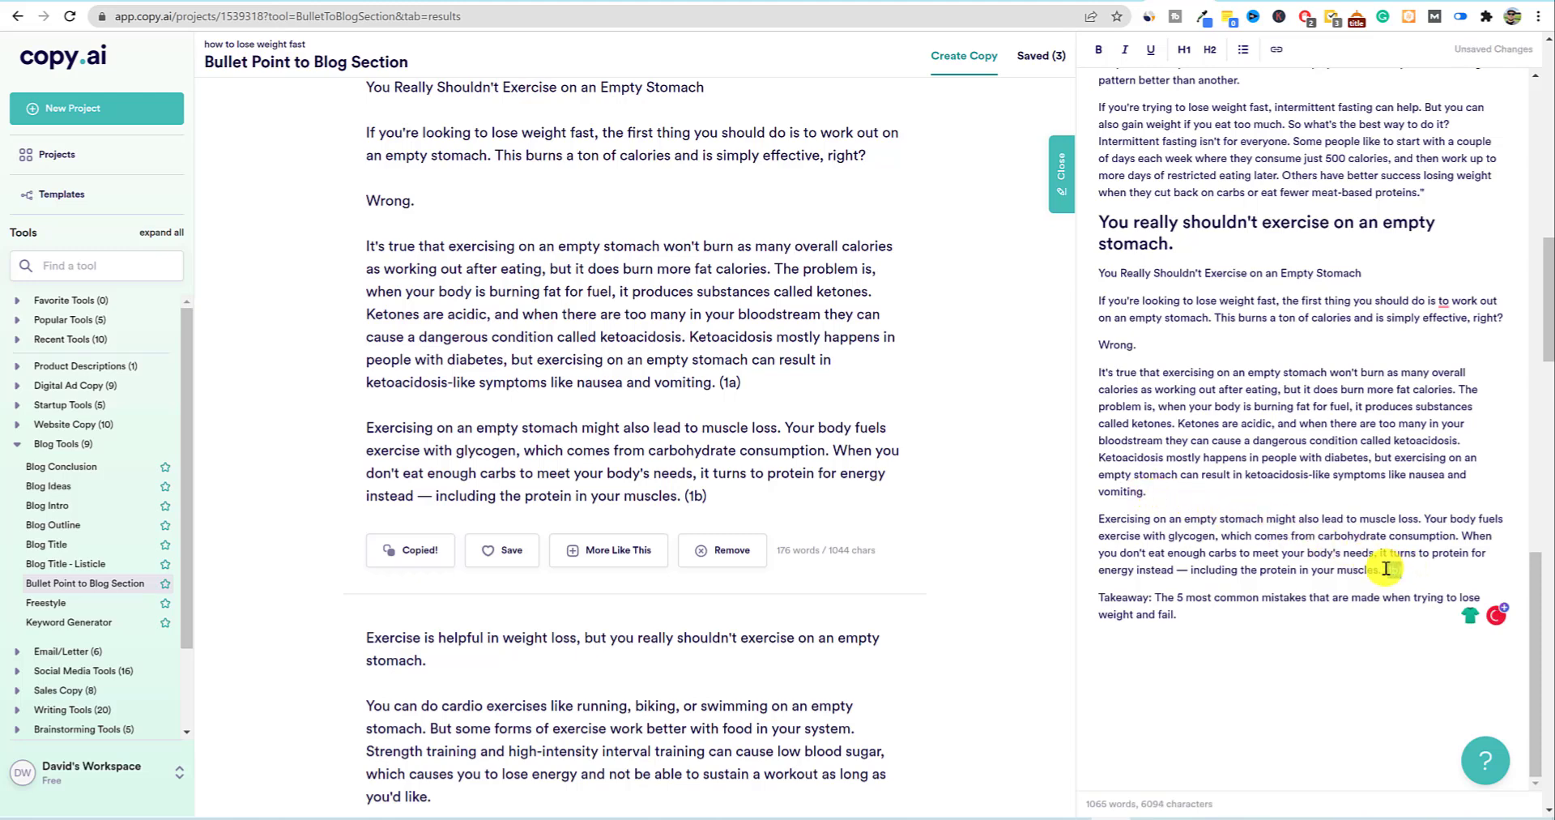
key(BackSpace)
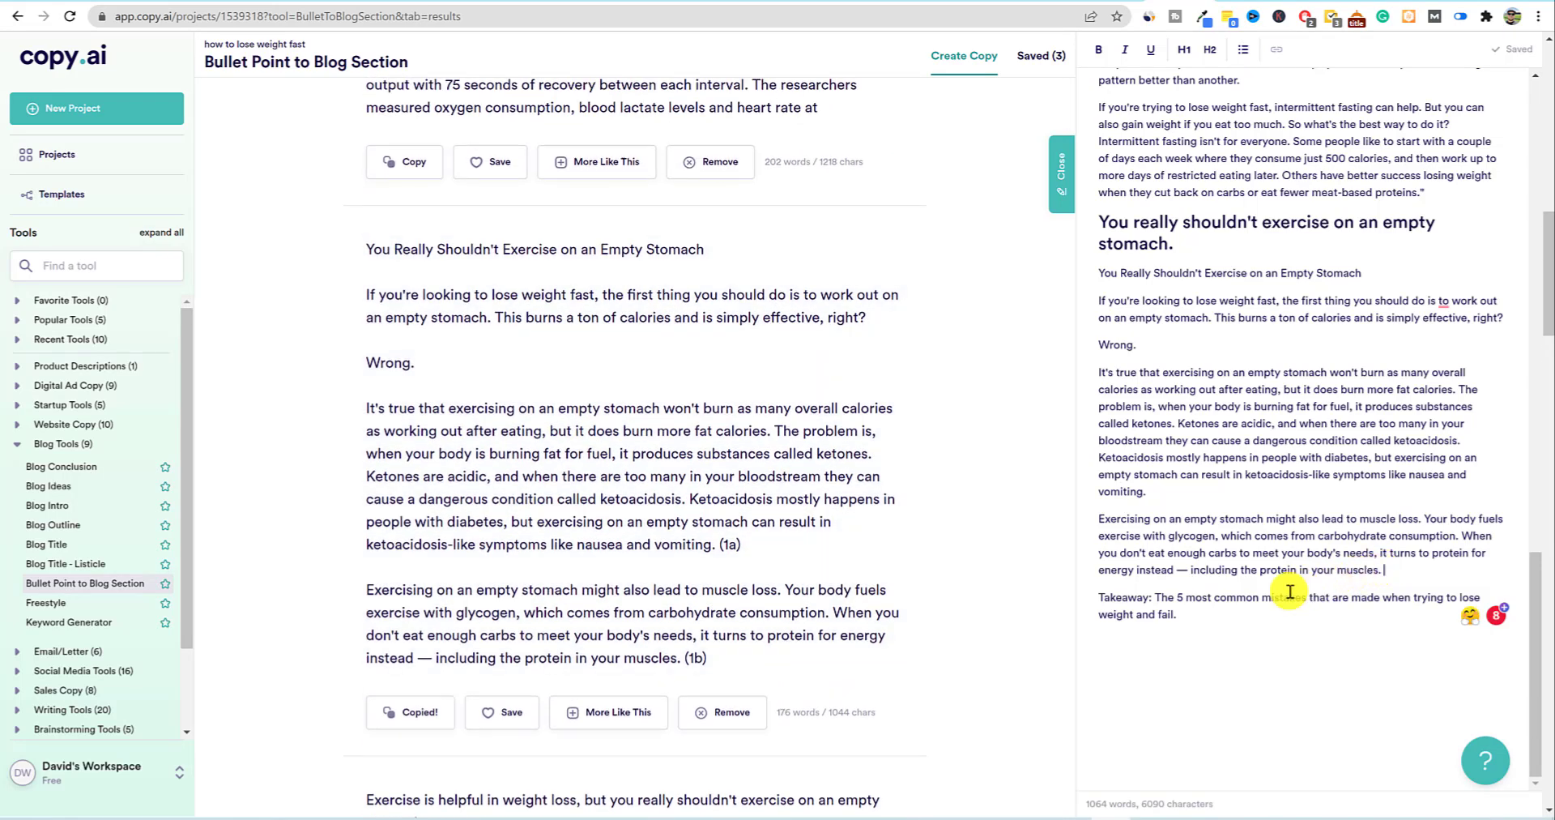
- Generate blog conclusions with the Blog Conclusion tool, using the takeaway sentence "The 5 most common mistakes that are made when trying to lose weight and fail."
drag(1195, 615, 1103, 599)
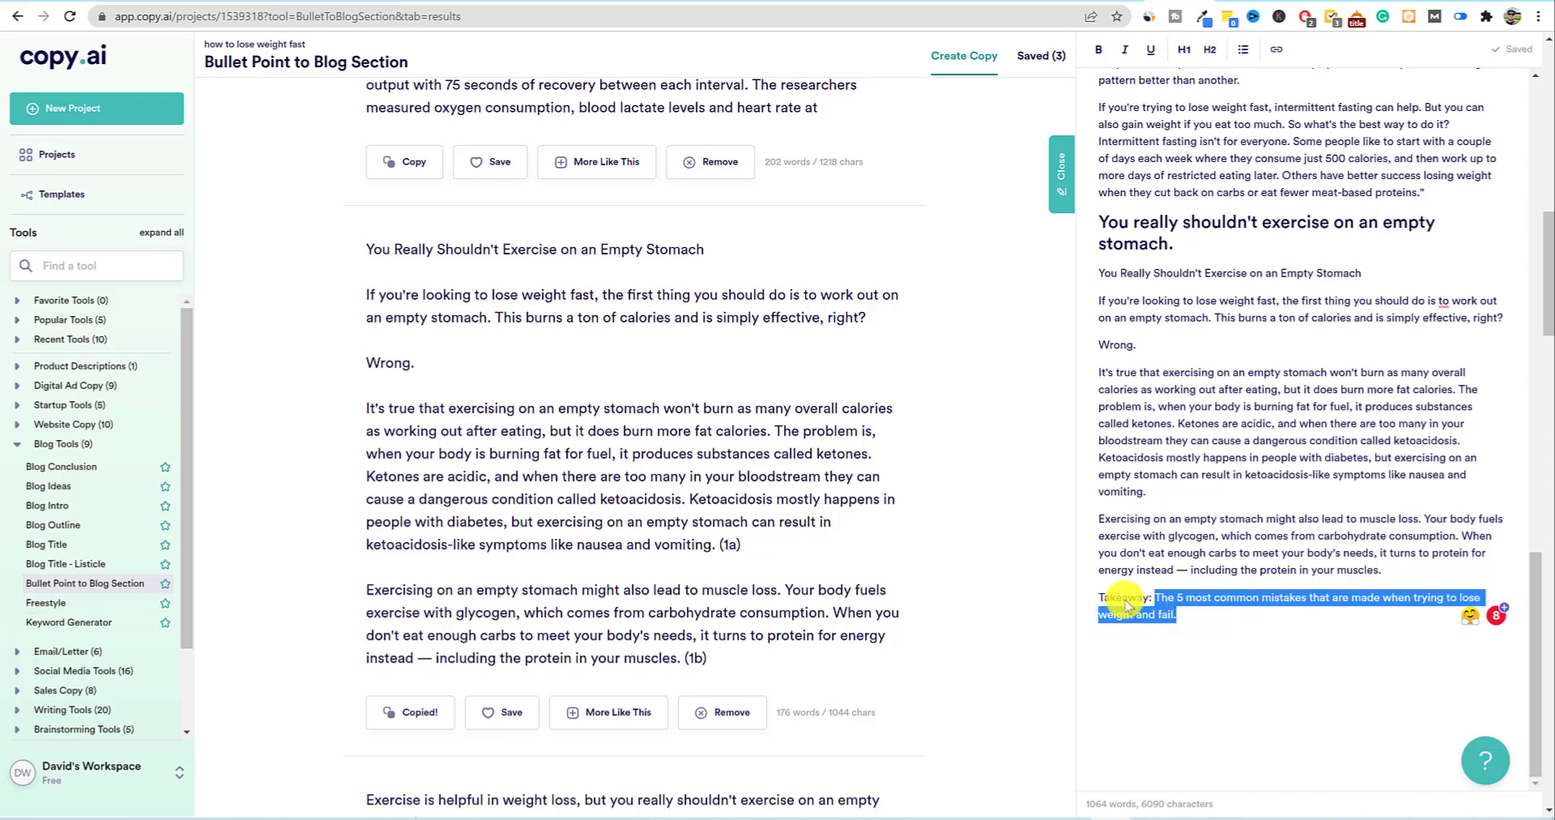
click(63, 468)
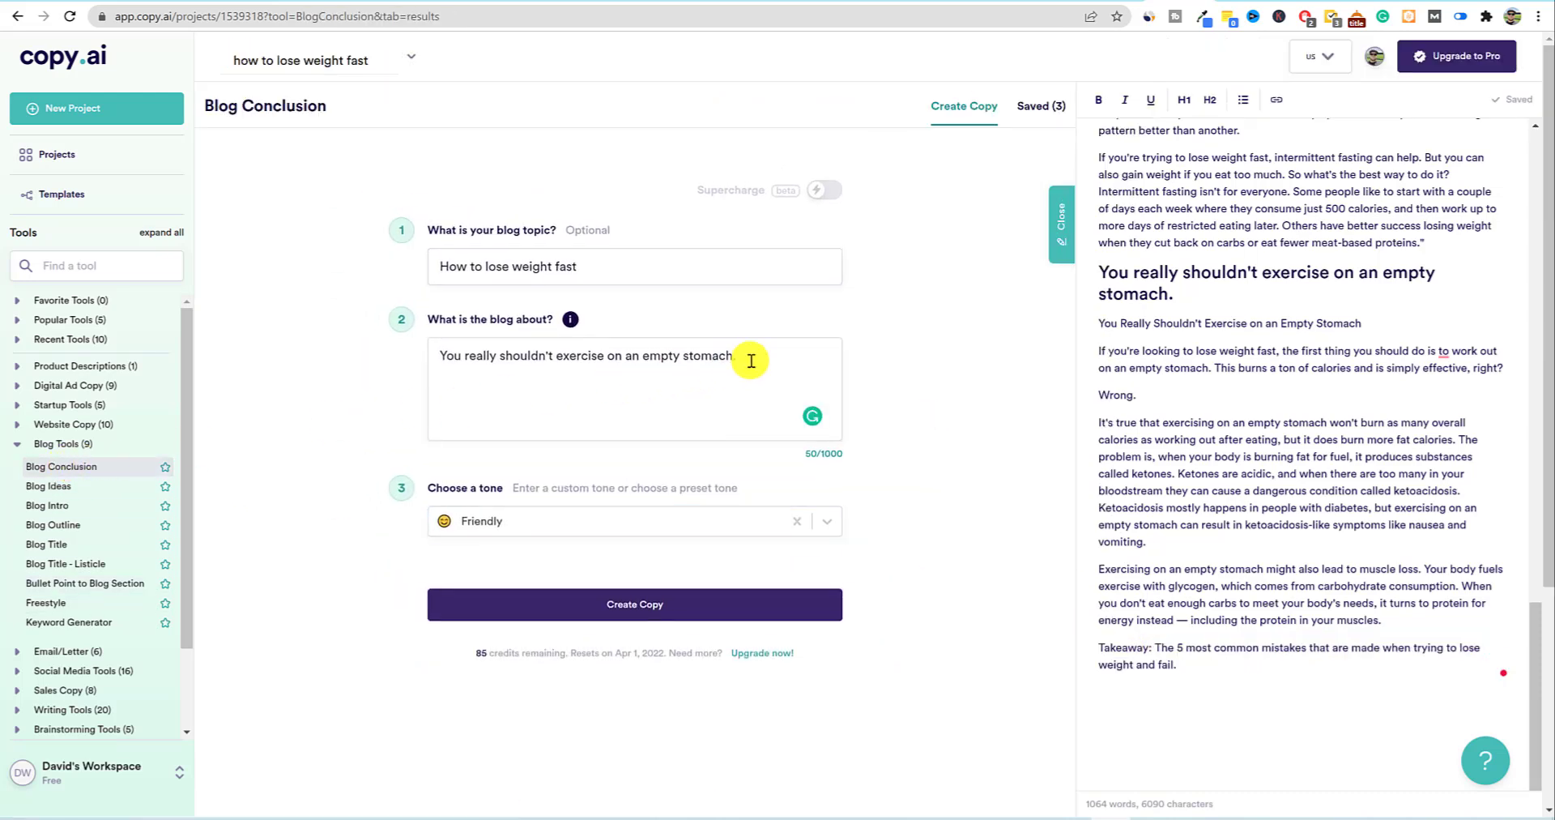
drag(732, 353, 259, 347)
key(ctrl+v)
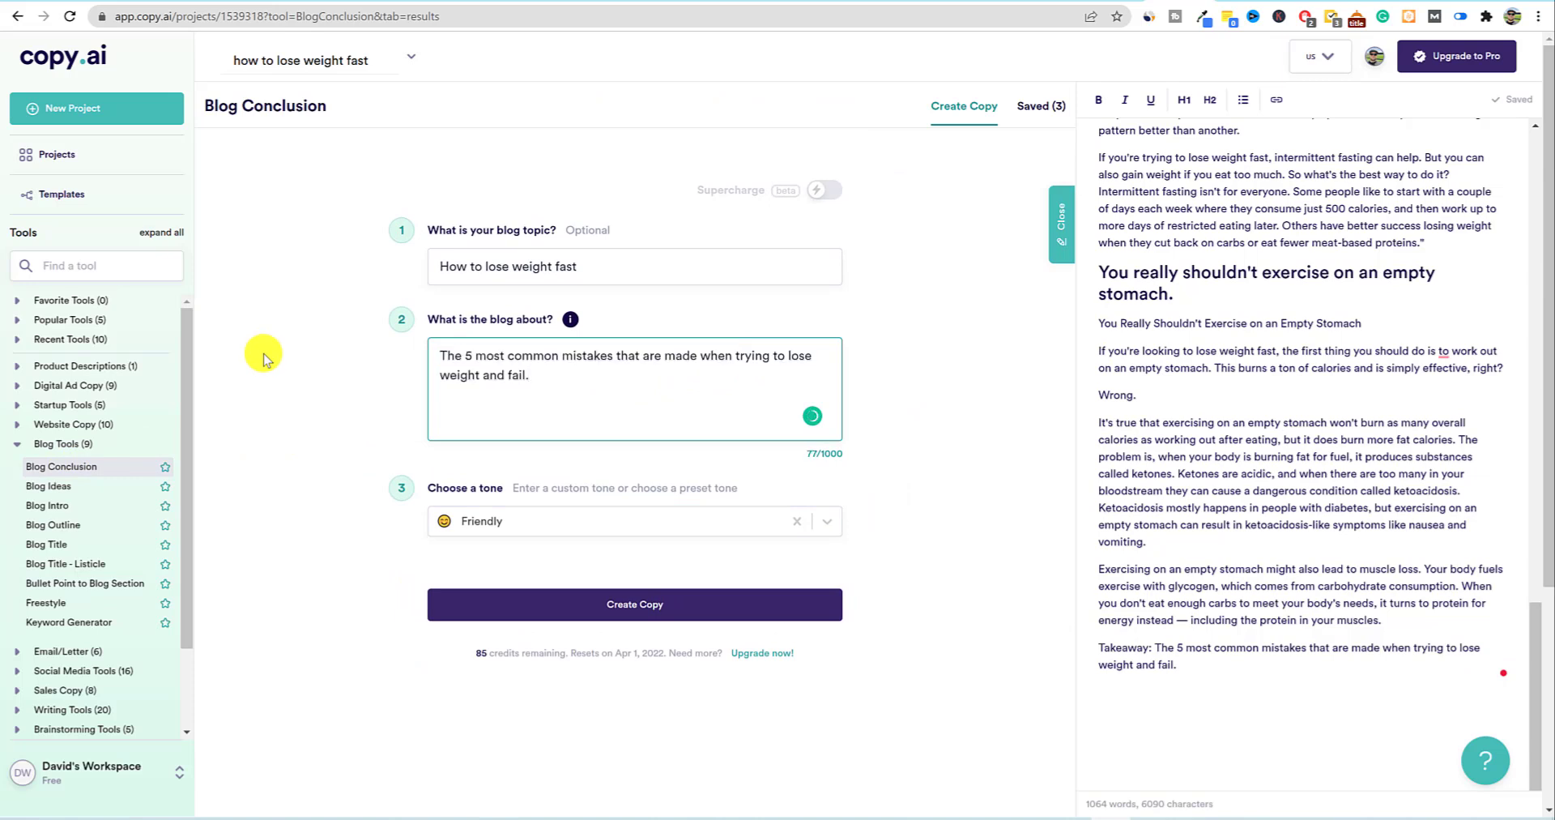
click(627, 604)
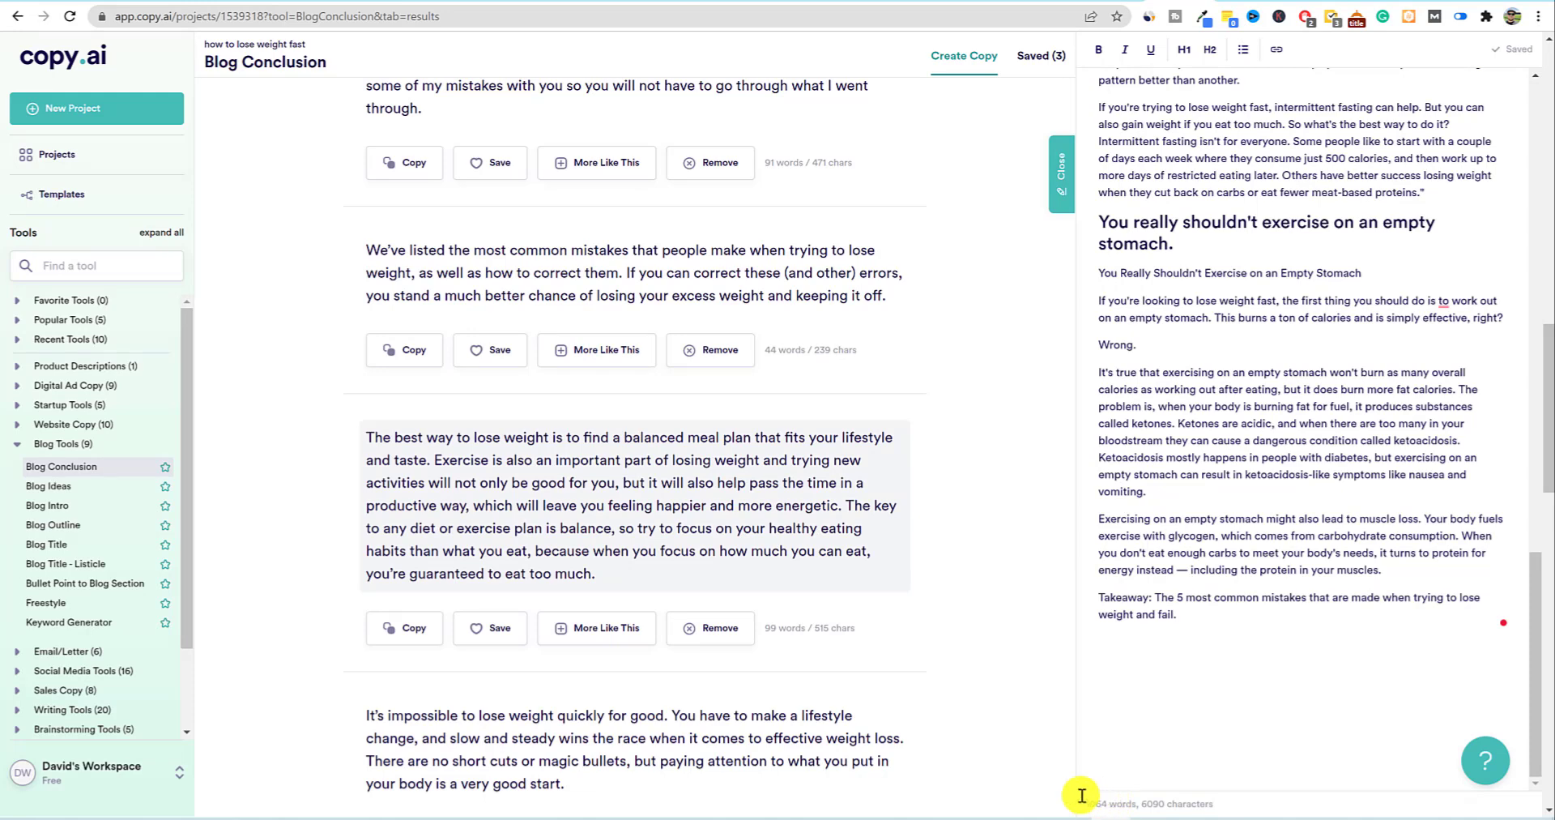
- Replace the takeaway line with "Conclusion", followed by the generated conclusion beginning "Hopefully, you will now be able to lose weight fast"
scroll(705, 738, down, 1)
scroll(708, 738, down, 1)
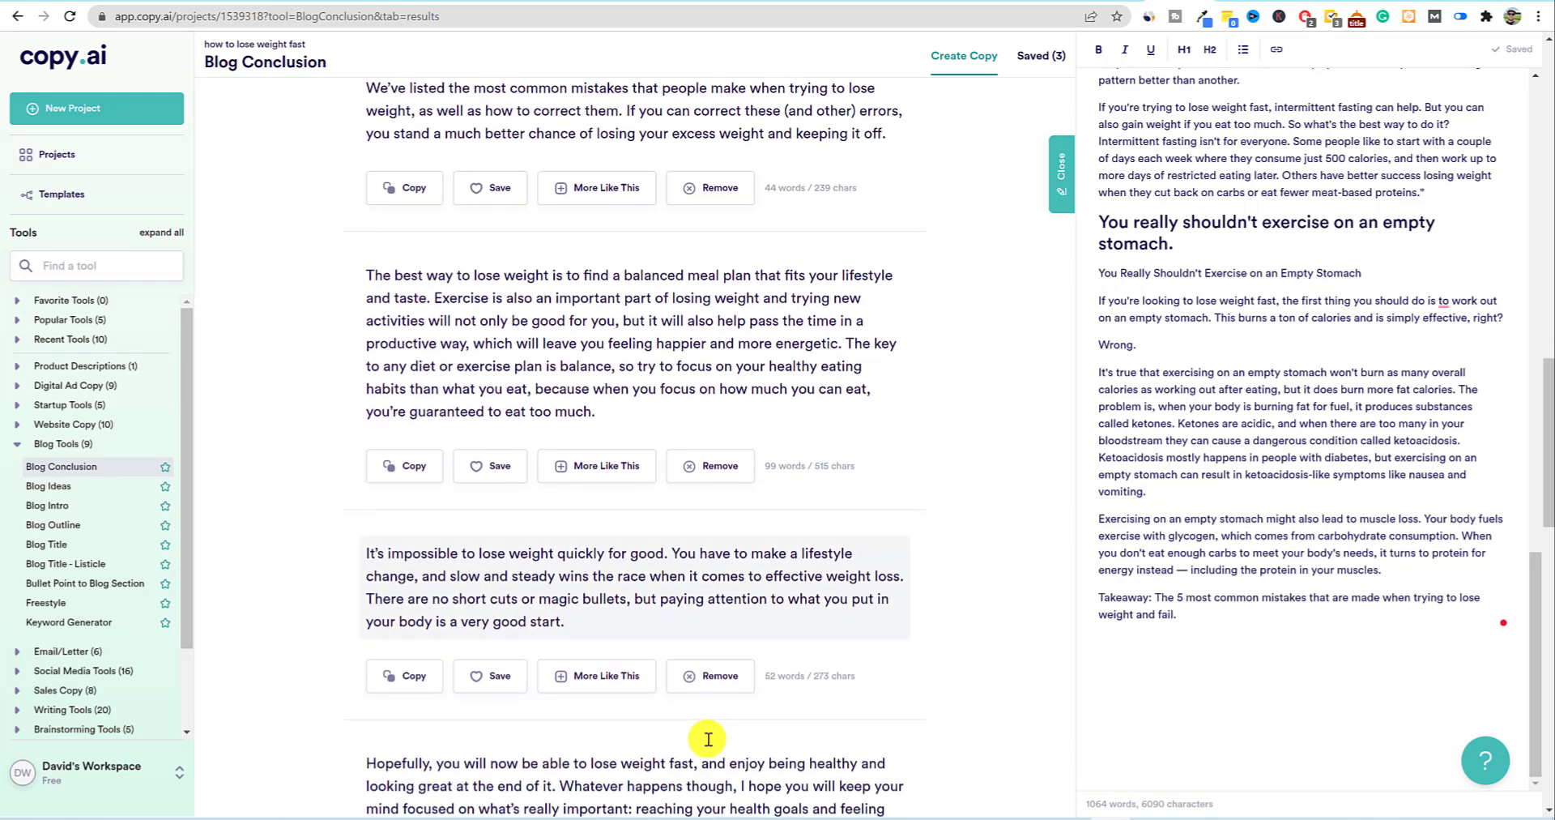
scroll(707, 739, down, 3)
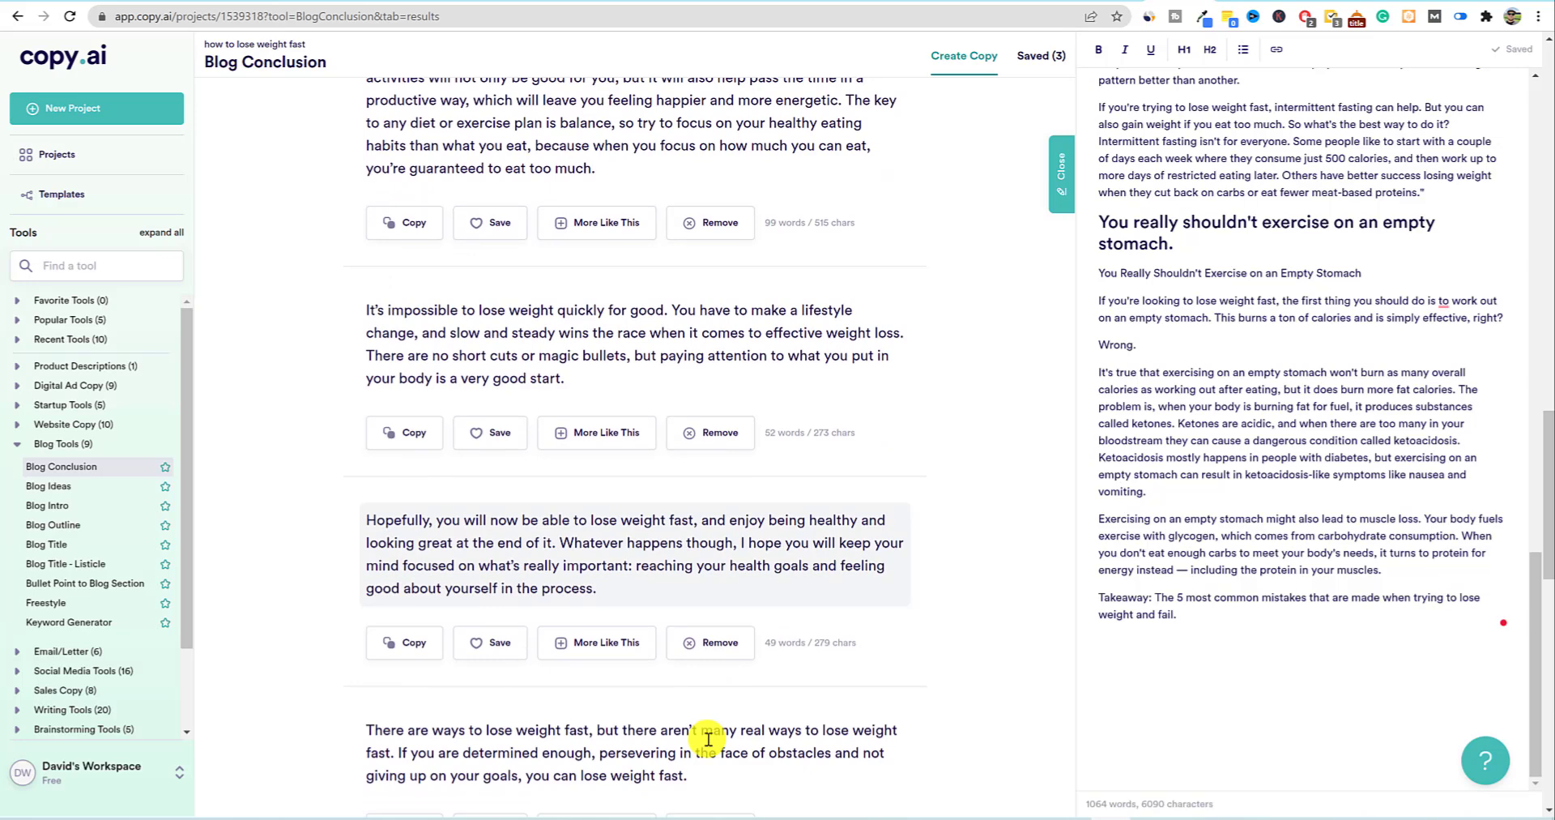
click(410, 644)
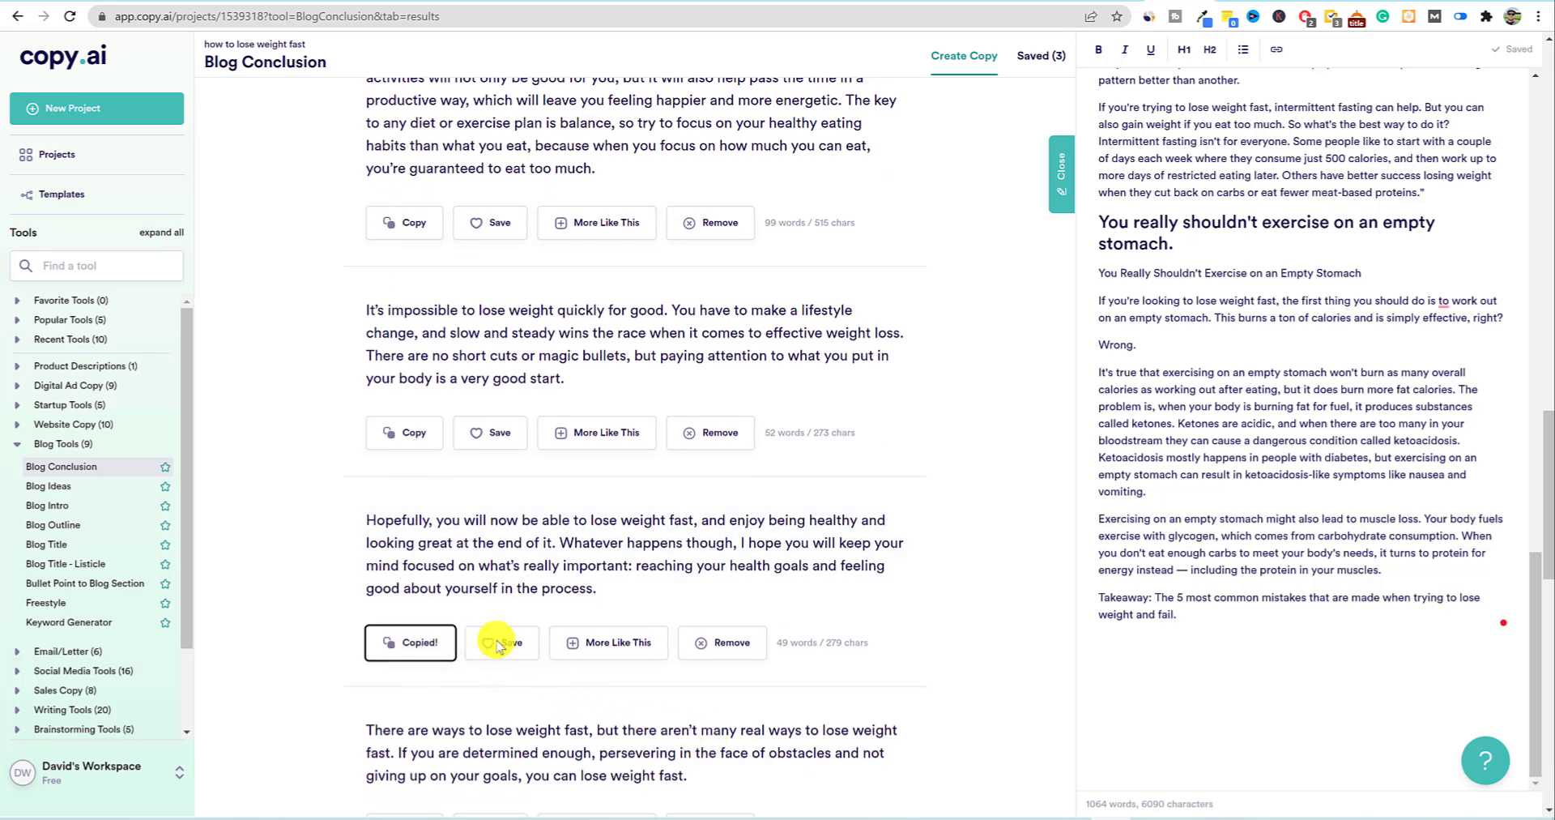
drag(1179, 615, 1093, 603)
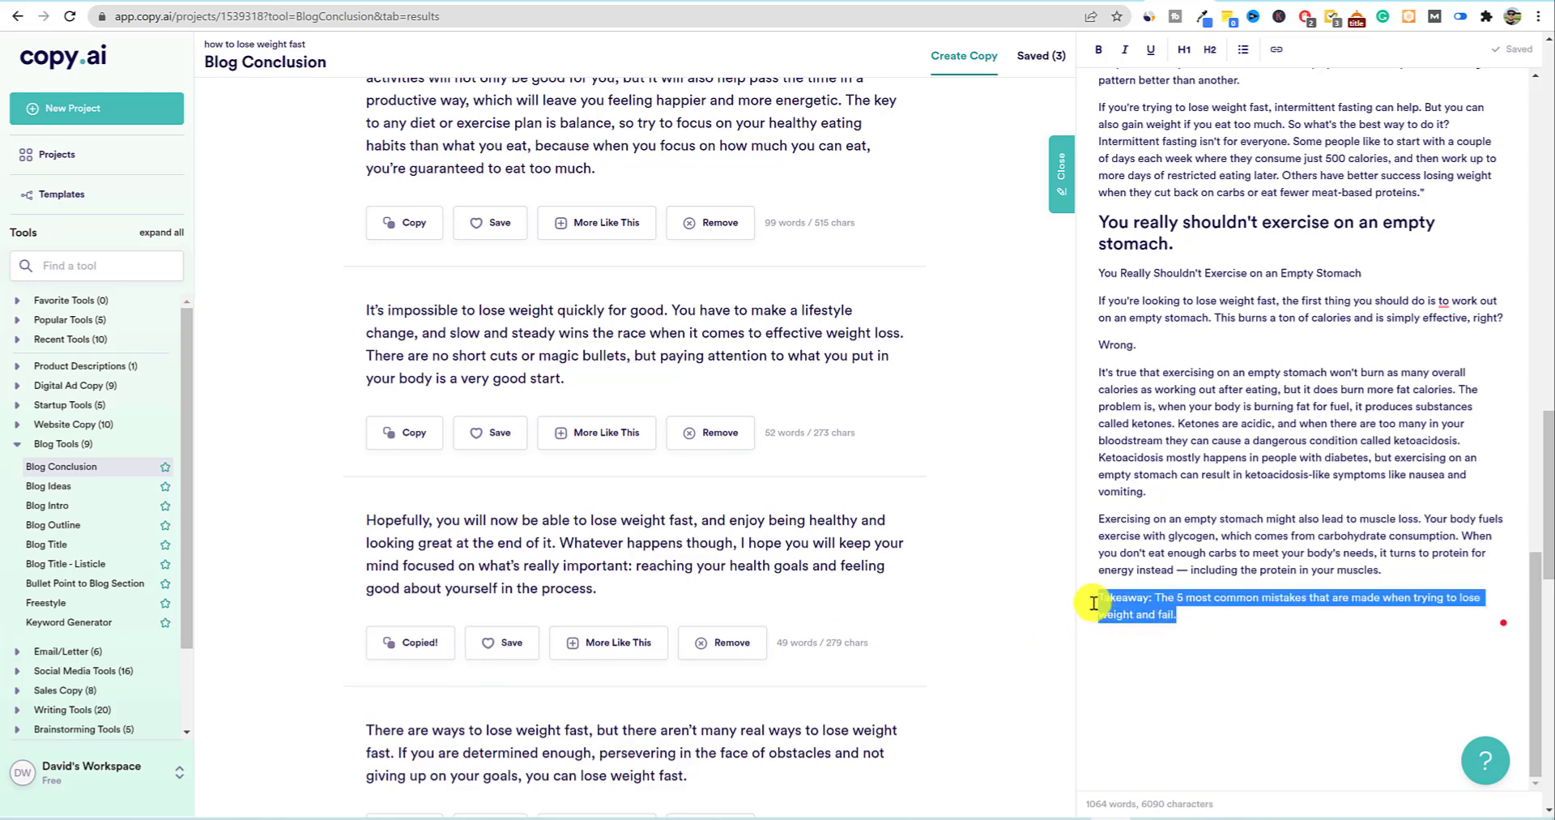
text(Conclusion)
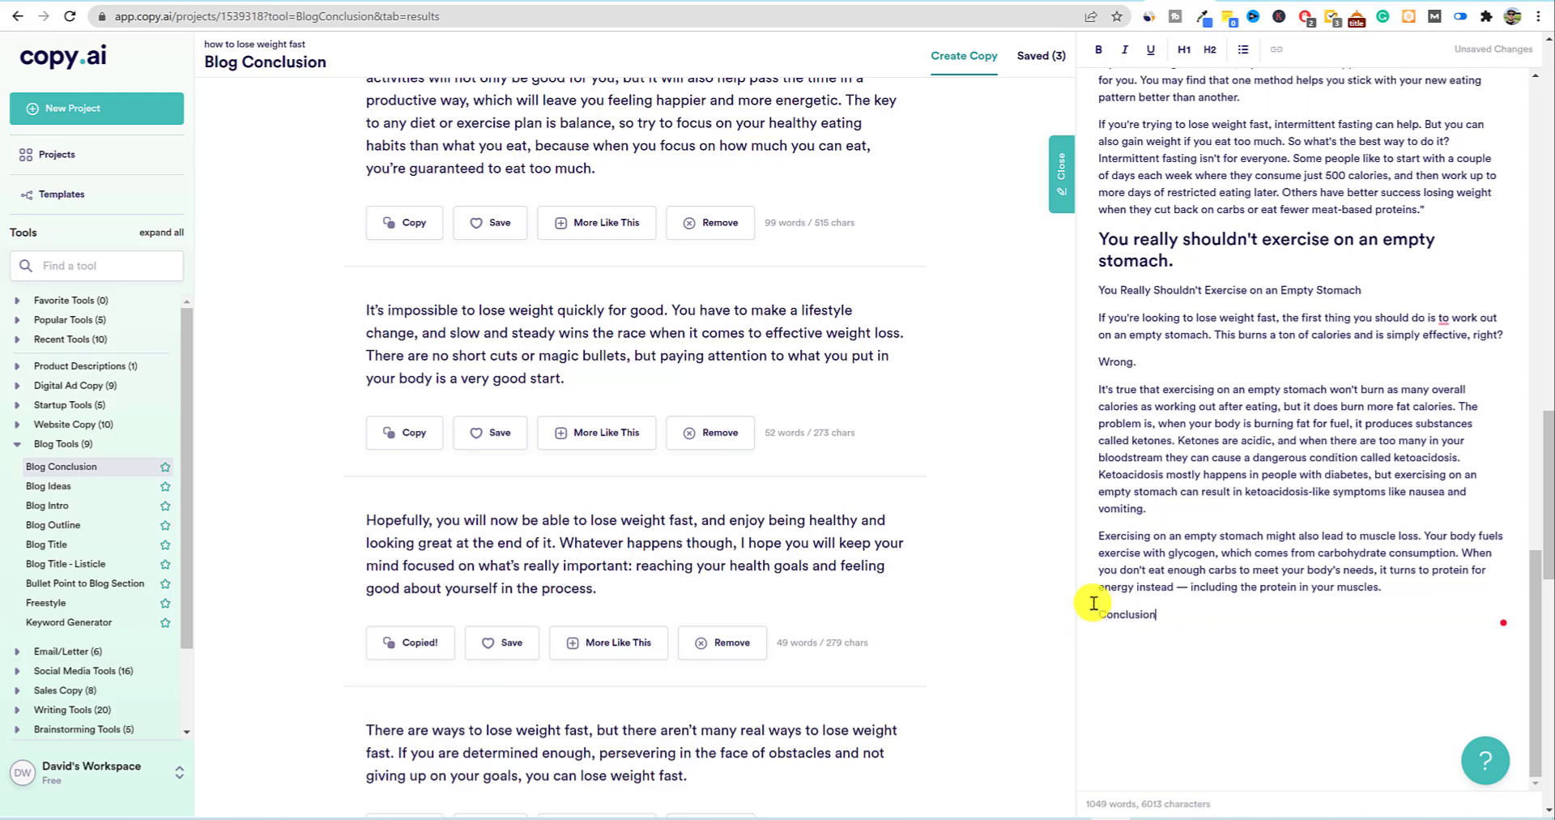
key(Return)
key(ctrl+v)
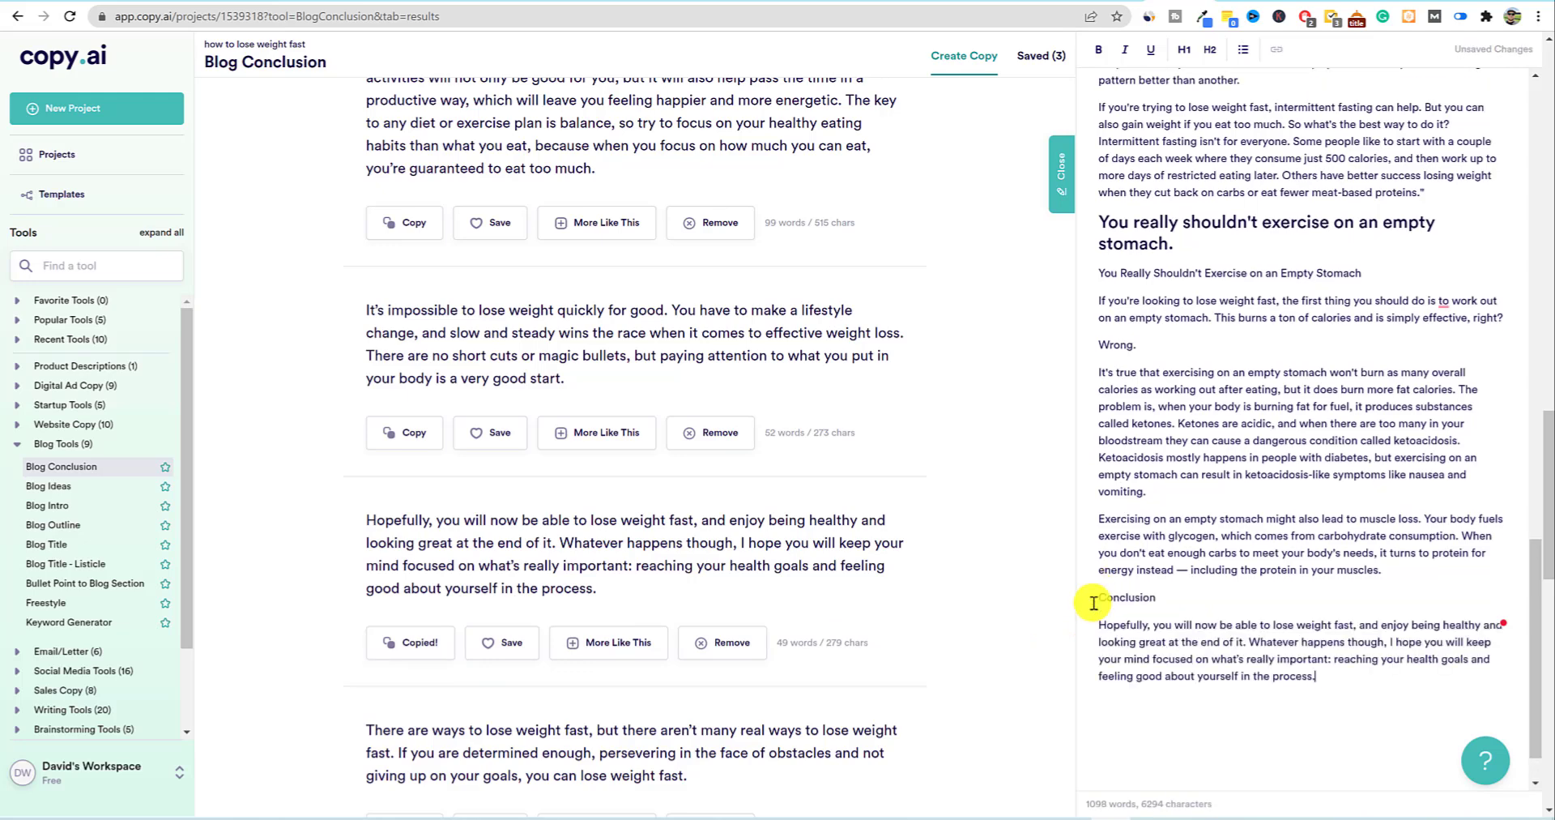
- Format the "Conclusion" line above the closing paragraph as an H2 heading
drag(1176, 594, 1086, 593)
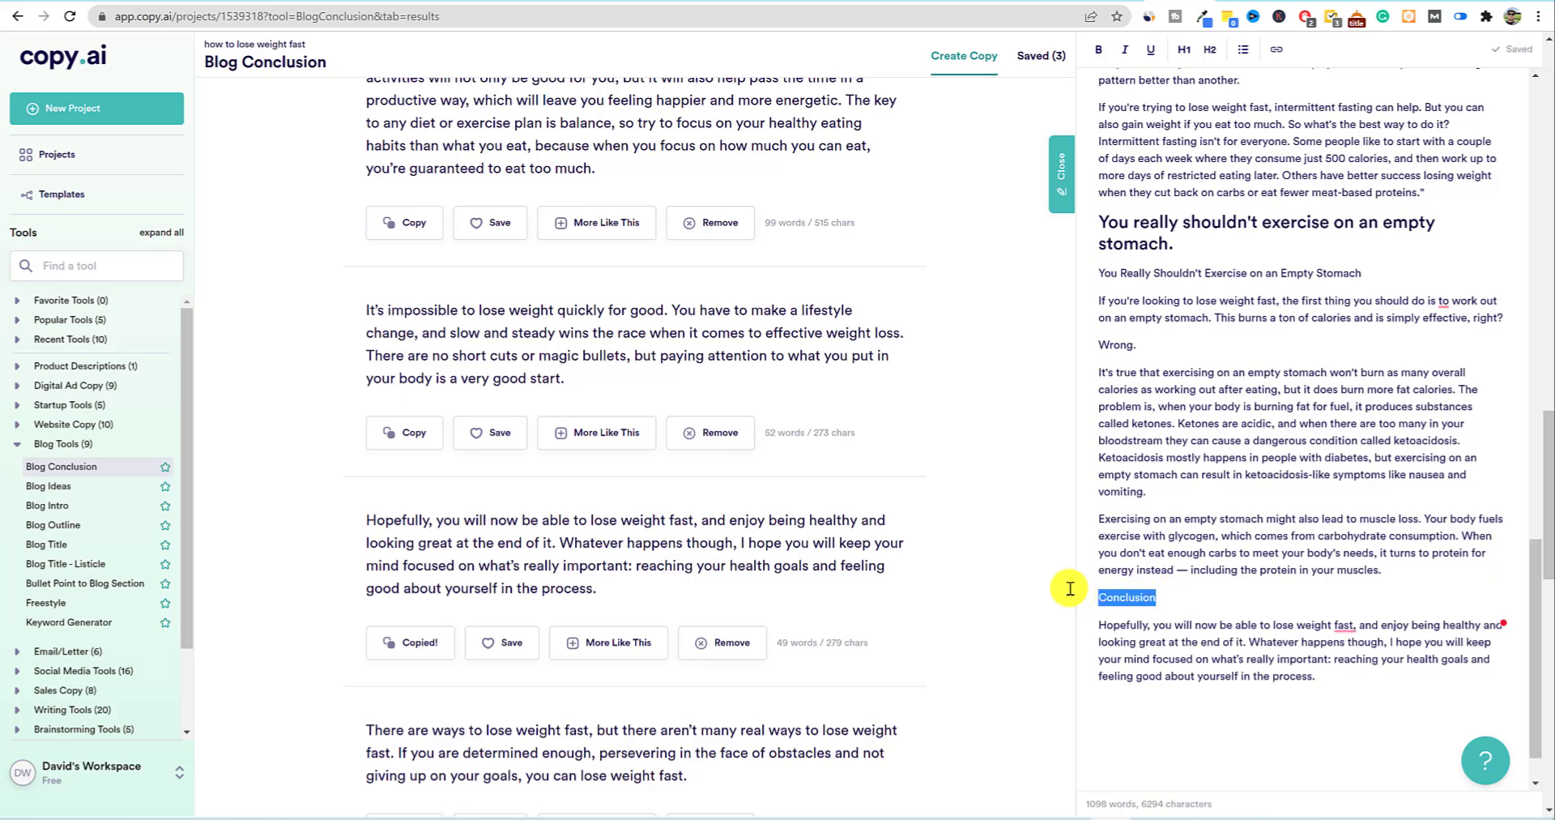
click(1210, 50)
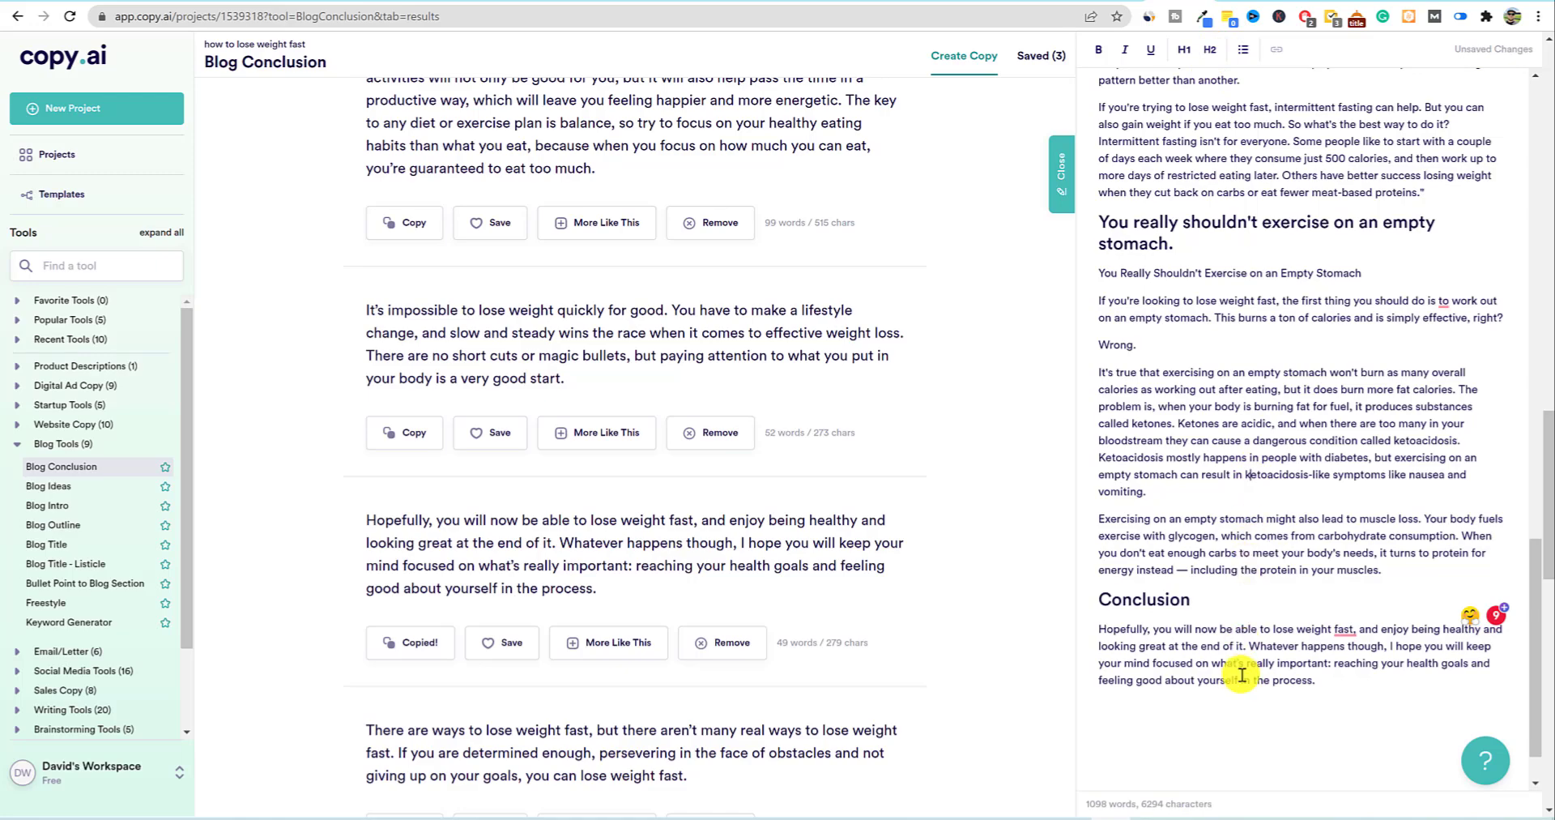
- Copy the entire blog post, switch to Copyscape, replace the old text with it and run a Premium Search for plagiarism
scroll(1241, 675, up, 6)
scroll(1242, 675, up, 15)
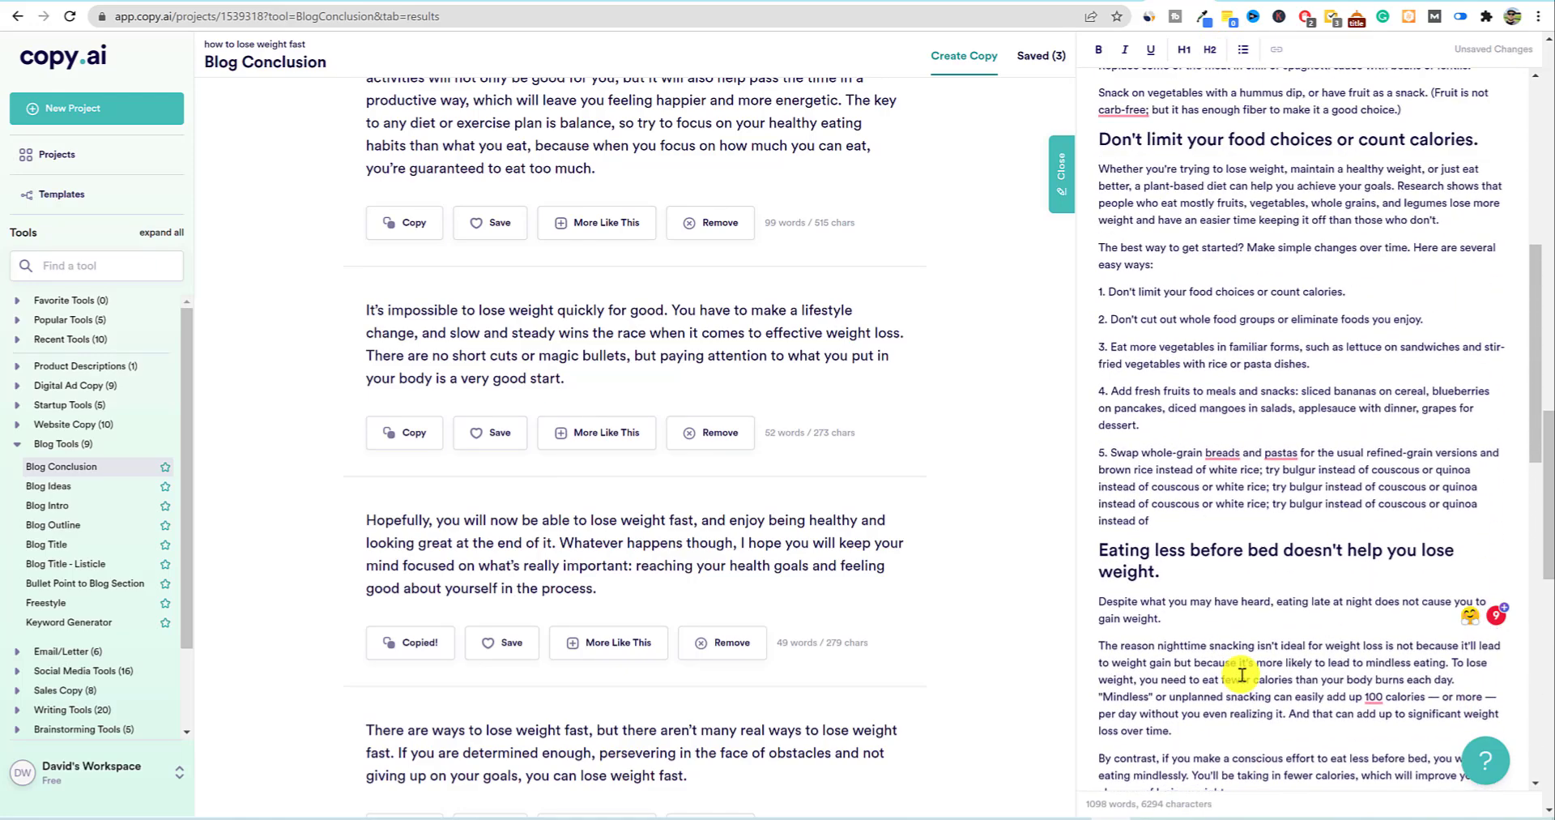
scroll(1241, 674, up, 1)
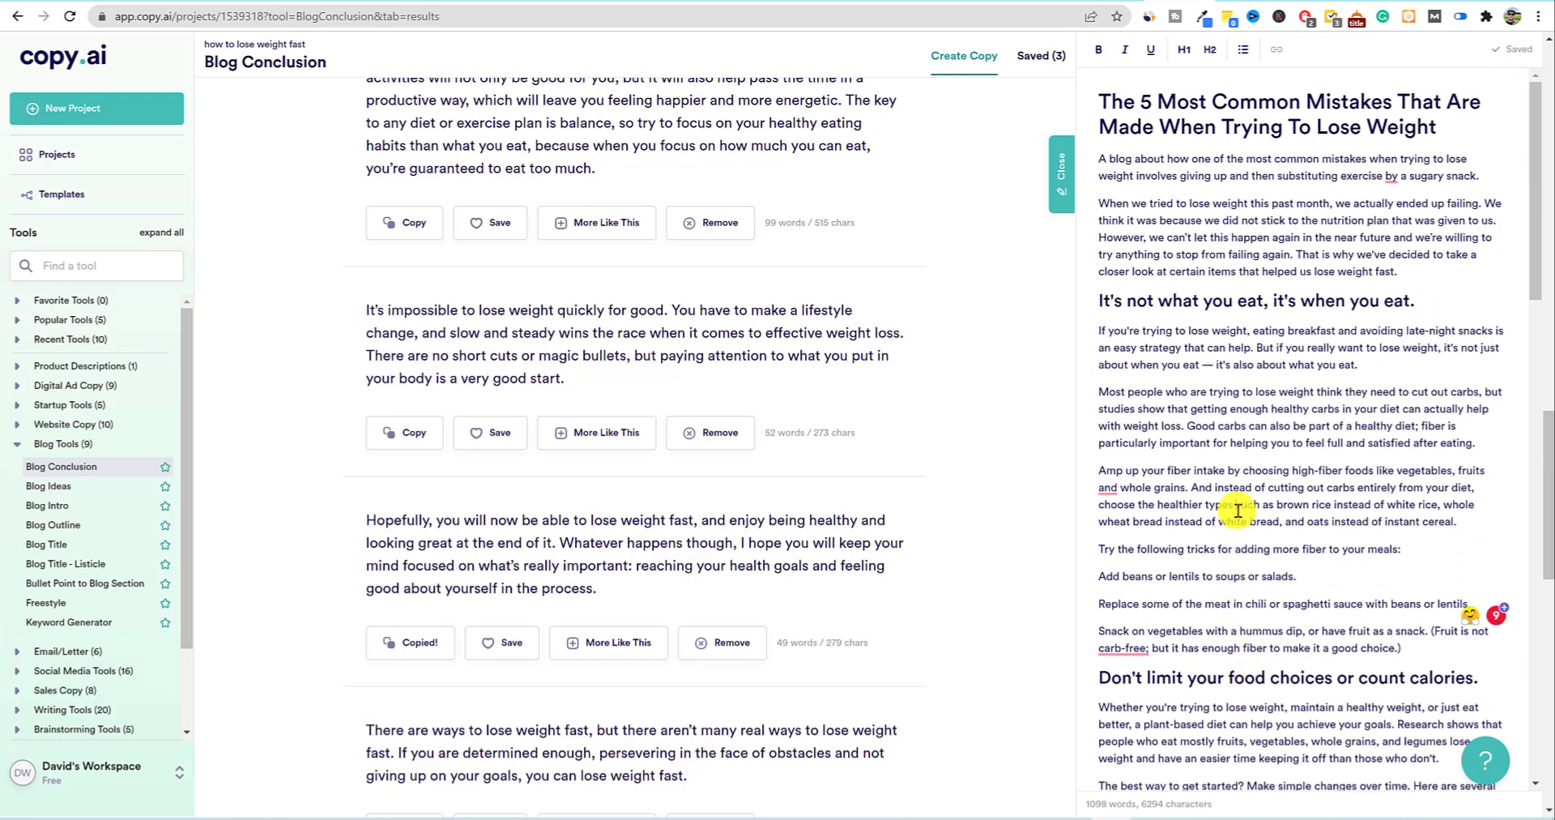
key(ctrl+a)
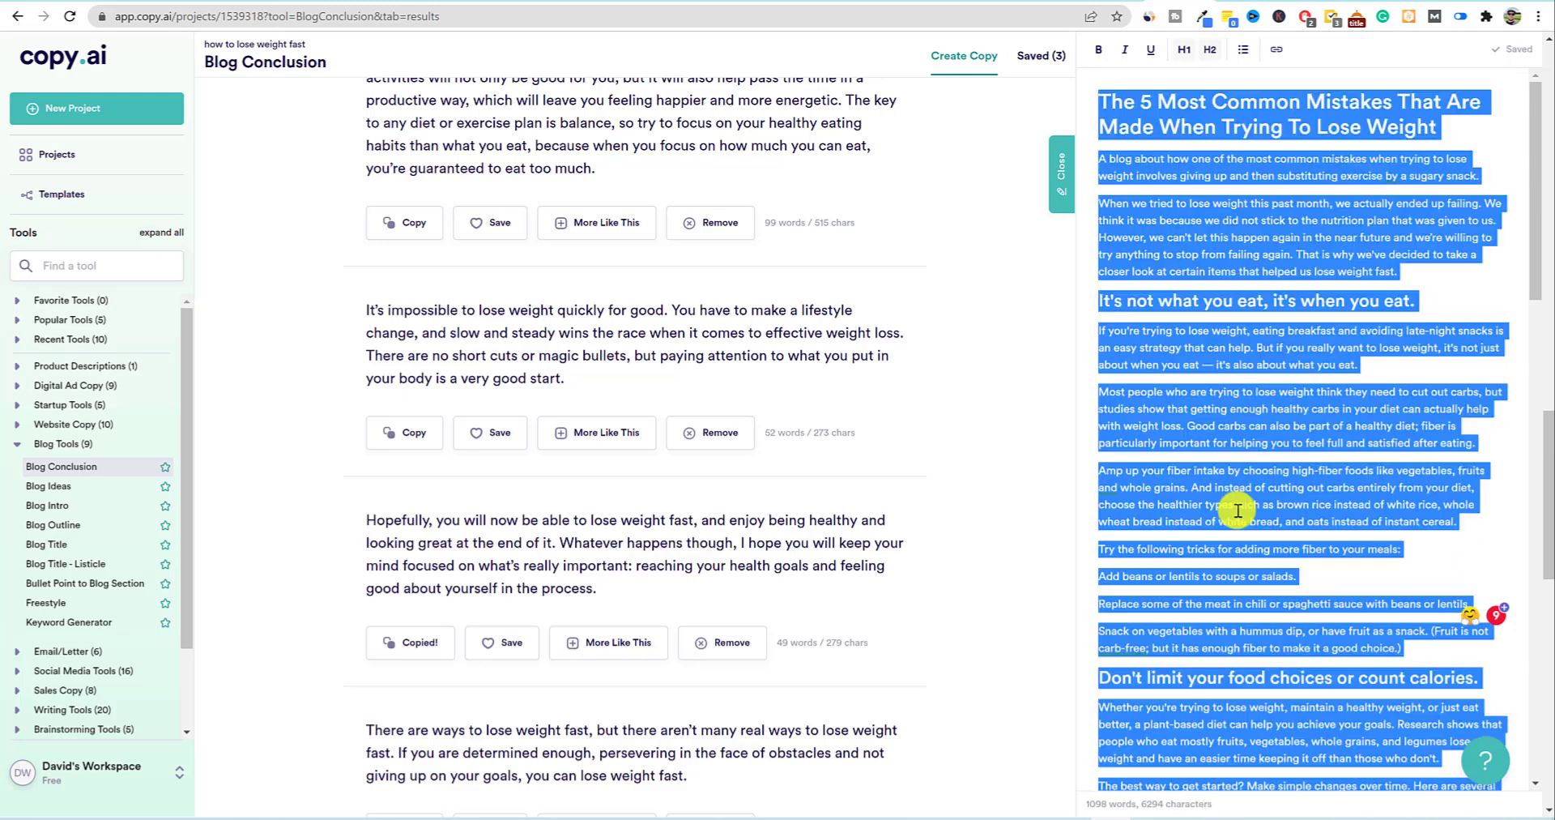
click(1231, 2)
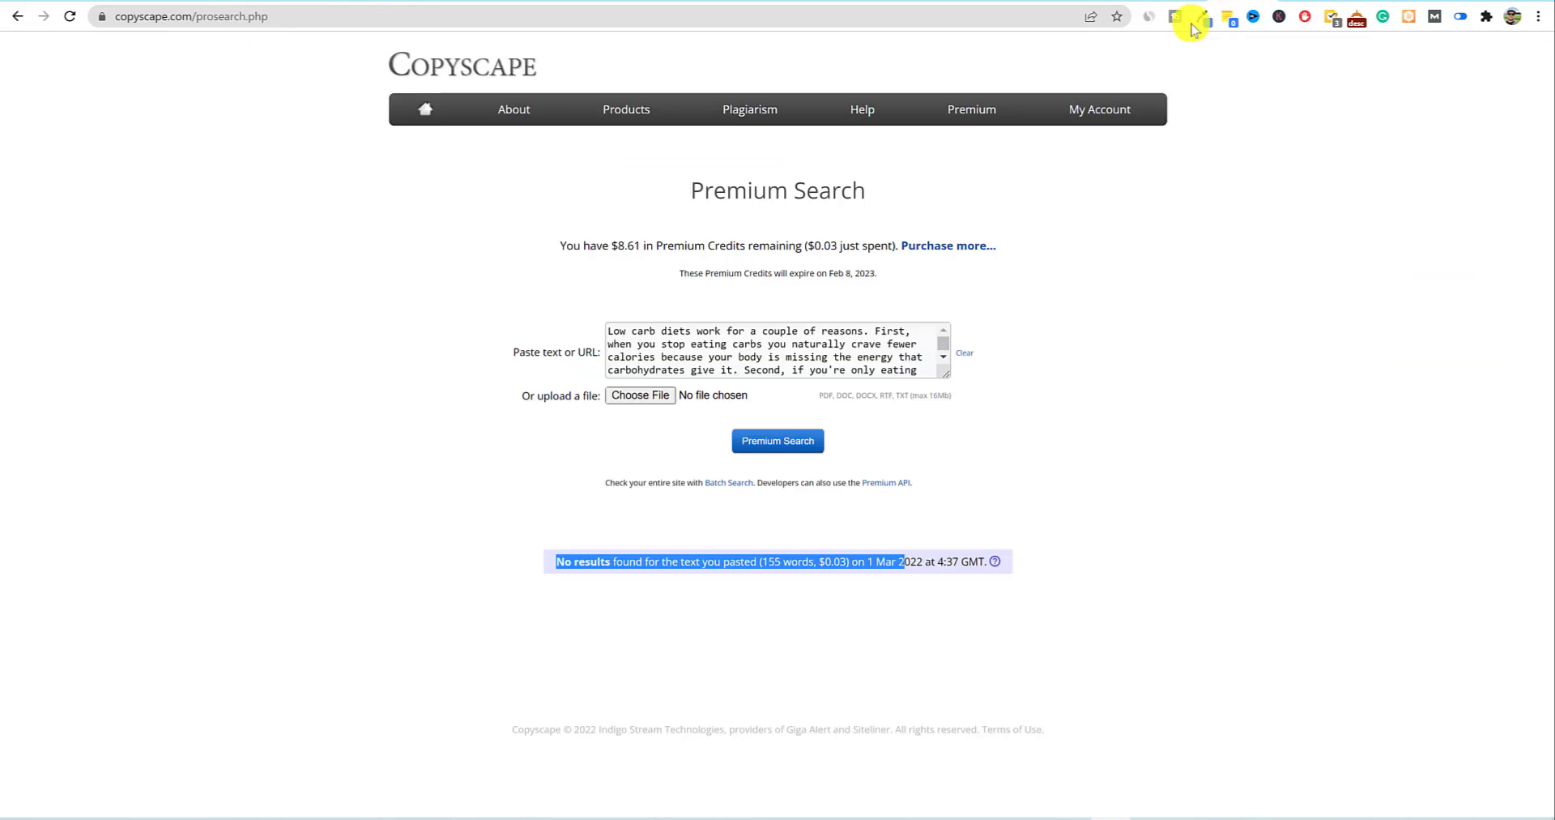
click(765, 356)
key(ctrl+a)
key(BackSpace)
key(ctrl+v)
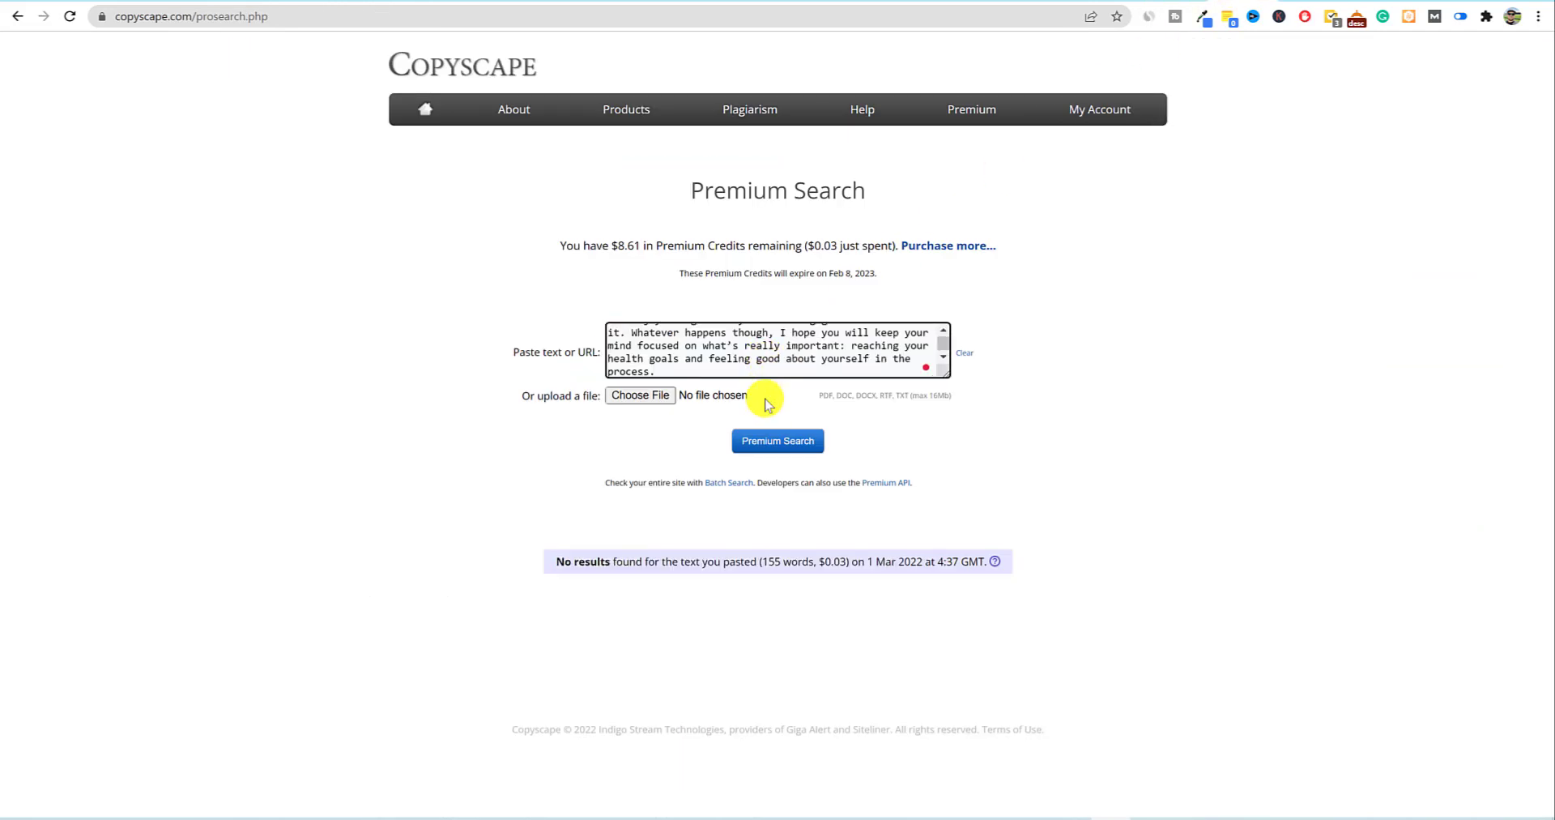
click(767, 445)
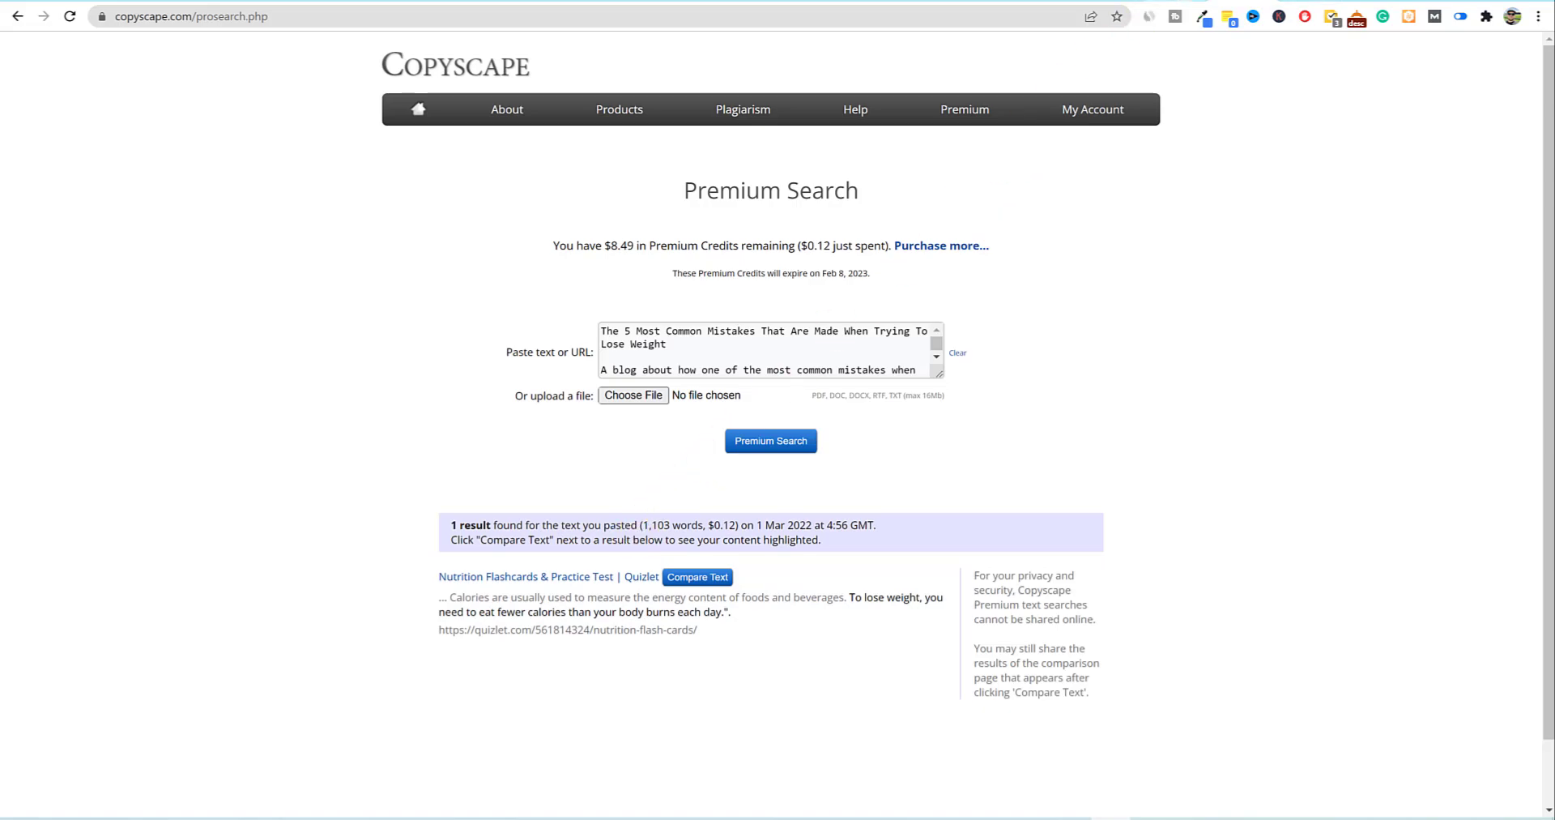
- Return to Copy.ai and generate Freestyle copy for "How to lose weight fast", keeping the five-common-mistakes main point and the Friendly tone
key(ctrl+Tab)
scroll(907, 385, up, 10)
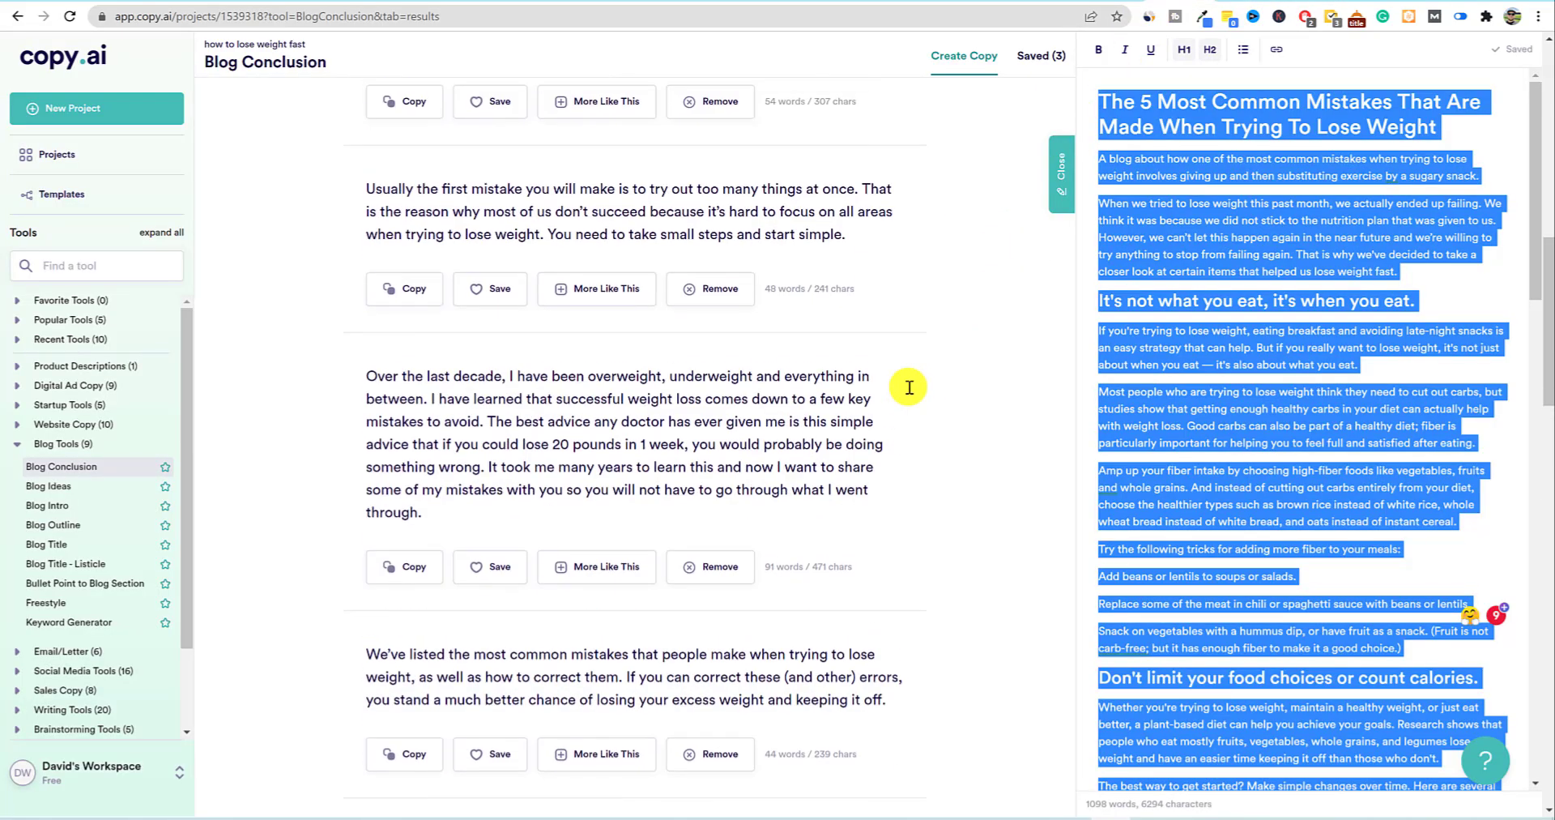
scroll(908, 387, up, 10)
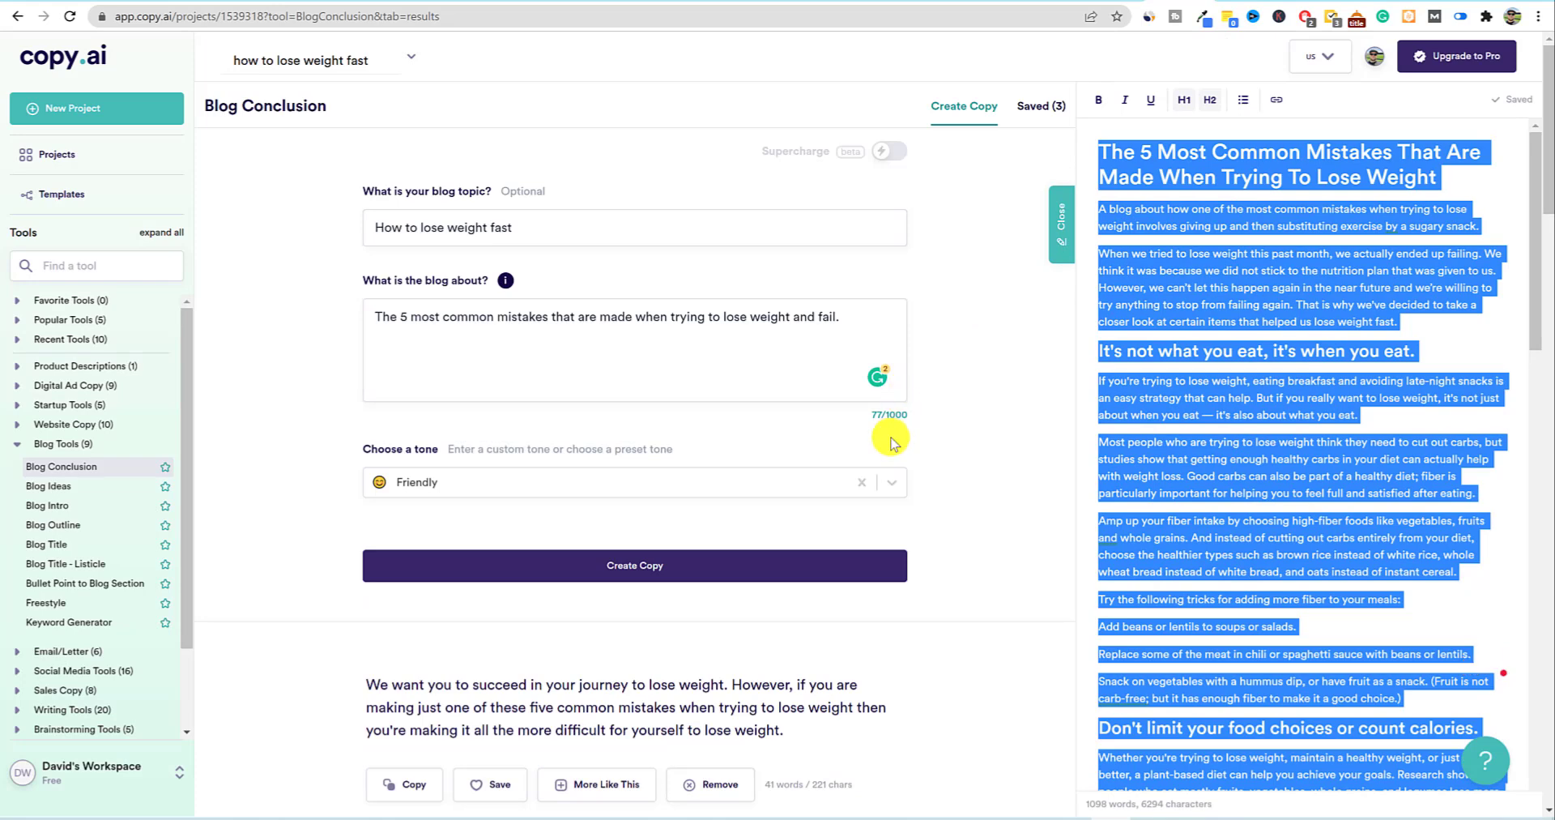
click(982, 226)
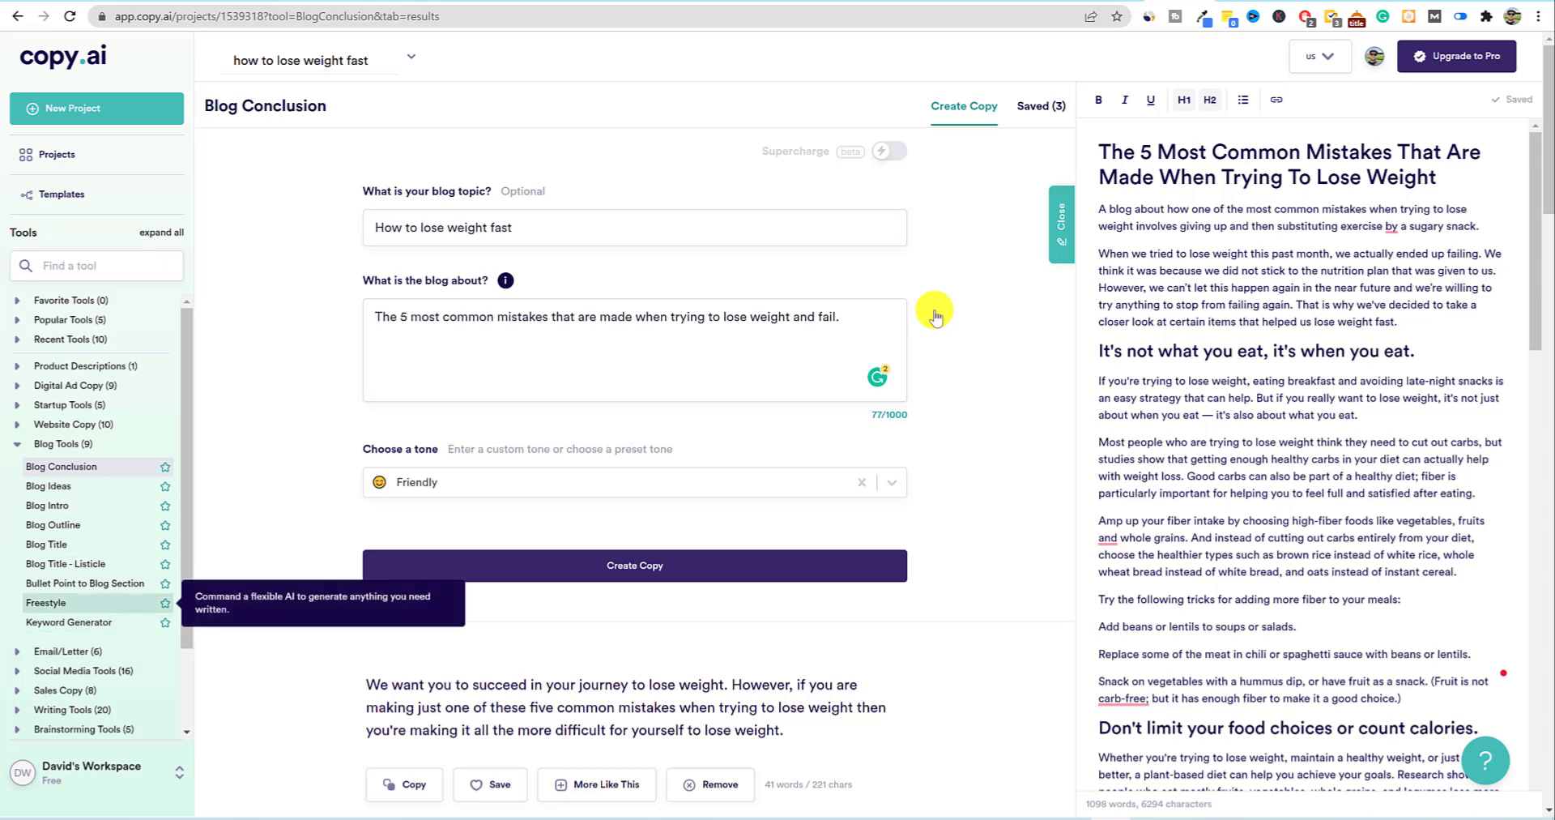
click(125, 602)
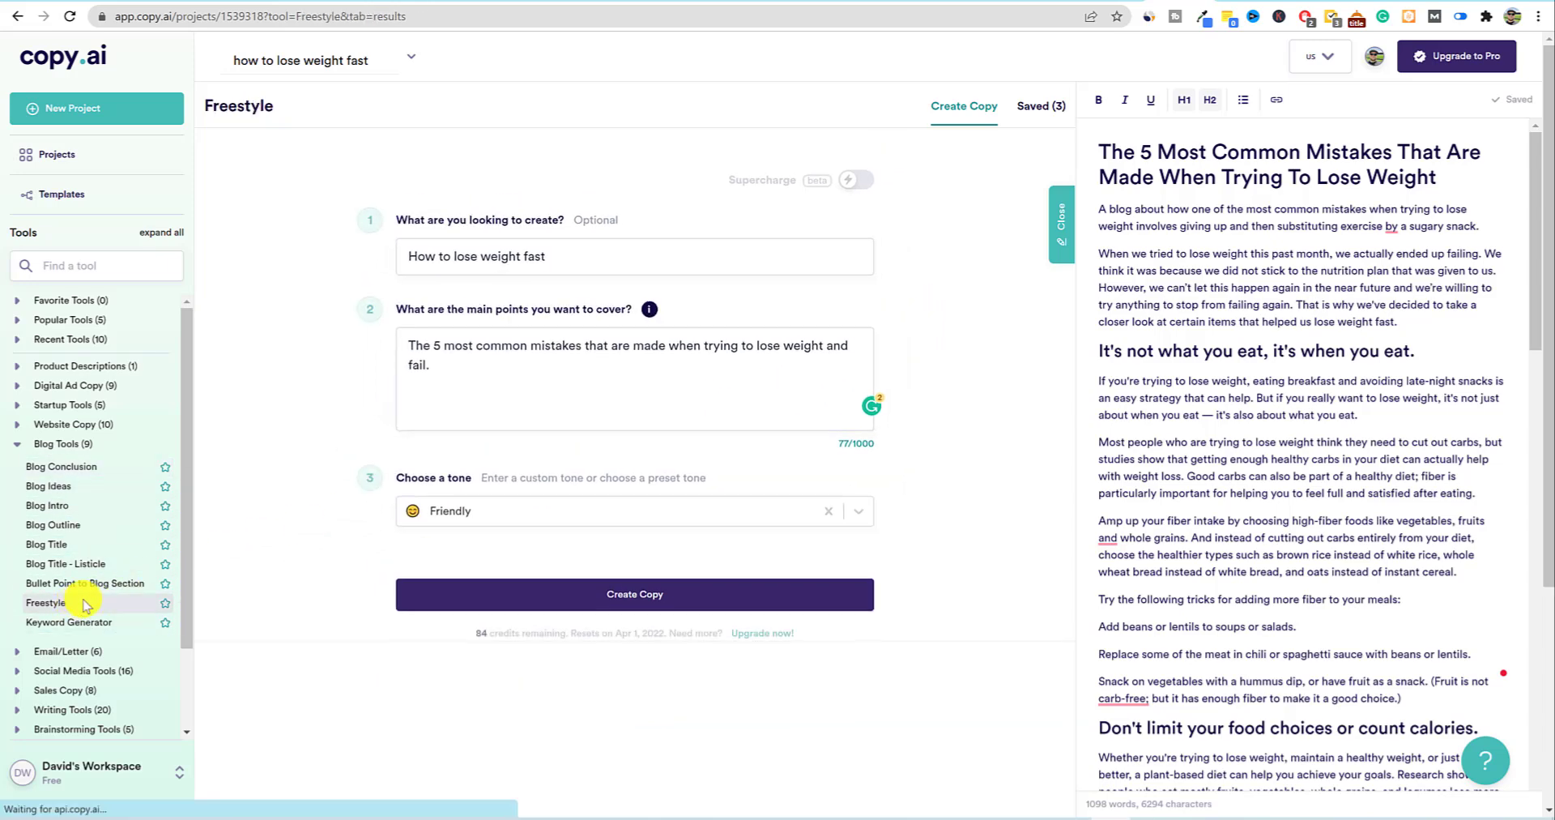
click(557, 387)
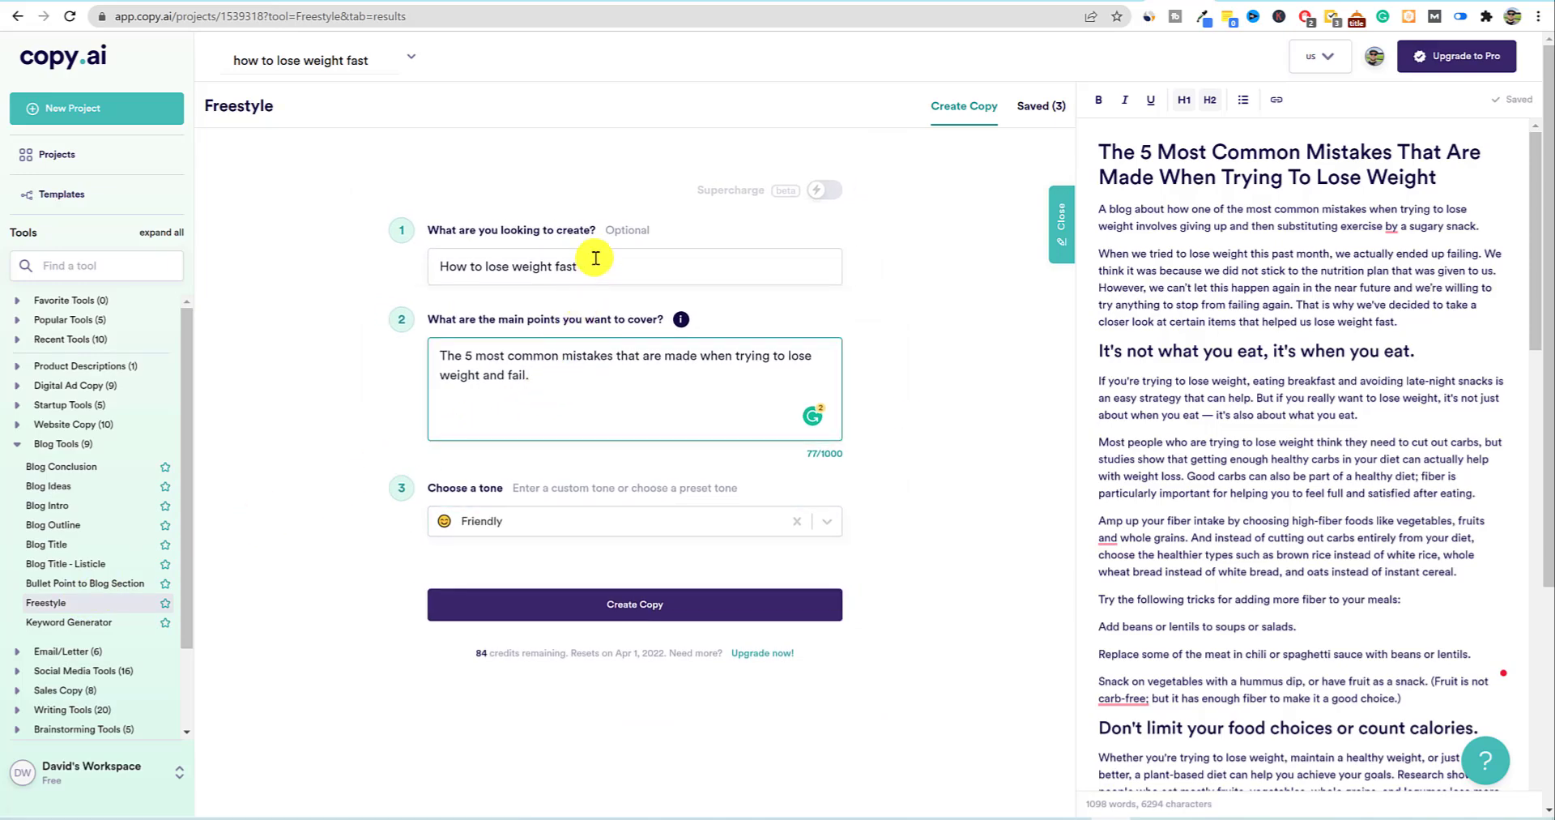
scroll(595, 257, down, 3)
scroll(595, 258, up, 3)
scroll(595, 257, down, 4)
scroll(595, 259, up, 4)
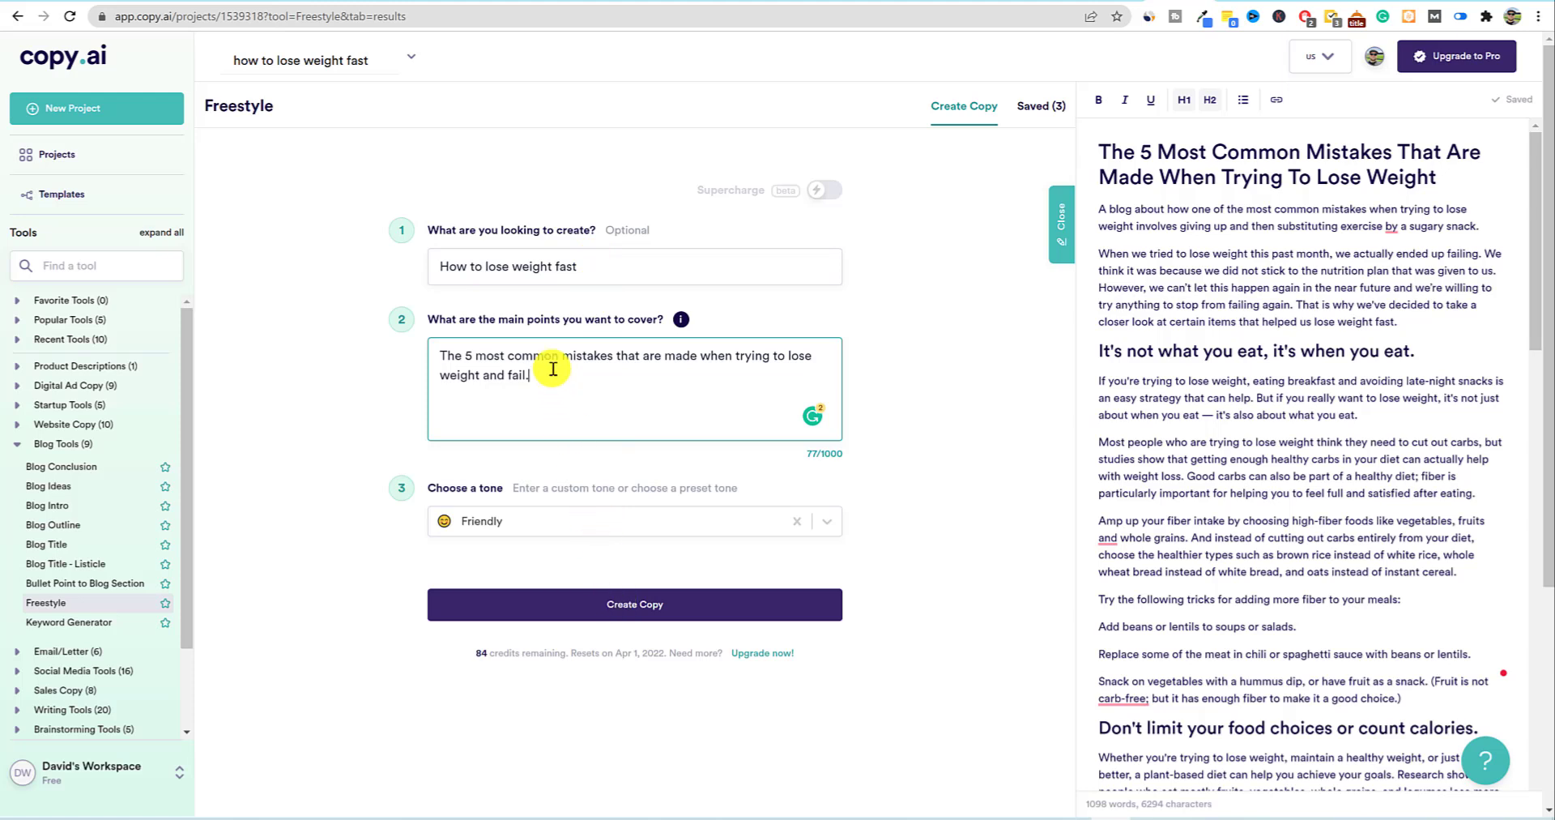
click(624, 603)
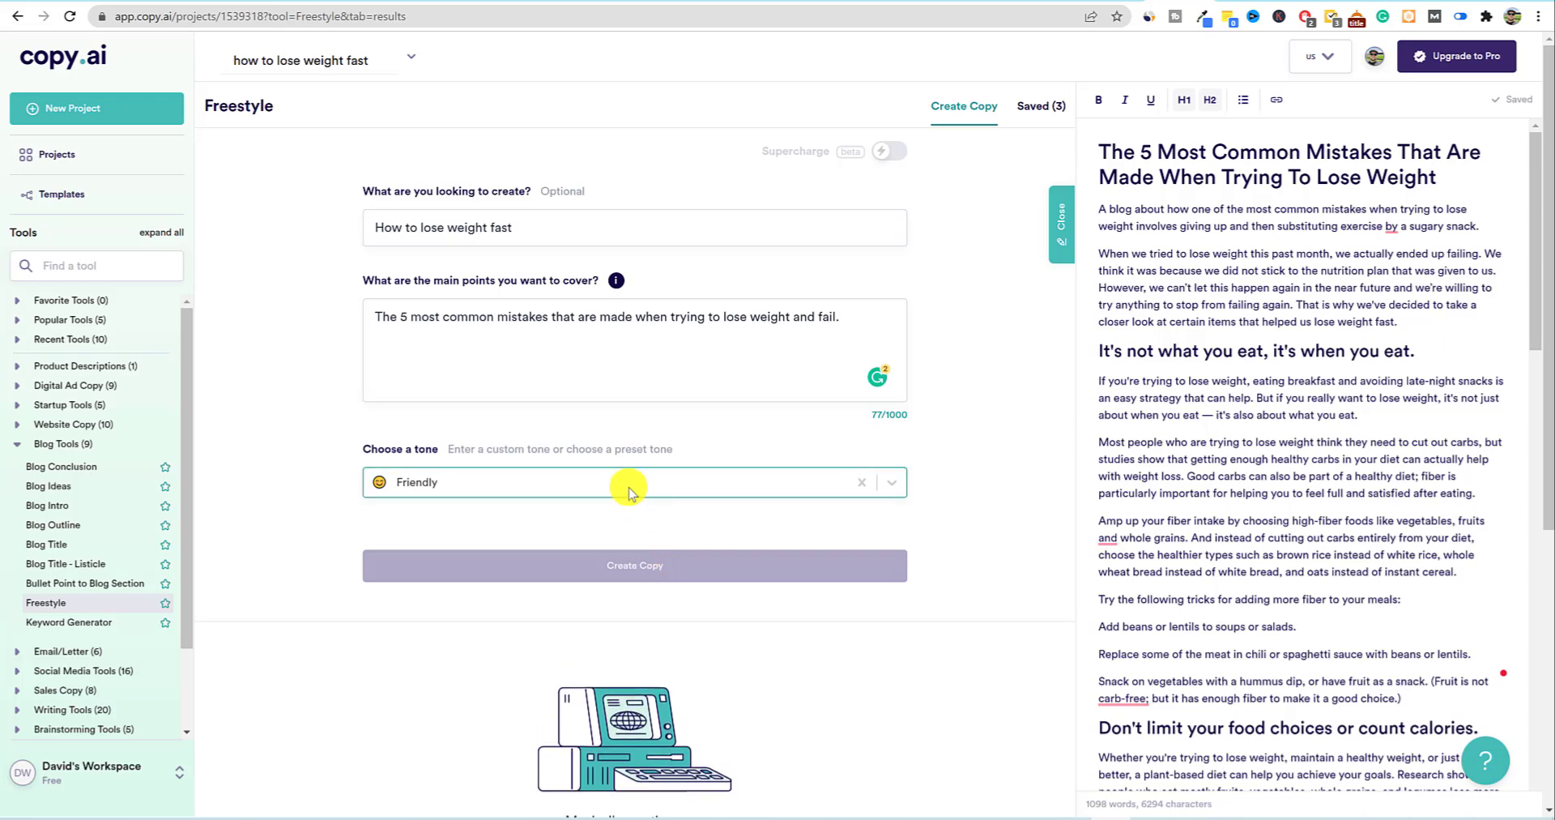
- Review the generated Freestyle results, checking how each one covers the common weight-loss mistakes and how it ends
scroll(617, 501, up, 2)
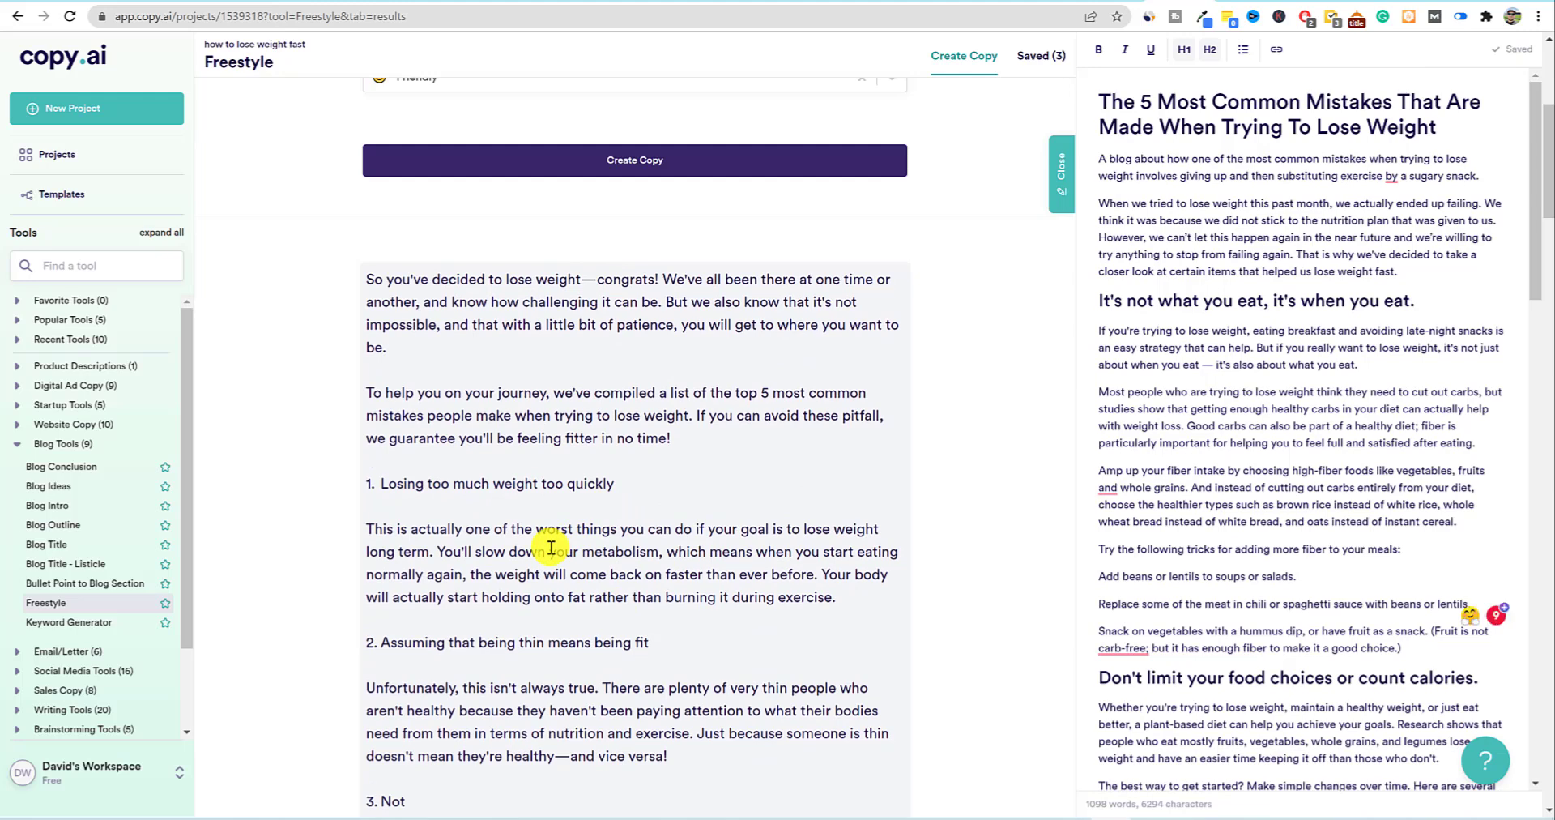
scroll(551, 547, down, 2)
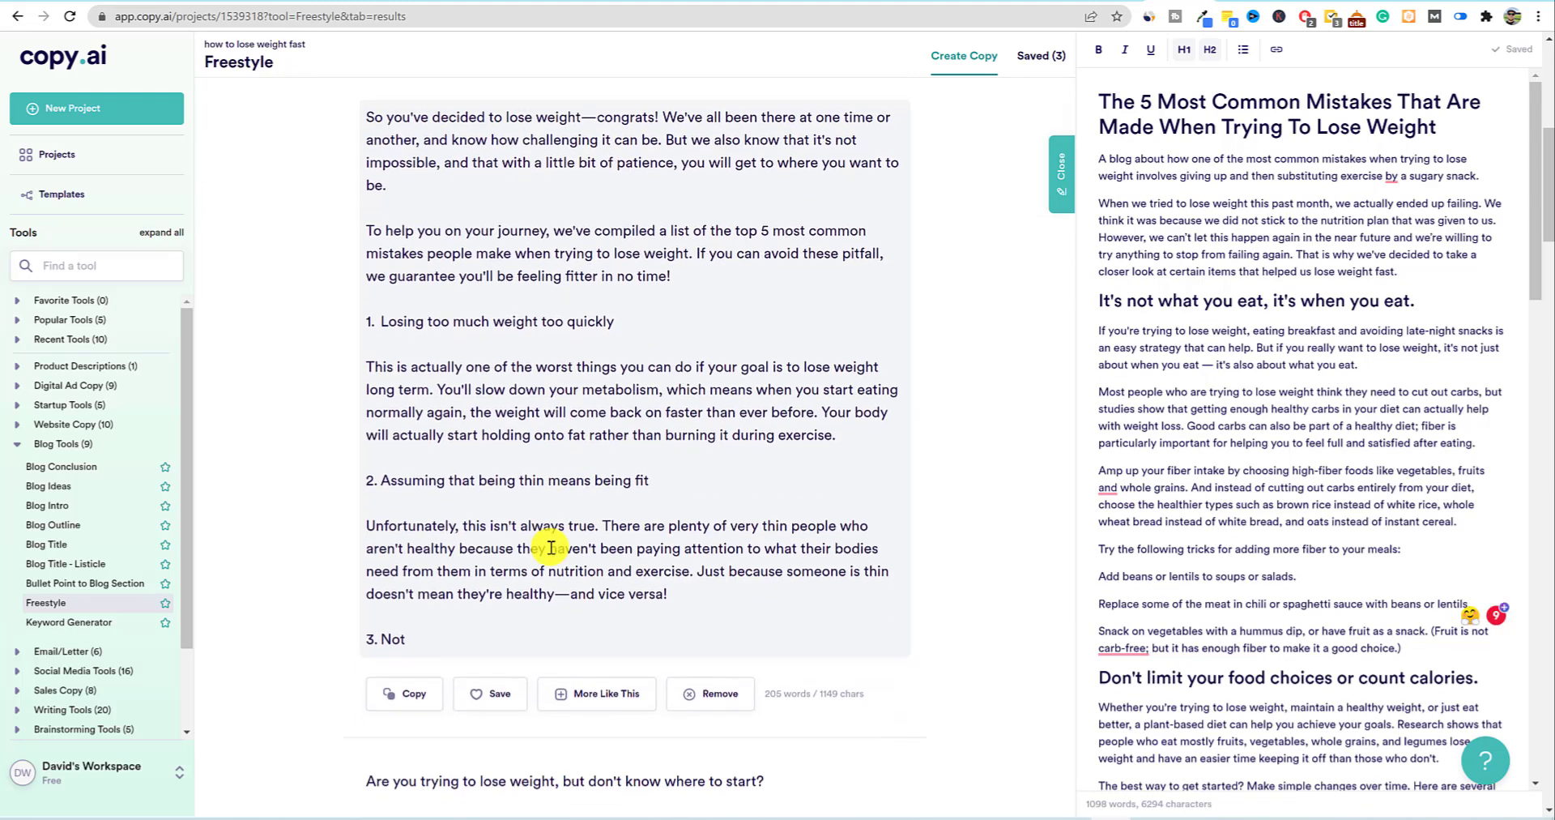
scroll(550, 547, down, 1)
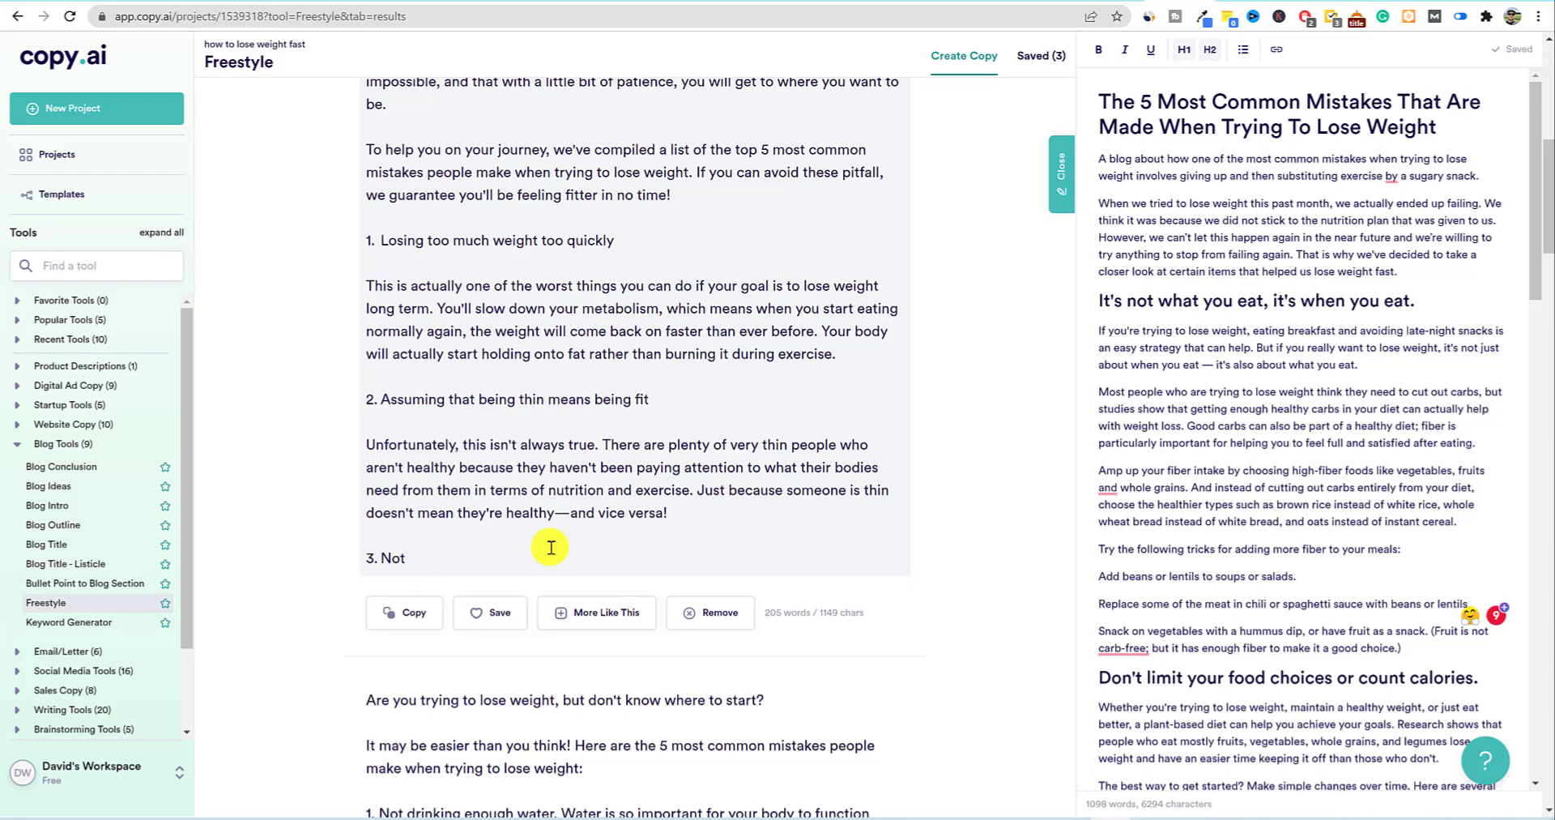
scroll(551, 548, down, 9)
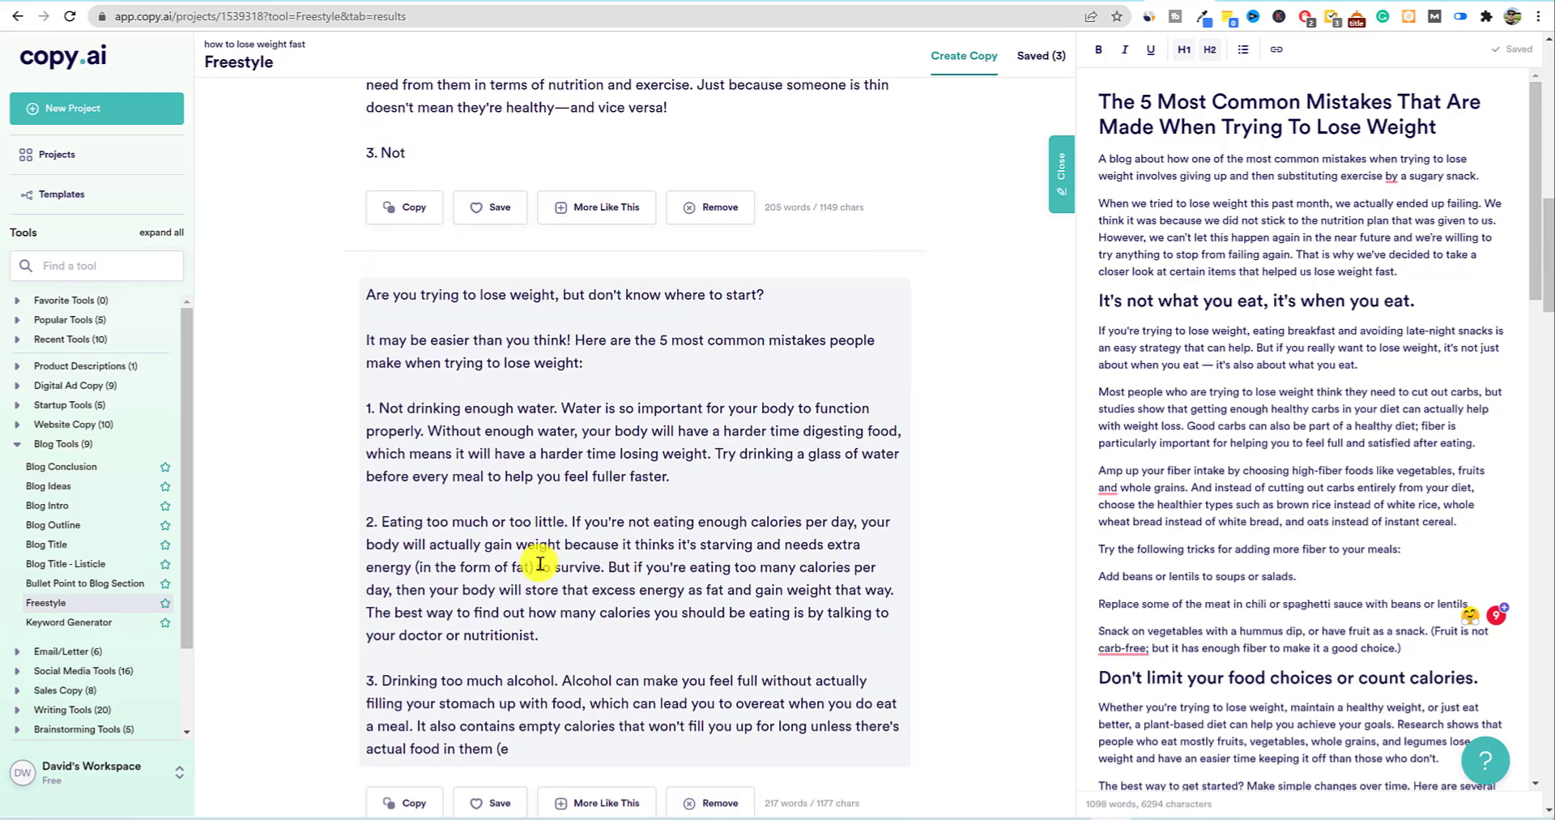
scroll(522, 589, down, 16)
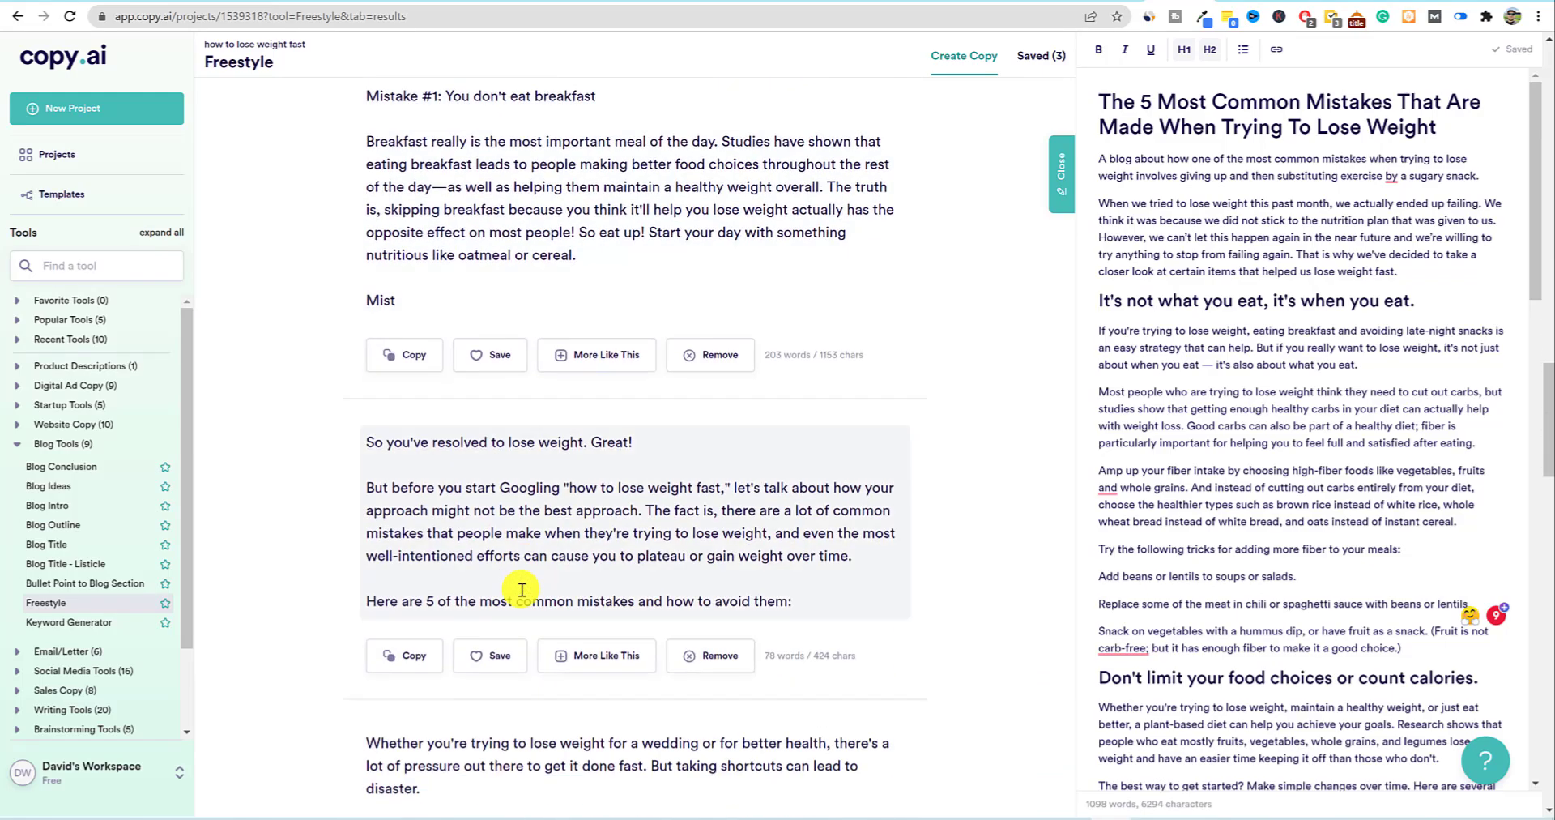
scroll(522, 588, down, 6)
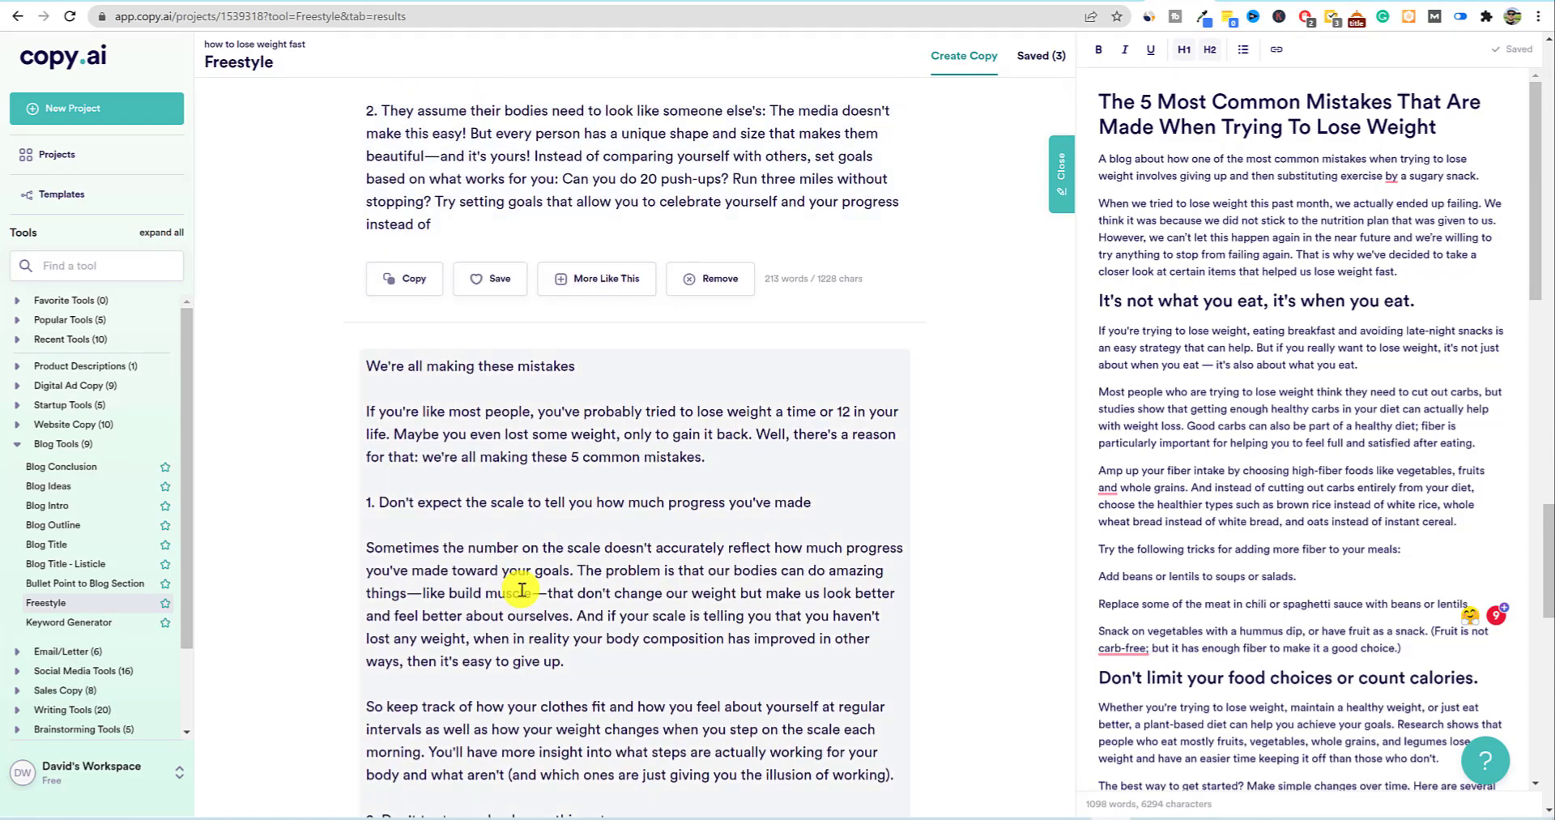
scroll(366, 305, up, 5)
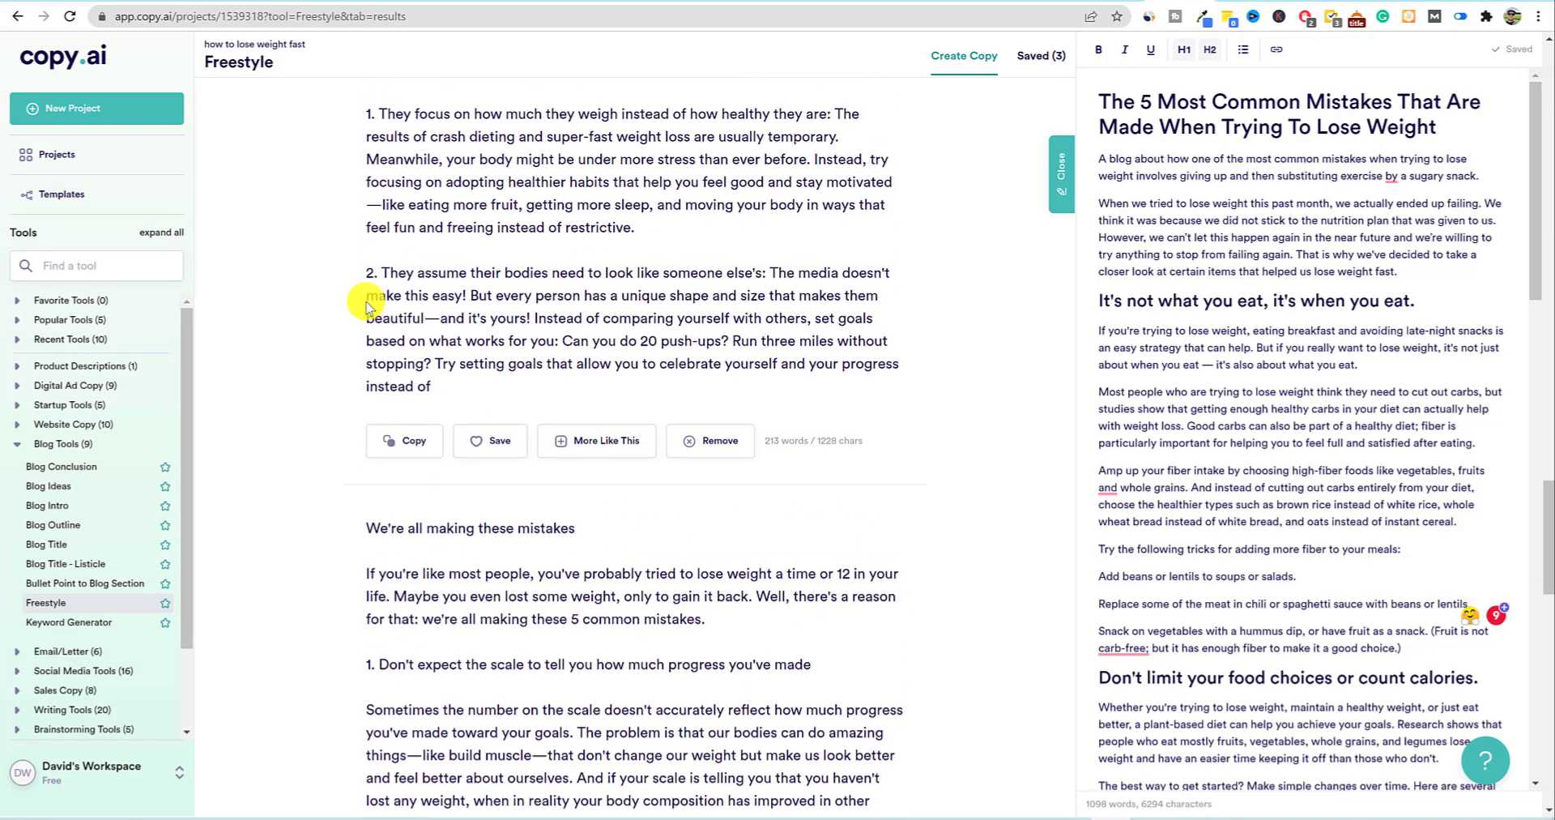
scroll(366, 305, up, 7)
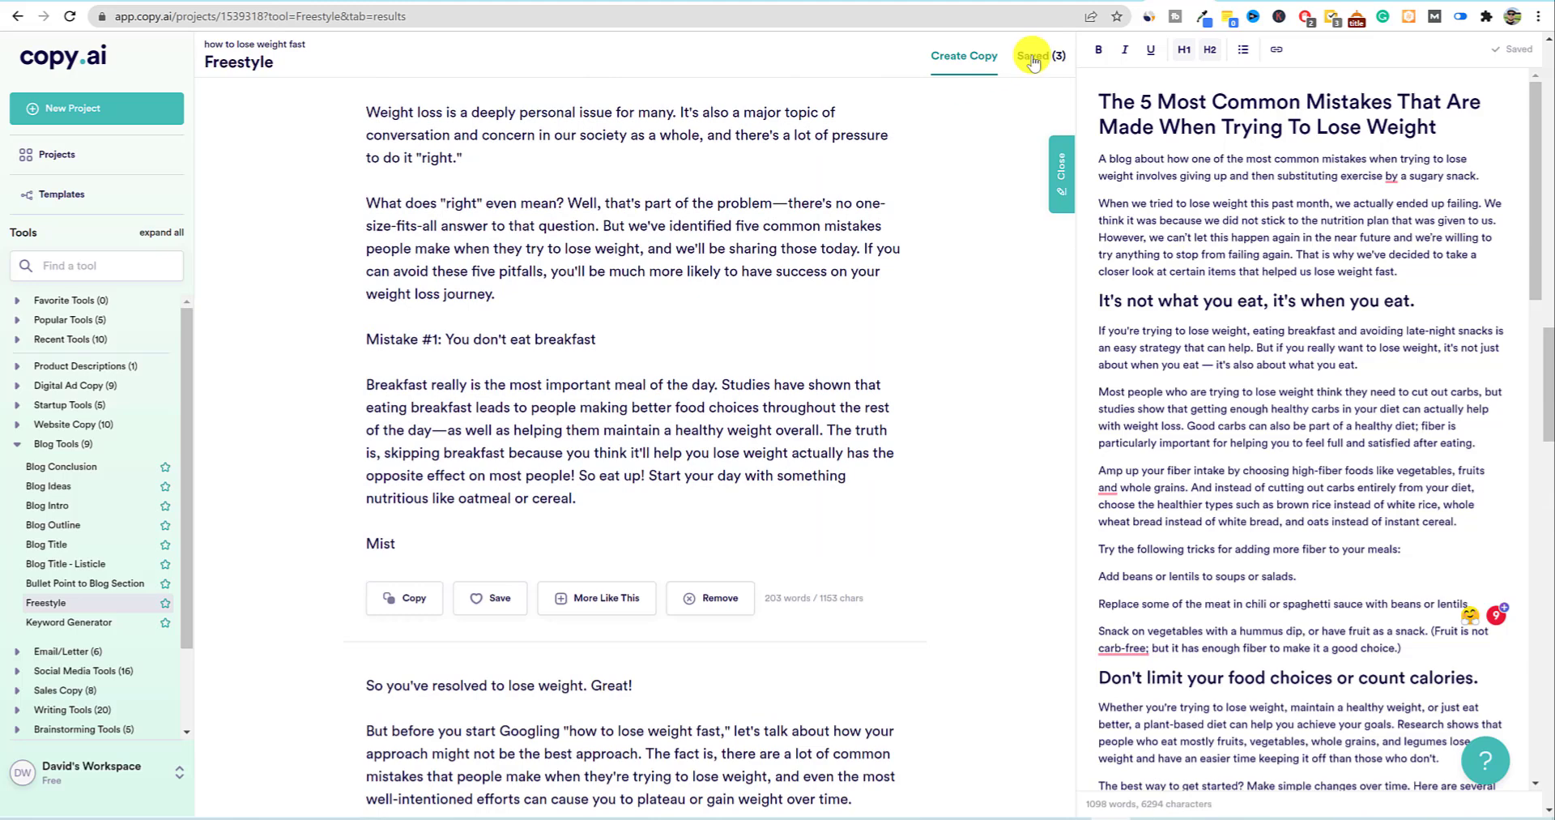
- Open the saved copies and examine the Atkins diet explanation in the one beginning "Have you tried every diet out there?"
click(1037, 55)
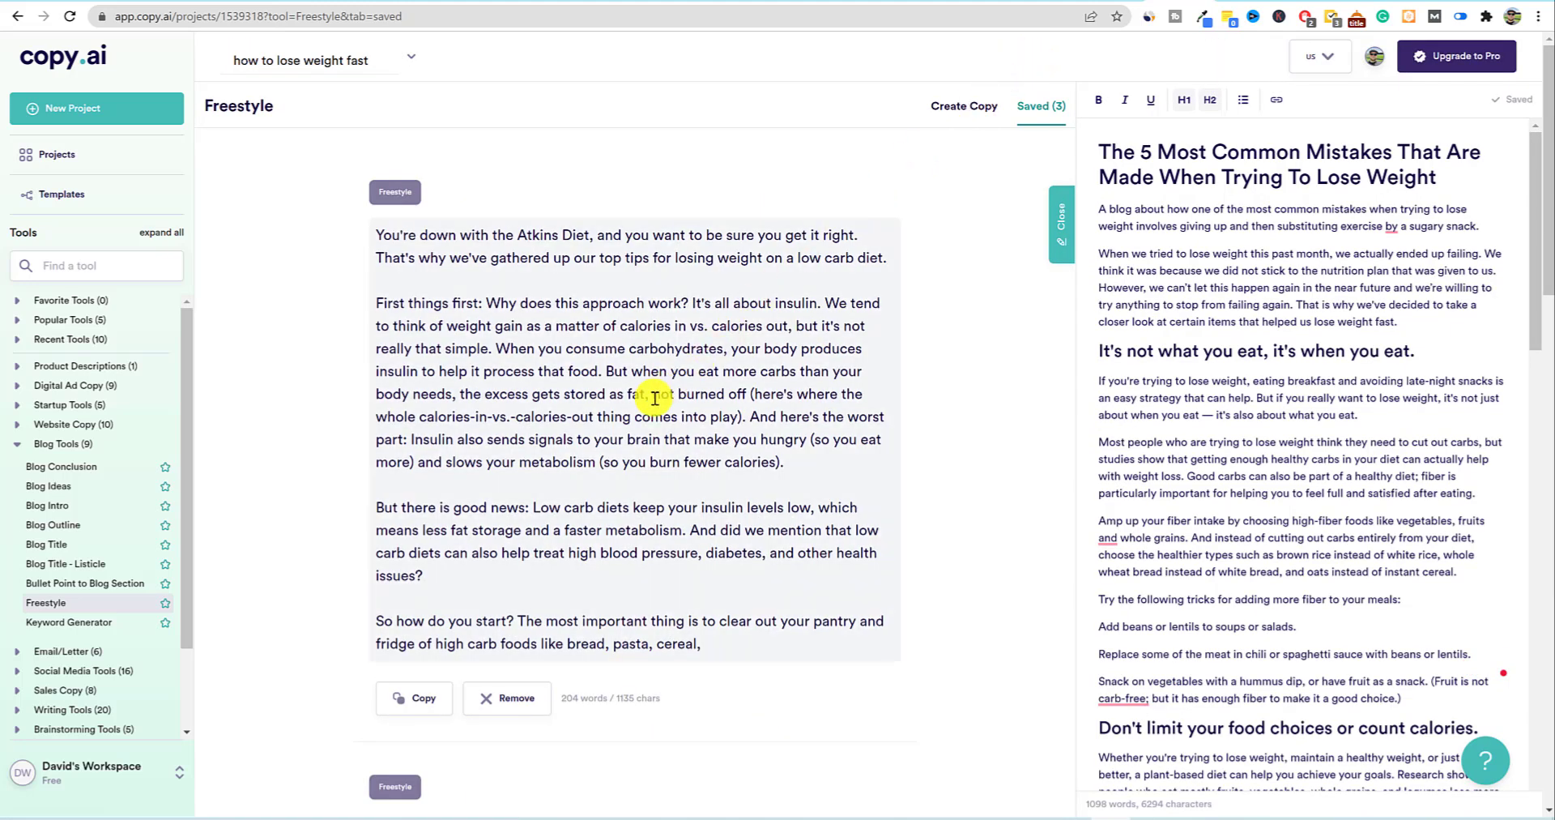
scroll(655, 398, down, 8)
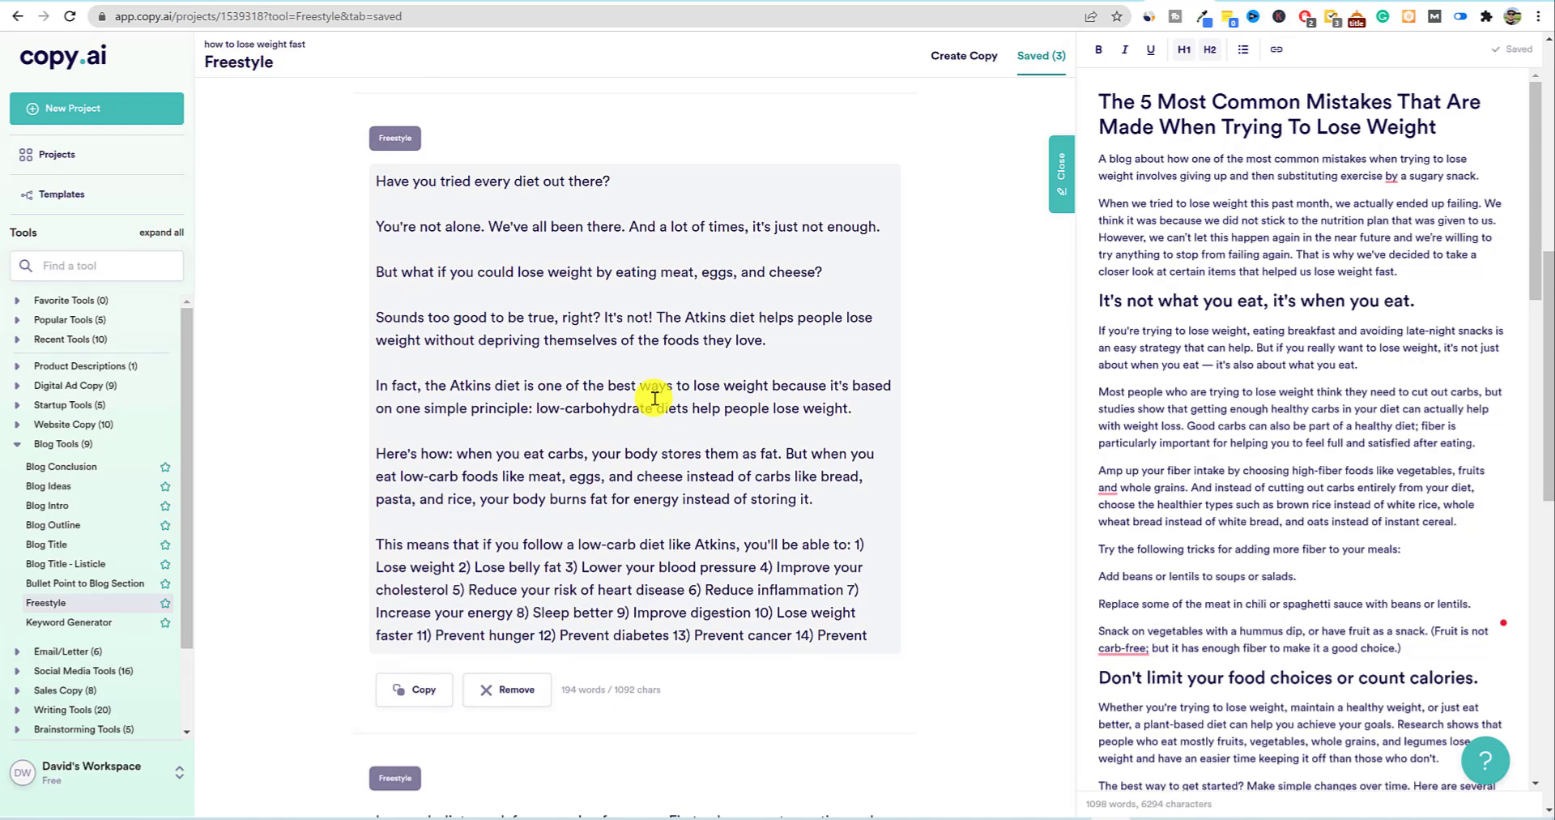
drag(392, 386, 751, 518)
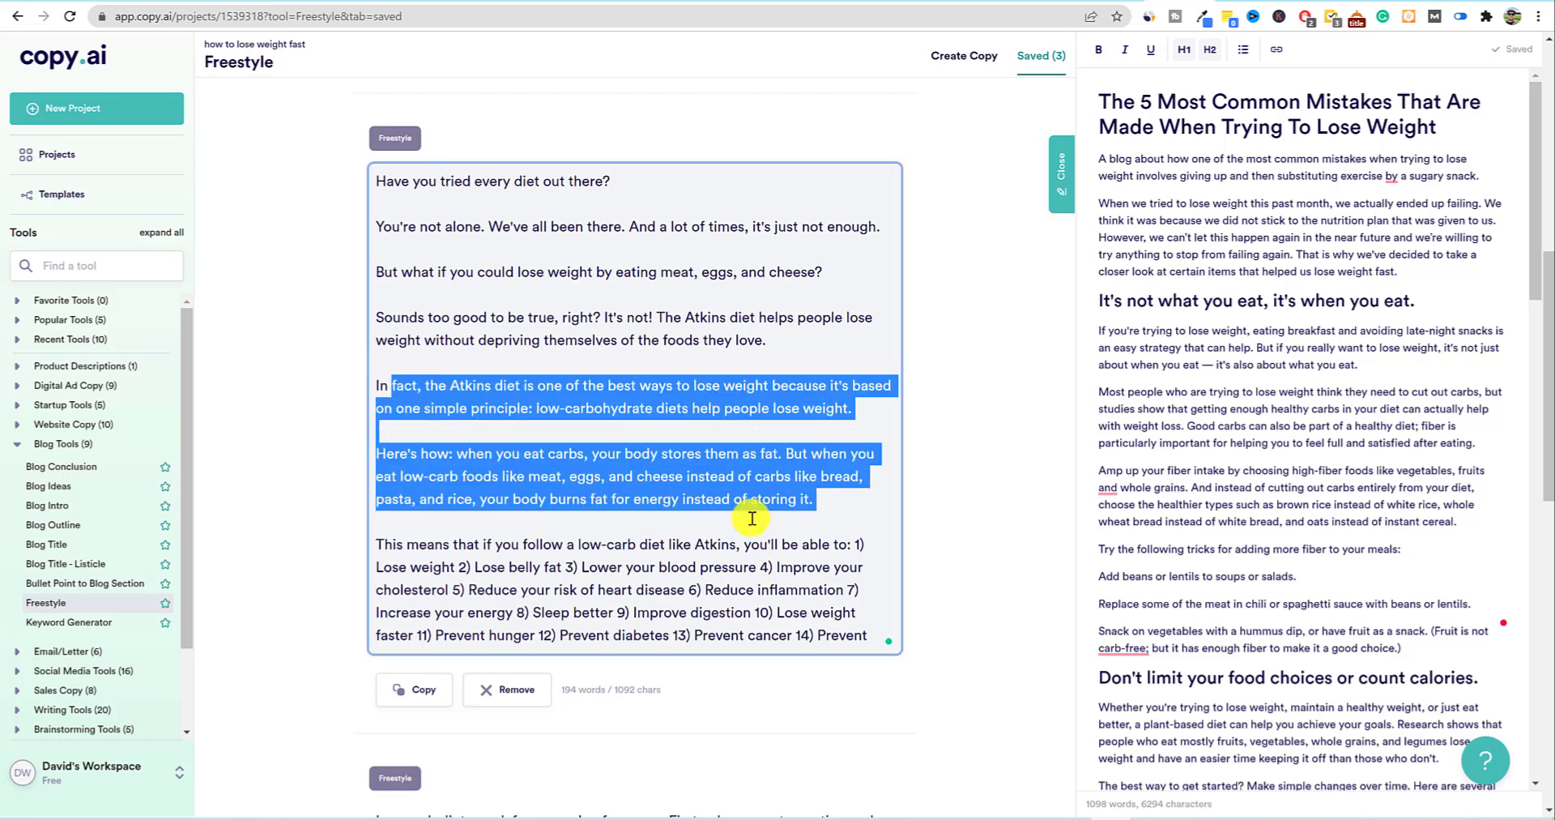
click(803, 497)
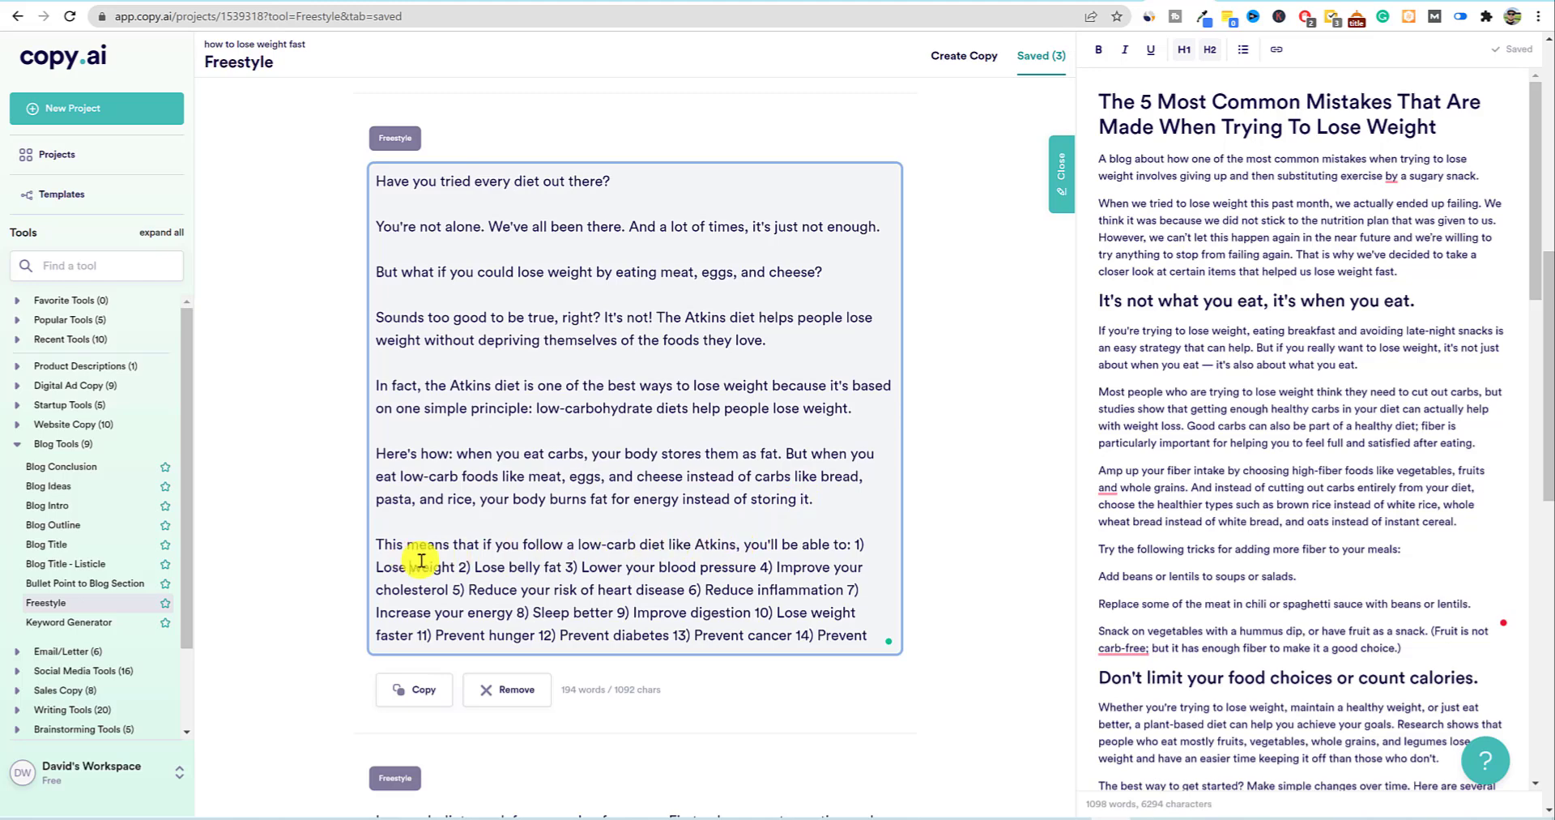
- Examine the numbered list of low-carb diet benefits in the saved Atkins copy, including "Lower your blood pressure", along with the full text
drag(490, 567, 863, 571)
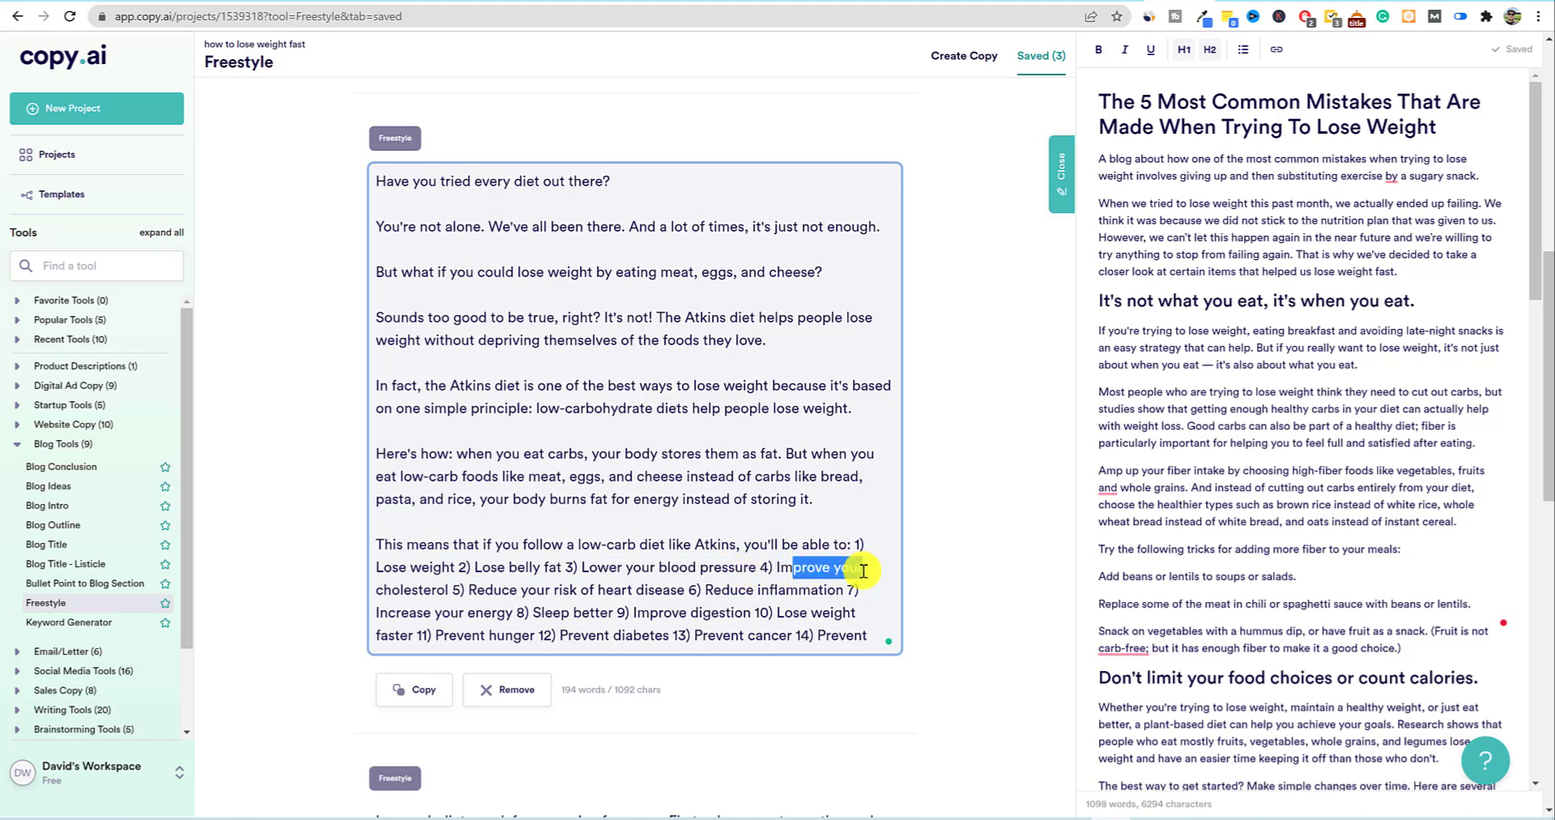
drag(451, 546, 883, 637)
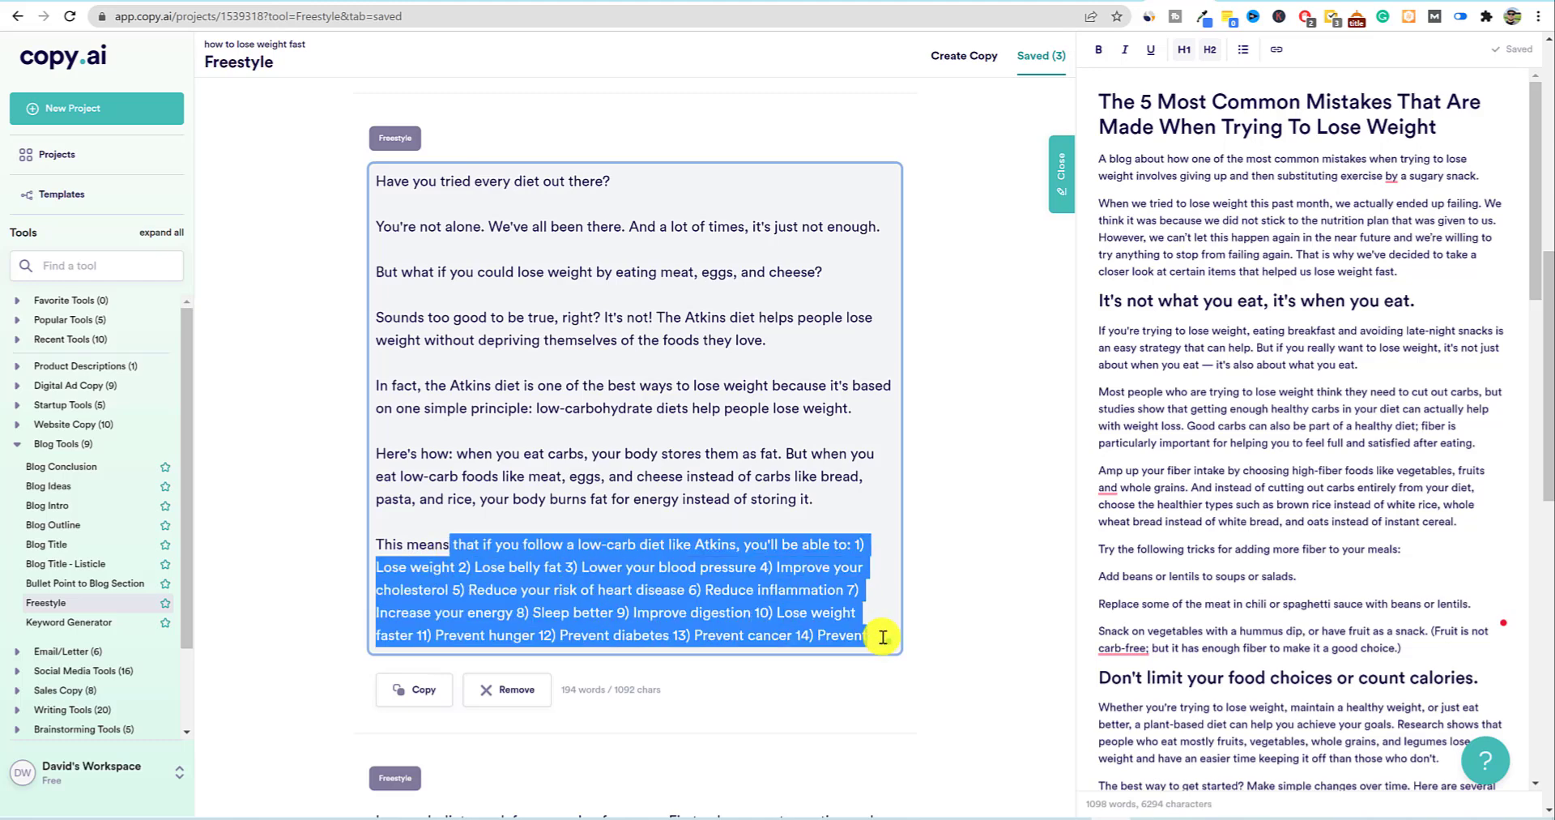
click(466, 546)
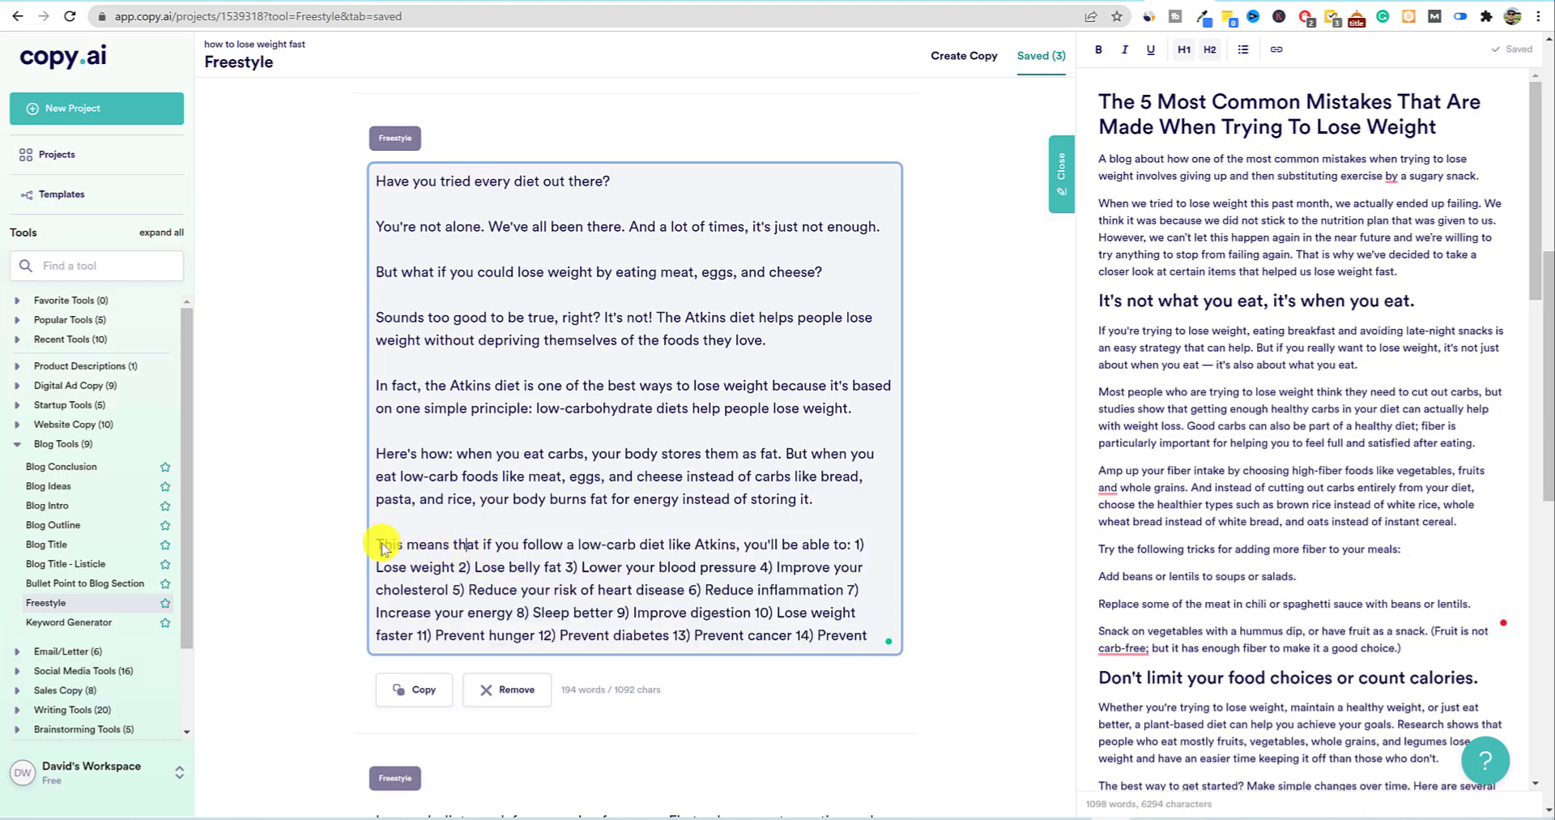
drag(382, 549, 866, 643)
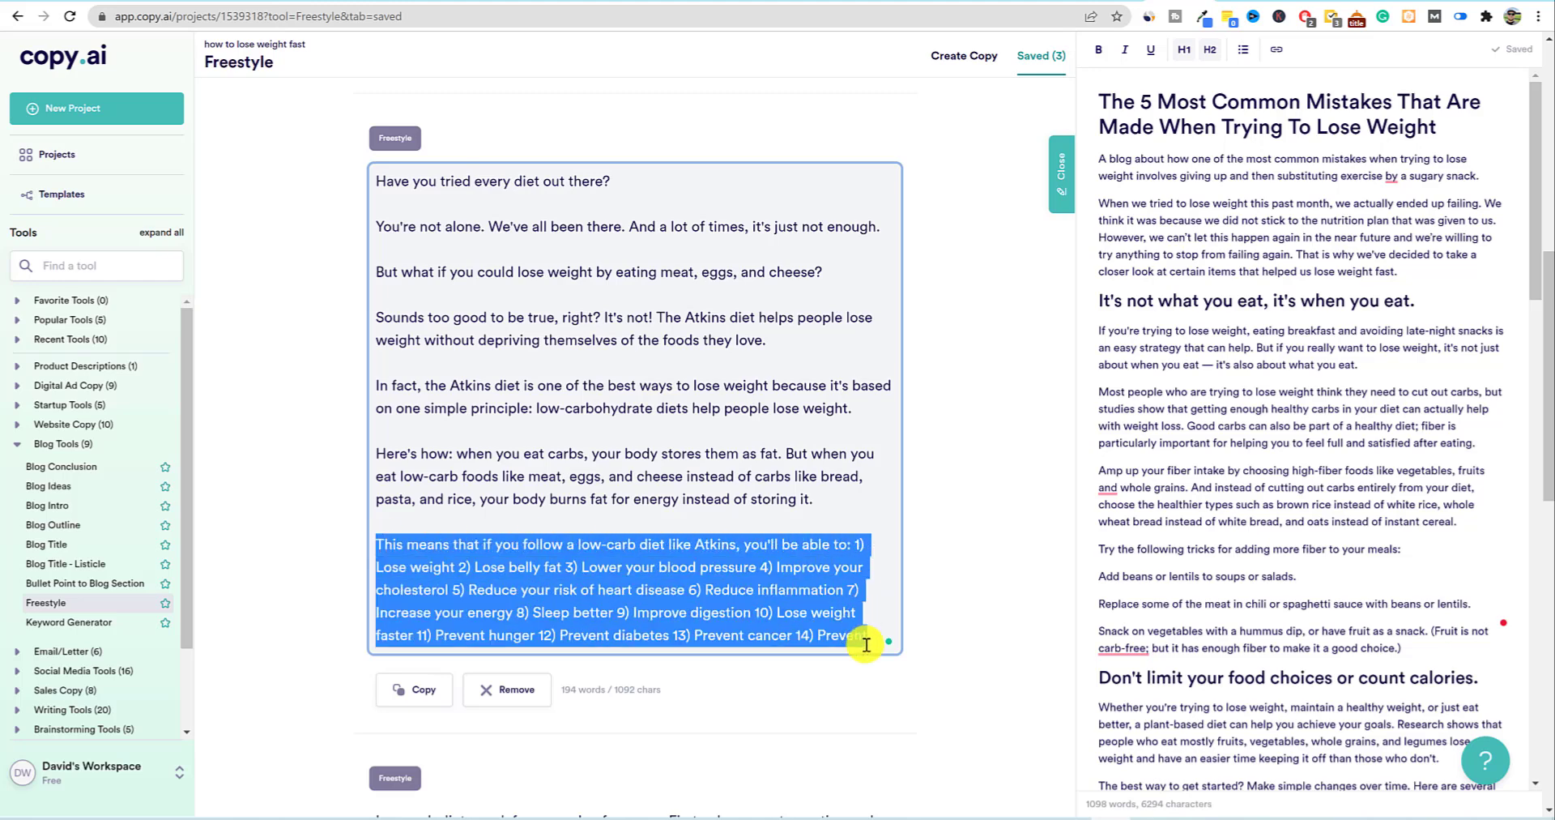
click(491, 269)
drag(377, 180, 889, 635)
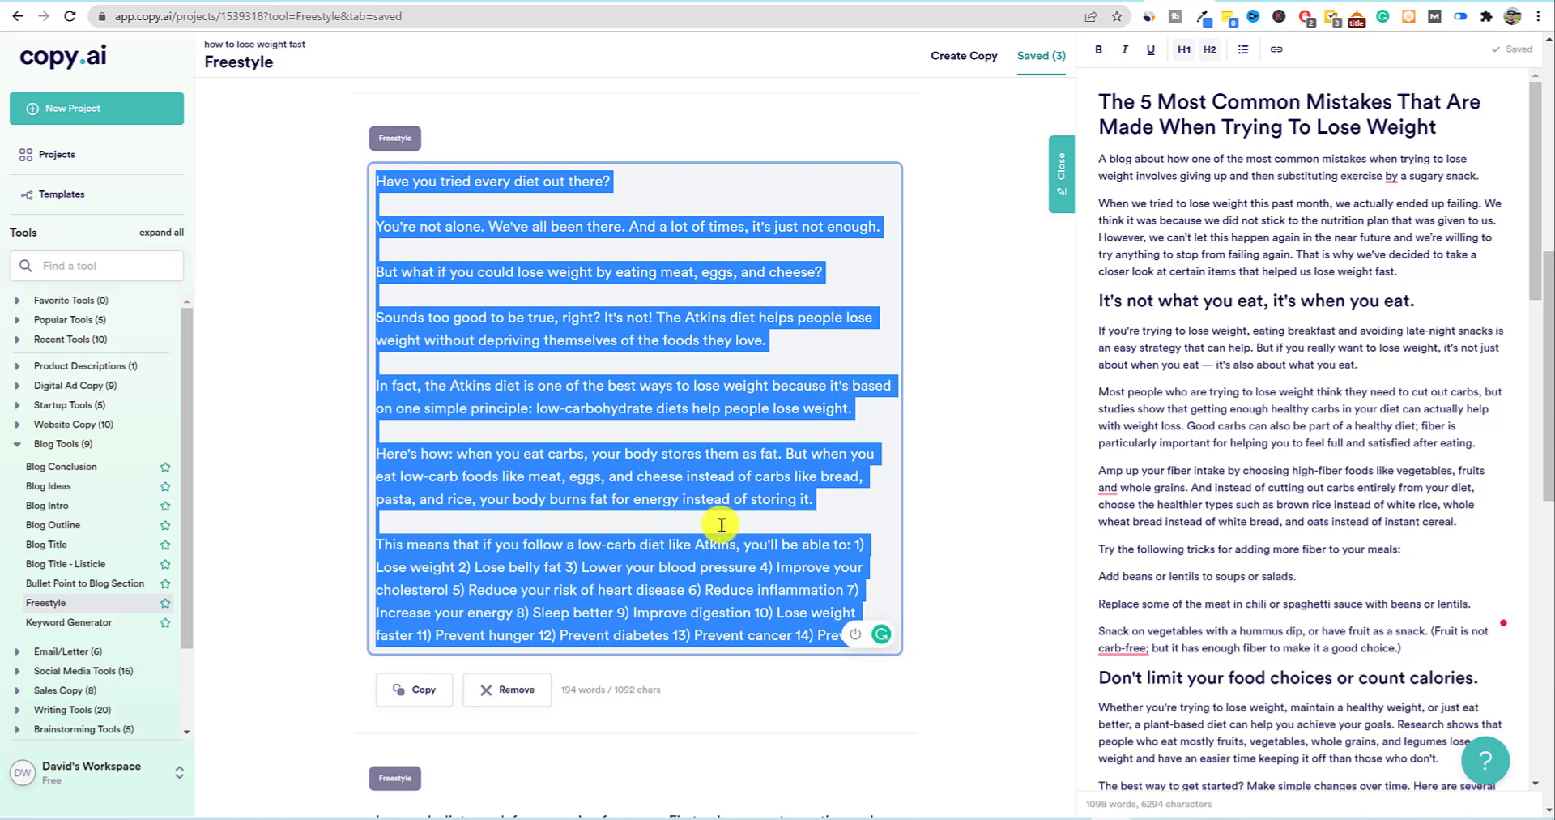
click(639, 469)
scroll(640, 470, up, 2)
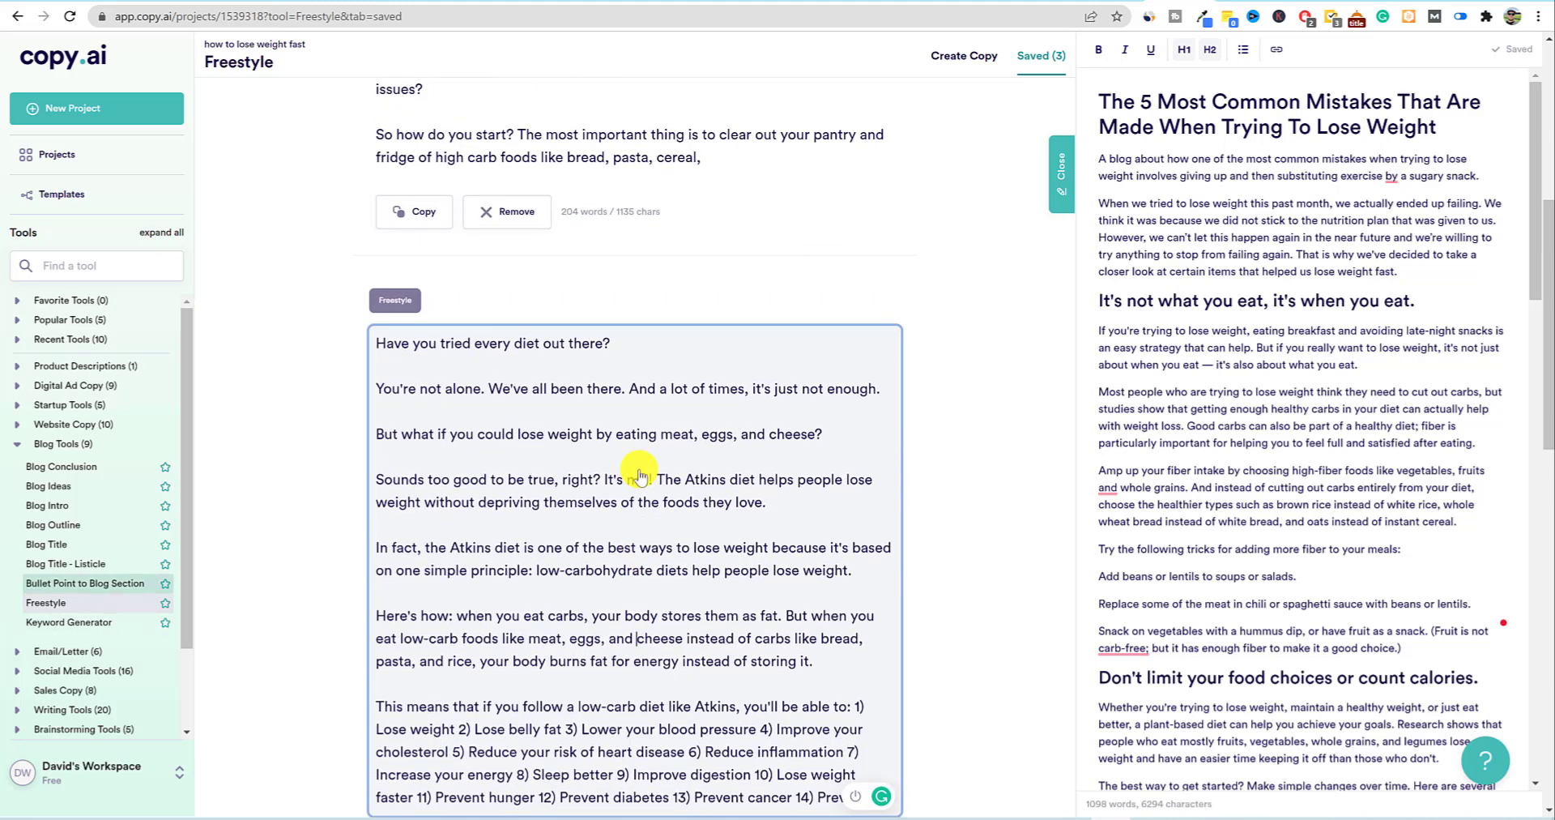
scroll(639, 470, down, 3)
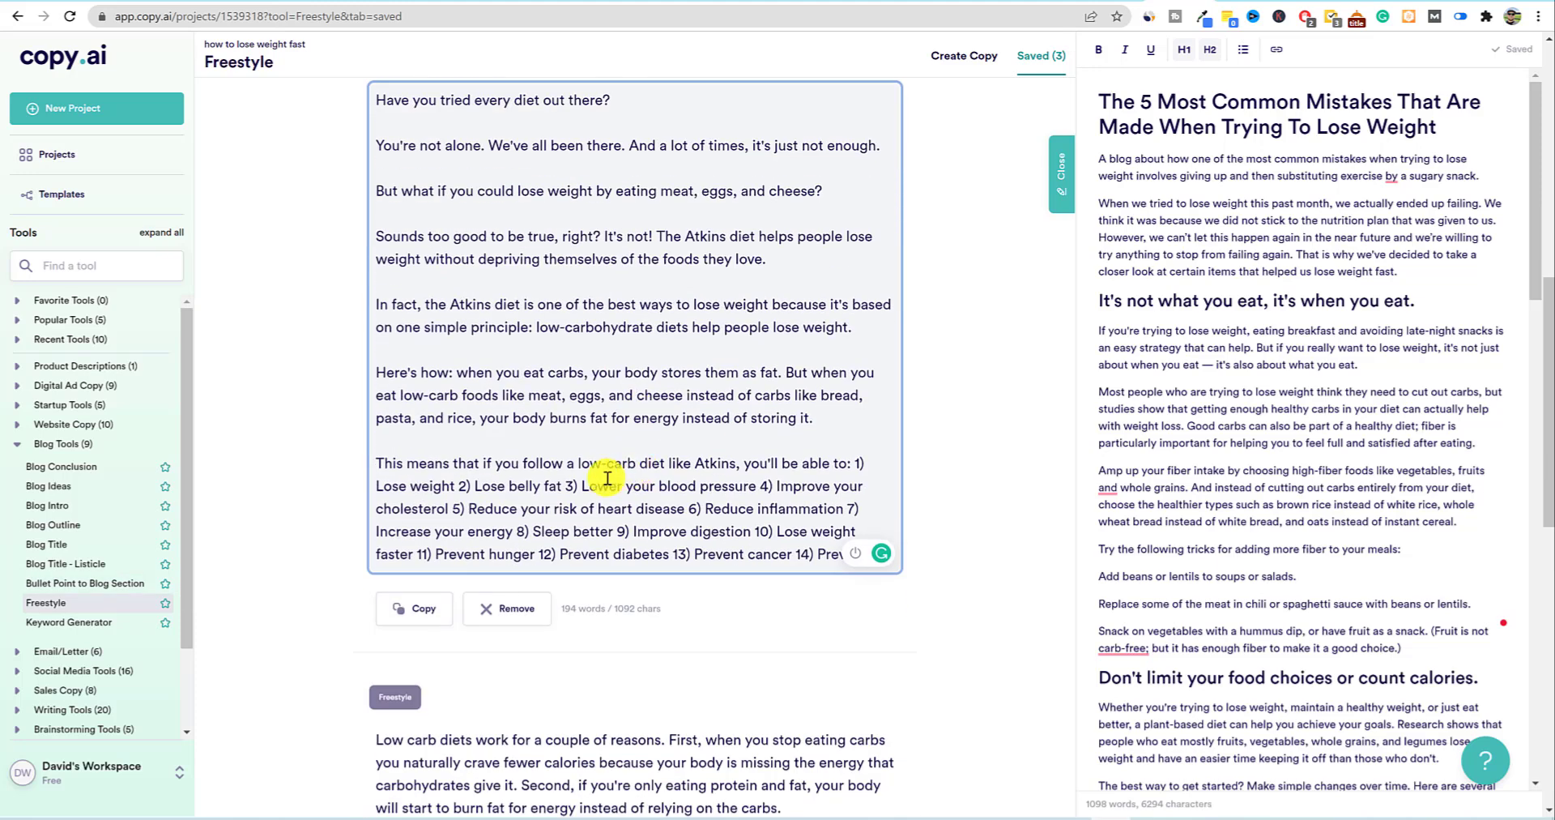
drag(581, 486, 762, 483)
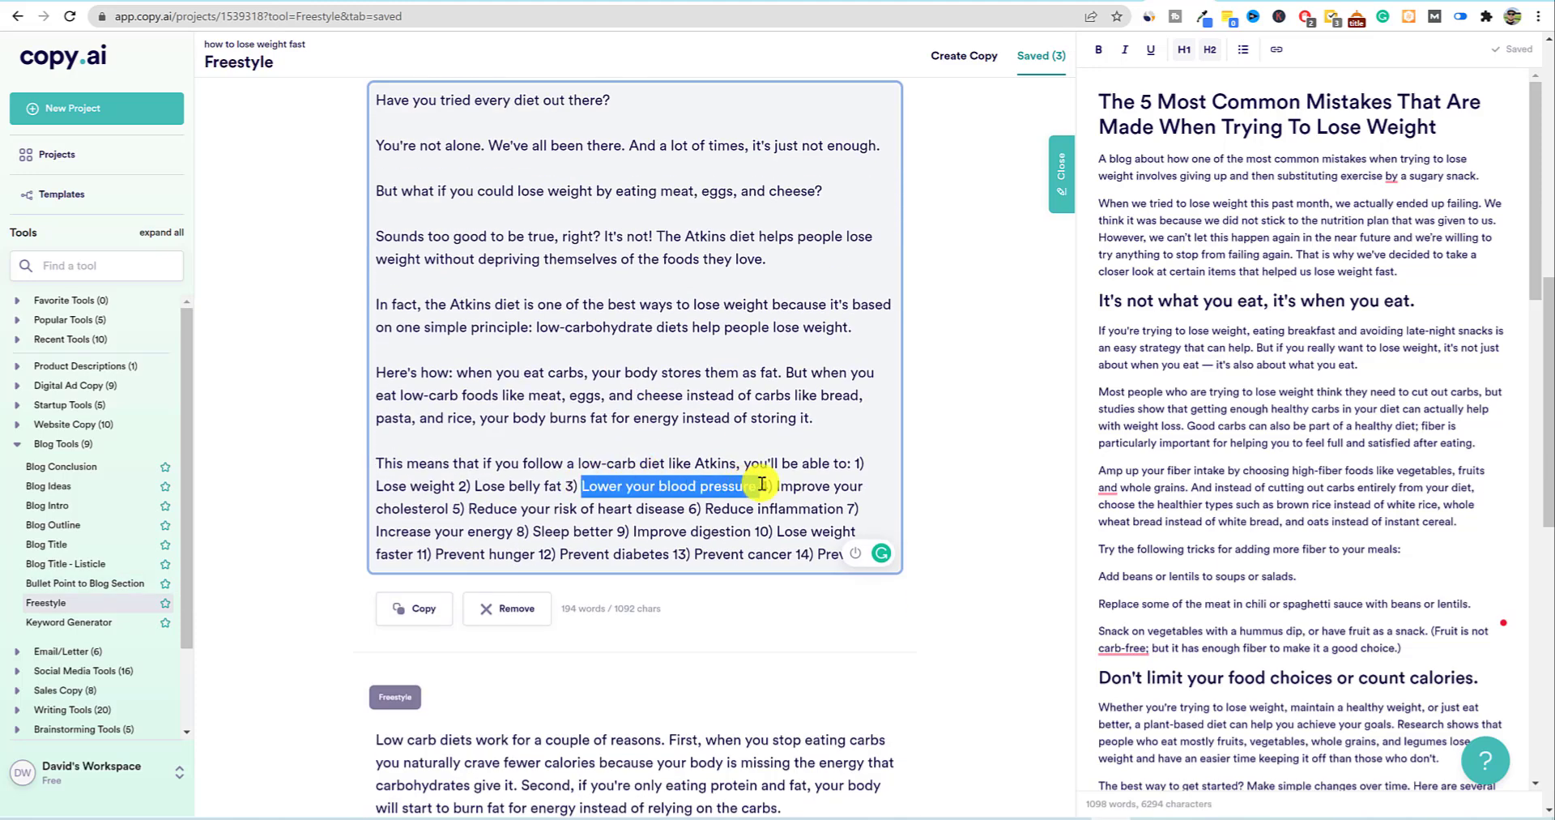
- Generate keyword ideas with the Keyword Generator, replacing the existing topic with "low carb diet"
click(208, 599)
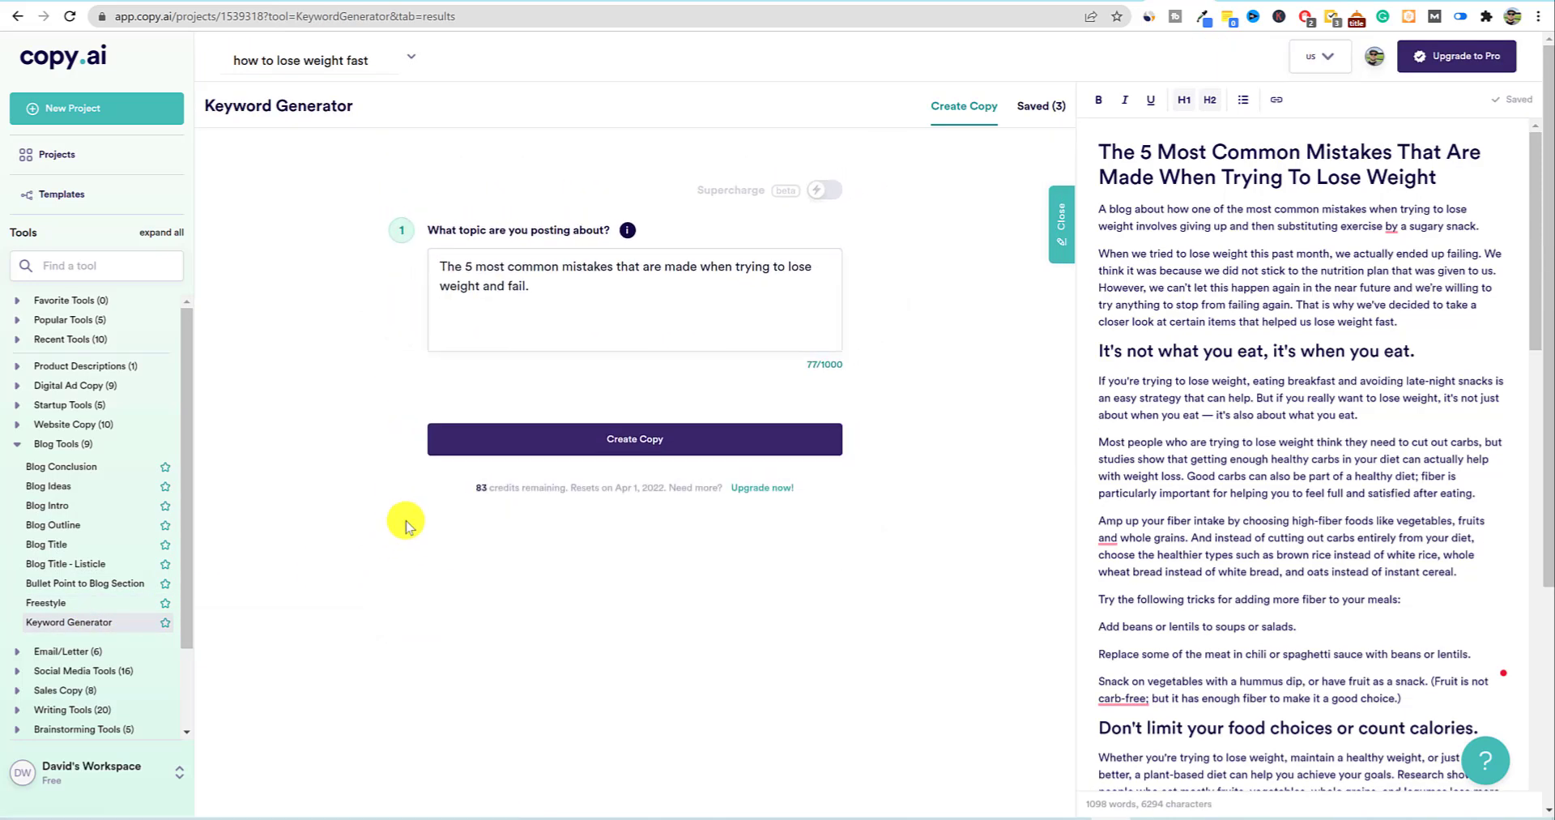
drag(553, 287, 397, 255)
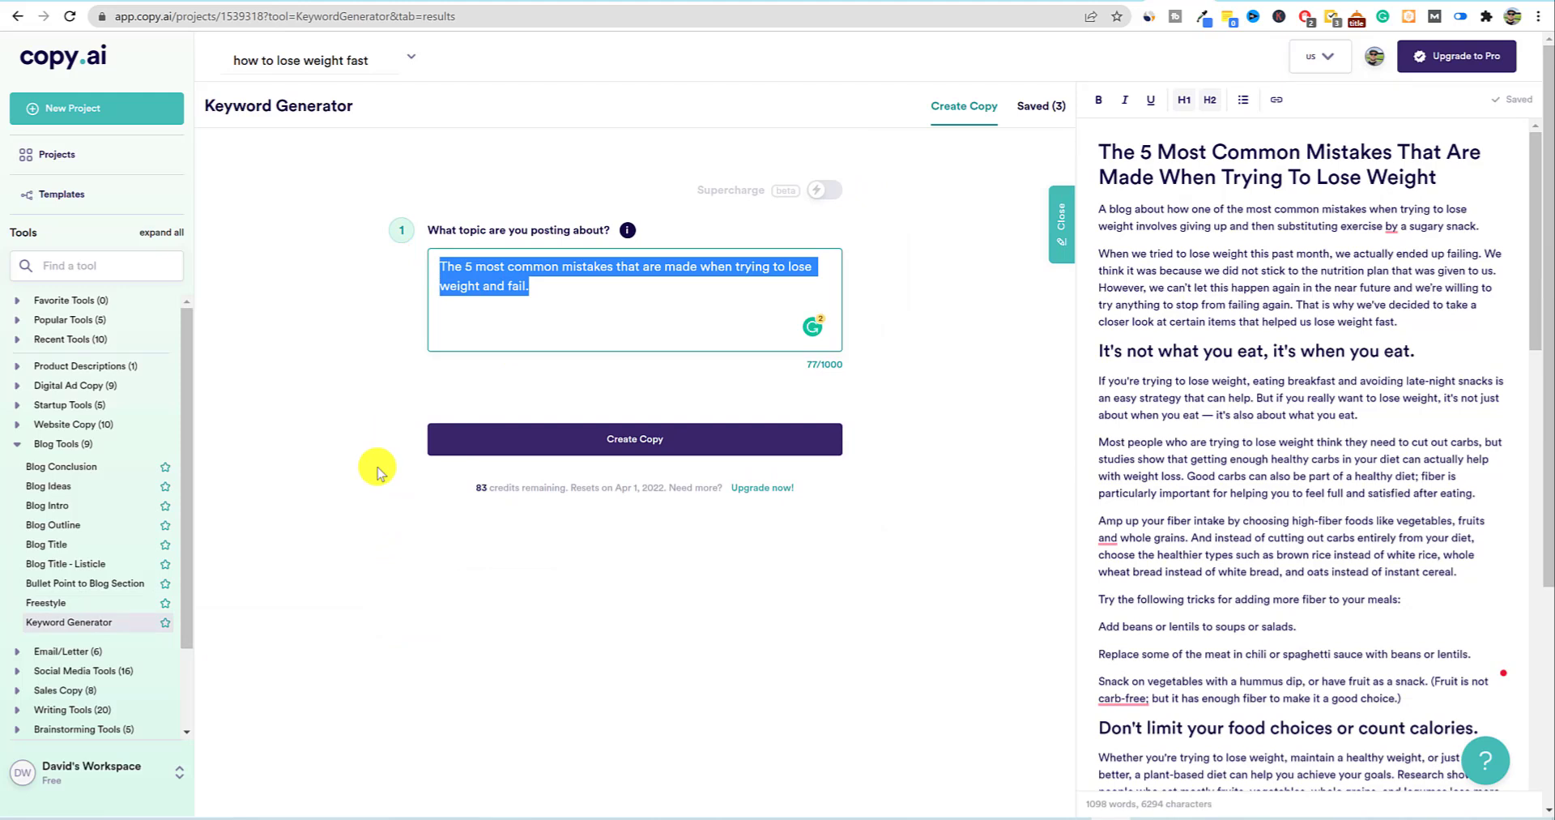
text(low carb diet)
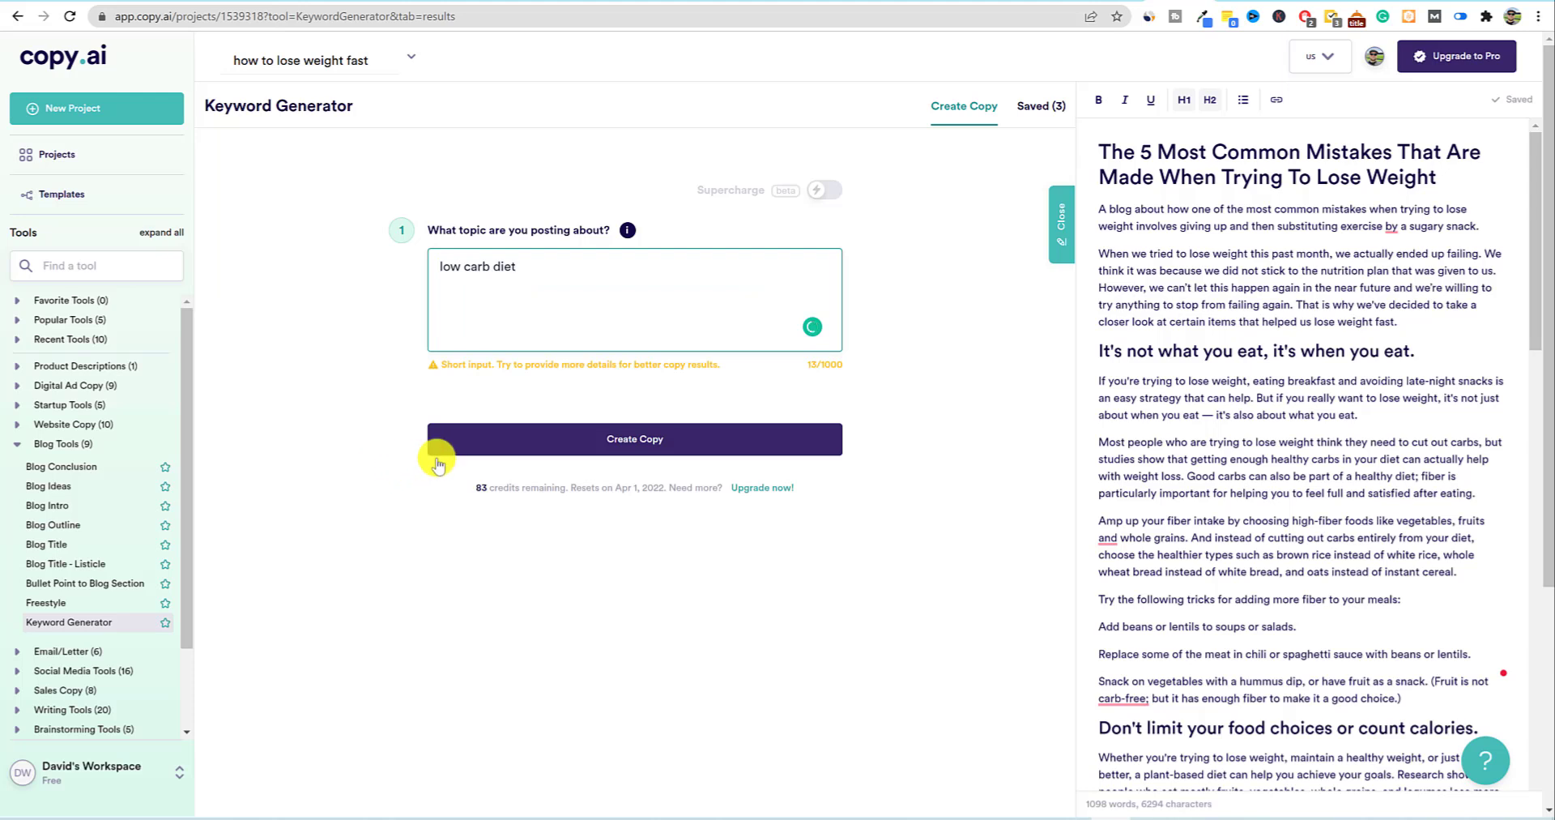
click(559, 442)
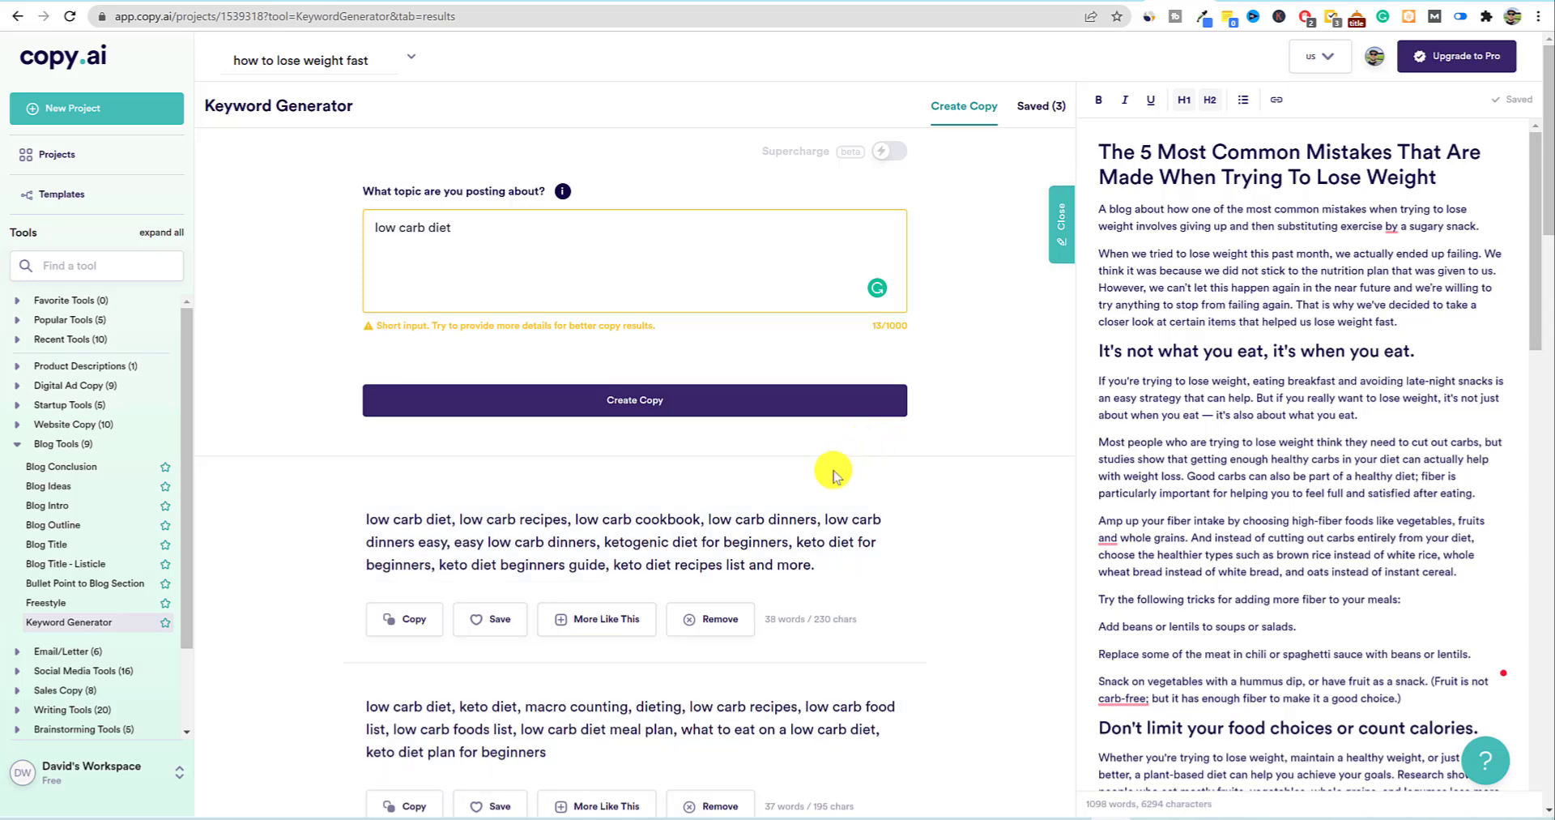
- Review the generated keyword lists through to the last one, checking how relevant their terms are to a low carb diet
scroll(721, 571, down, 3)
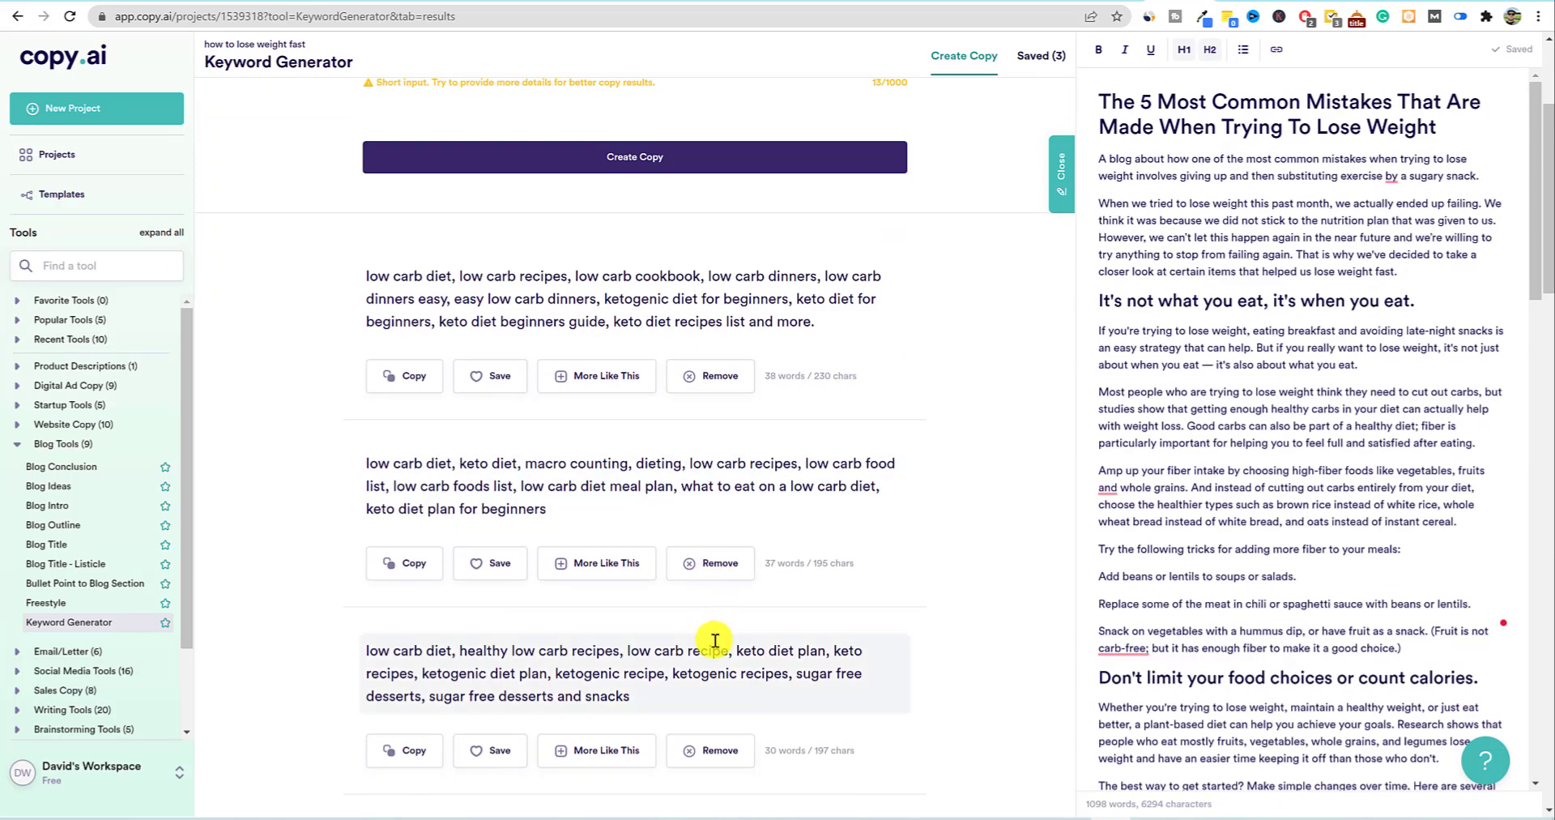
scroll(712, 733, down, 8)
scroll(715, 640, down, 10)
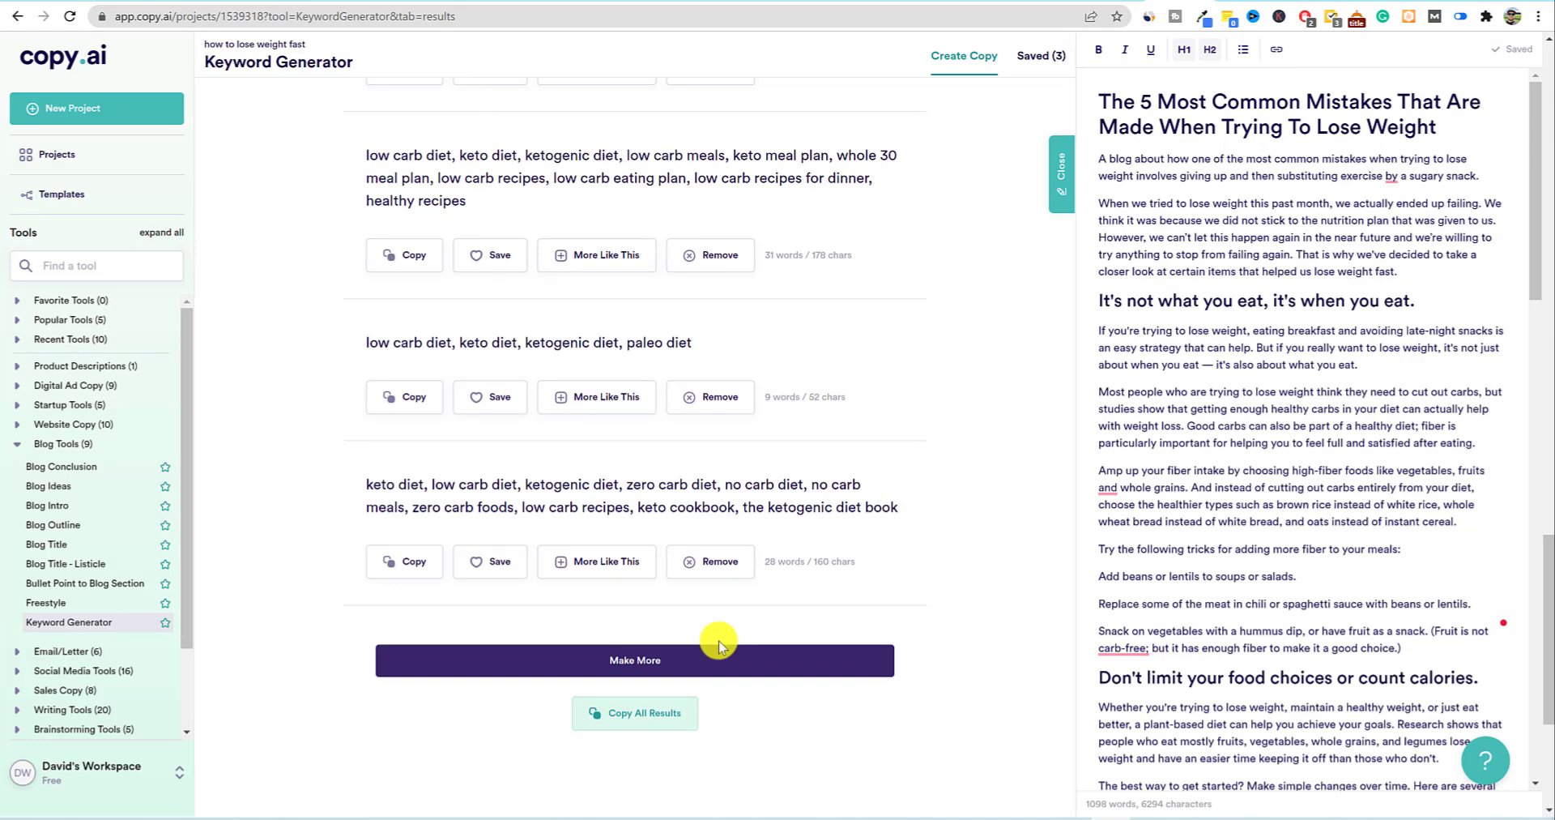
scroll(846, 644, up, 2)
scroll(845, 644, up, 10)
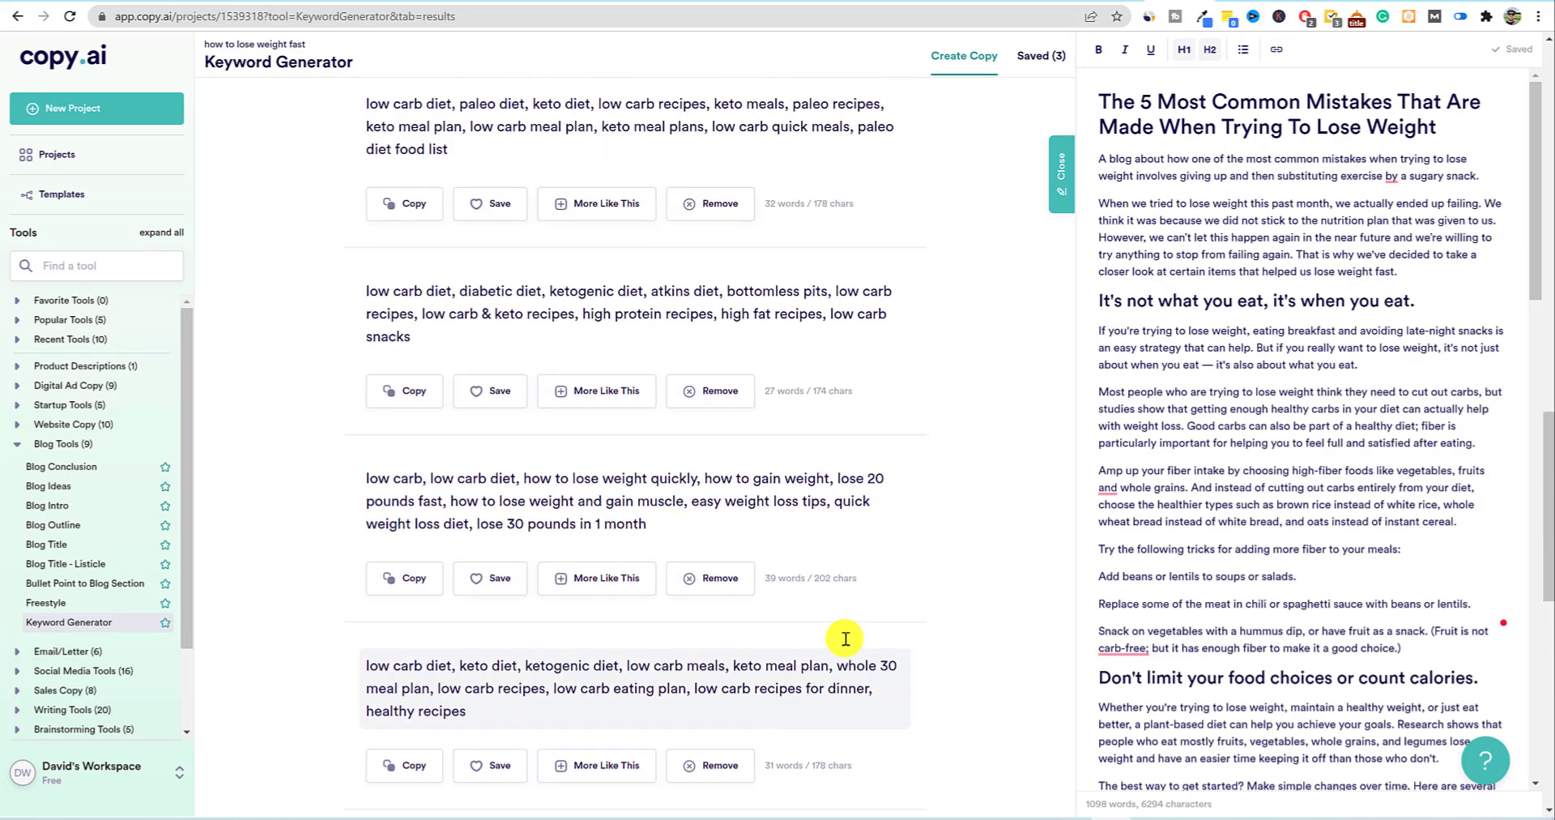
scroll(846, 645, up, 15)
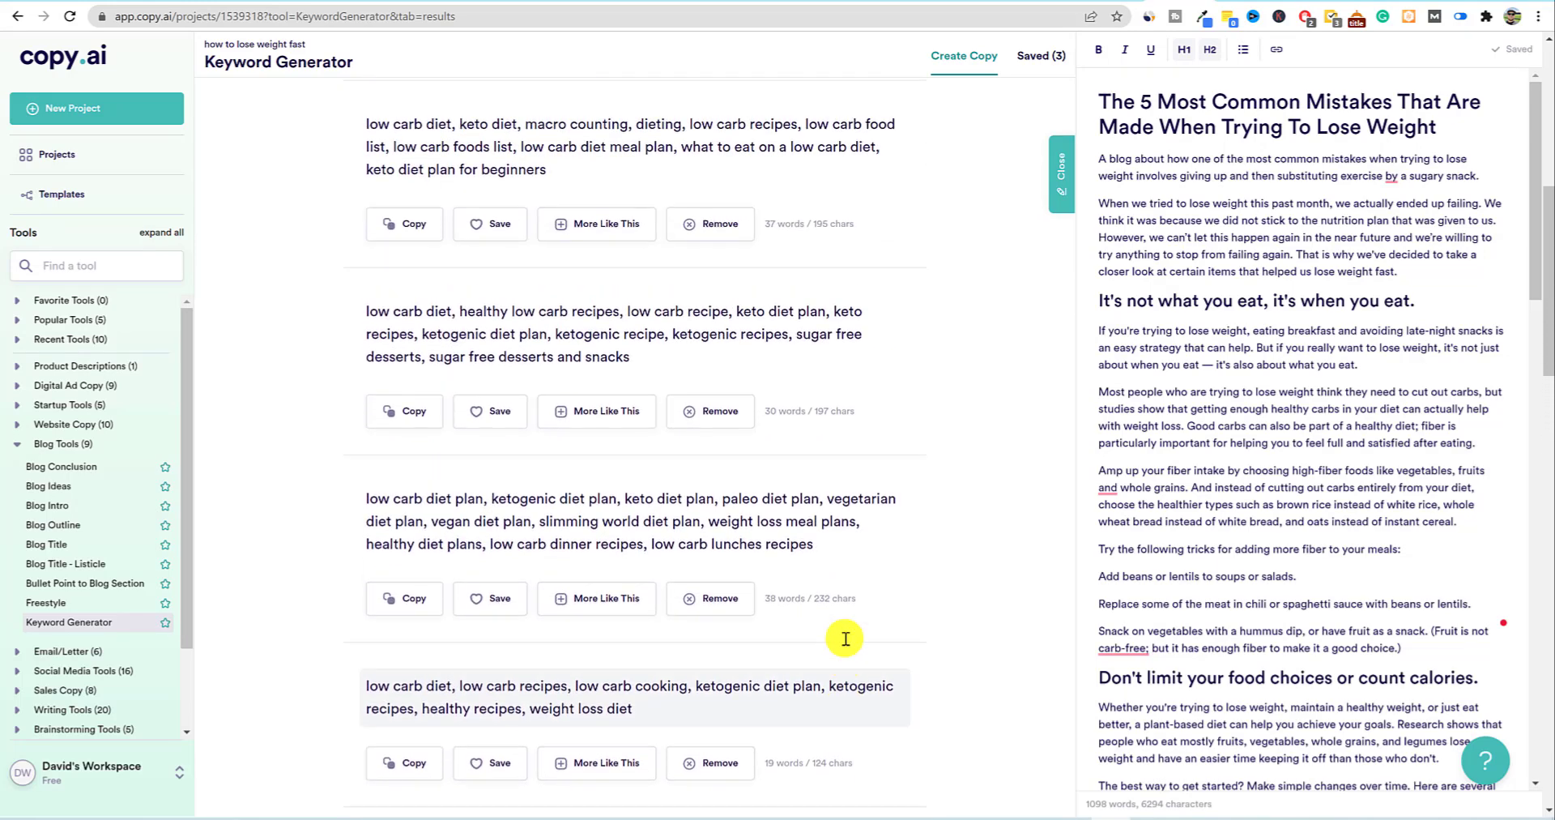